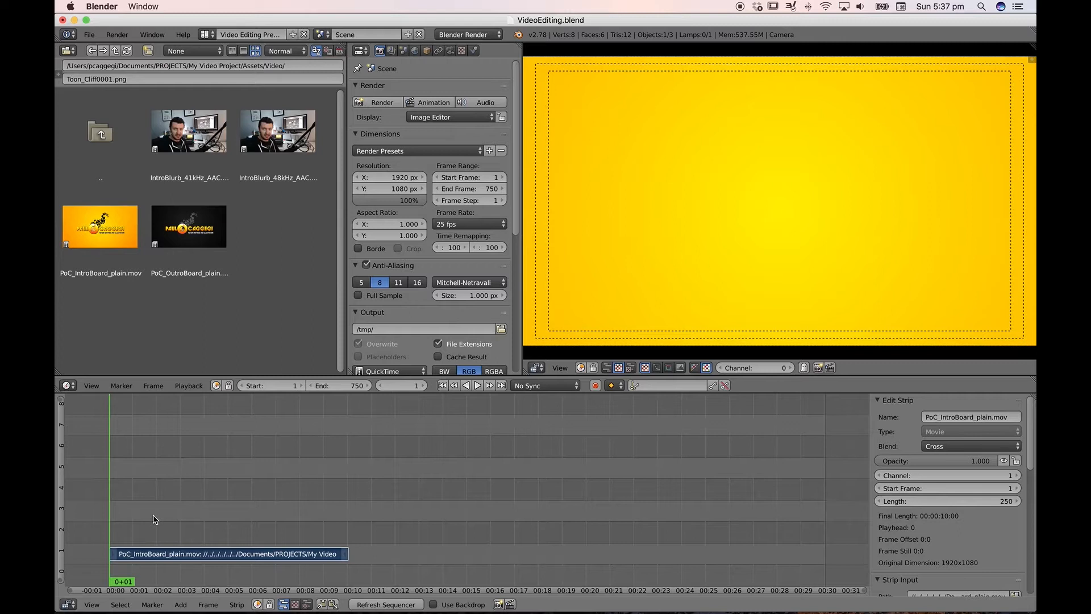
- Play the intro board animation and cut the PoC_IntroBoard_plain.mov strip at frame 125
{"action": "key", "text": "alt+a"}
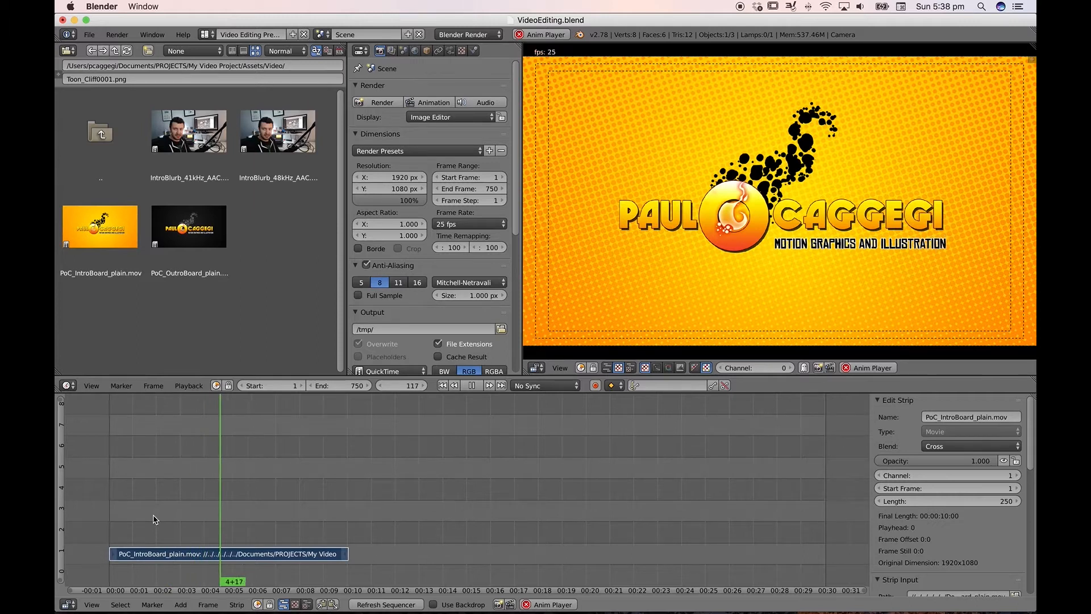
{"action": "key", "text": "alt+a"}
{"action": "key", "text": "Right"}
{"action": "key", "text": "Right"}
{"action": "key", "text": "Right"}
{"action": "key", "text": "Right"}
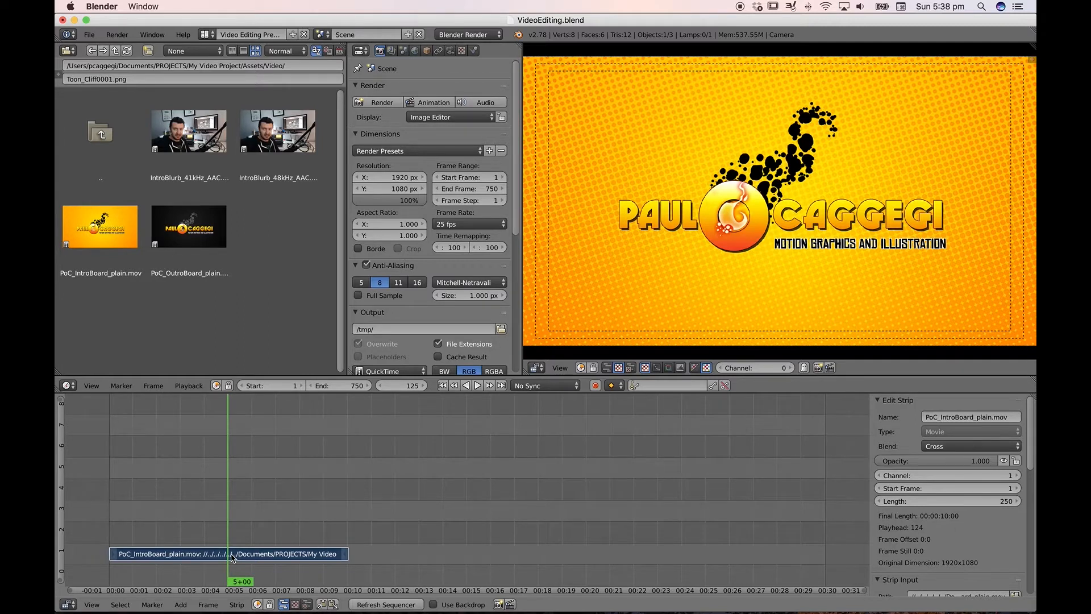
{"action": "key", "text": "k"}
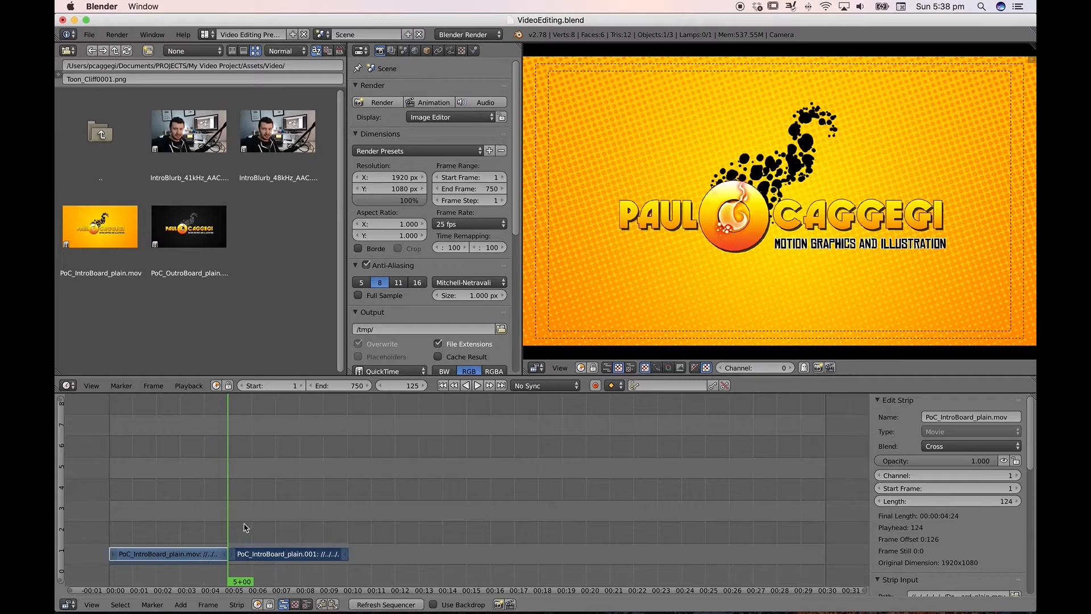
- Delete the piece of the intro board strip after the cut at frame 125
{"action": "right_click", "coordinate": [269, 557]}
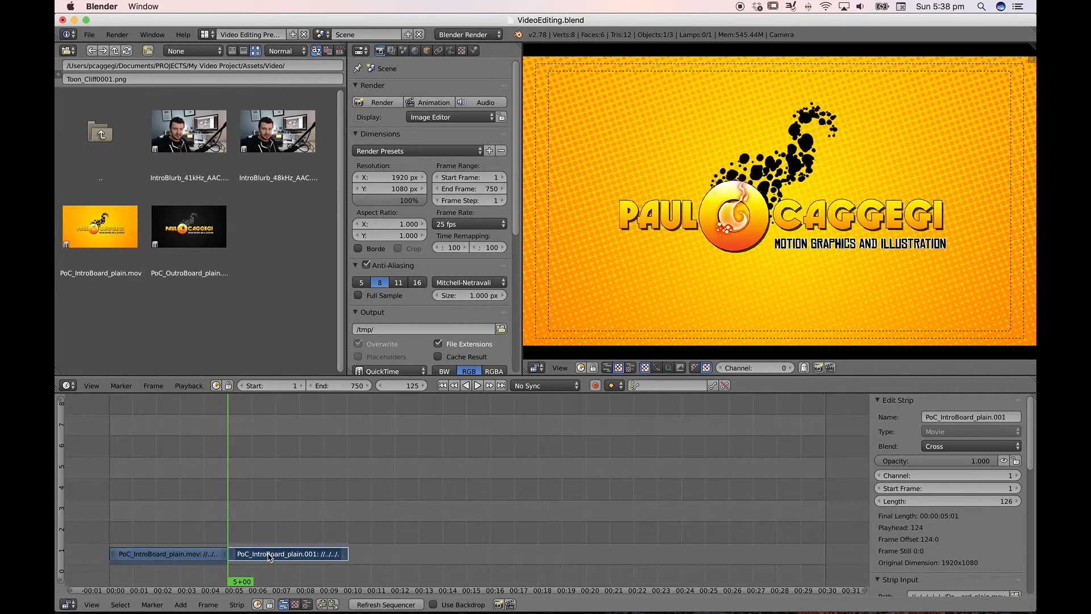
{"action": "key", "text": "x"}
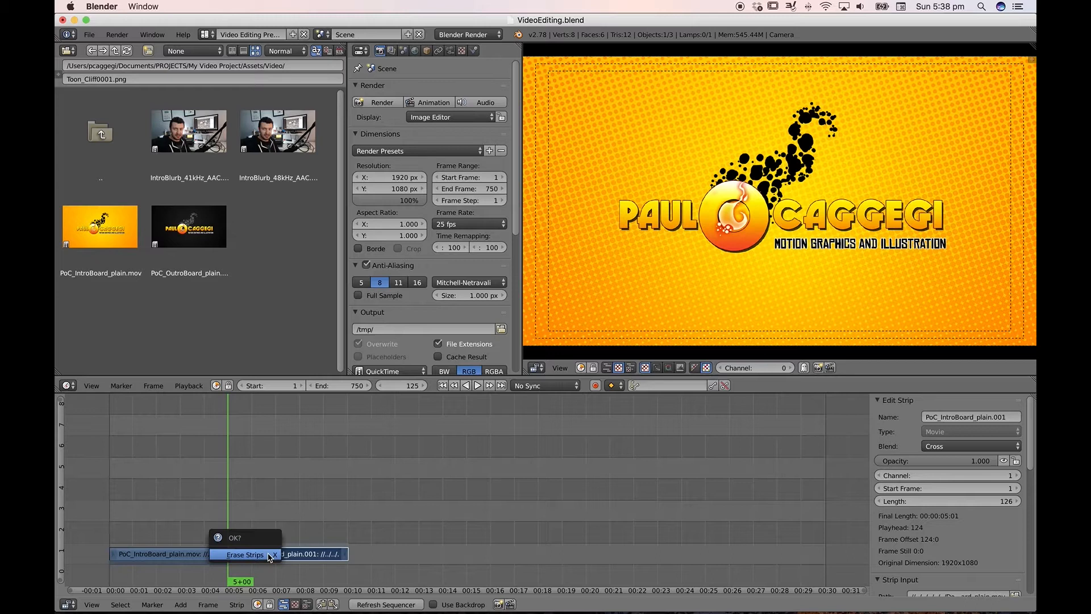
{"action": "left_click", "coordinate": [270, 557]}
{"action": "scroll", "coordinate": [268, 557], "scroll_direction": "up", "scroll_amount": 2}
{"action": "right_click_drag", "start_coordinate": [178, 570], "coordinate": [218, 555]}
{"action": "key", "text": "Escape"}
{"action": "key", "text": "Home"}
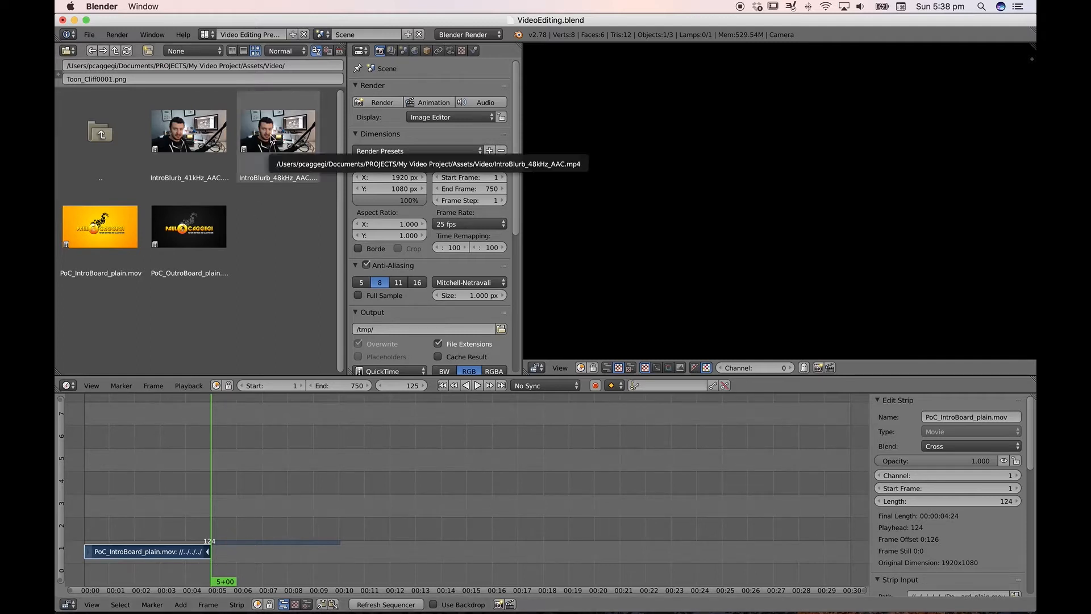
- Add IntroBlurb_48kHz_AAC.mp4 to the sequencer at frame 125 and move its movie strip to channel 3
{"action": "left_click_drag", "start_coordinate": [266, 135], "coordinate": [226, 534]}
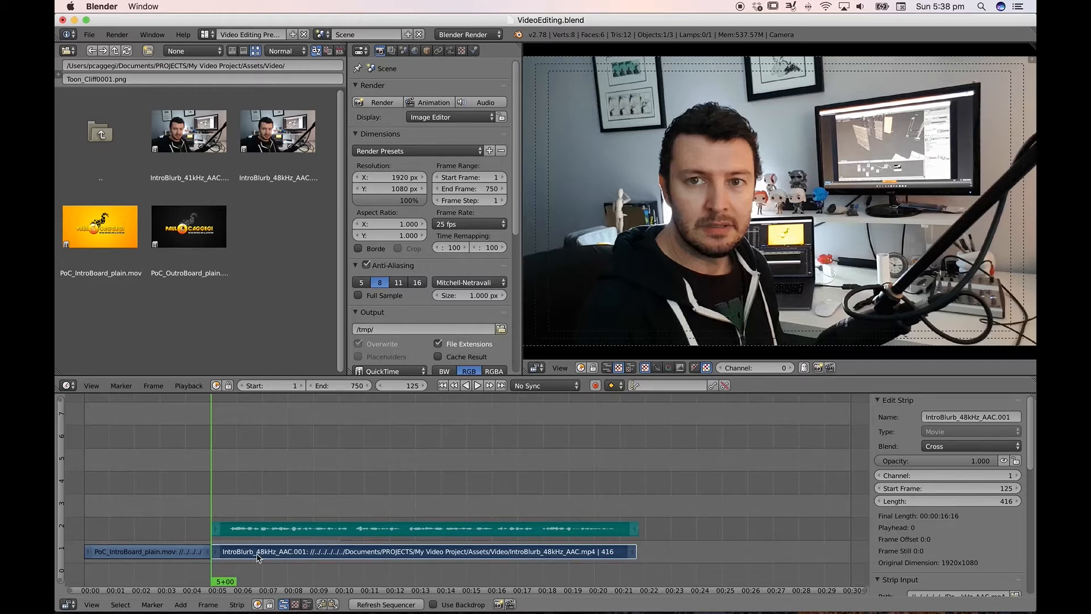
{"action": "key", "text": "g"}
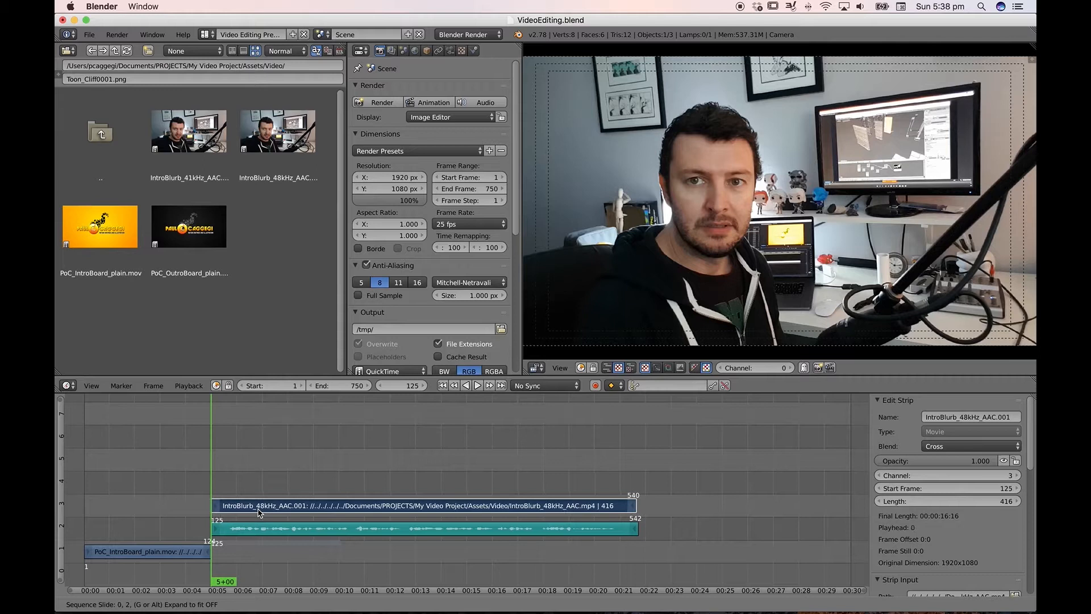
{"action": "left_click", "coordinate": [259, 513]}
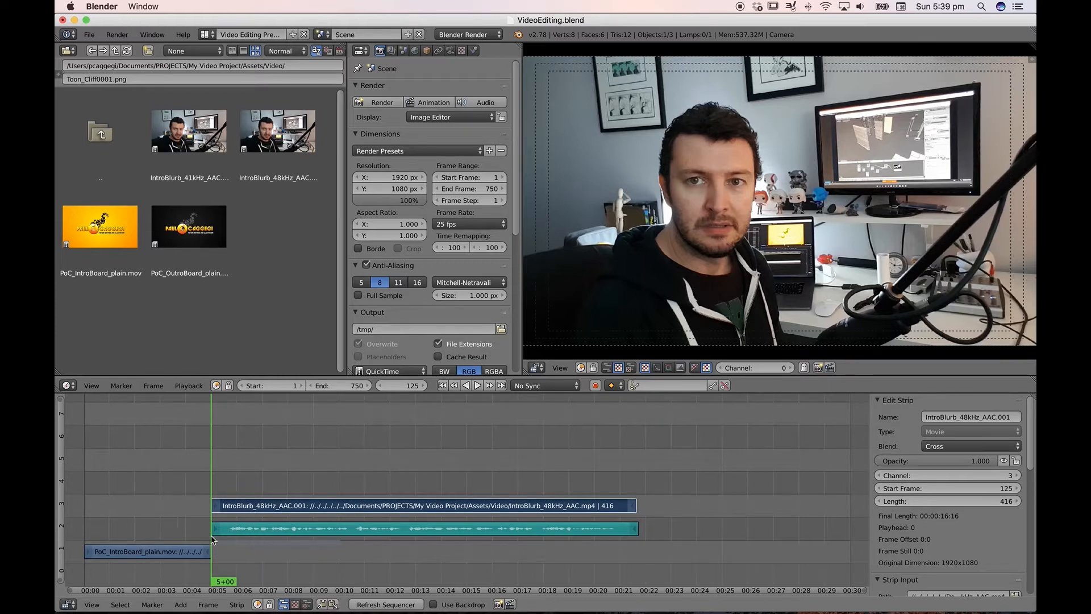
- Move the PoC_IntroBoard_plain.mov strip up to channel 4, keeping its start at frame 1
{"action": "right_click", "coordinate": [173, 555]}
{"action": "key", "text": "g"}
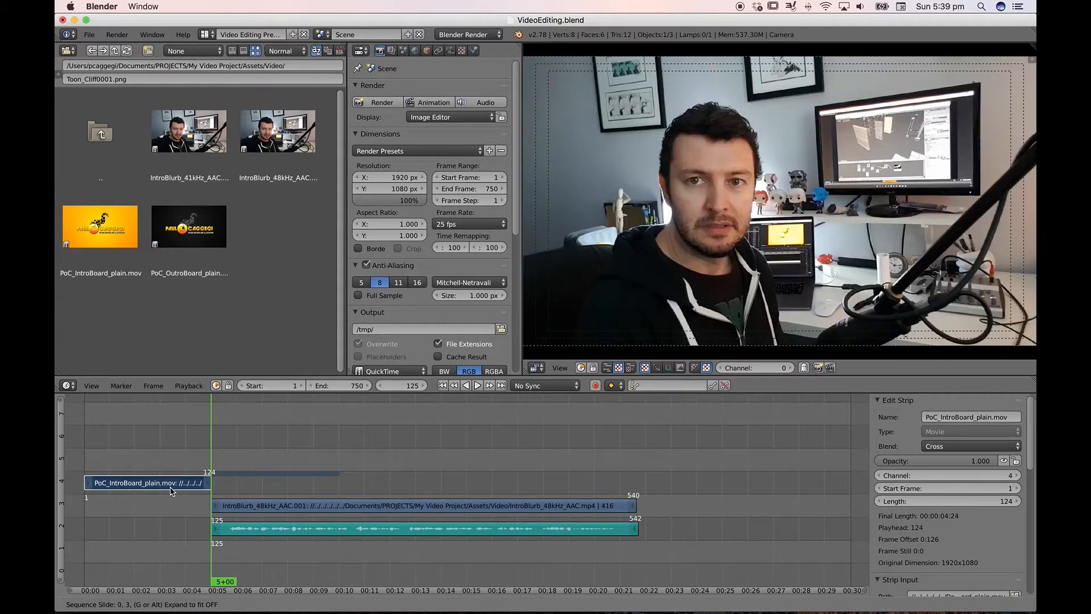
{"action": "left_click", "coordinate": [172, 492]}
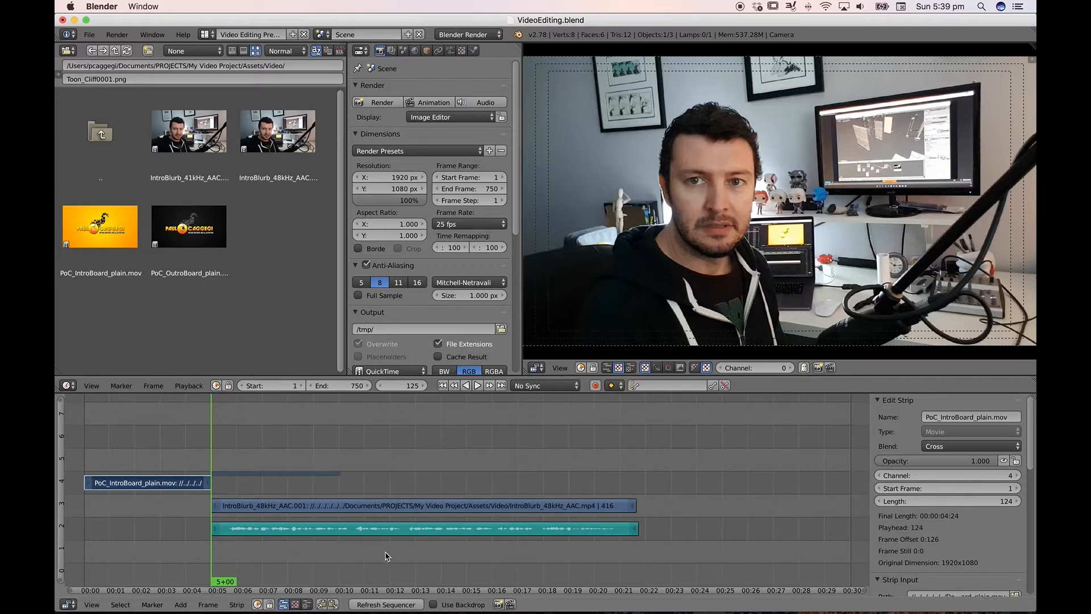
- Play the start of the IntroBlurb clip and cut its movie and sound strips at frame 130
{"action": "scroll", "coordinate": [387, 554], "scroll_direction": "right", "scroll_amount": 3}
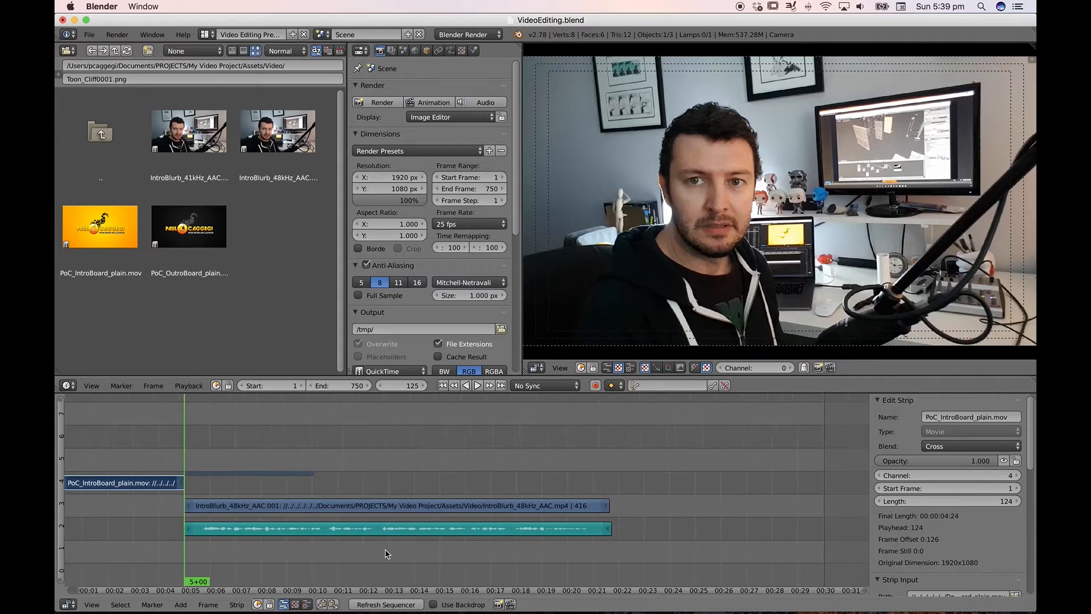
{"action": "key", "text": "alt+a"}
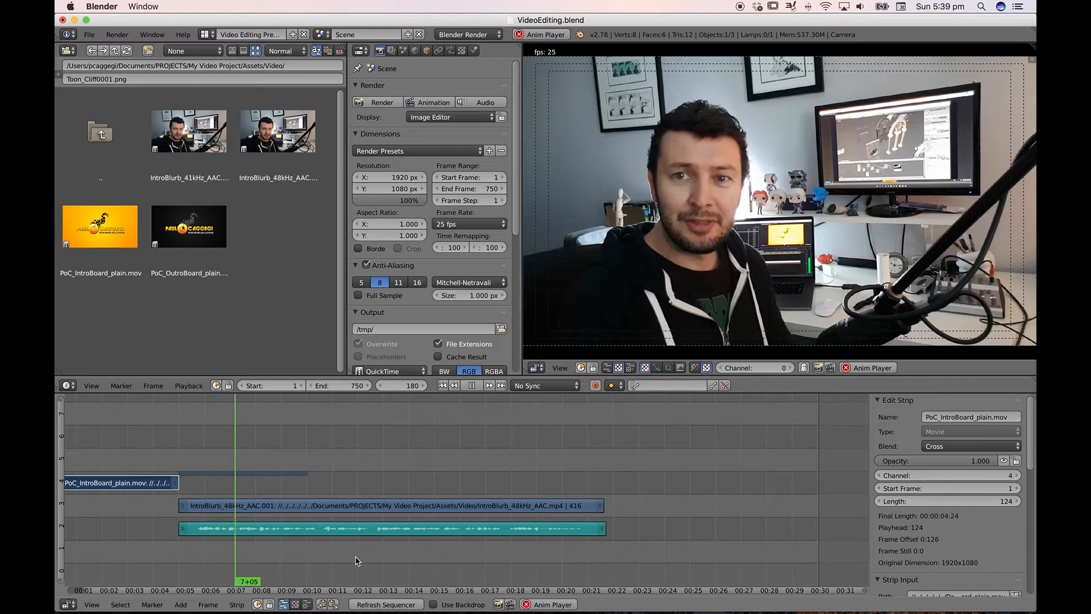
{"action": "key", "text": "alt+a"}
{"action": "left_click_drag", "start_coordinate": [220, 456], "coordinate": [185, 463]}
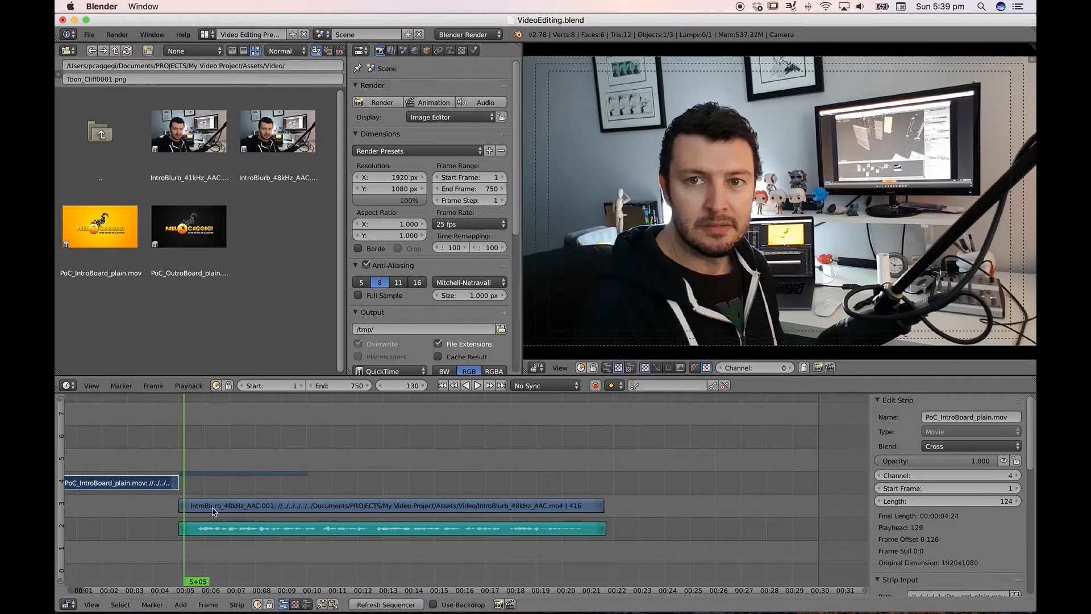
{"action": "scroll", "coordinate": [212, 510], "scroll_direction": "up", "scroll_amount": 6}
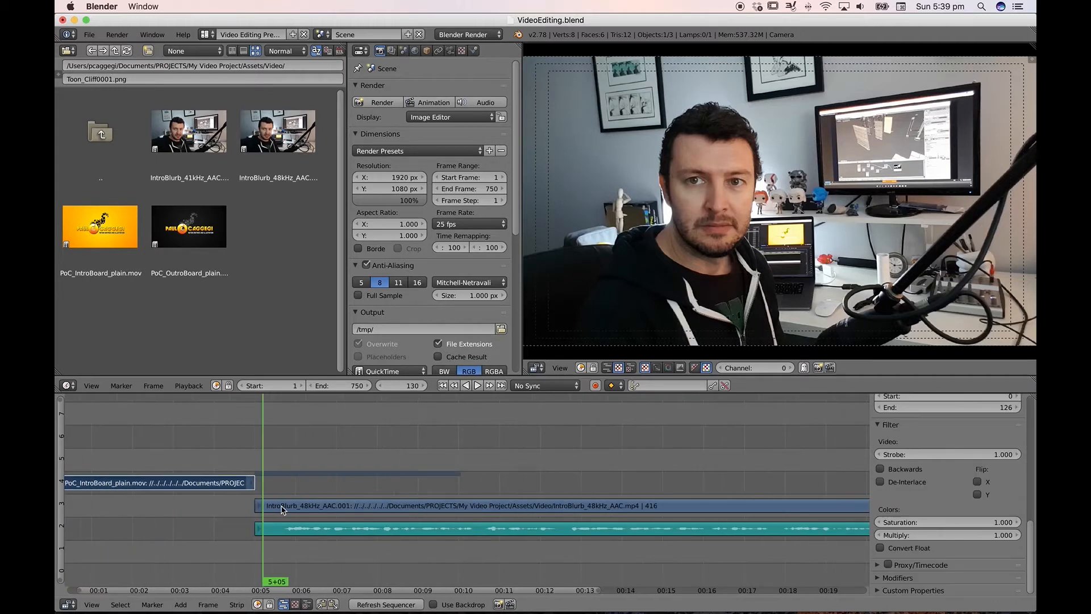
{"action": "right_click", "coordinate": [280, 531]}
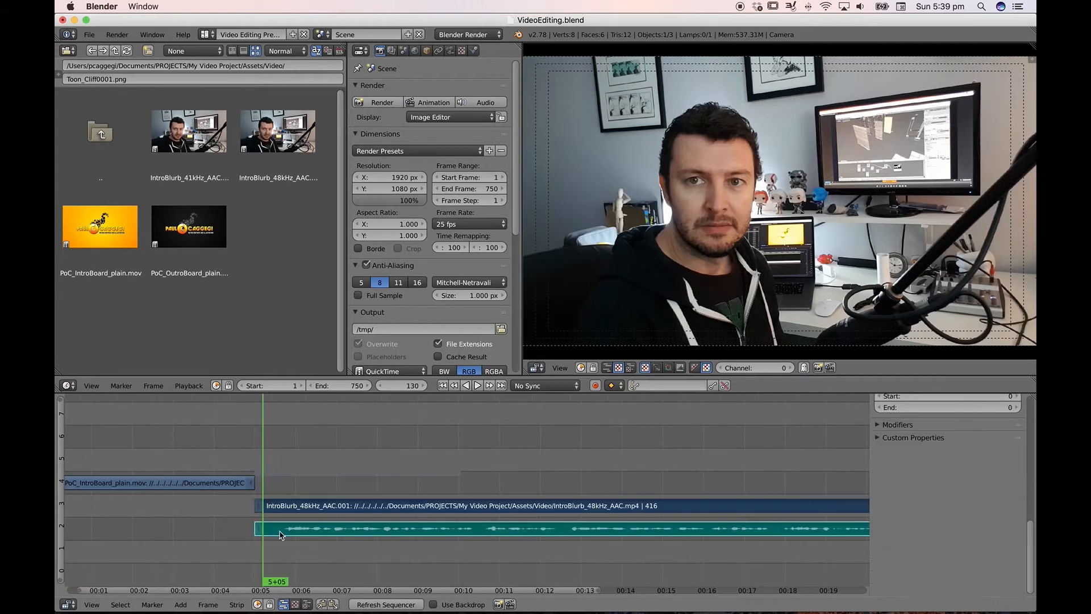
{"action": "key", "text": "b"}
- Delete the short IntroBlurb movie and sound pieces before the cut at frame 130
{"action": "right_click", "coordinate": [258, 509]}
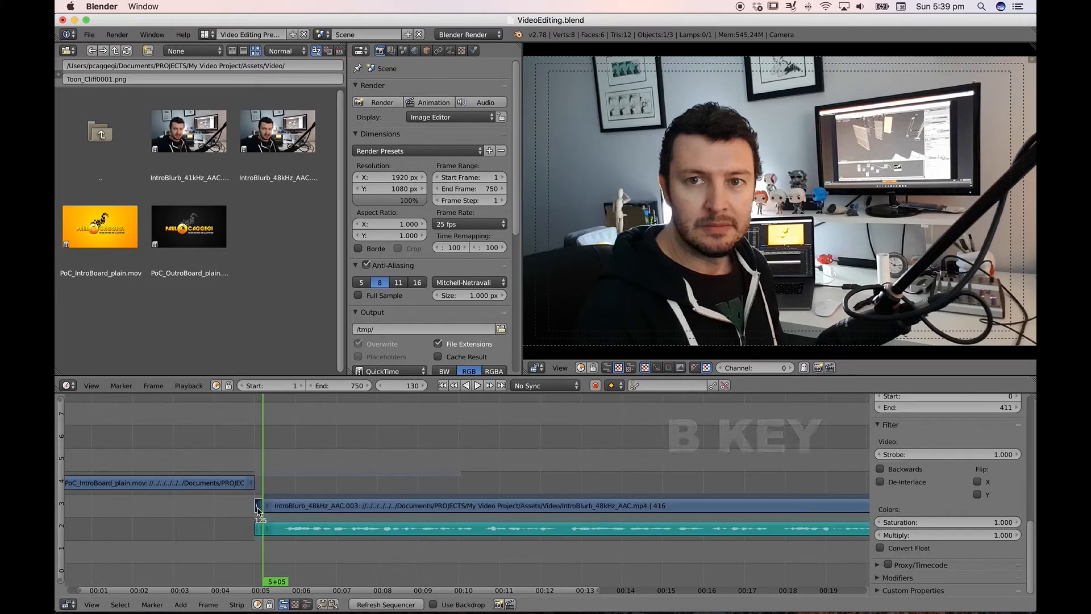
{"action": "right_click", "coordinate": [259, 532], "text": "shift"}
{"action": "key", "text": "x"}
{"action": "left_click", "coordinate": [258, 530]}
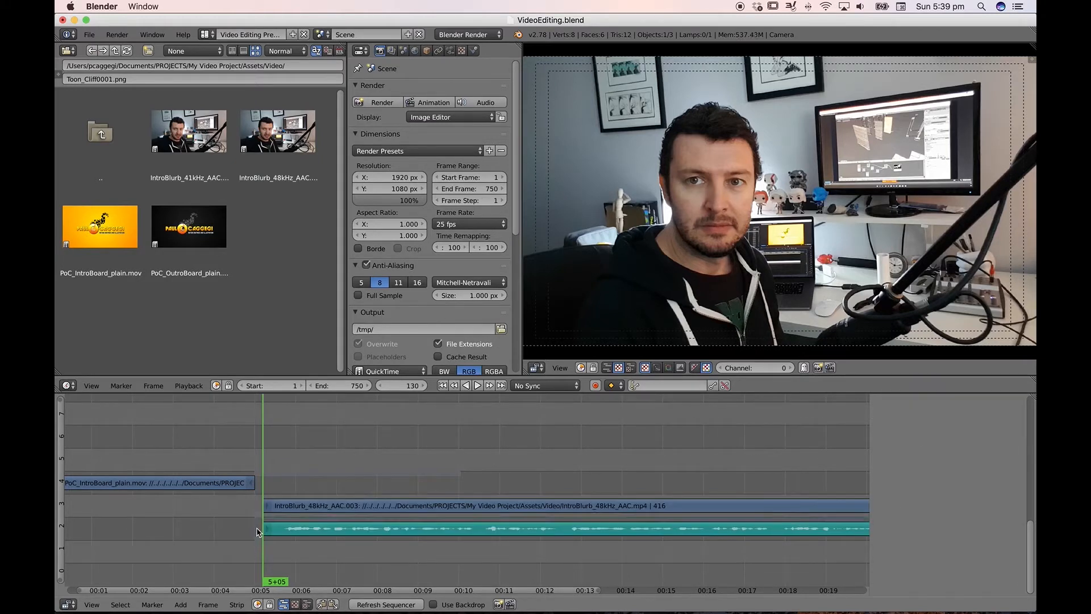
- Slide the remaining IntroBlurb movie and sound strips back together to start at frame 125, against the intro's end
{"action": "right_click", "coordinate": [301, 528]}
{"action": "right_click", "coordinate": [342, 510], "text": "shift"}
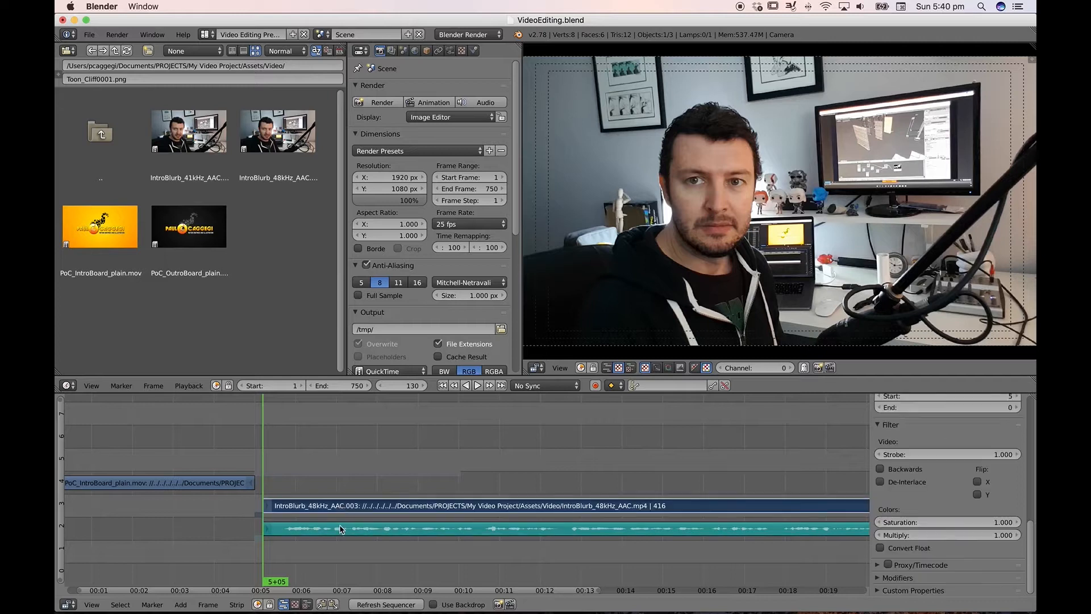
{"action": "right_click", "coordinate": [342, 531], "text": "shift"}
{"action": "key", "text": "g"}
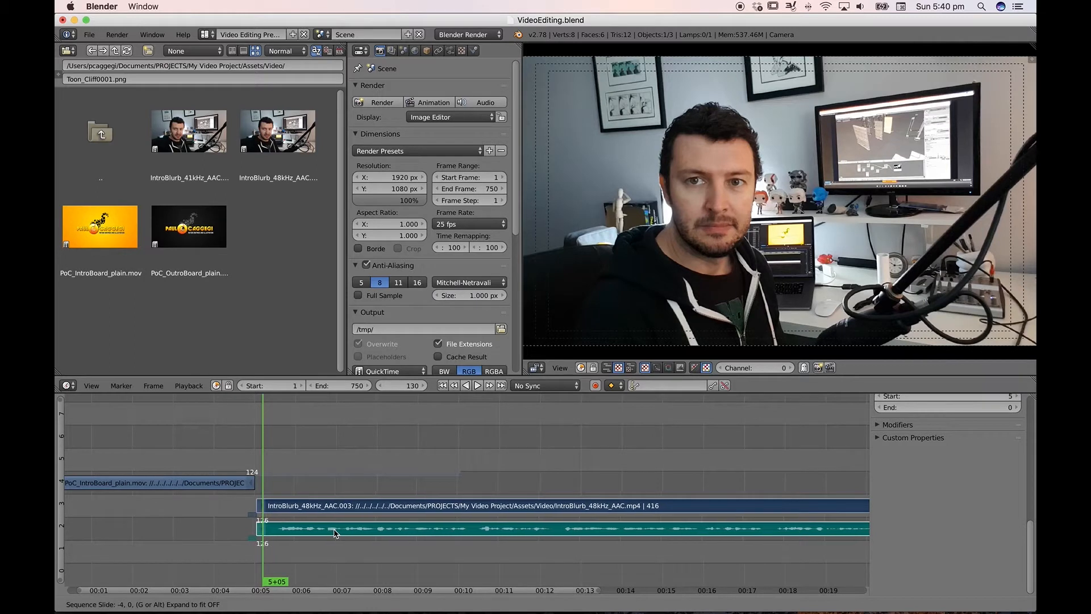
{"action": "left_click", "coordinate": [334, 532]}
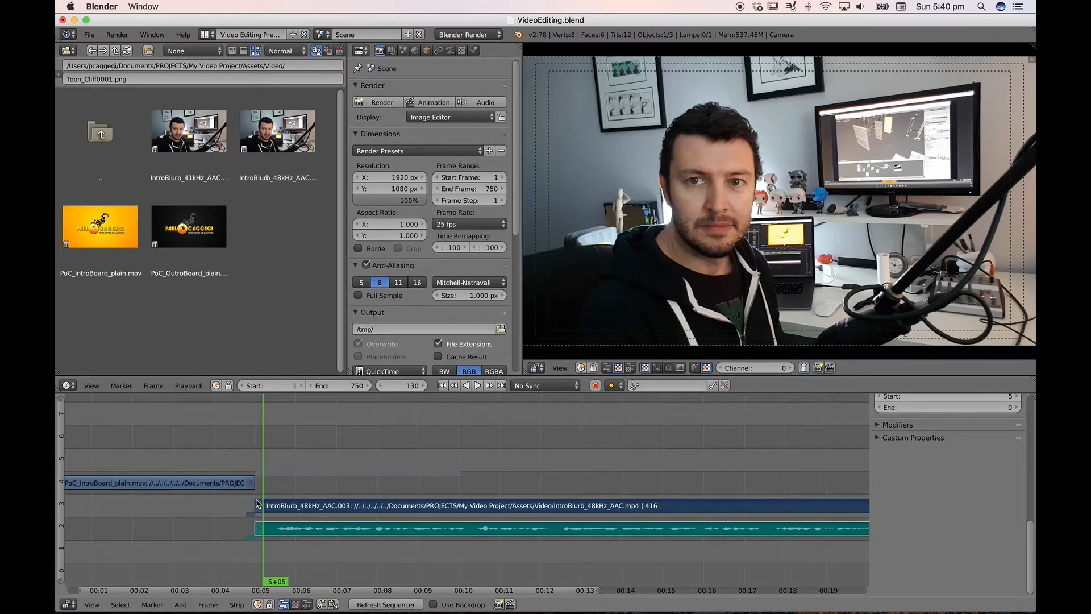
- Play the end of the IntroBlurb clip and cut its movie and sound strips at frame 520
{"action": "left_click_drag", "start_coordinate": [231, 436], "coordinate": [337, 458]}
{"action": "key", "text": "shift+z"}
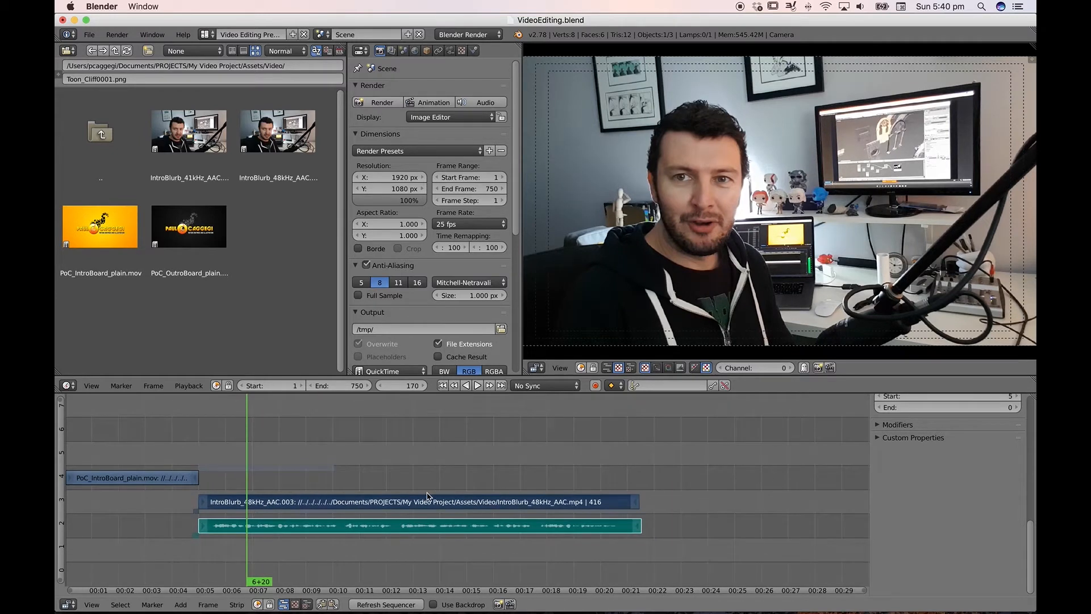
{"action": "left_click", "coordinate": [582, 453]}
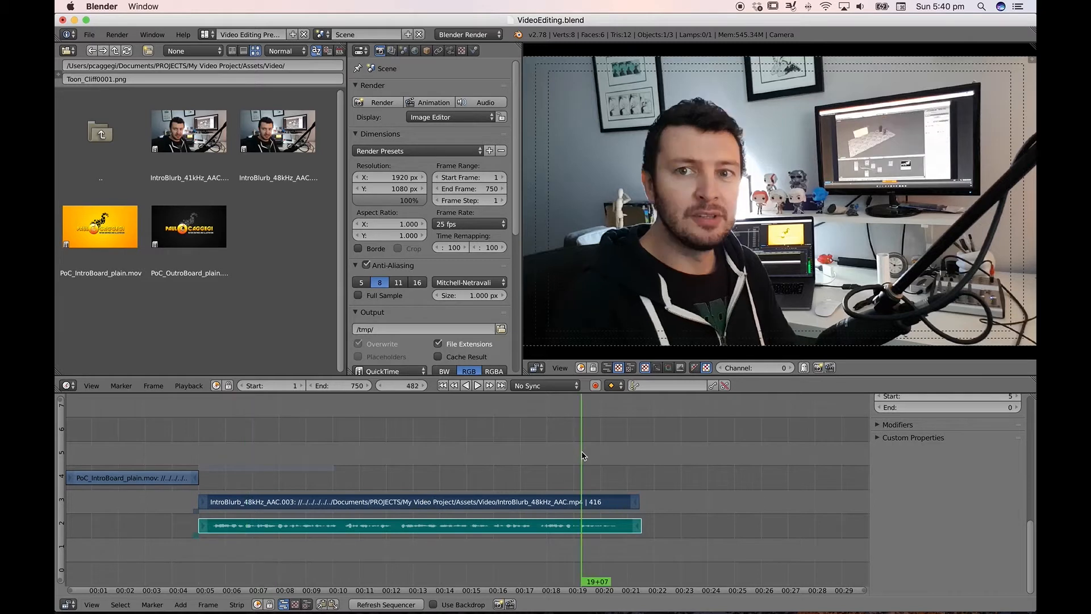
{"action": "key", "text": "alt+a"}
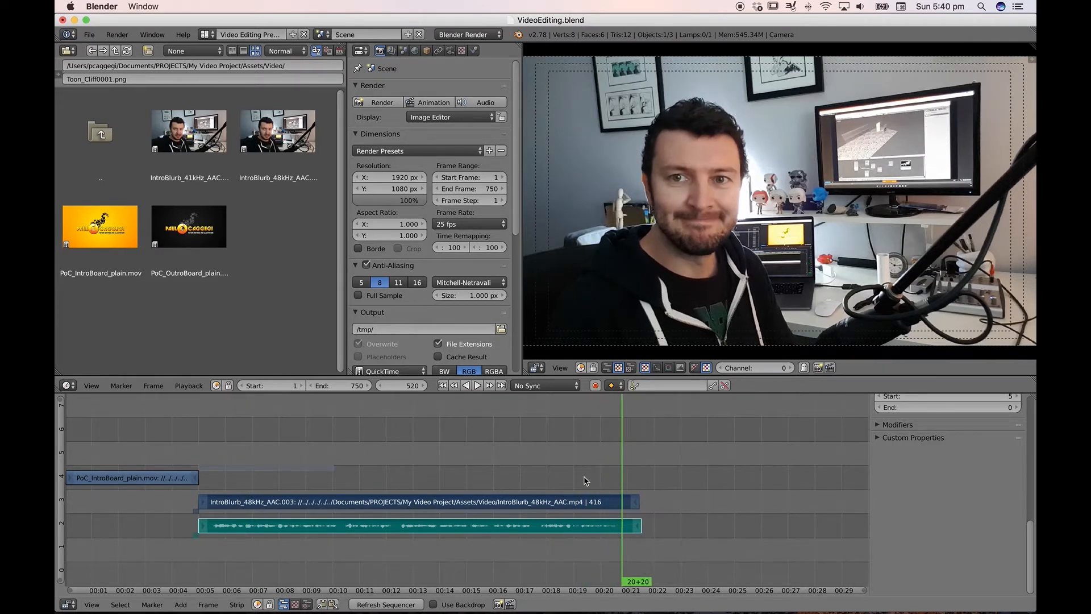
{"action": "key", "text": "b"}
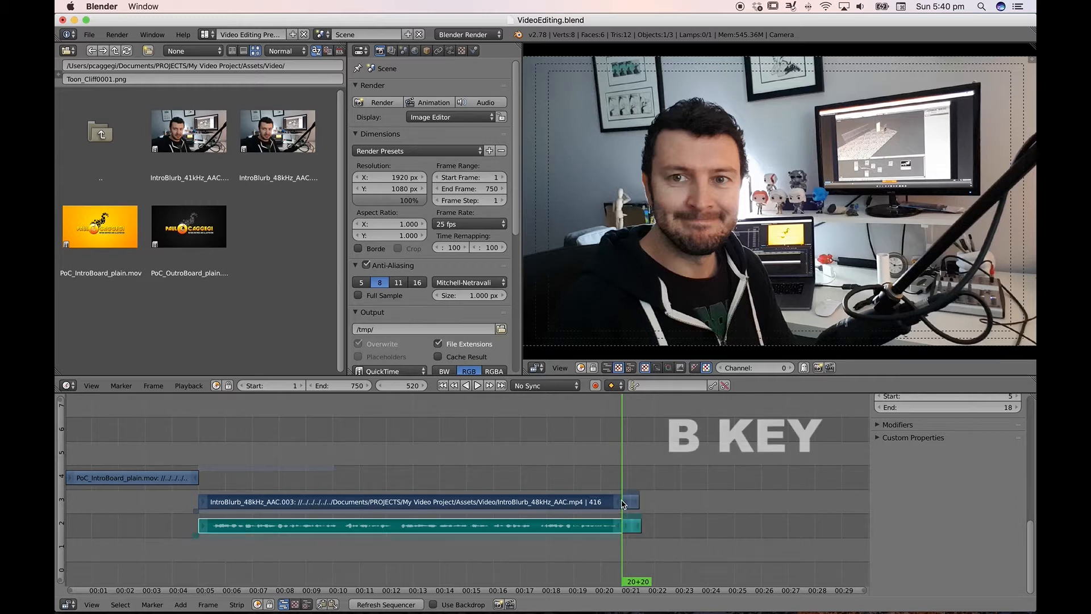
- Delete the leftover IntroBlurb movie and sound pieces after the cut at frame 520
{"action": "left_click", "coordinate": [635, 505]}
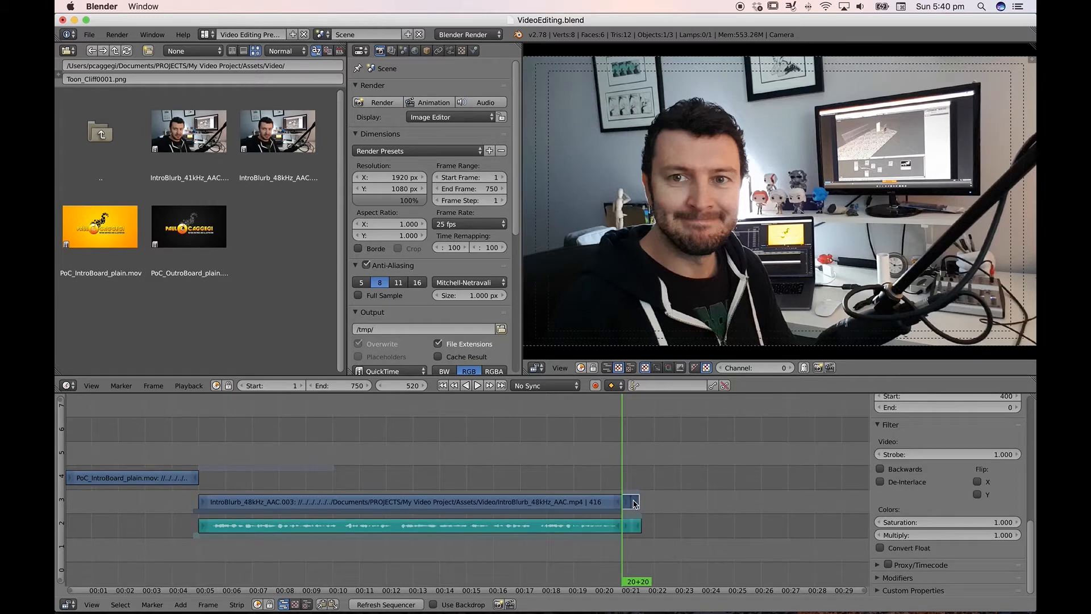
{"action": "key", "text": "x"}
{"action": "left_click", "coordinate": [635, 504]}
{"action": "left_click", "coordinate": [631, 526]}
{"action": "key", "text": "x"}
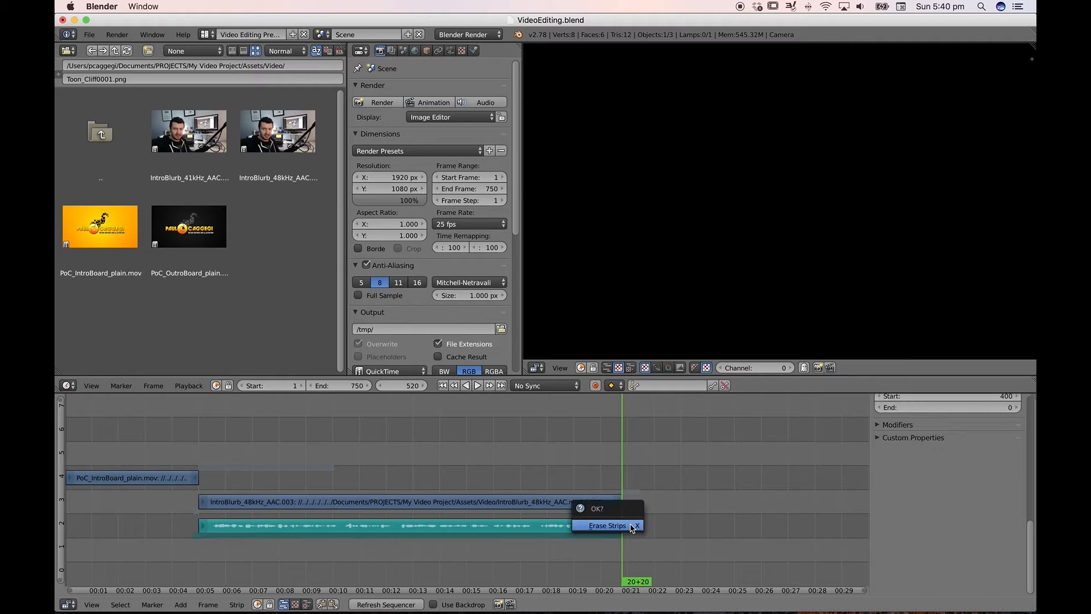
{"action": "left_click", "coordinate": [630, 528]}
- Browse the project assets to the Stills/Wireframe folder and select Toon_Cliff0001.png
{"action": "key", "text": "Home"}
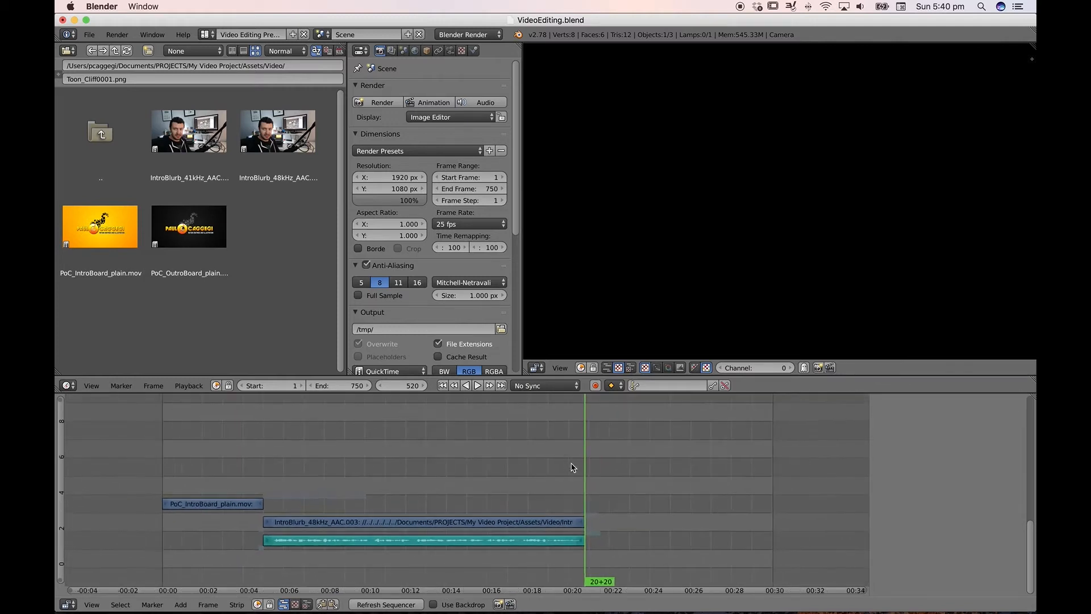
{"action": "scroll", "coordinate": [520, 483], "scroll_direction": "right", "scroll_amount": 3}
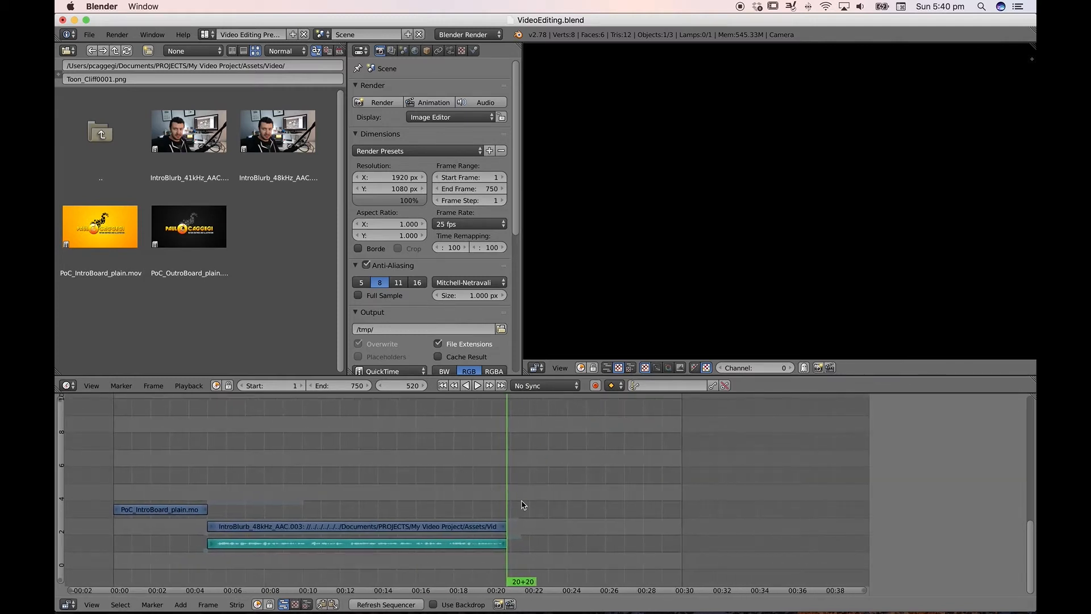
{"action": "left_click", "coordinate": [100, 134]}
{"action": "left_click", "coordinate": [268, 152]}
{"action": "left_click", "coordinate": [120, 239]}
{"action": "left_click", "coordinate": [177, 137]}
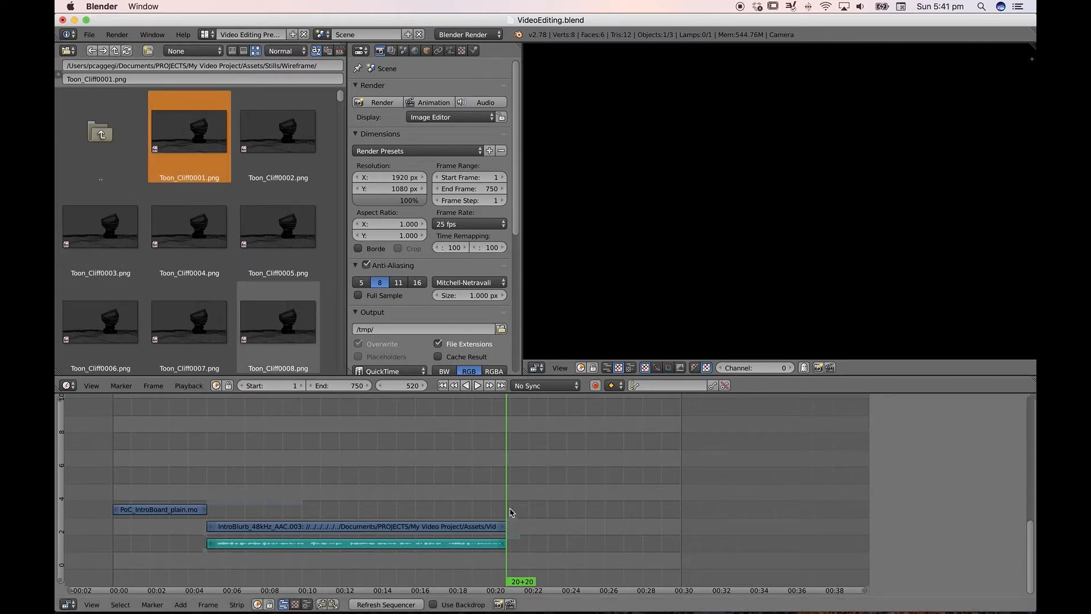
- Add all Toon_Cliff PNG files from Stills/Wireframe as an image sequence strip starting at frame 520 in channel 1
{"action": "key", "text": "shift+a"}
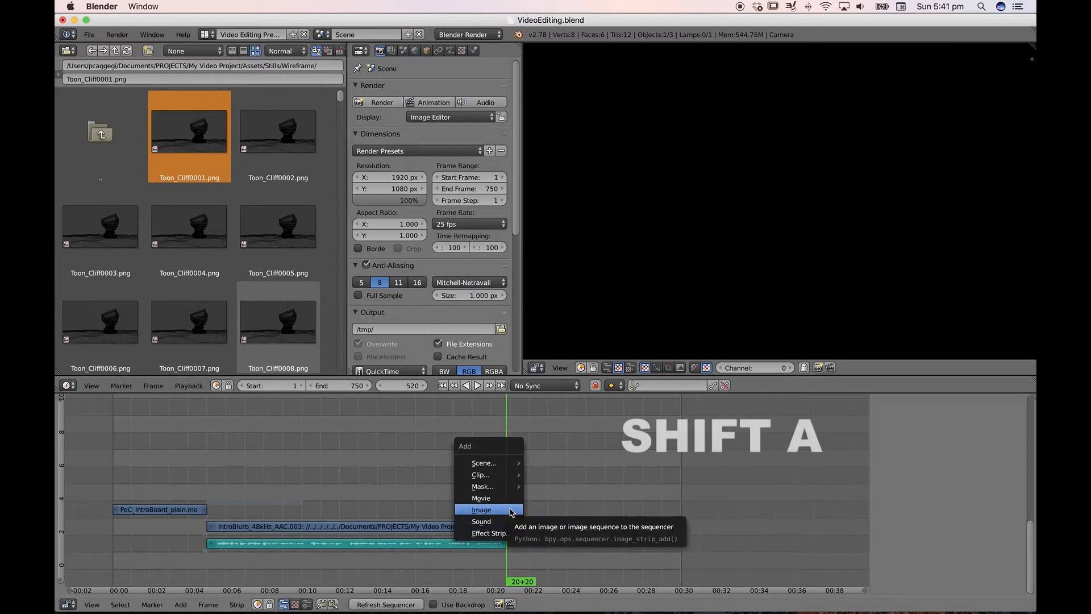
{"action": "left_click", "coordinate": [509, 511]}
{"action": "left_click", "coordinate": [250, 94]}
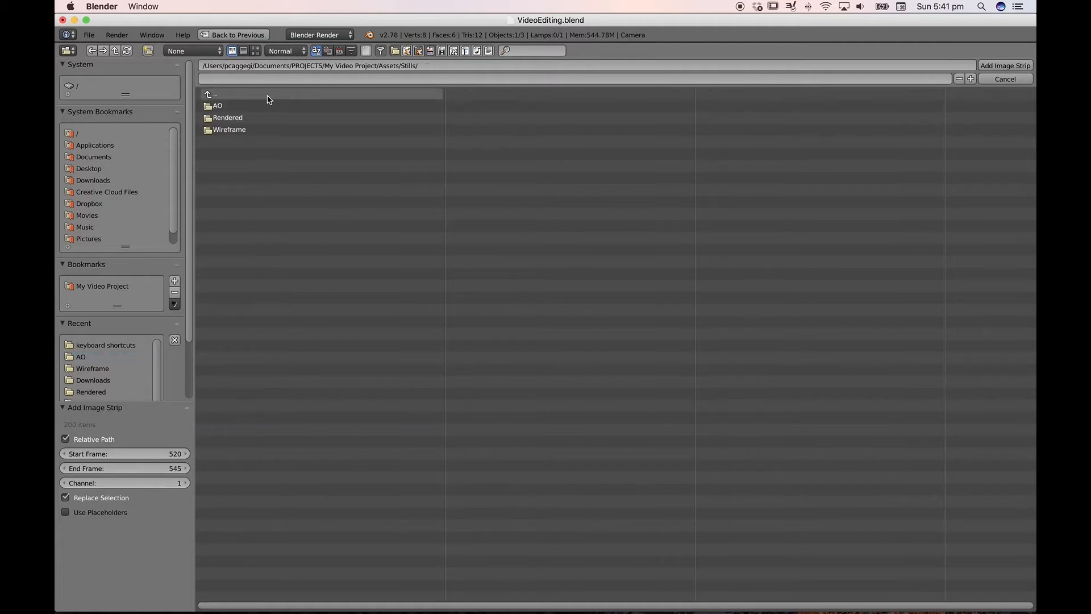
{"action": "left_click", "coordinate": [259, 130]}
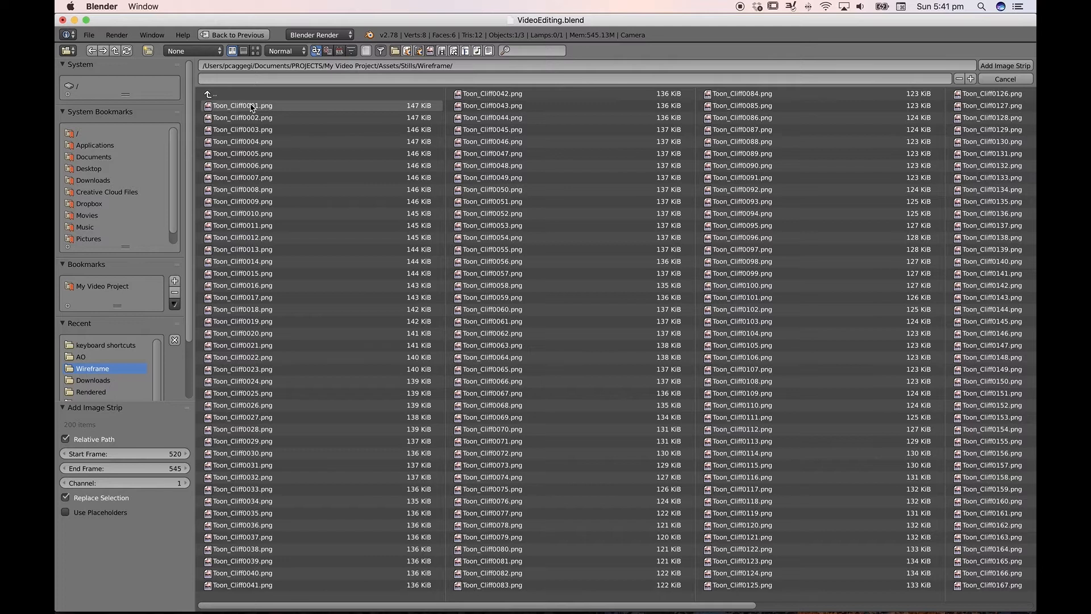
{"action": "key", "text": "a"}
{"action": "key", "text": "Return"}
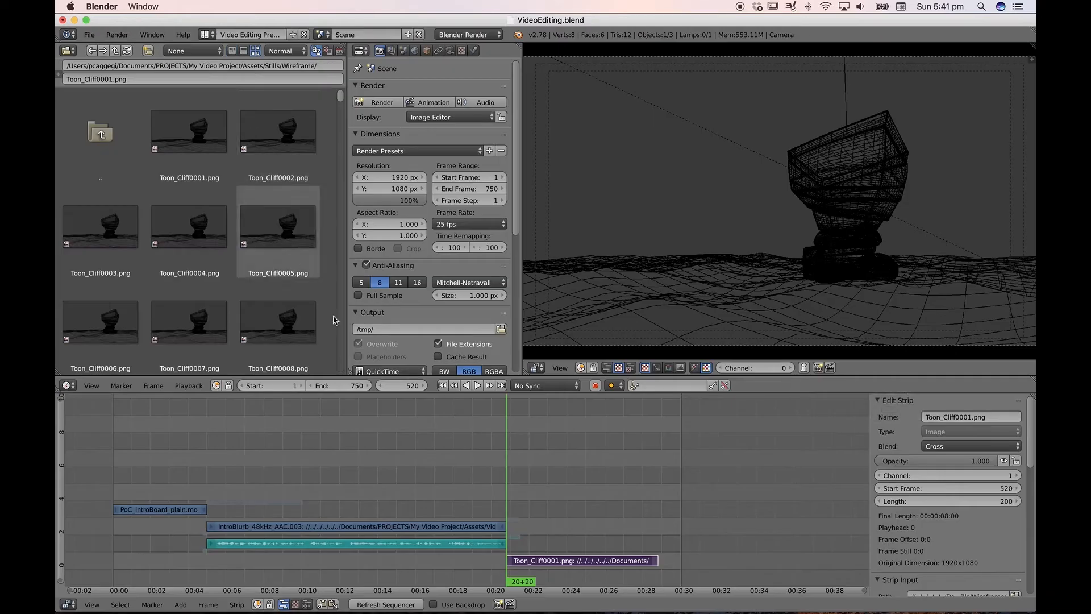
- Move the Toon_Cliff0001.png wireframe strip up to channel 4, keeping its start at frame 520
{"action": "key", "text": "g"}
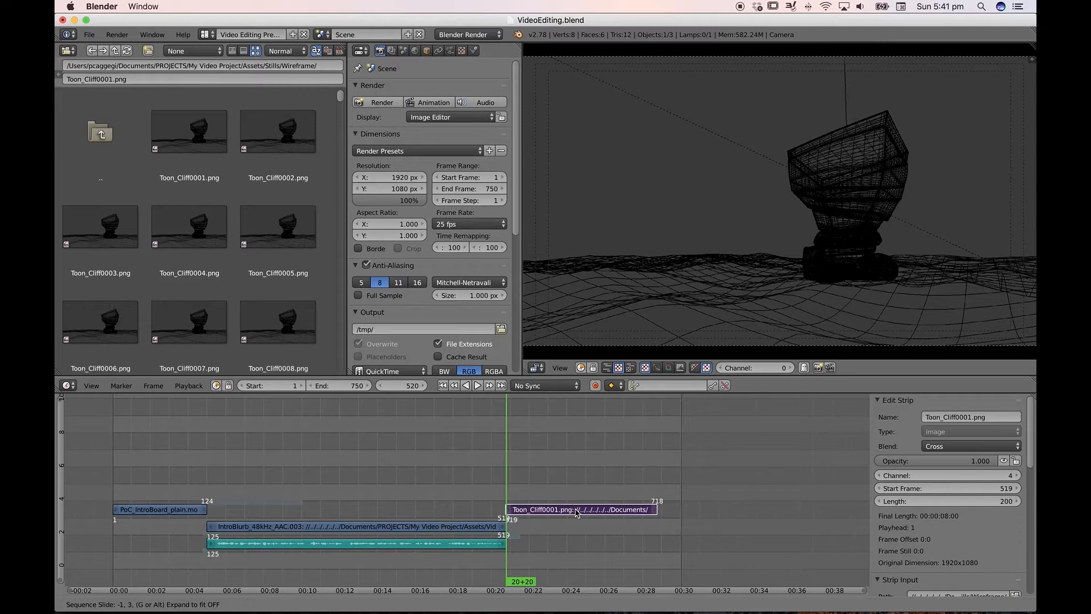
{"action": "left_click", "coordinate": [577, 513]}
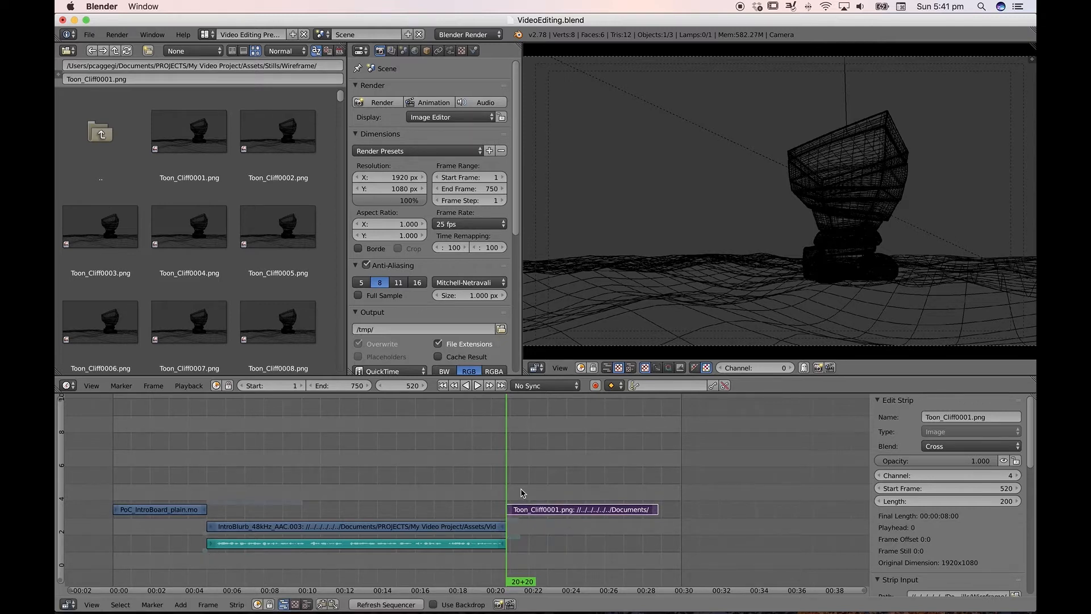
- Add all Toon_CliffAO images from Stills/AO as an image sequence strip starting at frame 520 and move it to channel 5
{"action": "key", "text": "shift+a"}
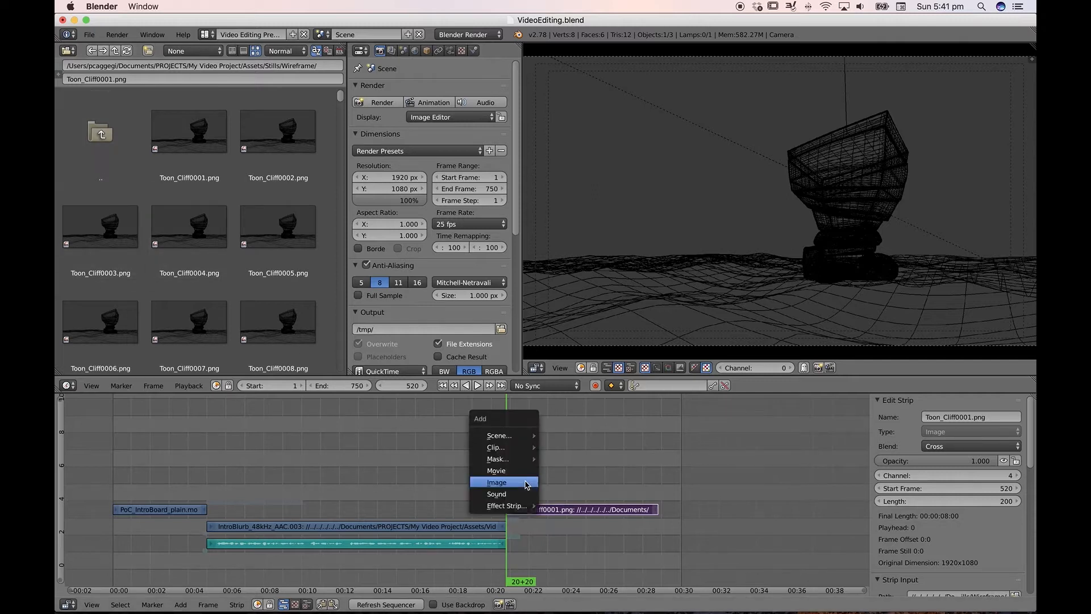
{"action": "left_click", "coordinate": [526, 484]}
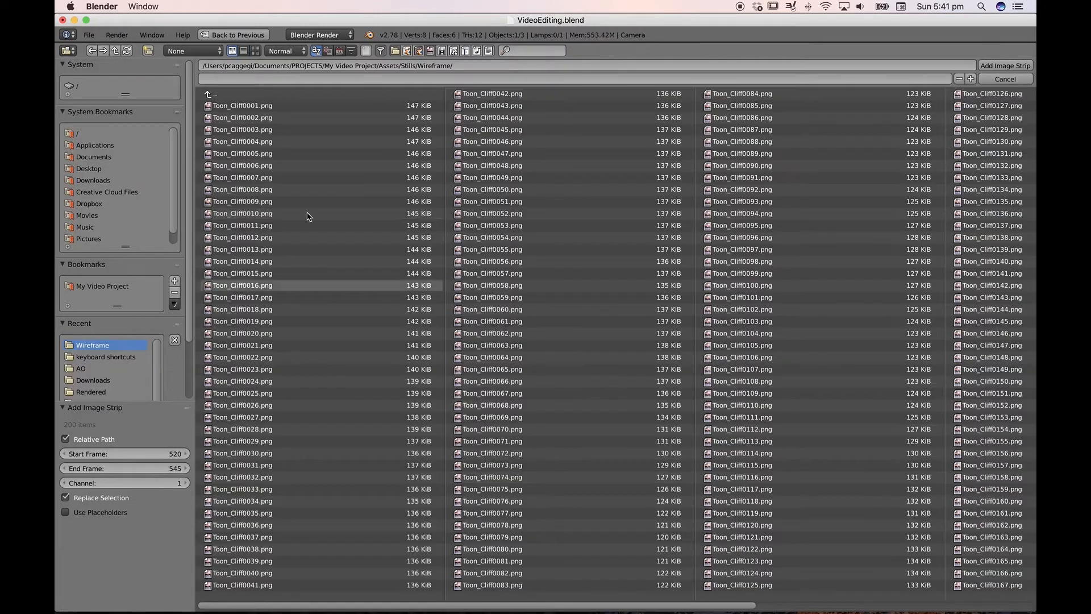
{"action": "left_click", "coordinate": [263, 94]}
{"action": "left_click", "coordinate": [259, 107]}
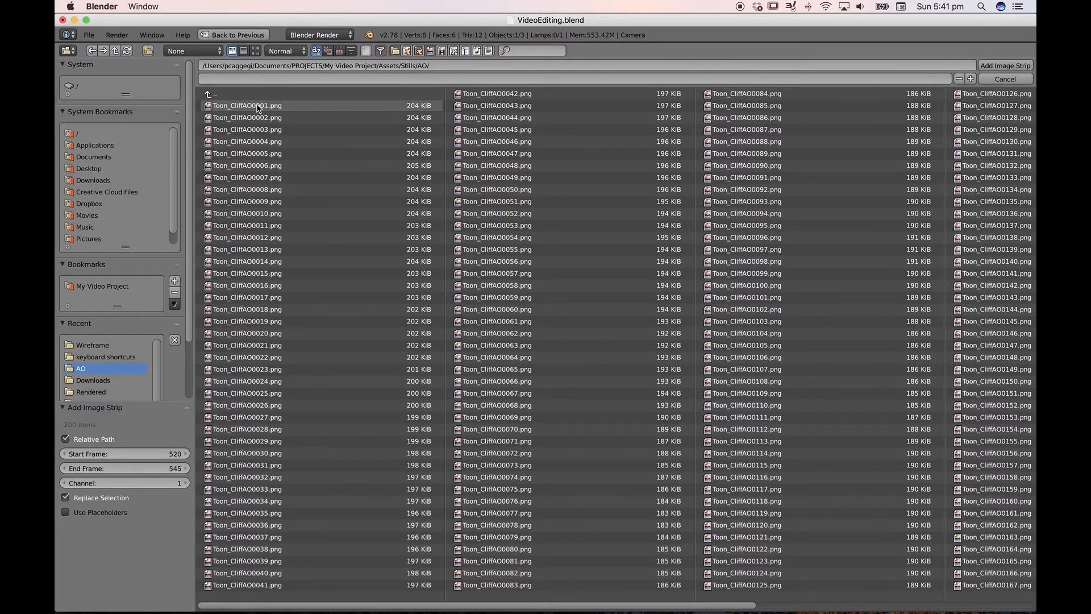
{"action": "key", "text": "a"}
{"action": "key", "text": "Return"}
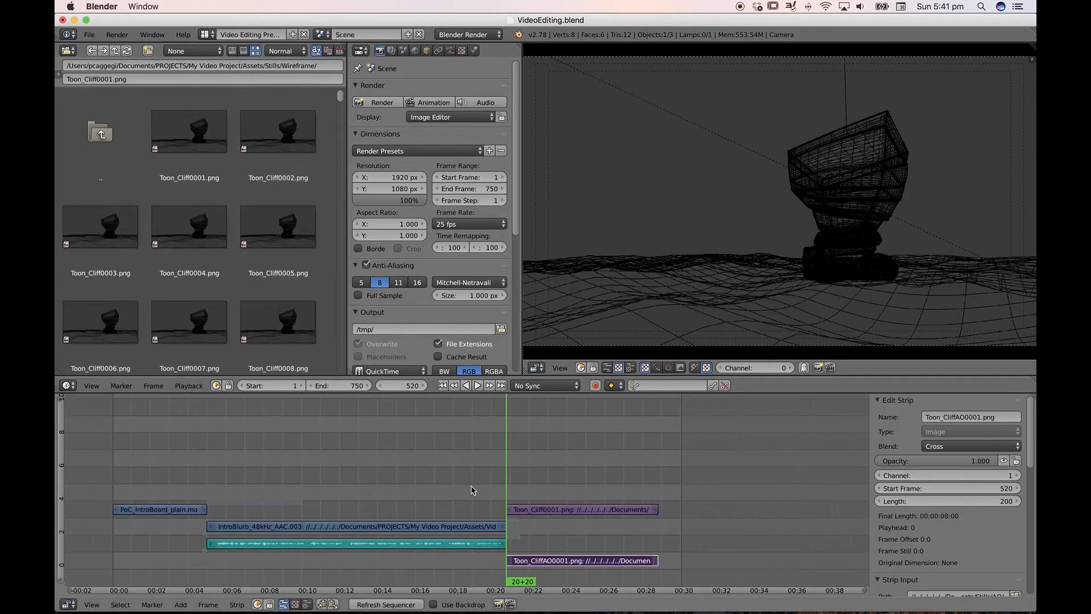
{"action": "right_click_drag", "start_coordinate": [574, 560], "coordinate": [574, 492]}
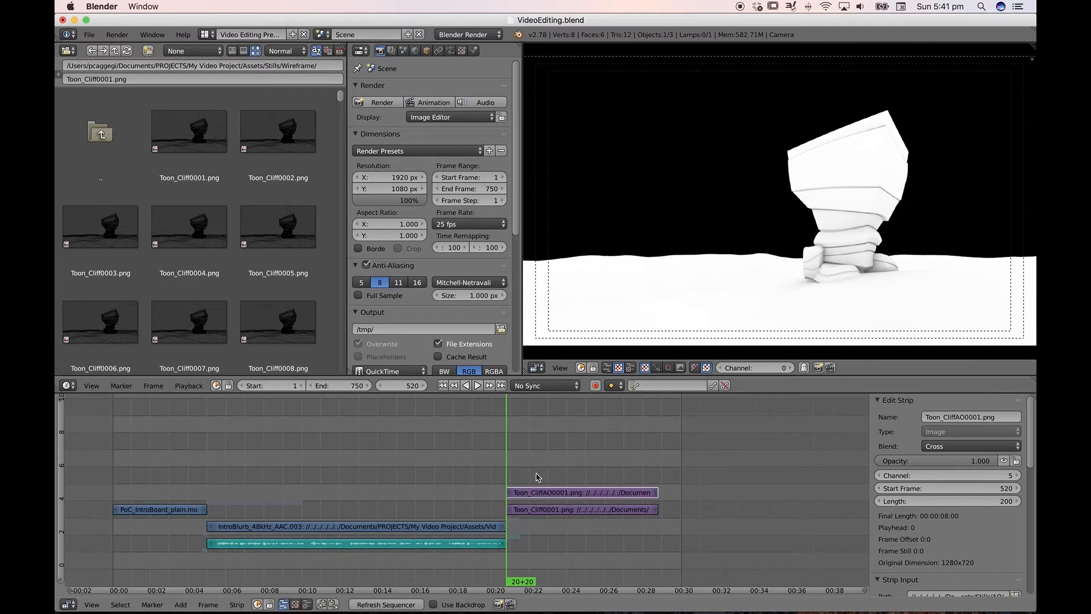
- Add all images from Stills/Rendered as an image sequence in channel 6 starting at frame 520 and play it back
{"action": "key", "text": "shift+a"}
{"action": "left_click", "coordinate": [536, 475]}
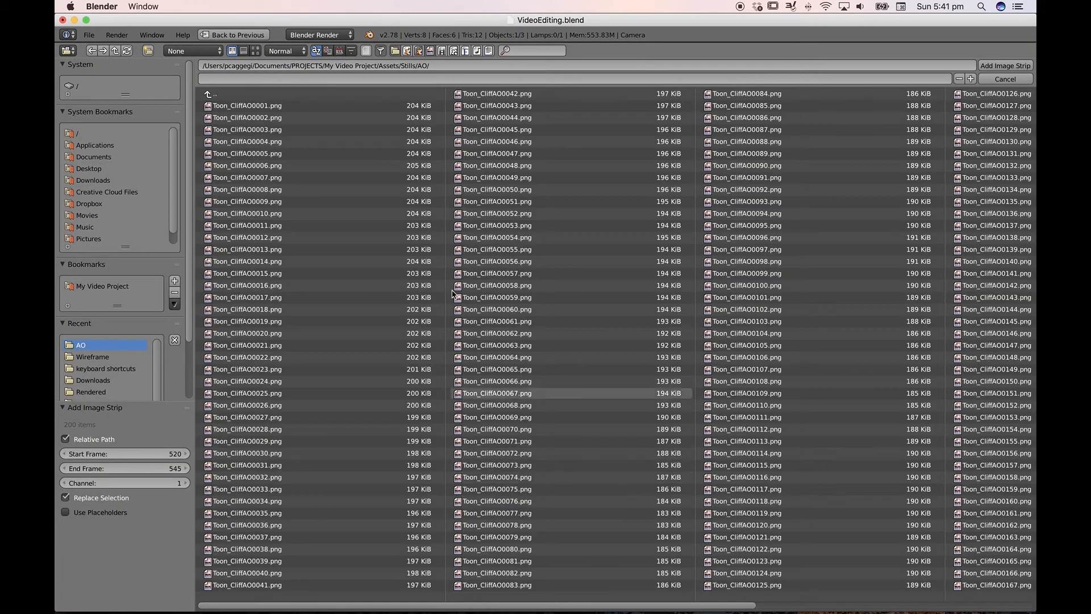
{"action": "left_click", "coordinate": [280, 95]}
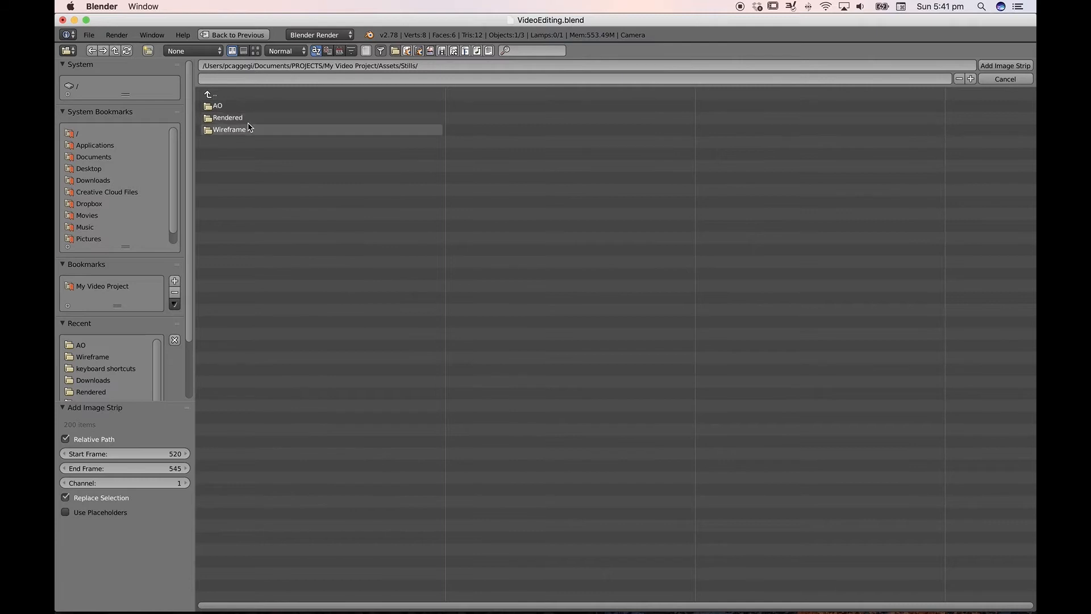
{"action": "left_click", "coordinate": [250, 118]}
{"action": "key", "text": "a"}
{"action": "key", "text": "Return"}
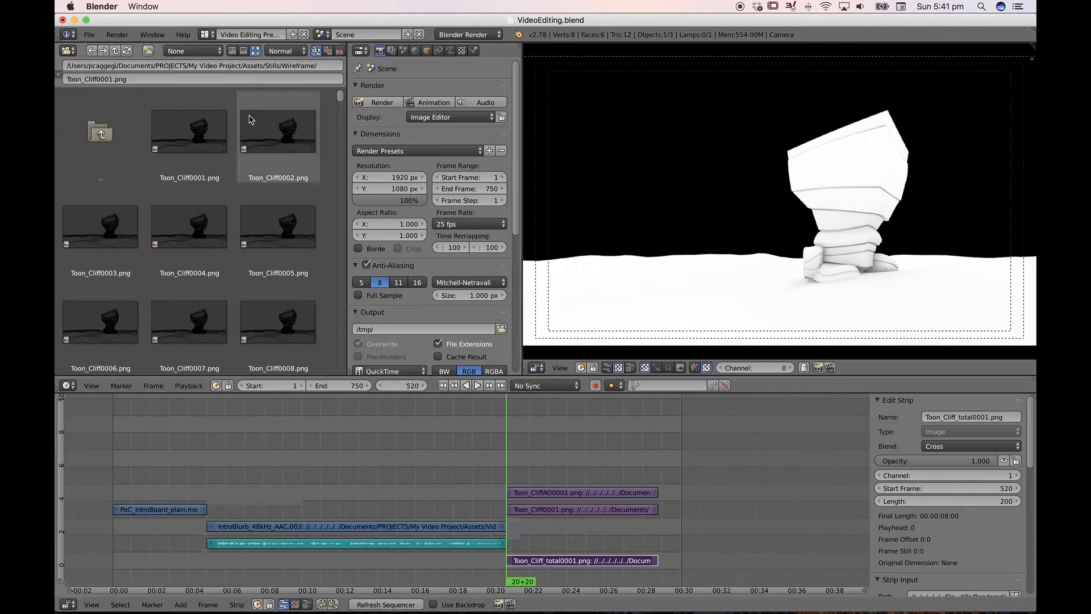
{"action": "right_click_drag", "start_coordinate": [585, 563], "coordinate": [586, 481]}
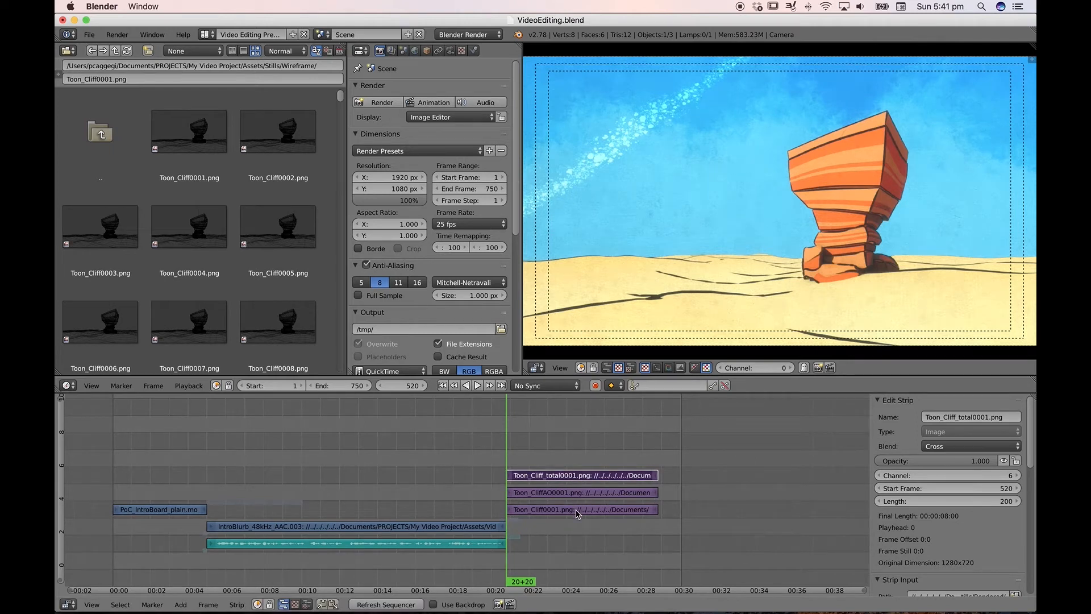
{"action": "key", "text": "alt+a"}
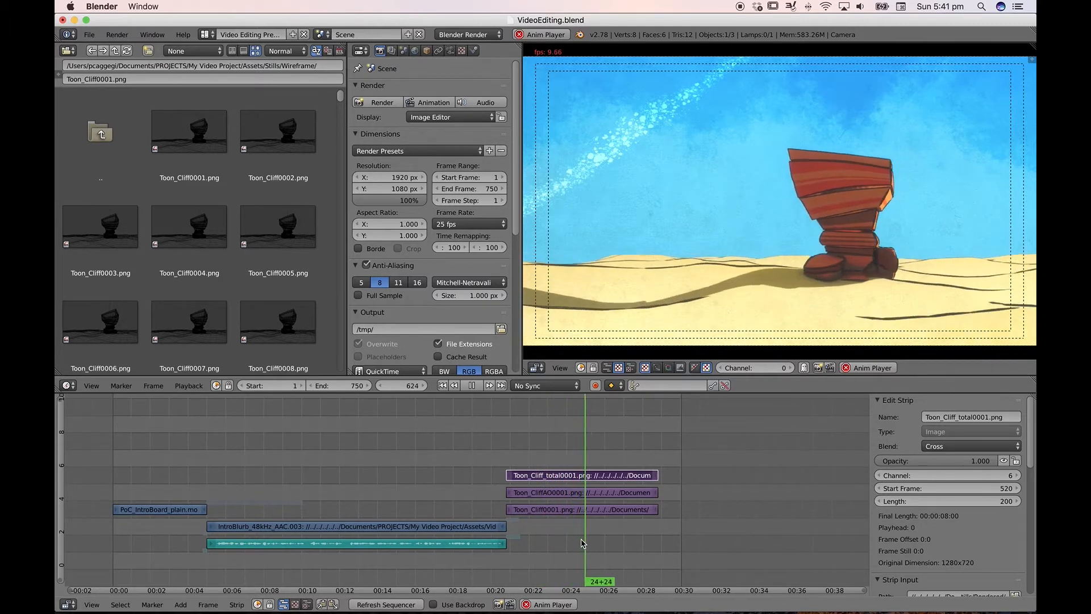
{"action": "key", "text": "alt+a"}
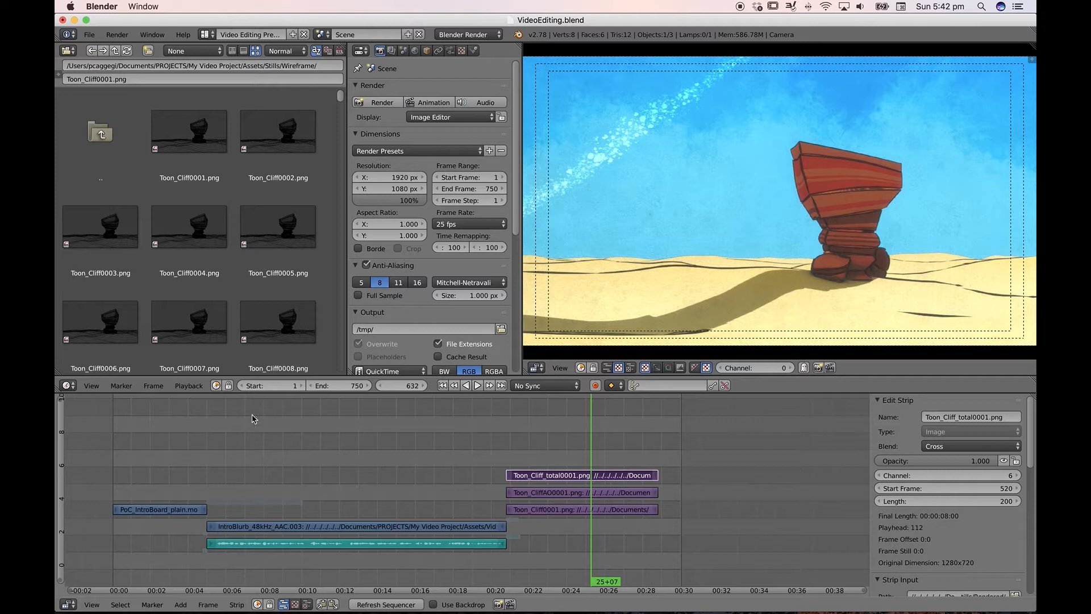
- Place PoC_OutroBoard_plain.mov from the Assets/Video folder in channel 3 at frame 720, directly after the image sequences
{"action": "left_click", "coordinate": [98, 145]}
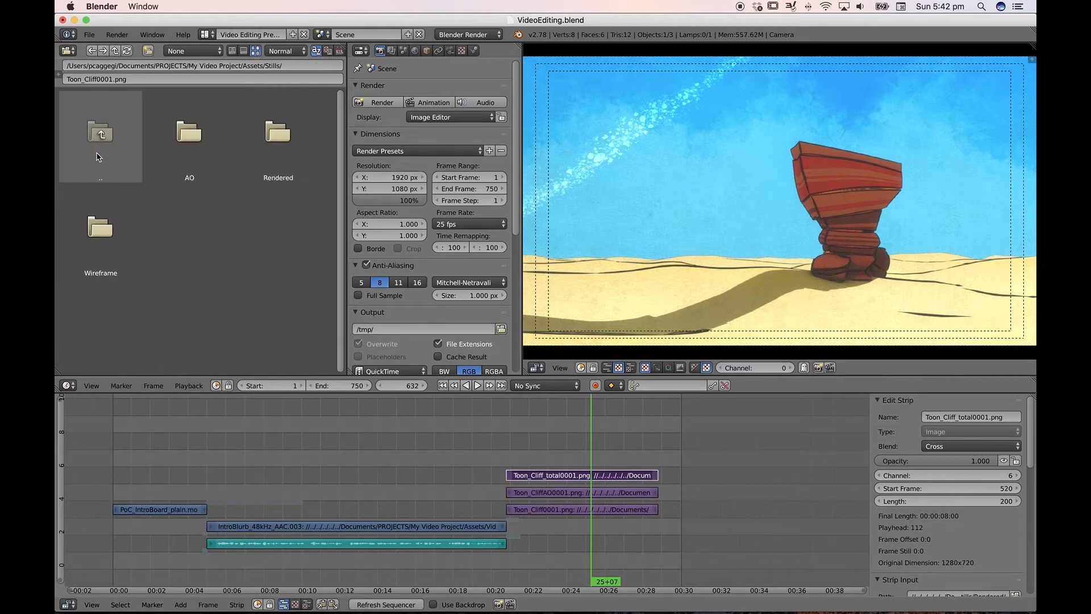
{"action": "left_click", "coordinate": [105, 147]}
{"action": "left_click", "coordinate": [100, 227]}
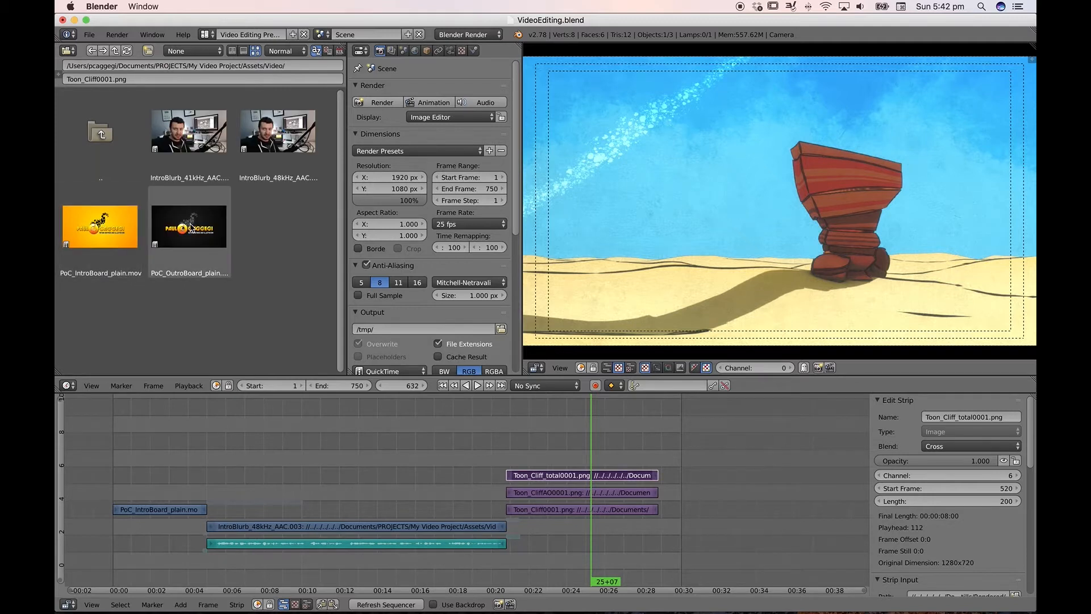
{"action": "left_click_drag", "start_coordinate": [191, 229], "coordinate": [702, 529]}
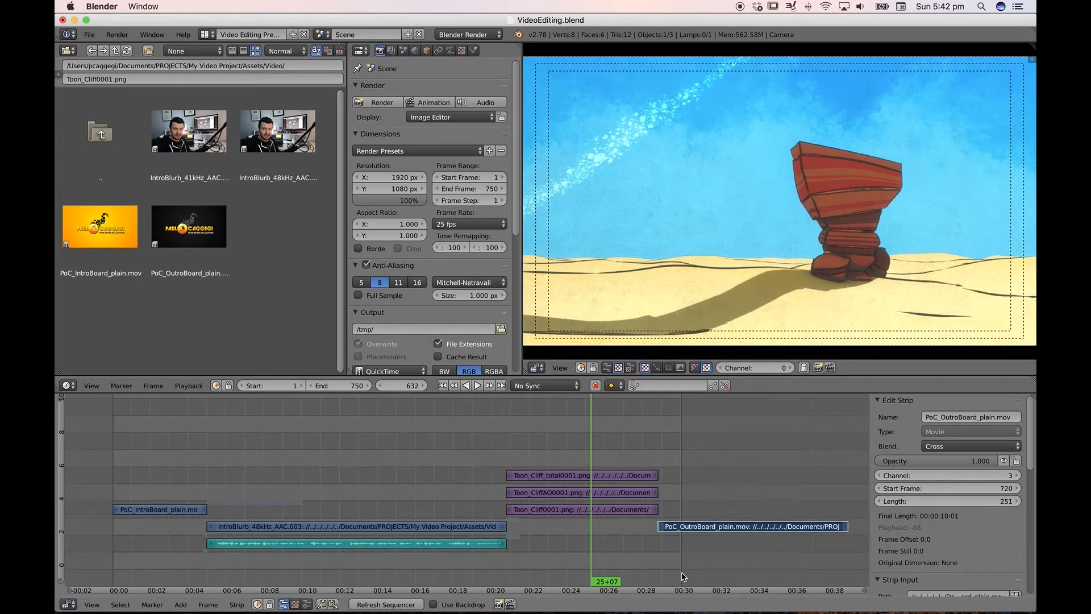
{"action": "scroll", "coordinate": [674, 572], "scroll_direction": "right", "scroll_amount": 4}
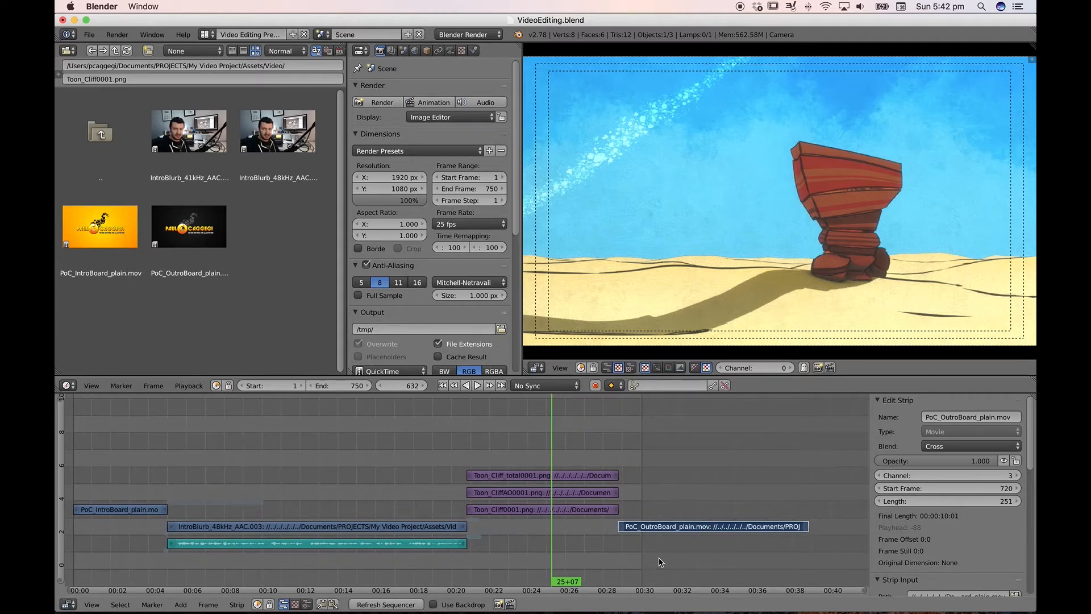
- Widen the render properties area, check the outro strip's last frame and set the scene's end frame to 970
{"action": "left_click_drag", "start_coordinate": [523, 237], "coordinate": [604, 239]}
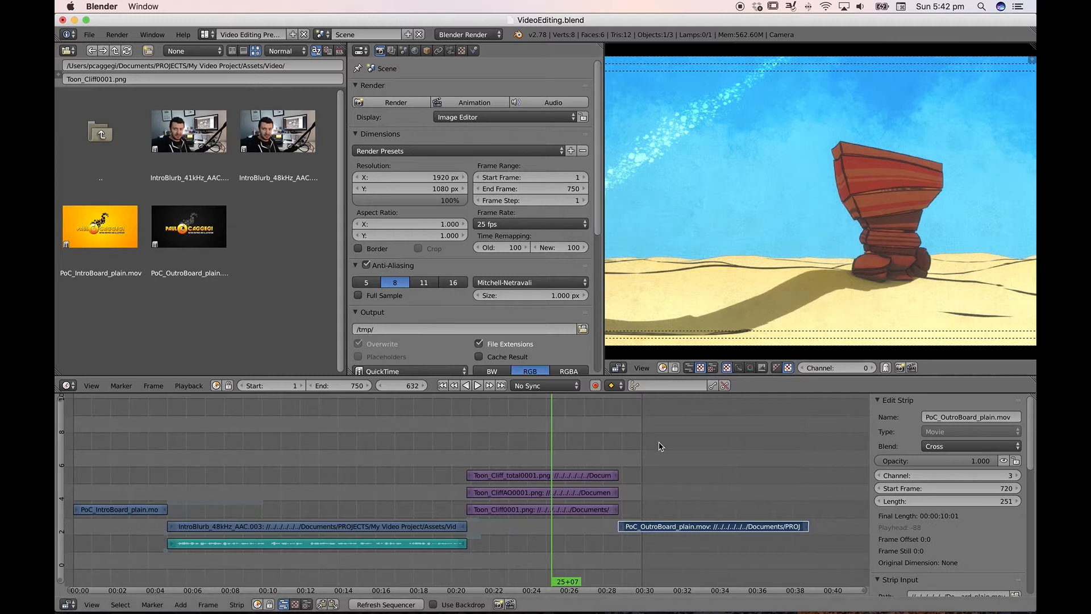
{"action": "key", "text": "g"}
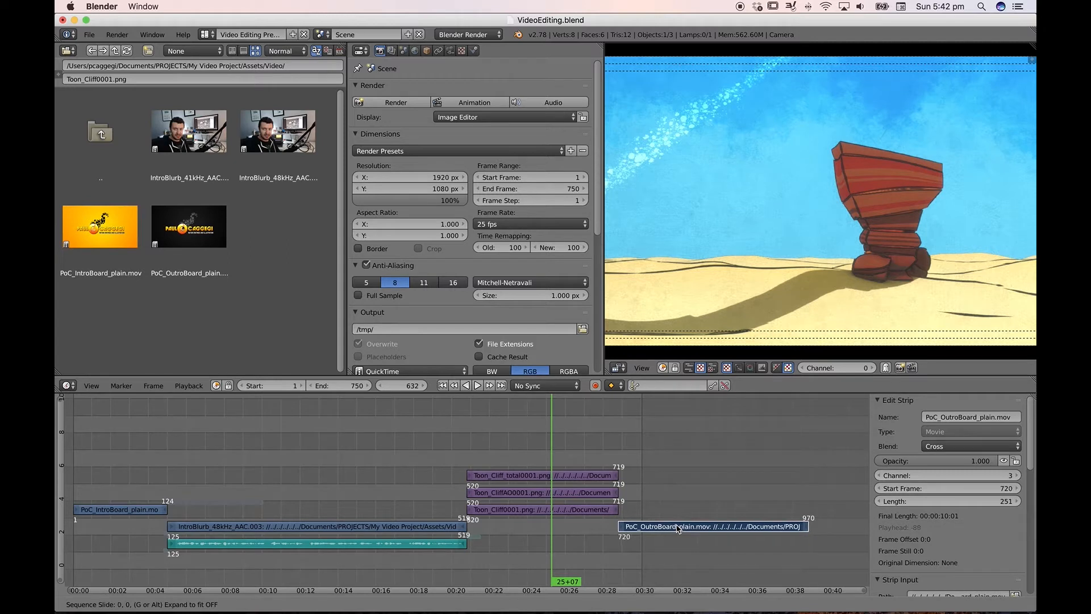
{"action": "left_click", "coordinate": [678, 528]}
{"action": "left_click", "coordinate": [568, 189]}
{"action": "type", "text": "970"}
{"action": "key", "text": "Return"}
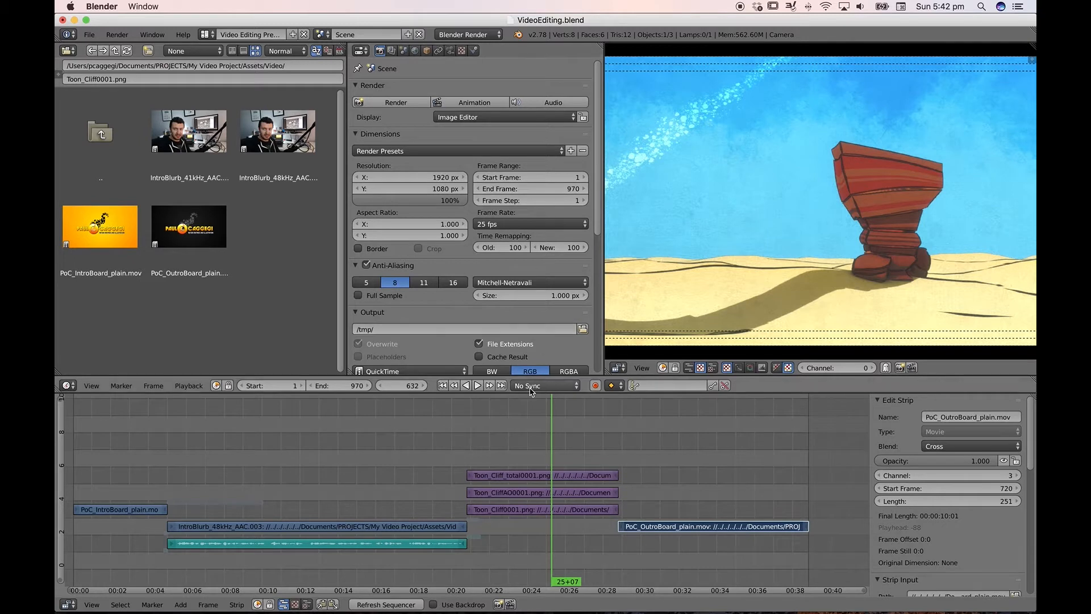
- Fit all strips in the sequencer and play the edit from frame 1 through the intro board
{"action": "key", "text": "Home"}
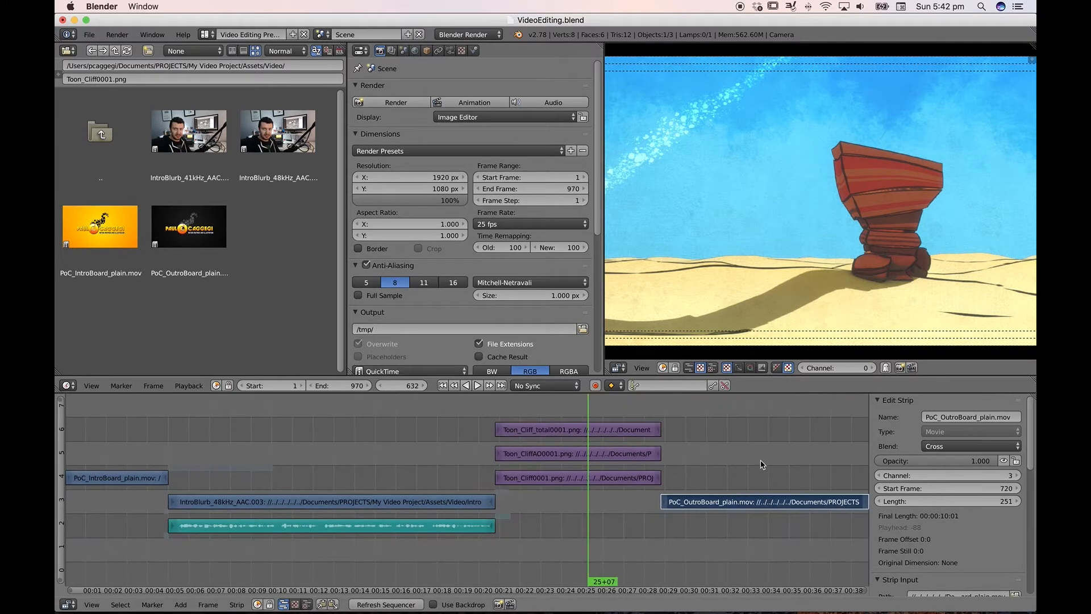
{"action": "key", "text": "Home"}
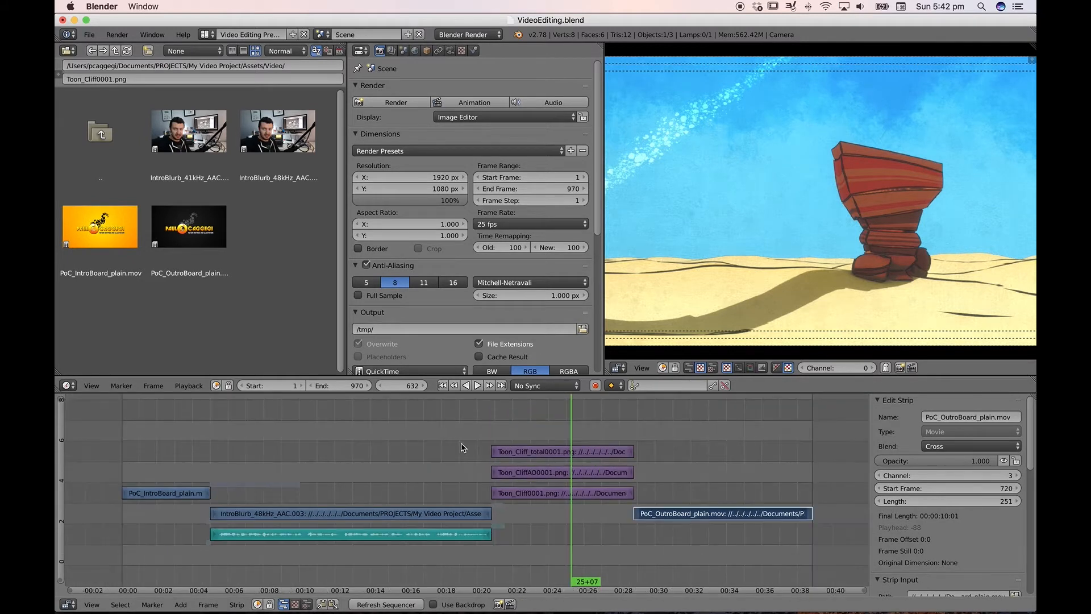
{"action": "key", "text": "a"}
{"action": "key", "text": "shift+Left"}
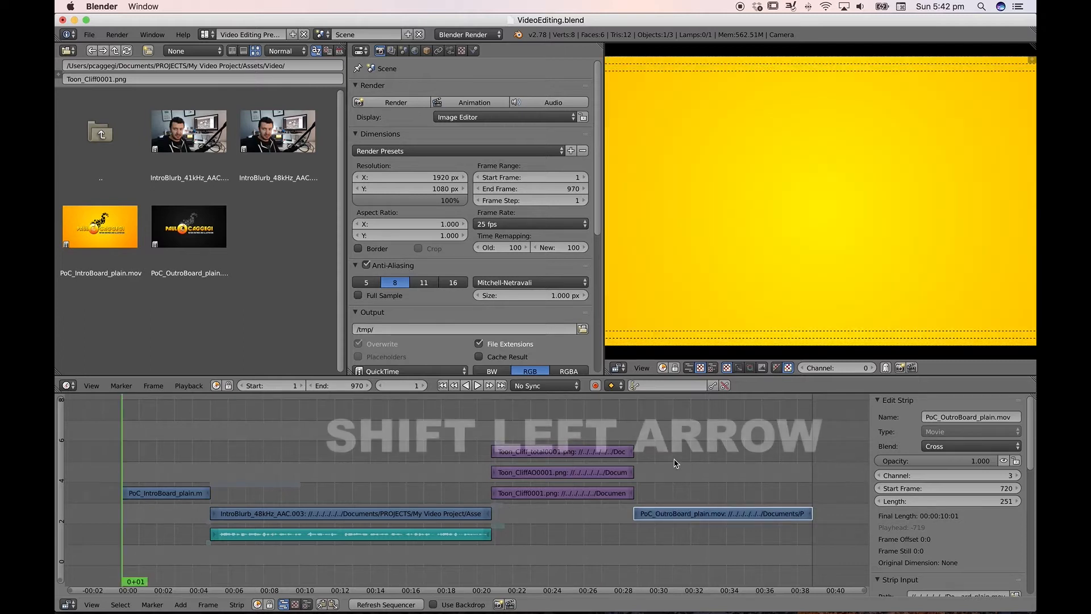
{"action": "key", "text": "space"}
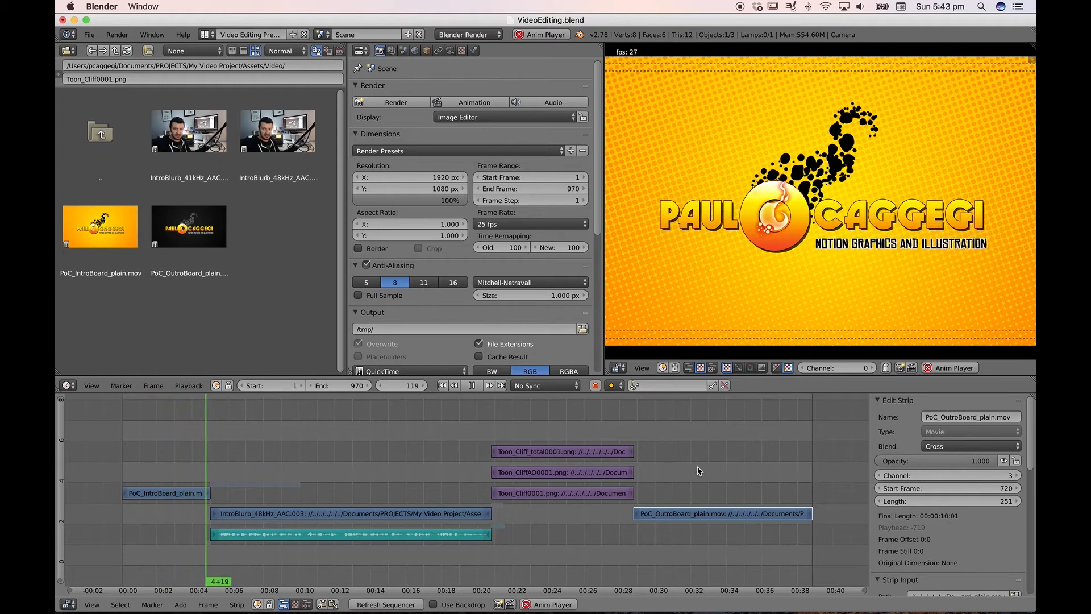
{"action": "key", "text": "space"}
- Place EzaOne - Supernova.mp3 from the Assets/Audio folder in channel 1 starting at frame 1
{"action": "left_click", "coordinate": [102, 136]}
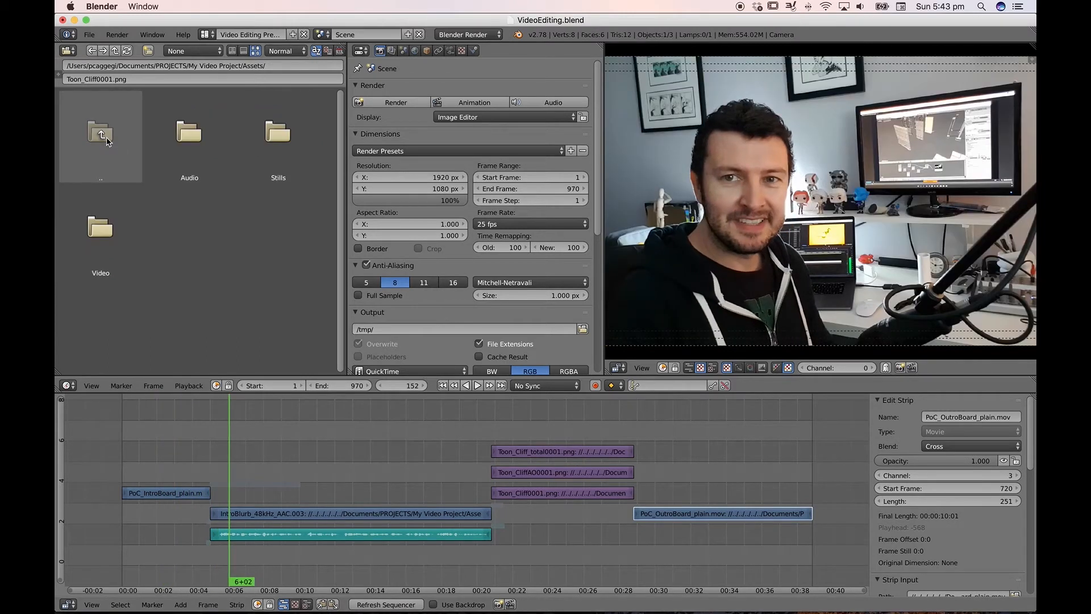
{"action": "left_click", "coordinate": [188, 139]}
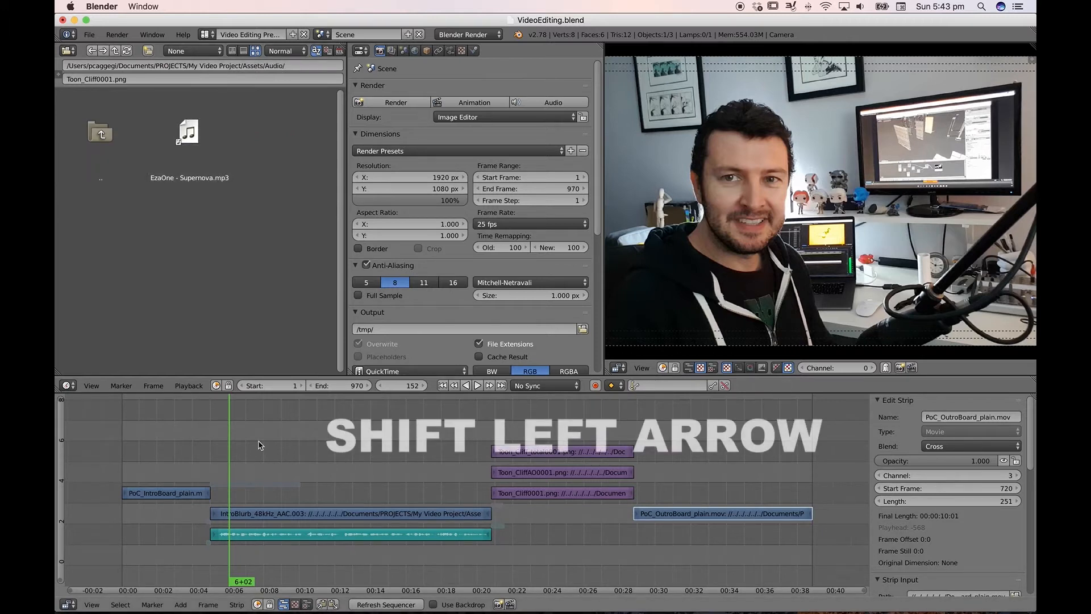
{"action": "key", "text": "shift+Left"}
{"action": "left_click_drag", "start_coordinate": [189, 136], "coordinate": [126, 560]}
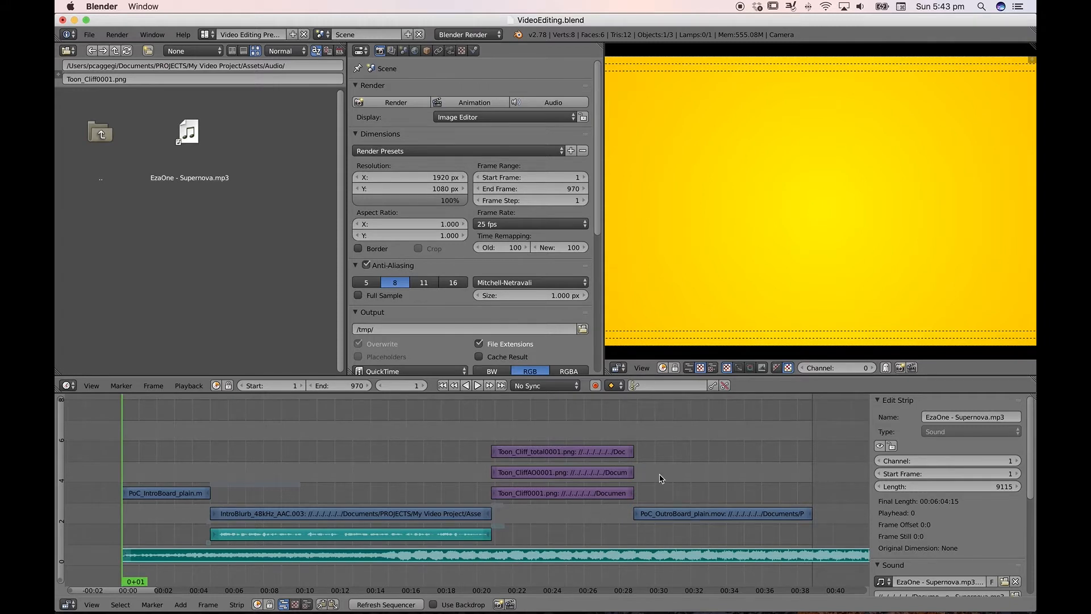
- Cut the Supernova music strip at the end frame 970 and delete the piece after the cut
{"action": "key", "text": "shift+Right"}
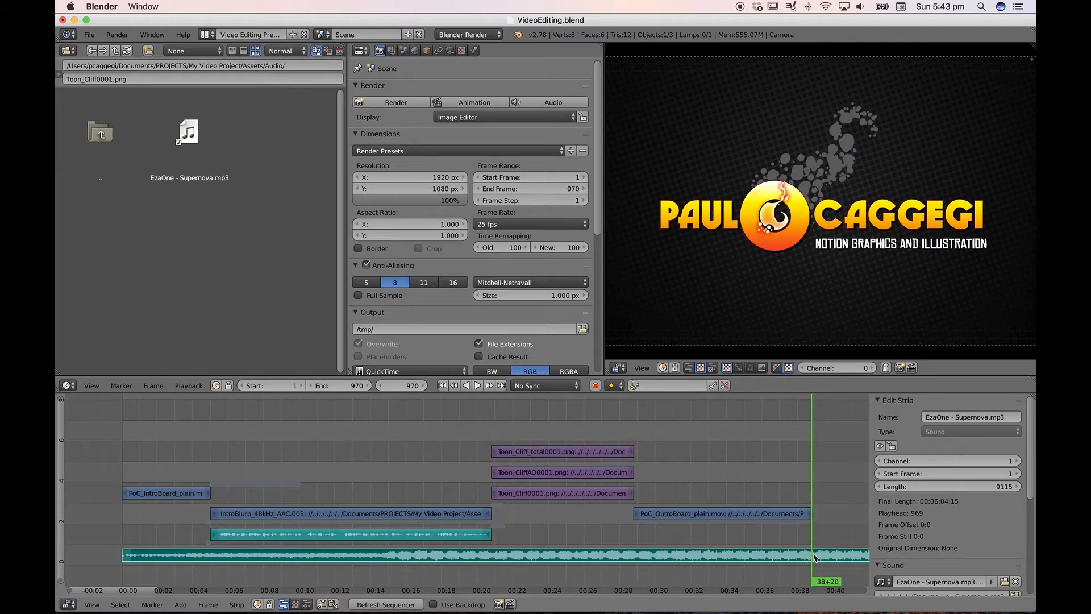
{"action": "key", "text": "k"}
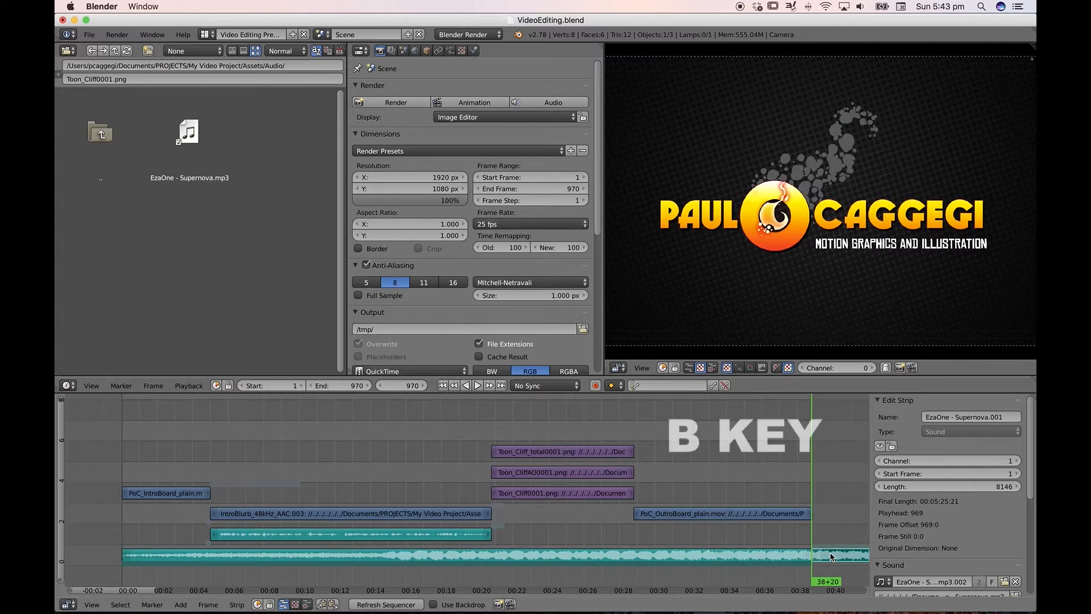
{"action": "key", "text": "x"}
{"action": "left_click", "coordinate": [832, 557]}
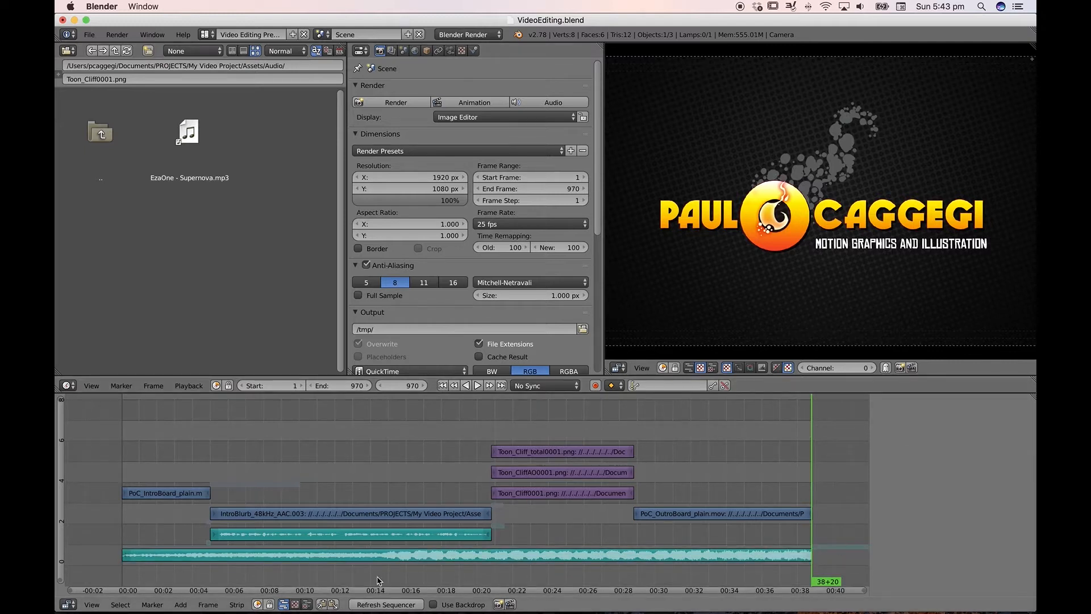
- Play and scrub through the edit with the music up to the outro board to find an end point
{"action": "left_click", "coordinate": [176, 446]}
{"action": "key", "text": "alt+a"}
{"action": "right_click_drag", "start_coordinate": [502, 466], "coordinate": [706, 482]}
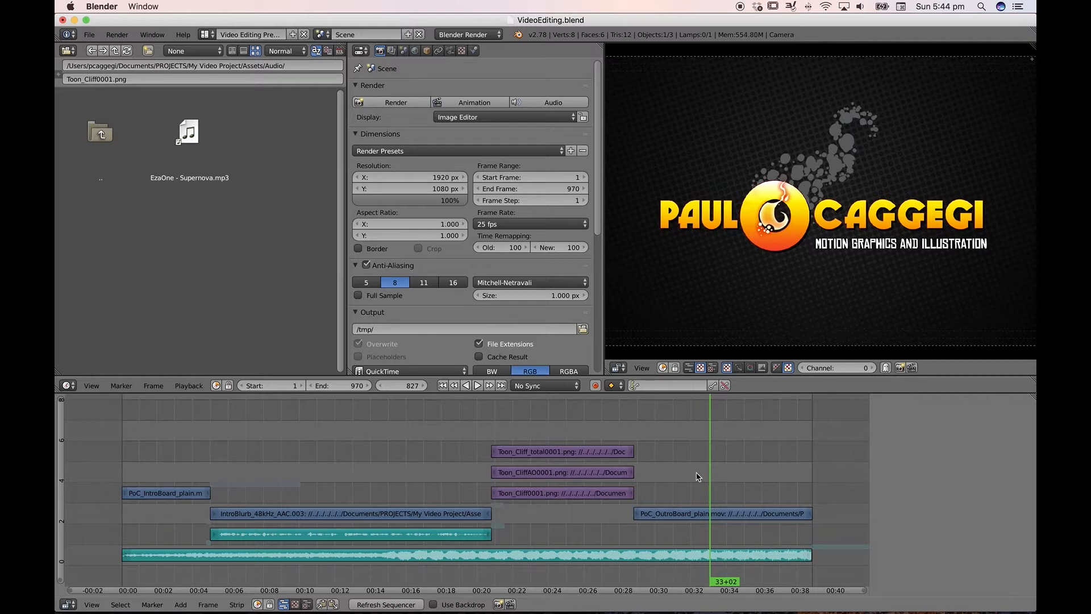
{"action": "key", "text": "alt+a"}
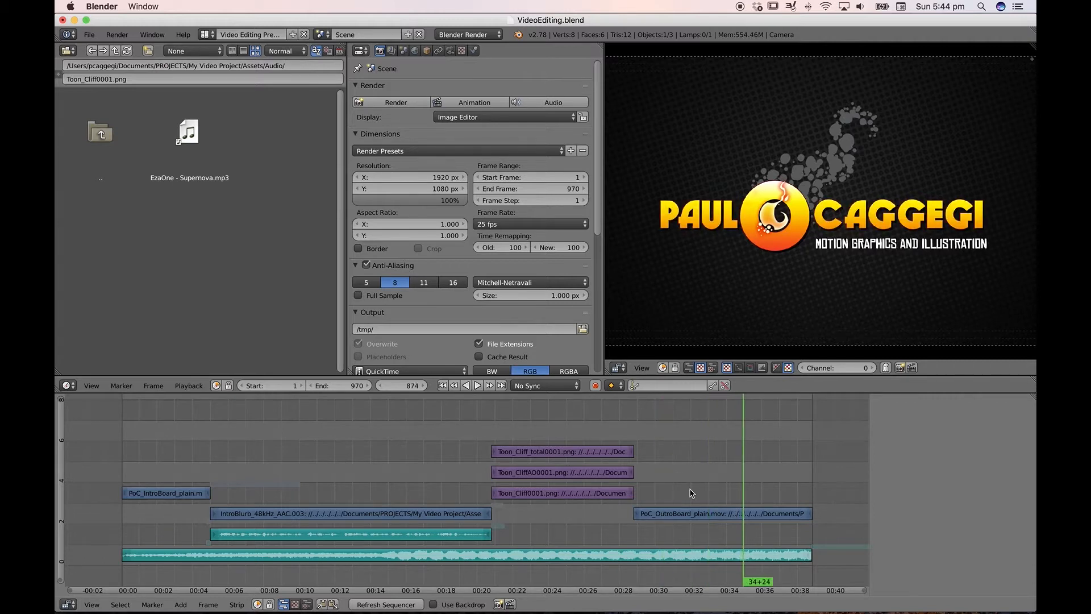
- Cut the PoC_OutroBoard movie strip and the Supernova music strip at frame 875
{"action": "key", "text": "Left"}
{"action": "key", "text": "Left"}
{"action": "right_click", "coordinate": [746, 518]}
{"action": "key", "text": "k"}
{"action": "right_click", "coordinate": [746, 559]}
{"action": "key", "text": "k"}
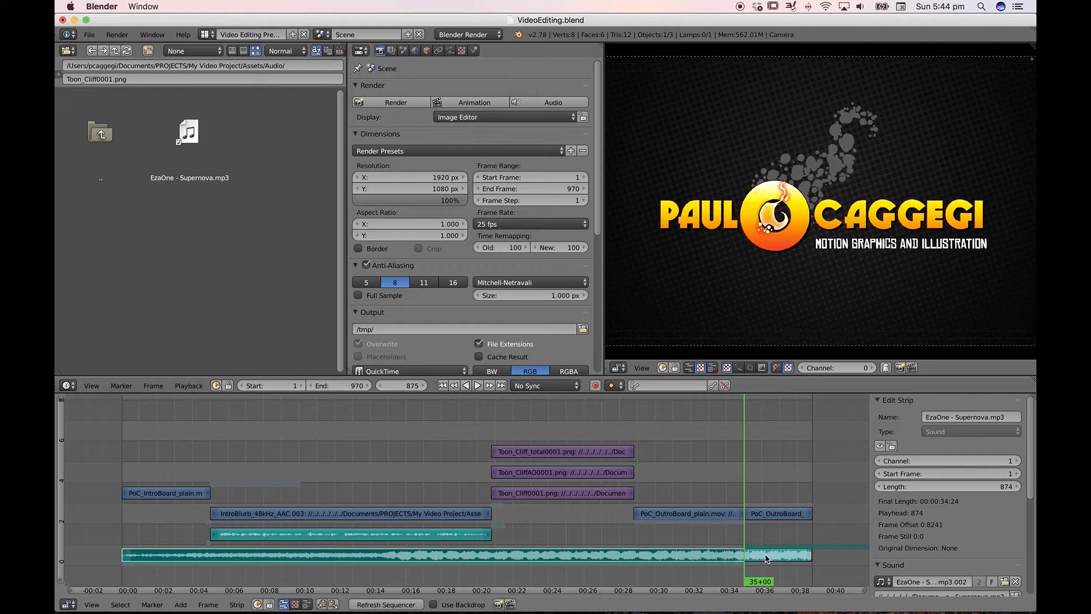
- Delete the leftover music and outro board pieces after the cut at frame 875
{"action": "right_click", "coordinate": [767, 558]}
{"action": "key", "text": "x"}
{"action": "left_click", "coordinate": [762, 554]}
{"action": "right_click", "coordinate": [771, 514]}
{"action": "key", "text": "x"}
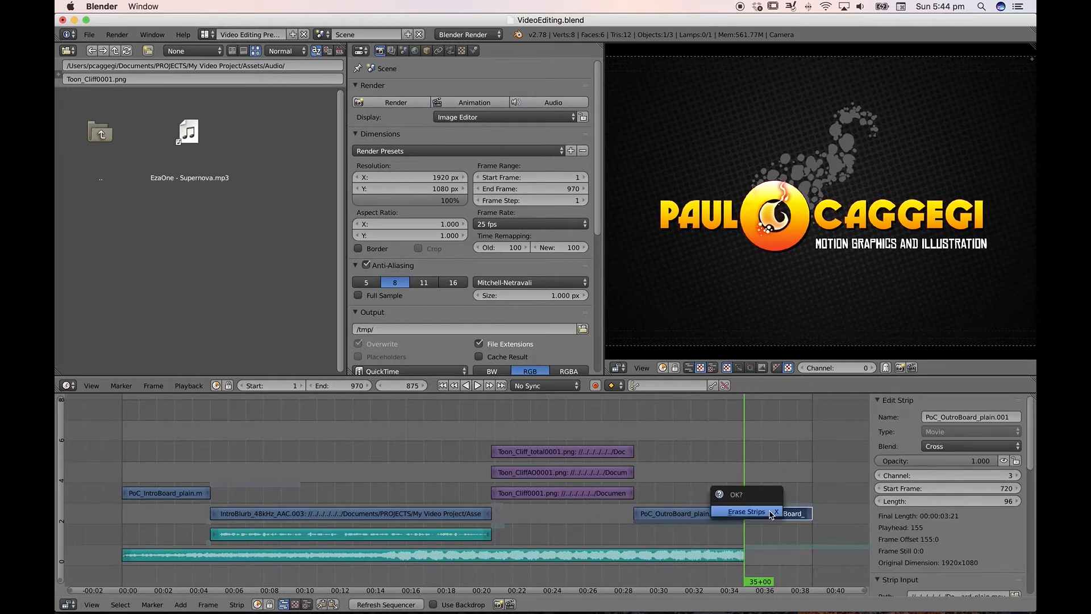
{"action": "left_click", "coordinate": [768, 515]}
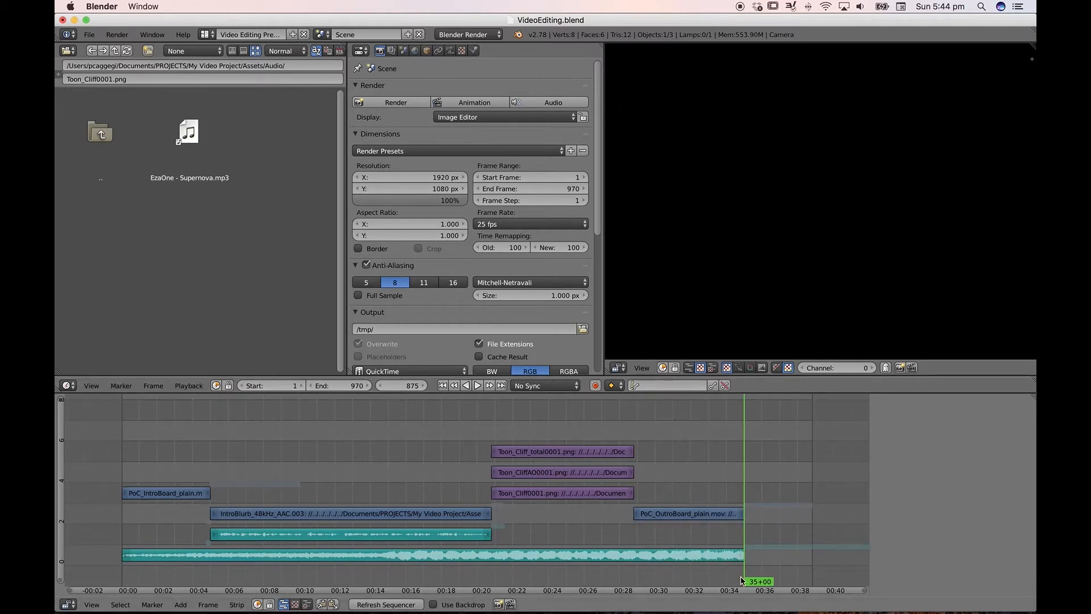
- Check the last frame of the PoC_OutroBoard strip and set the scene's End Frame to 875
{"action": "right_click", "coordinate": [729, 515]}
{"action": "key", "text": "g"}
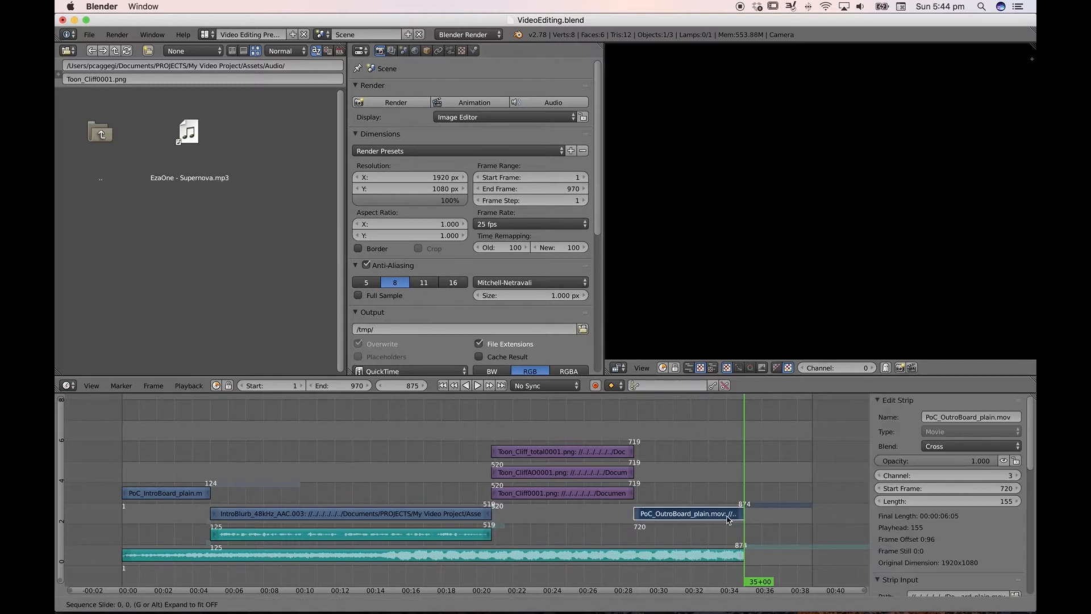
{"action": "left_click", "coordinate": [729, 520]}
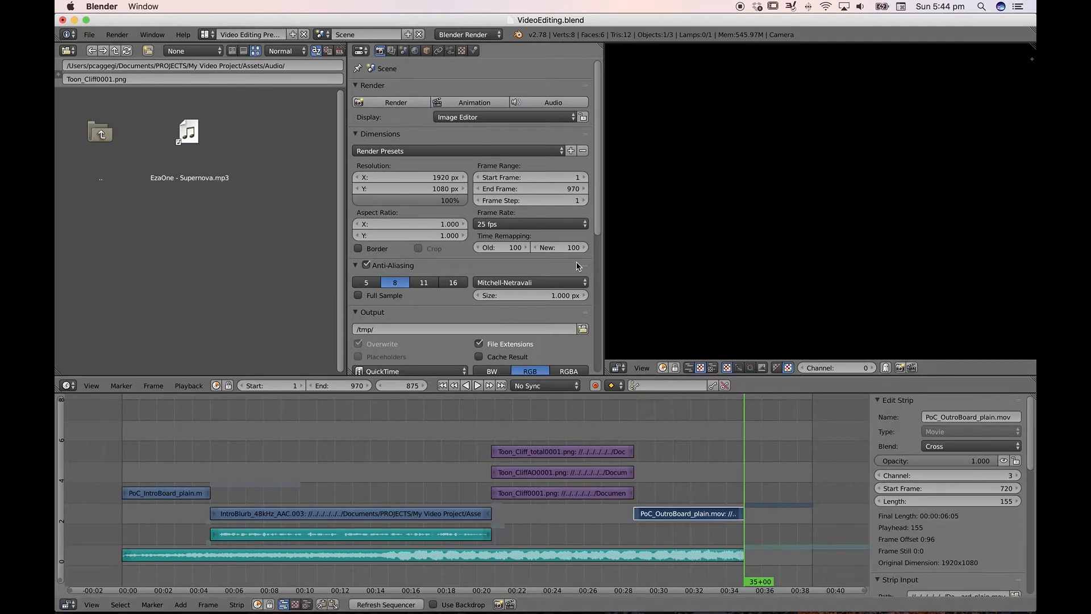
{"action": "left_click", "coordinate": [568, 189]}
{"action": "type", "text": "875"}
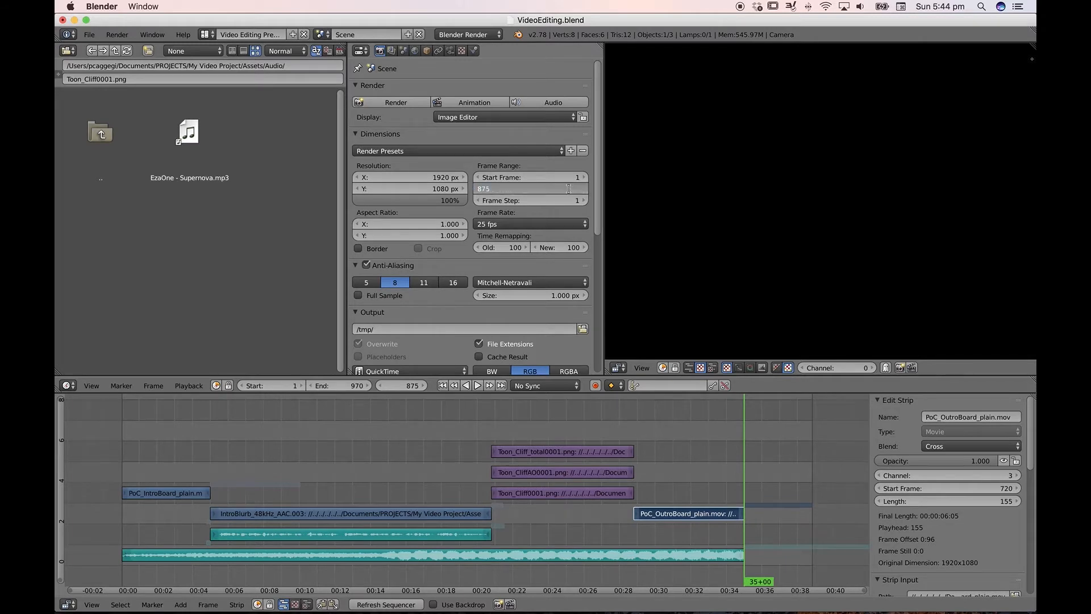
{"action": "key", "text": "Return"}
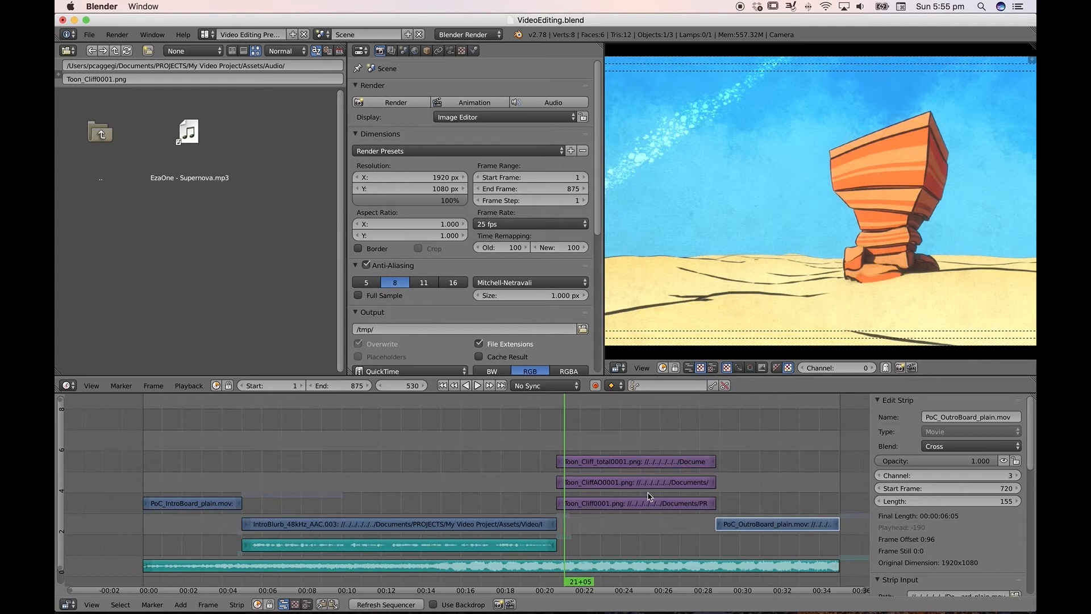
- Scrub through the shortened edit and examine the join between the intro board and the IntroBlurb clip at different zoom levels
{"action": "left_click", "coordinate": [760, 463]}
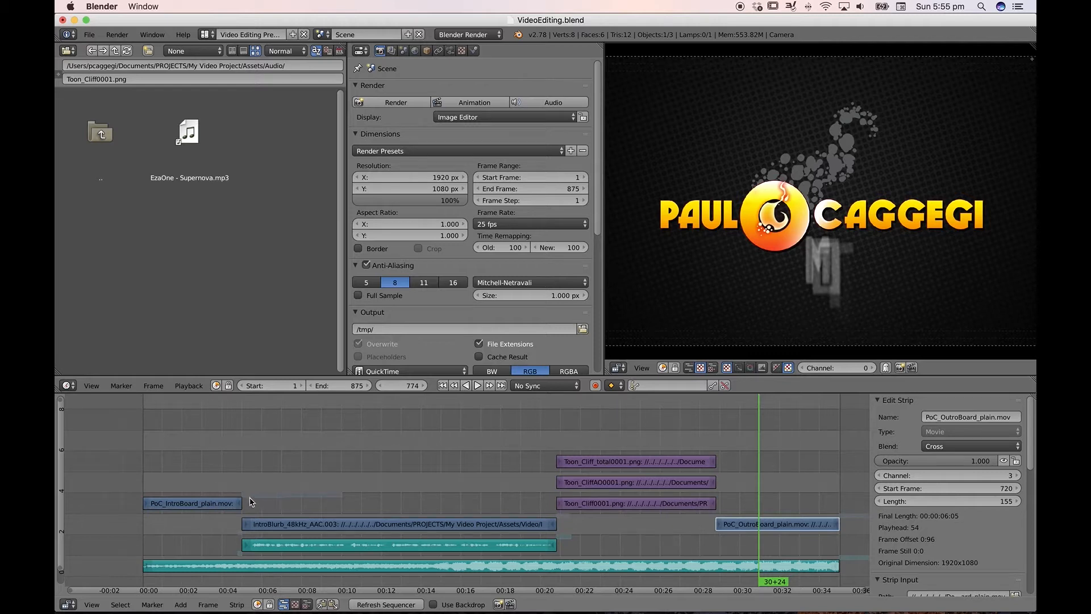
{"action": "key", "text": "Home"}
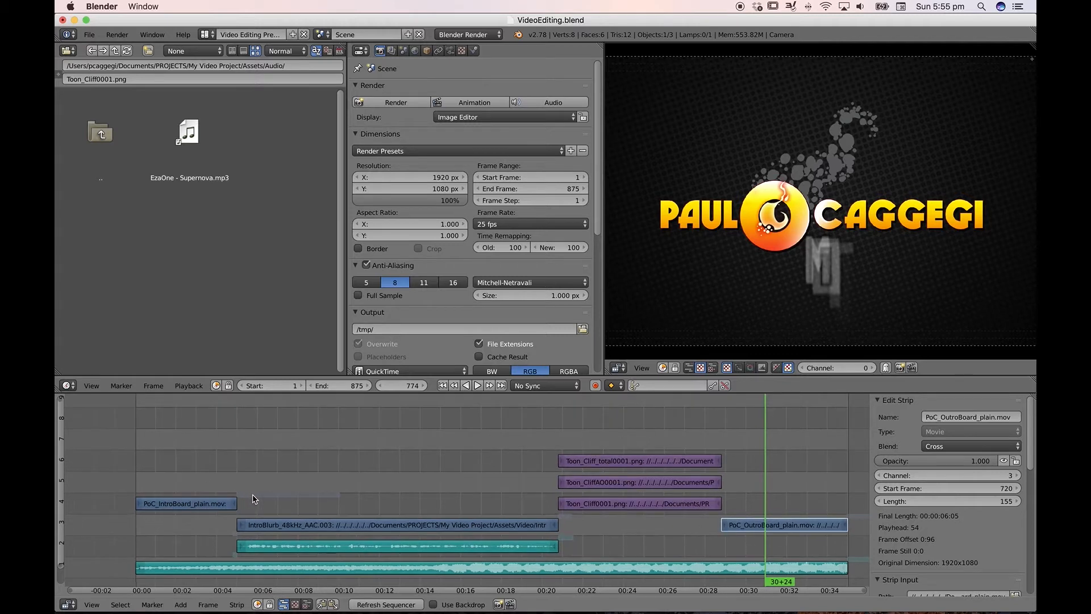
{"action": "left_click", "coordinate": [227, 476]}
{"action": "scroll", "coordinate": [226, 483], "scroll_direction": "up", "scroll_amount": 5}
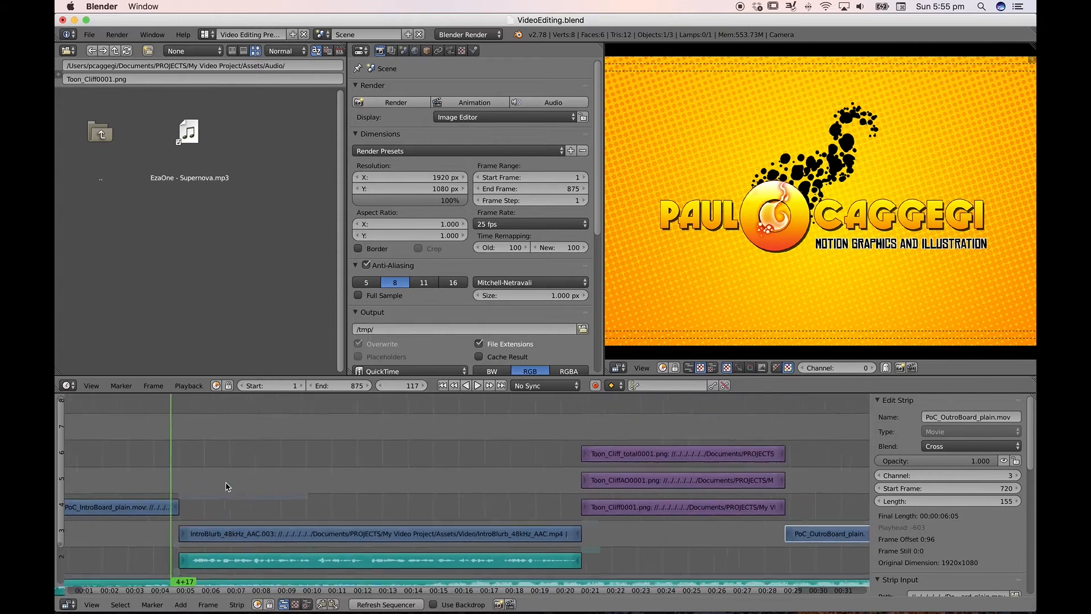
{"action": "scroll", "coordinate": [226, 486], "scroll_direction": "down", "scroll_amount": 2}
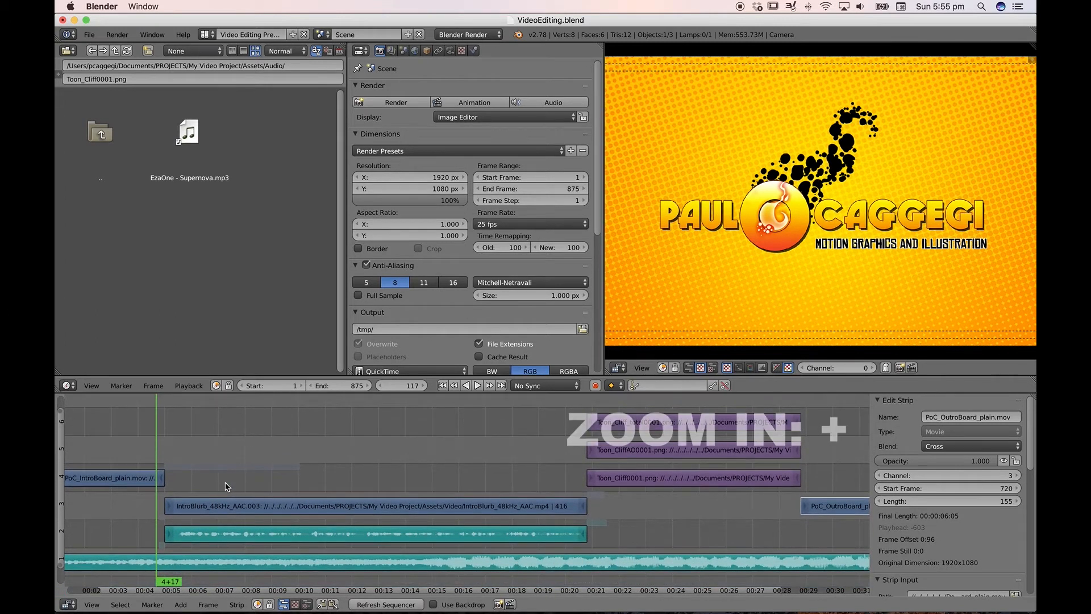
{"action": "scroll", "coordinate": [226, 487], "scroll_direction": "up", "scroll_amount": 2}
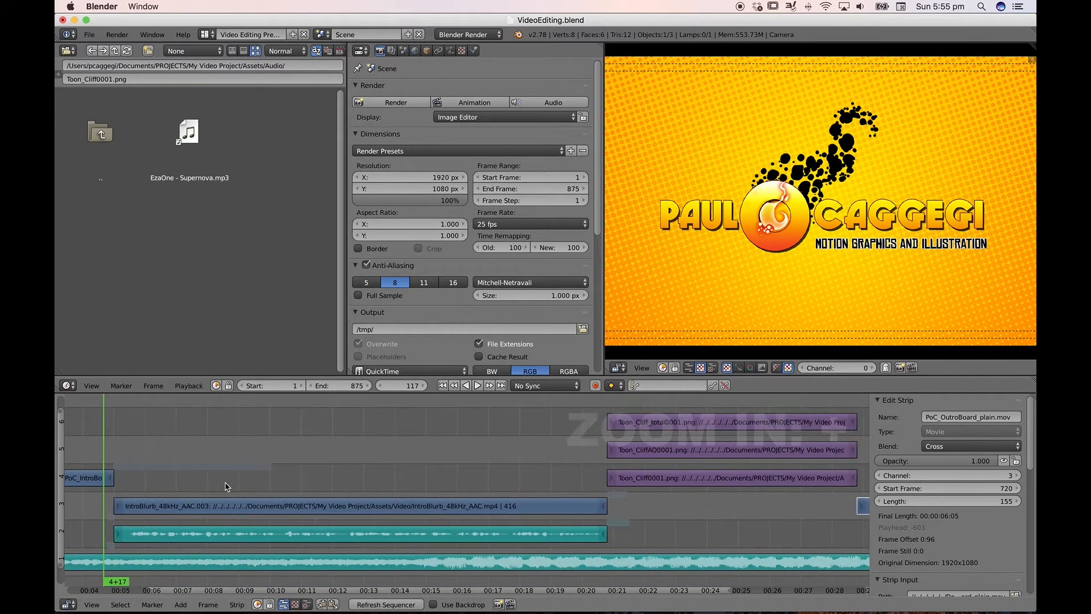
{"action": "scroll", "coordinate": [226, 486], "scroll_direction": "down", "scroll_amount": 3}
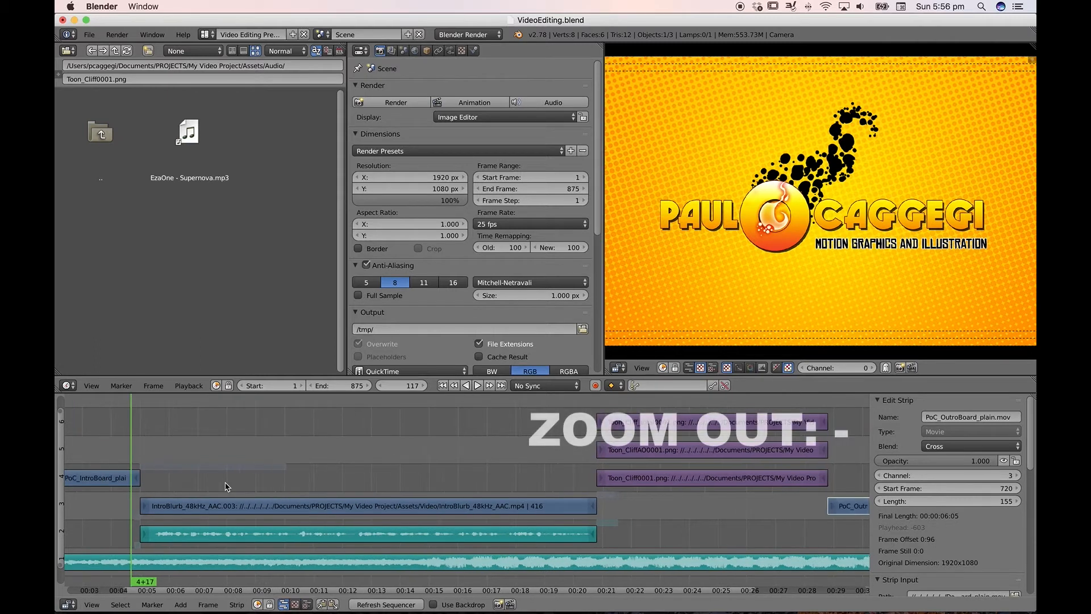
{"action": "key", "text": "KP_Add"}
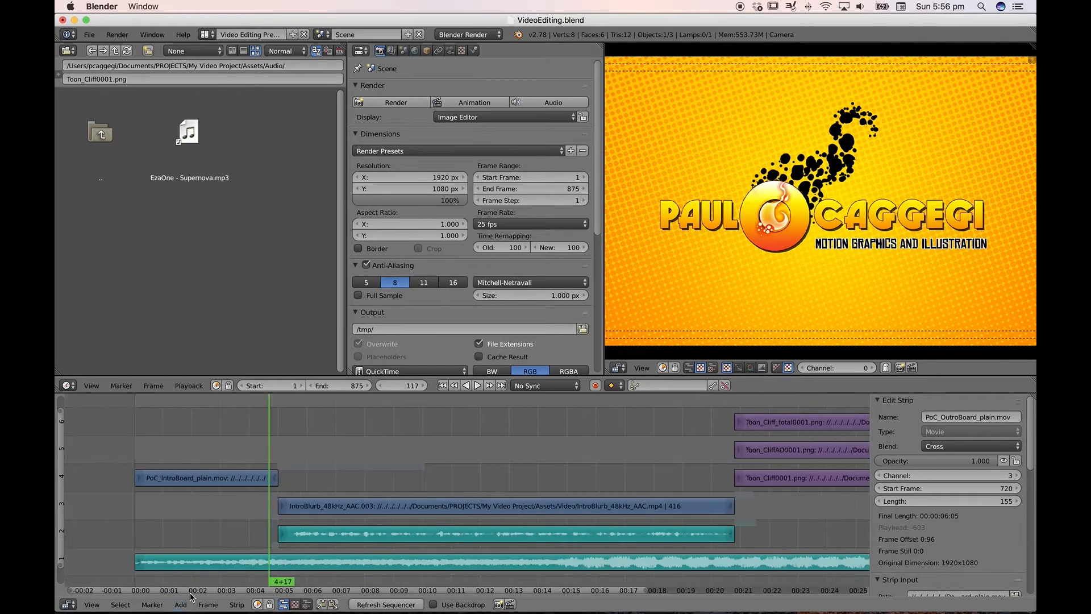
{"action": "left_click_drag", "start_coordinate": [190, 594], "coordinate": [166, 591]}
{"action": "scroll", "coordinate": [358, 462], "scroll_direction": "up", "scroll_amount": 3}
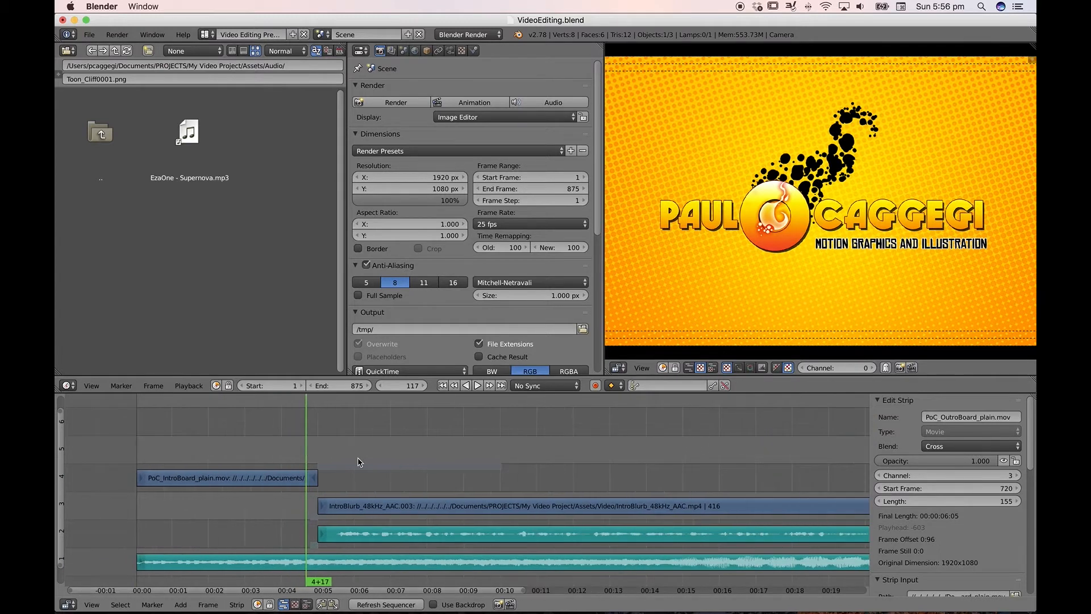
- Go to the edit point at frame 125 and extend the end of the PoC_IntroBoard strip to frame 137, overlapping the IntroBlurb clip
{"action": "key", "text": "shift+Left"}
{"action": "key", "text": "Page_Up"}
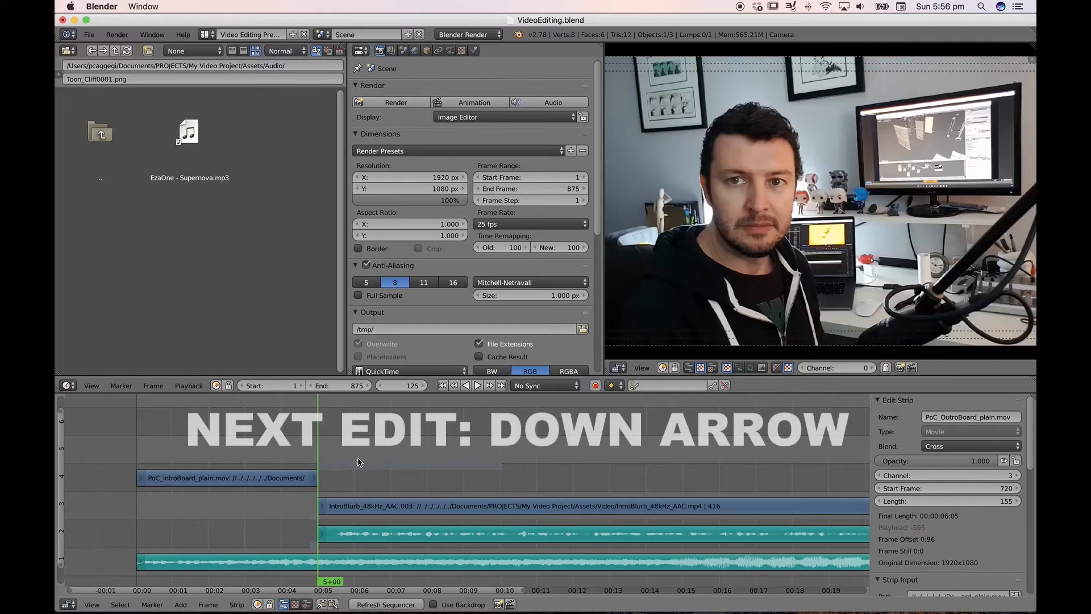
{"action": "scroll", "coordinate": [358, 461], "scroll_direction": "up", "scroll_amount": 1}
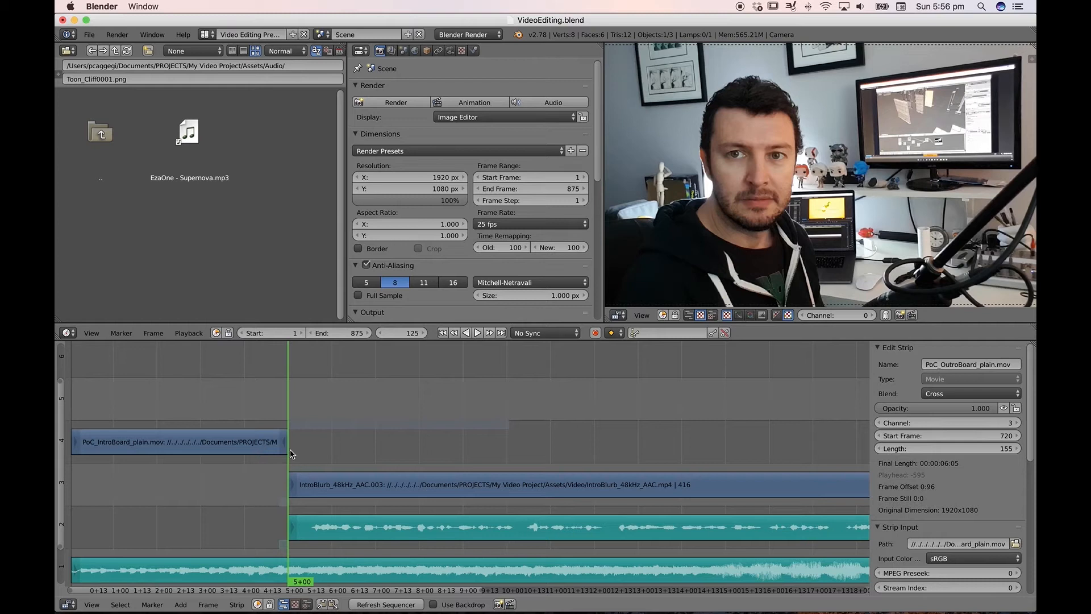
{"action": "right_click", "coordinate": [195, 449]}
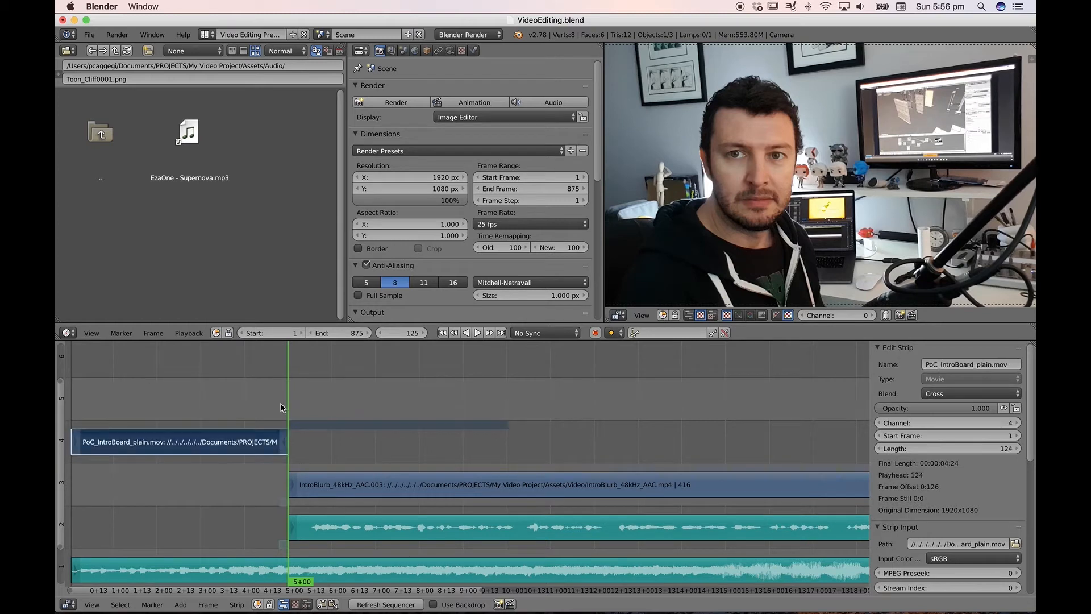
{"action": "key", "text": "Left"}
{"action": "key", "text": "Right"}
{"action": "right_click", "coordinate": [286, 448]}
{"action": "key", "text": "g"}
{"action": "left_click", "coordinate": [308, 449]}
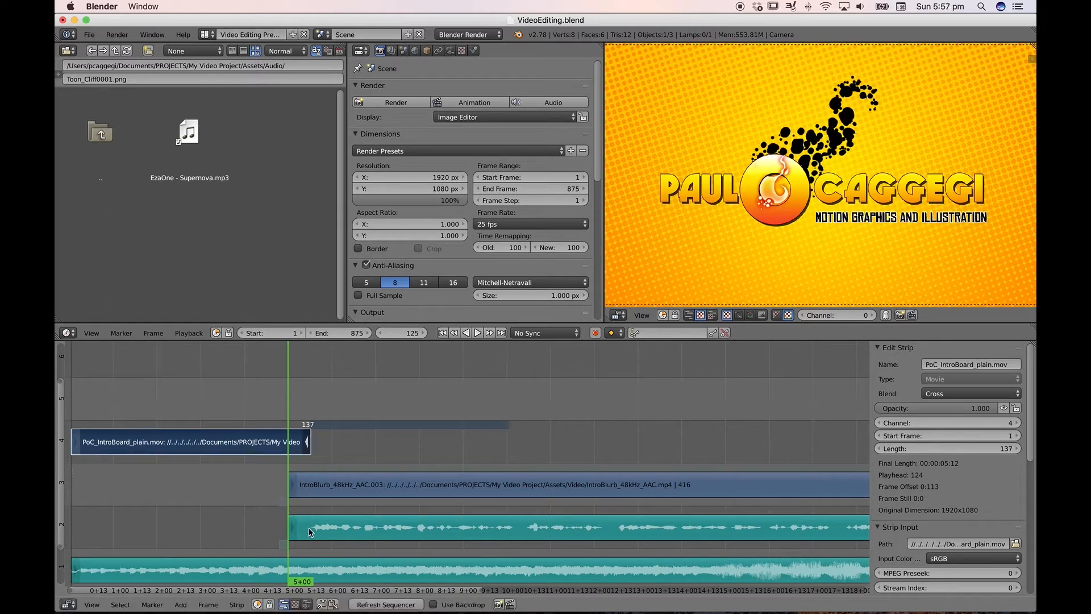
- Mute the Supernova music strip and play through the overlap between the intro board and the IntroBlurb clip
{"action": "key", "text": "alt+a"}
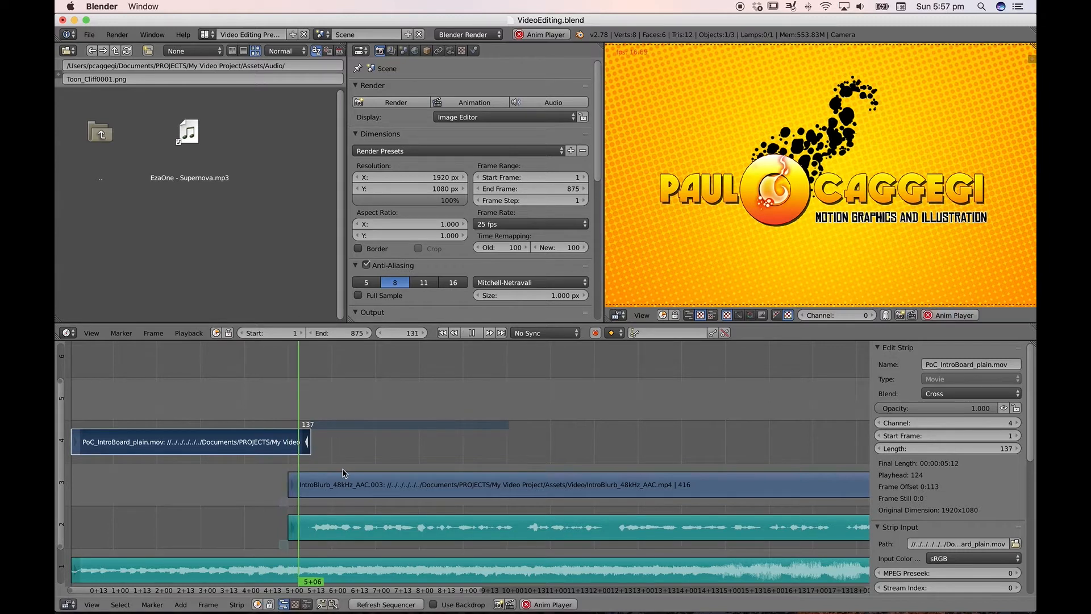
{"action": "key", "text": "Escape"}
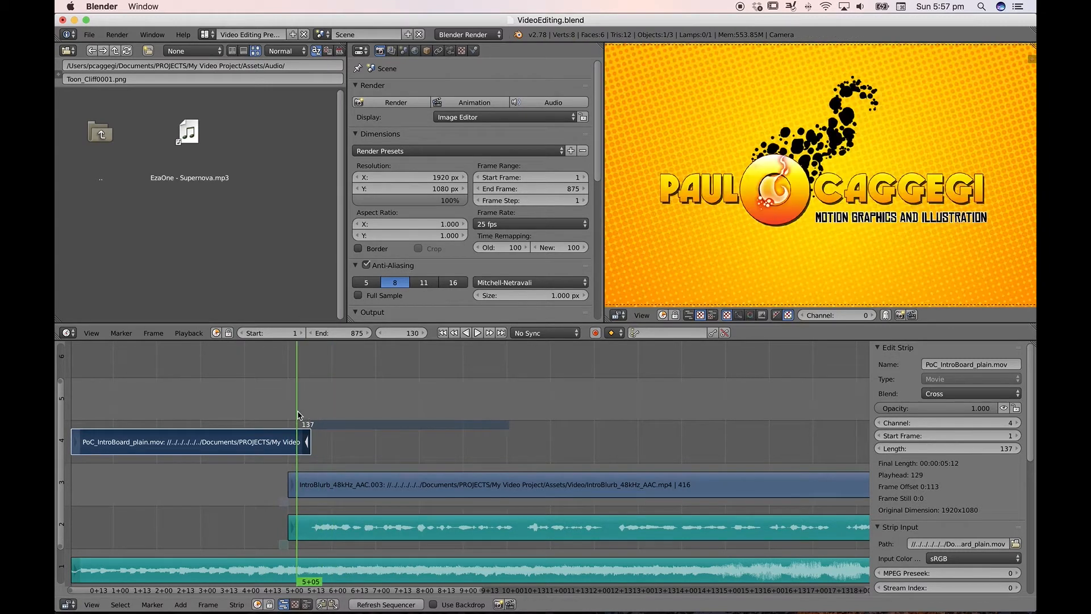
{"action": "right_click", "coordinate": [331, 574]}
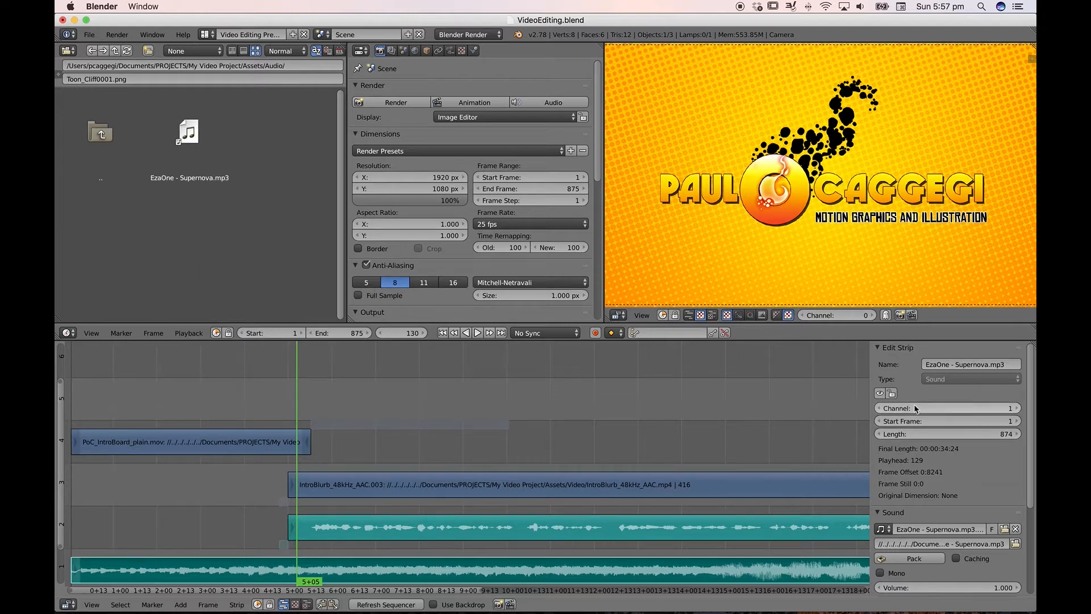
{"action": "left_click", "coordinate": [880, 393]}
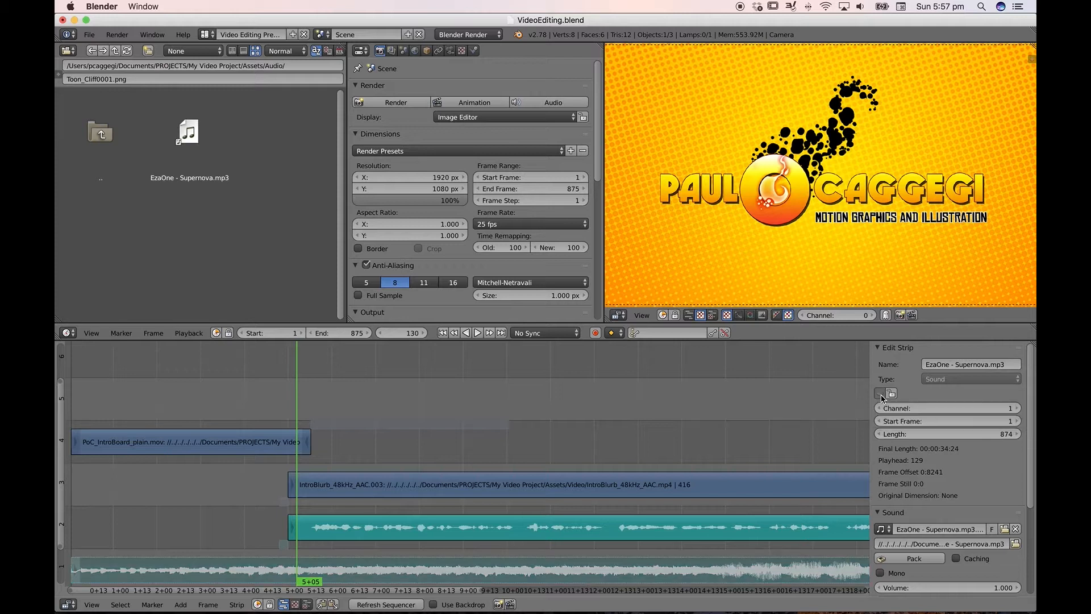
{"action": "left_click", "coordinate": [279, 402]}
{"action": "key", "text": "alt+a"}
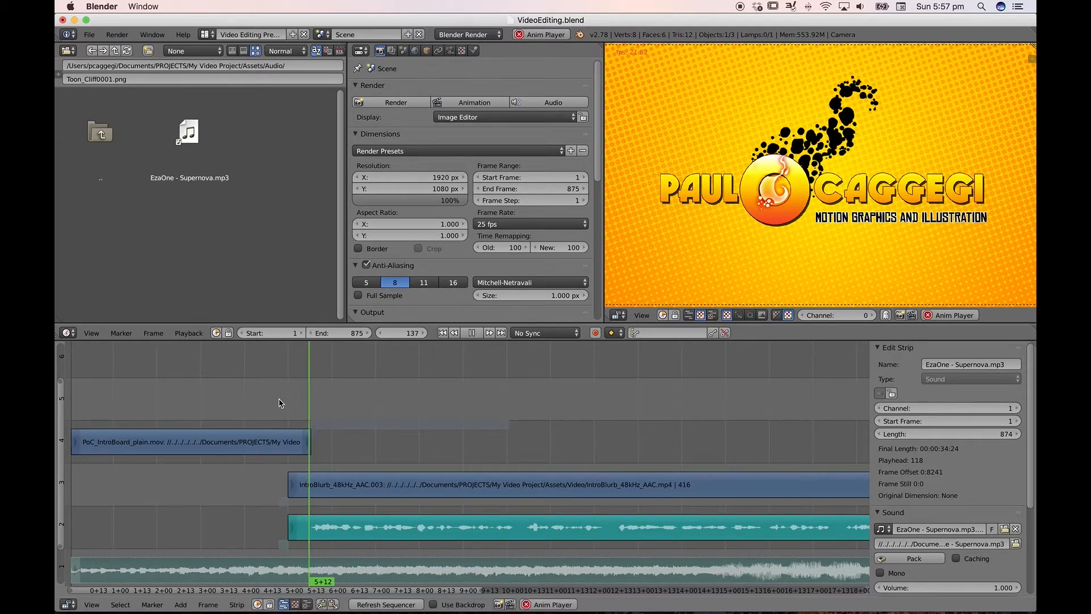
{"action": "mouse_move", "coordinate": [280, 402]}
{"action": "left_mouse_down"}
{"action": "mouse_move", "coordinate": [268, 405]}
{"action": "mouse_move", "coordinate": [312, 404]}
{"action": "mouse_move", "coordinate": [295, 408]}
{"action": "left_mouse_up"}
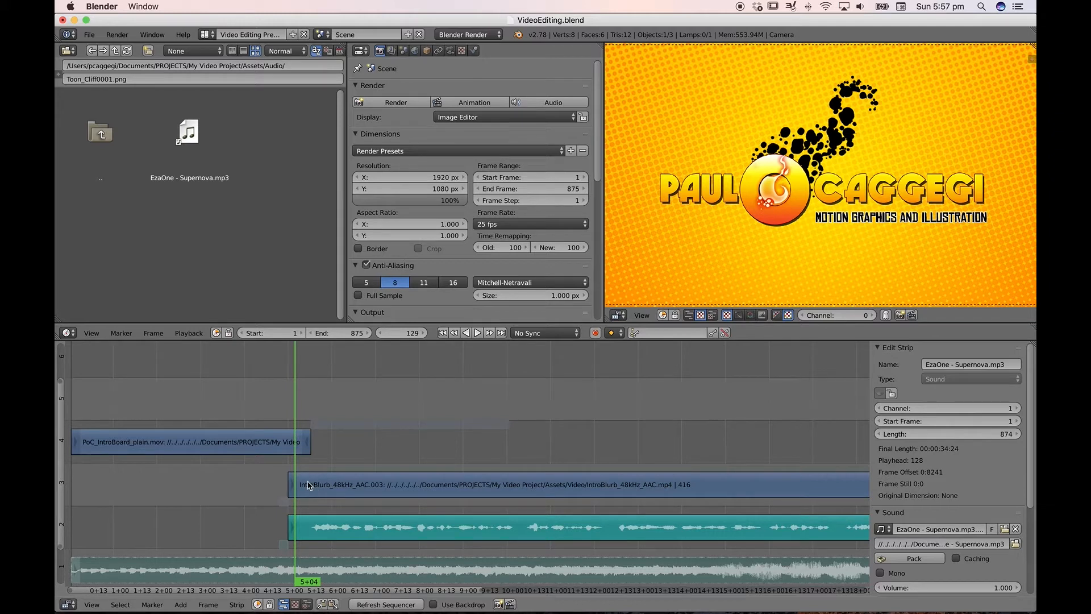
- Add a Wipe effect strip over the overlap, with PoC_IntroBoard as first input and the IntroBlurb movie strip as second
{"action": "right_click", "coordinate": [265, 445]}
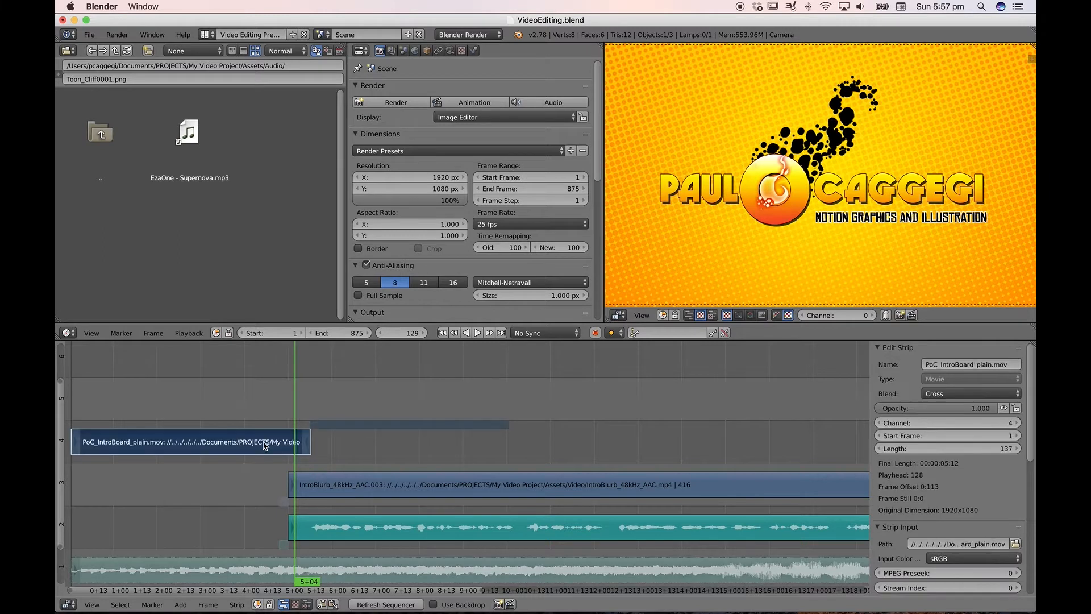
{"action": "right_click", "coordinate": [353, 487]}
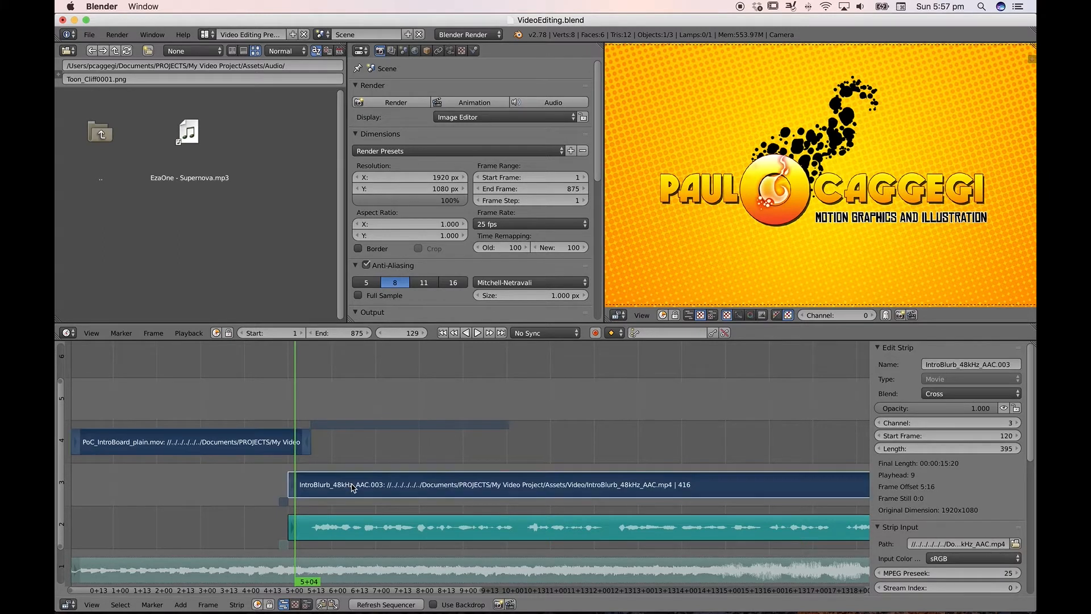
{"action": "key", "text": "shift+a"}
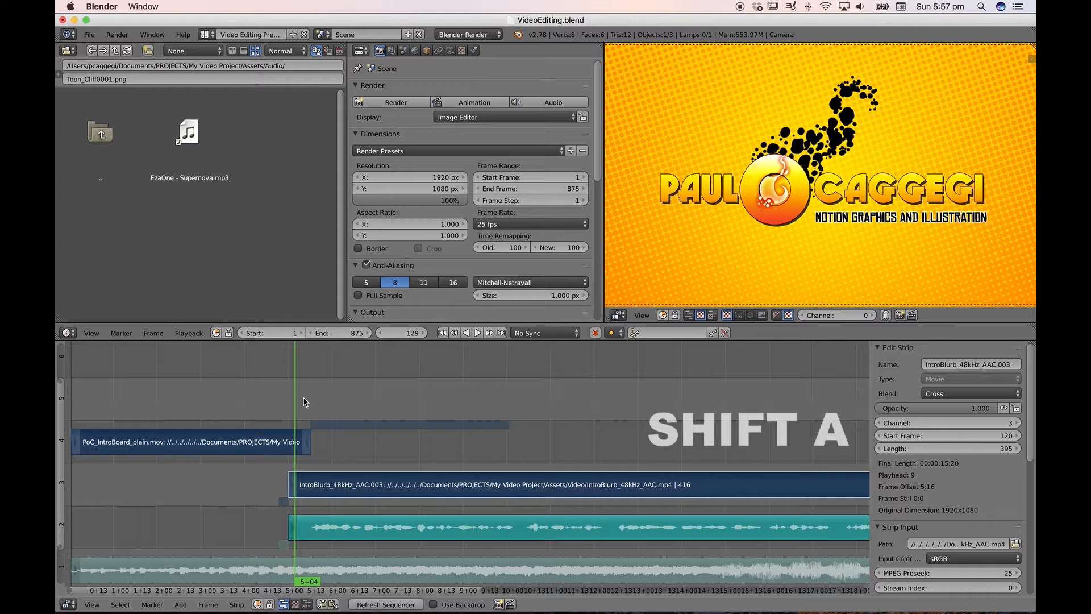
{"action": "key", "text": "shift+a"}
{"action": "mouse_move", "coordinate": [294, 425]}
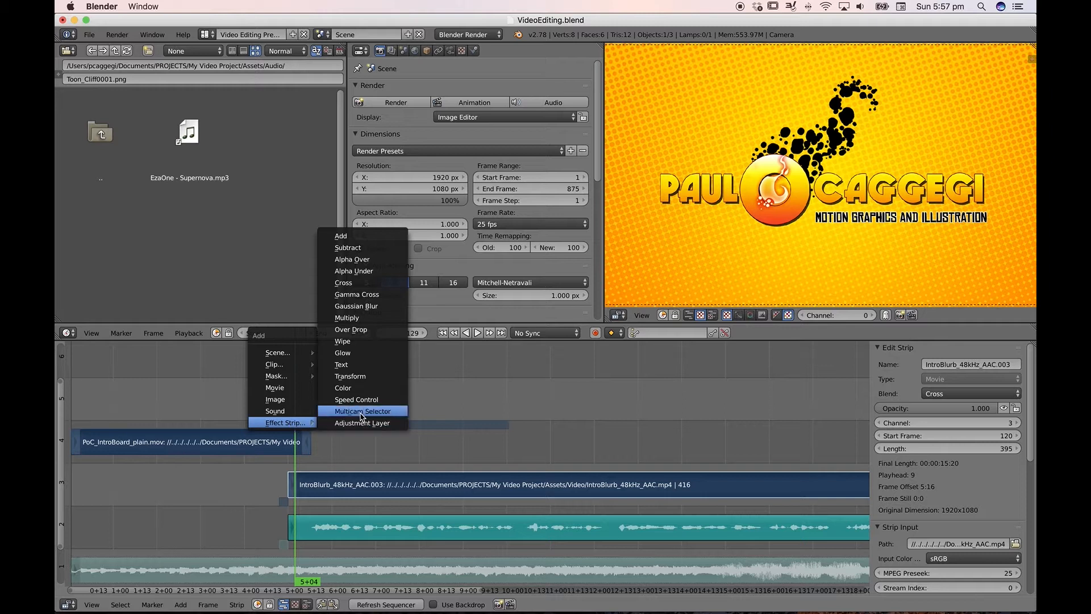
{"action": "left_click", "coordinate": [375, 342]}
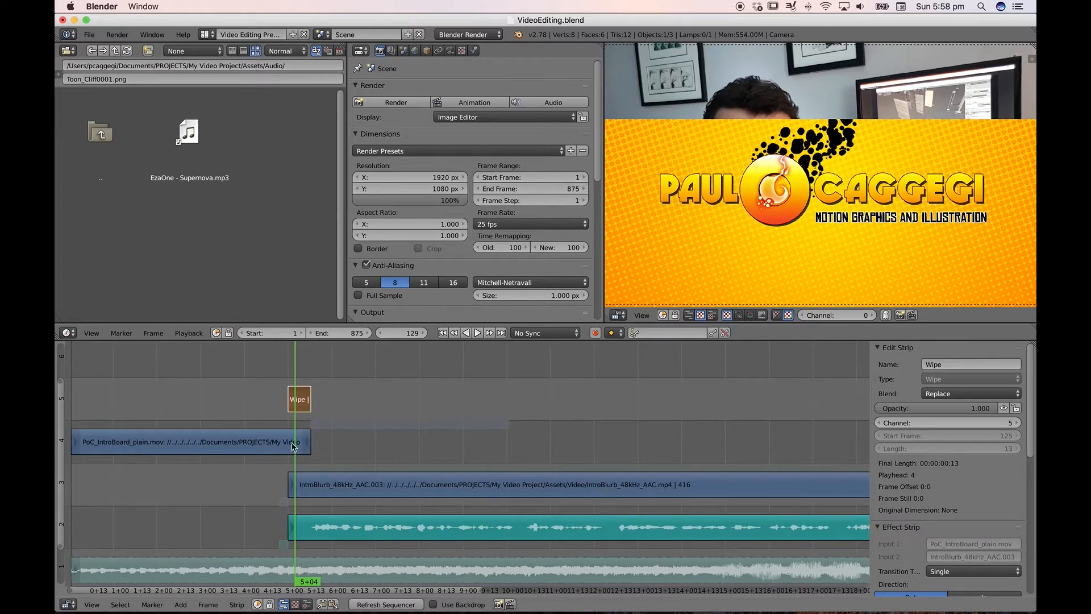
- Play and scrub through the wipe transition at close zoom, and erase the Wipe strip
{"action": "scroll", "coordinate": [301, 419], "scroll_direction": "up", "scroll_amount": 4}
{"action": "scroll", "coordinate": [299, 419], "scroll_direction": "left", "scroll_amount": 4}
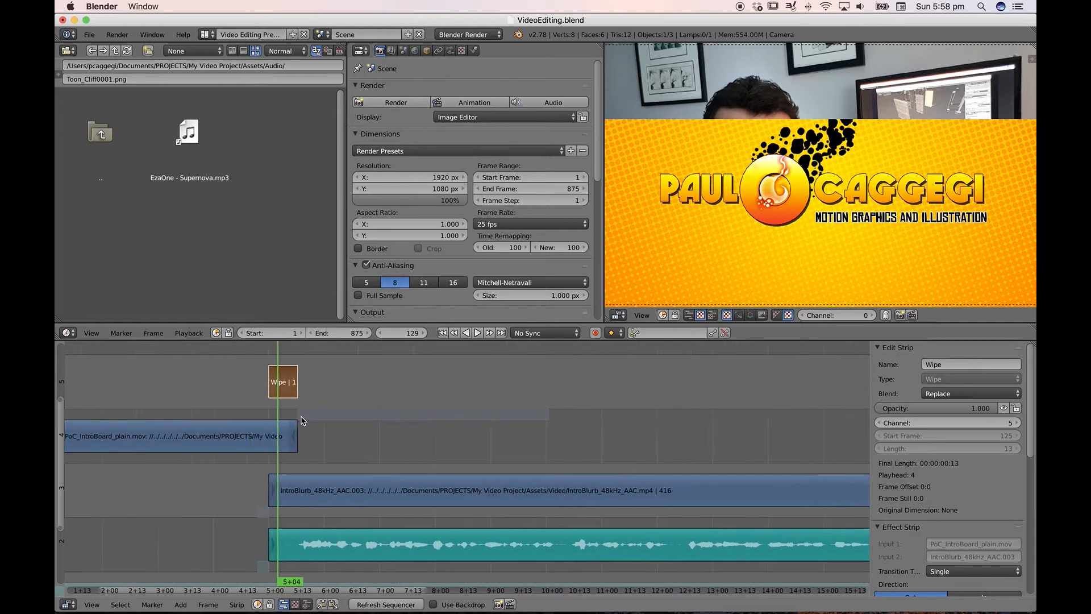
{"action": "scroll", "coordinate": [436, 388], "scroll_direction": "up", "scroll_amount": 4}
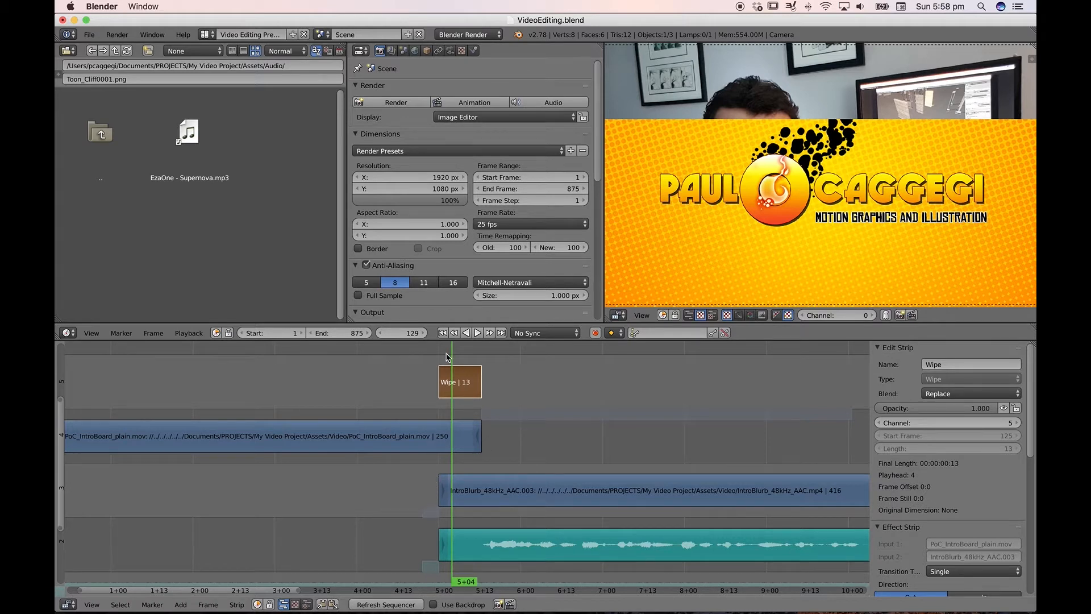
{"action": "key", "text": "alt+a"}
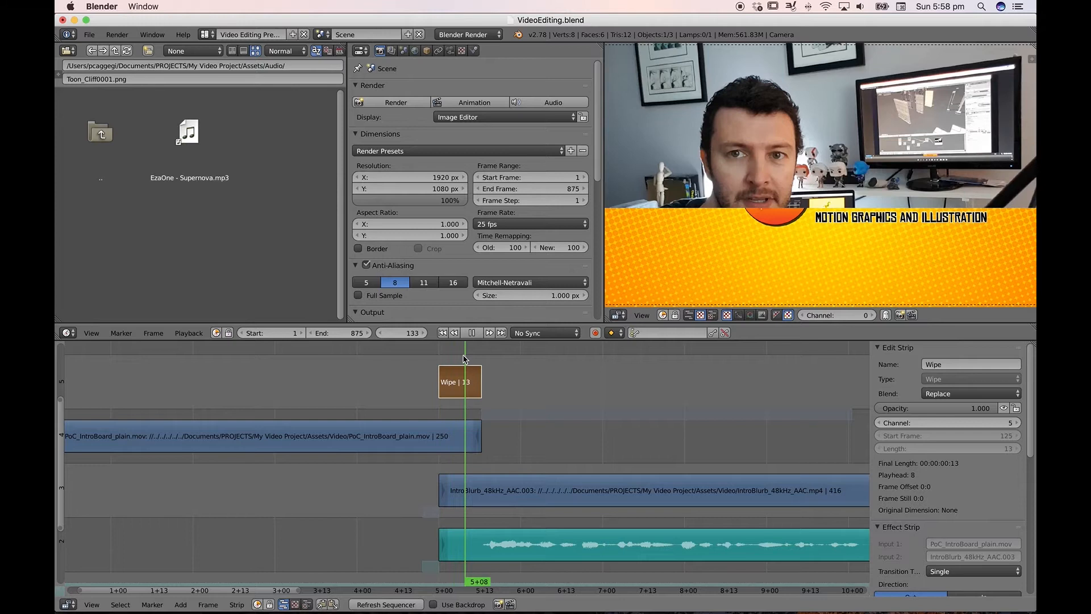
{"action": "mouse_move", "coordinate": [463, 359]}
{"action": "left_mouse_down"}
{"action": "mouse_move", "coordinate": [441, 359]}
{"action": "mouse_move", "coordinate": [466, 361]}
{"action": "mouse_move", "coordinate": [446, 362]}
{"action": "mouse_move", "coordinate": [455, 363]}
{"action": "left_mouse_up"}
{"action": "key", "text": "alt+a"}
{"action": "key", "text": "x"}
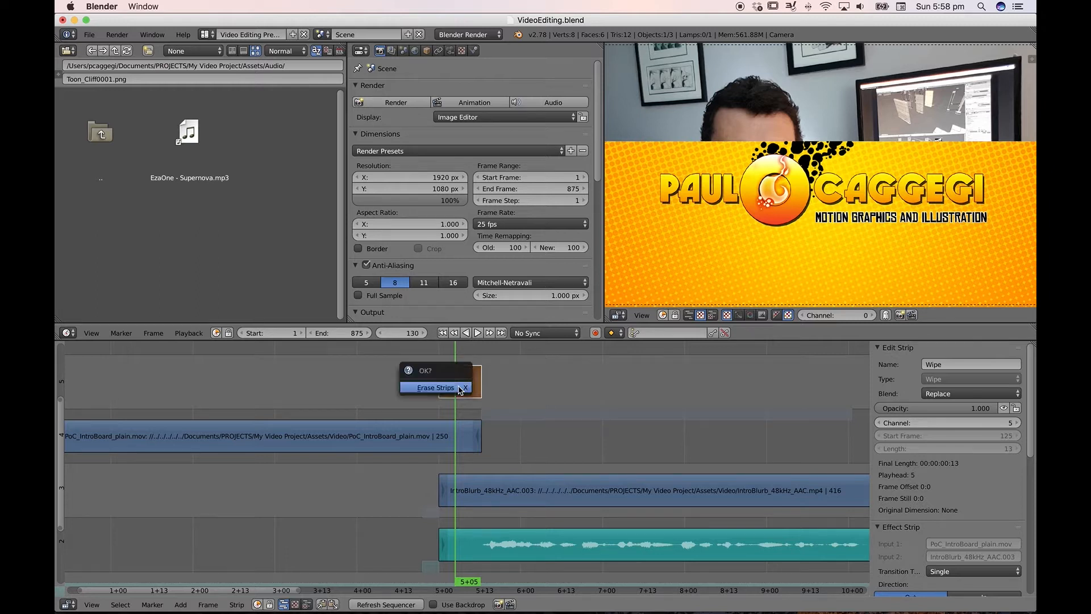
{"action": "left_click", "coordinate": [461, 389]}
- Add a Wipe effect strip with the IntroBlurb movie strip as first input and PoC_IntroBoard as second, and play the transition
{"action": "left_click", "coordinate": [489, 490]}
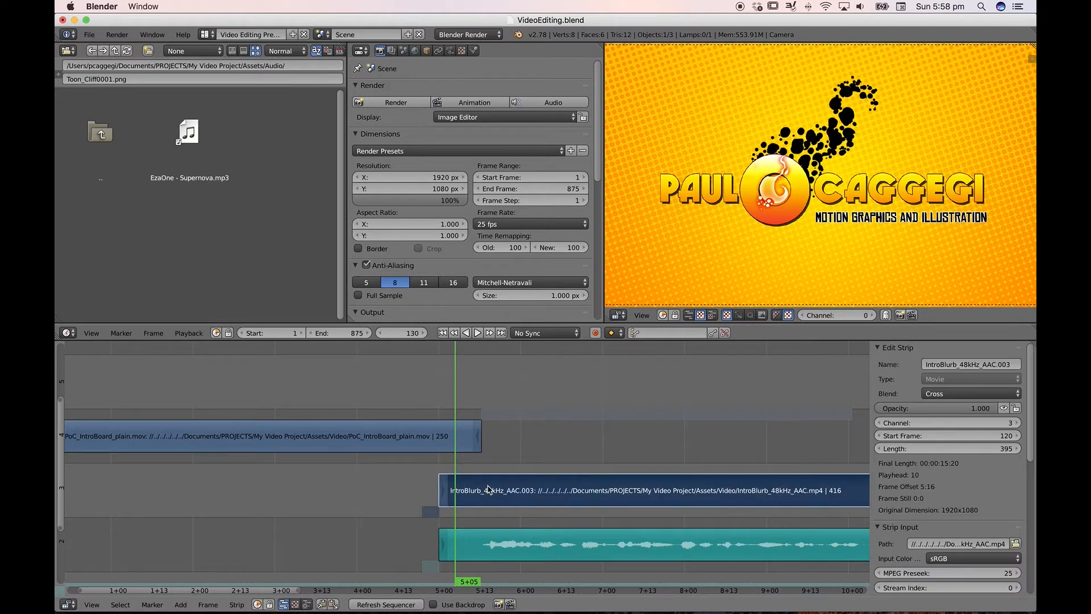
{"action": "right_click", "coordinate": [439, 434], "text": "shift"}
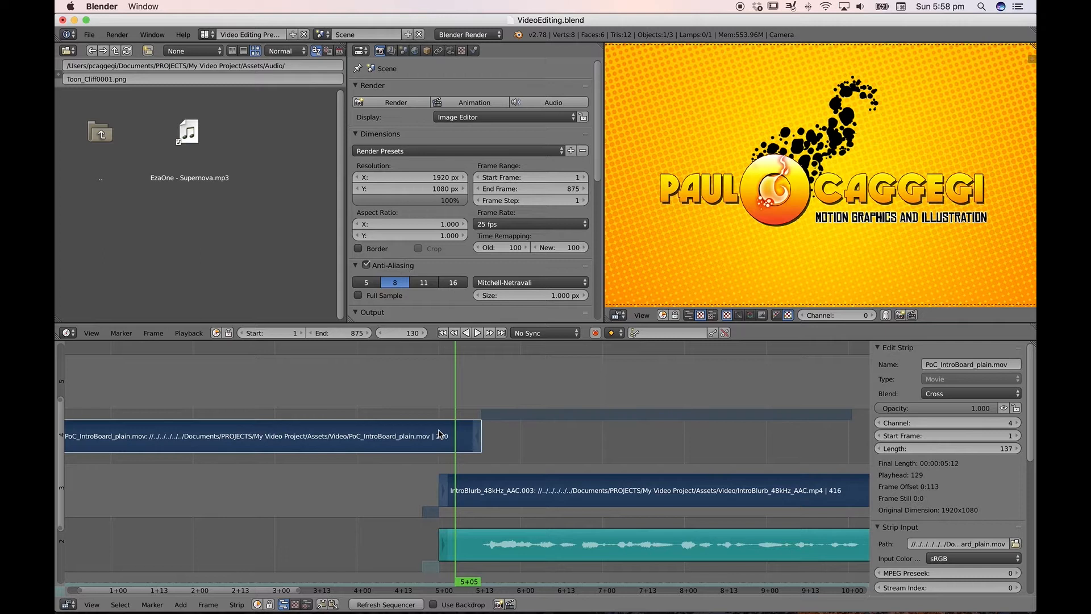
{"action": "key", "text": "shift+a"}
{"action": "mouse_move", "coordinate": [440, 432]}
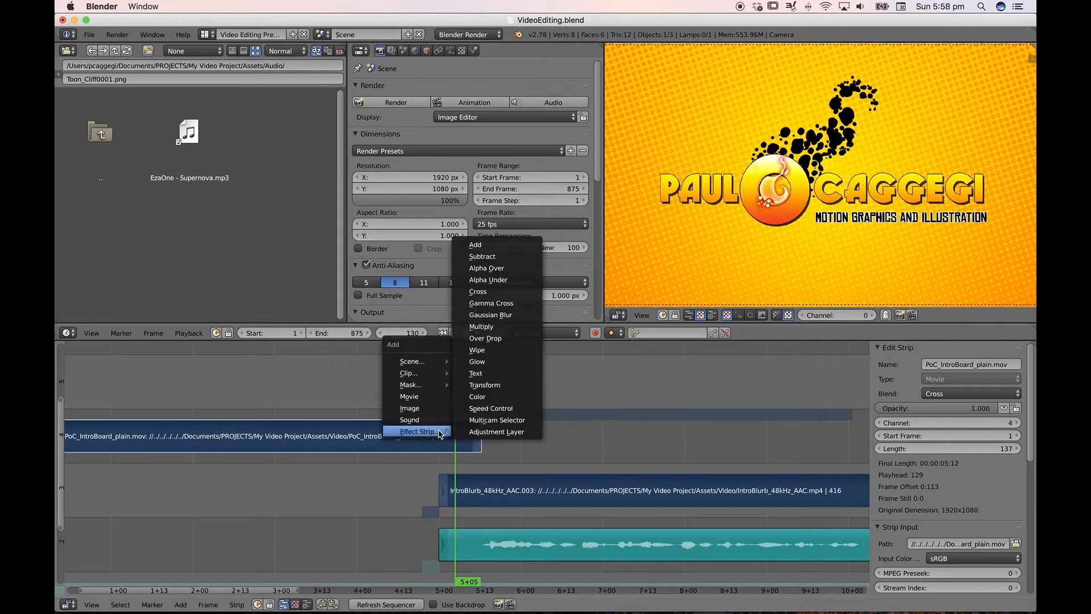
{"action": "left_click", "coordinate": [504, 350]}
{"action": "key", "text": "alt+a"}
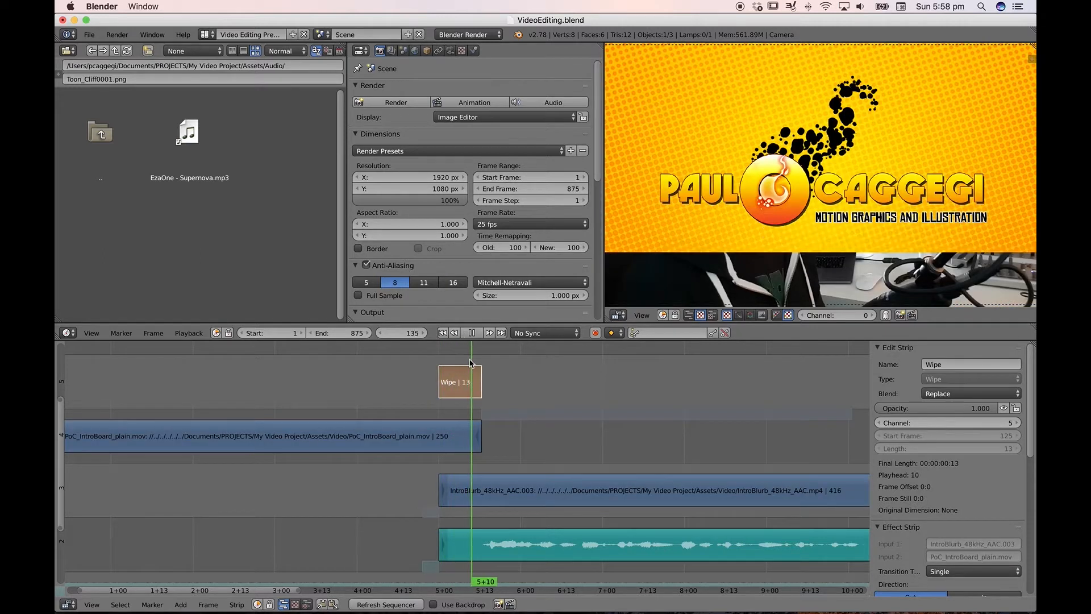
- Scrub through the reversed wipe and erase its Wipe strip
{"action": "left_click", "coordinate": [455, 363]}
{"action": "left_click_drag", "start_coordinate": [463, 360], "coordinate": [462, 361]}
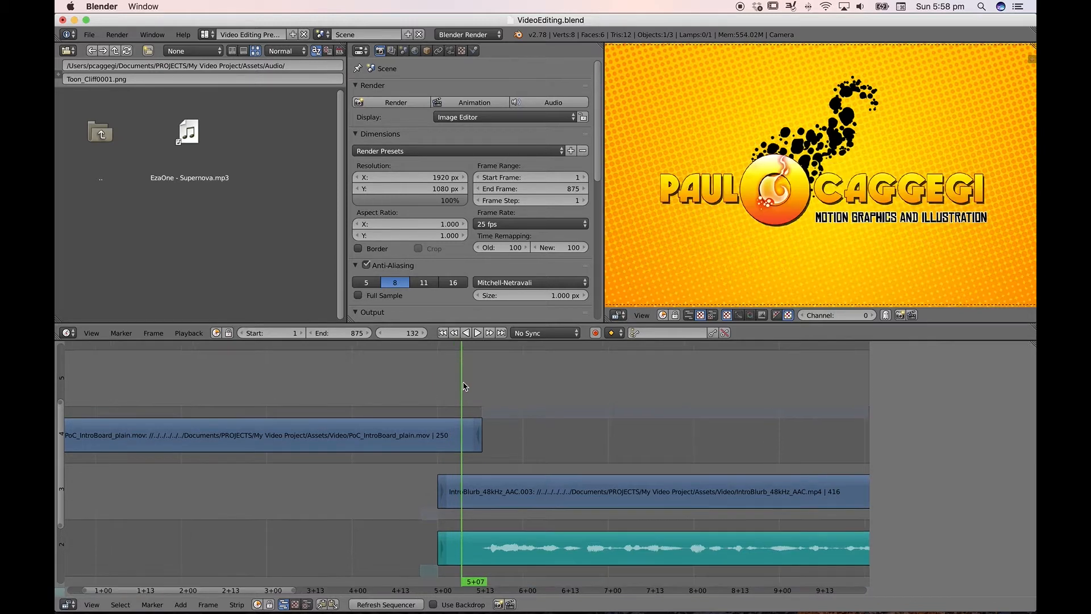
{"action": "left_click_drag", "start_coordinate": [466, 381], "coordinate": [456, 400]}
- Add a Wipe effect strip with PoC_IntroBoard as first input and the IntroBlurb movie strip as second, and scrub the transition
{"action": "key", "text": "n"}
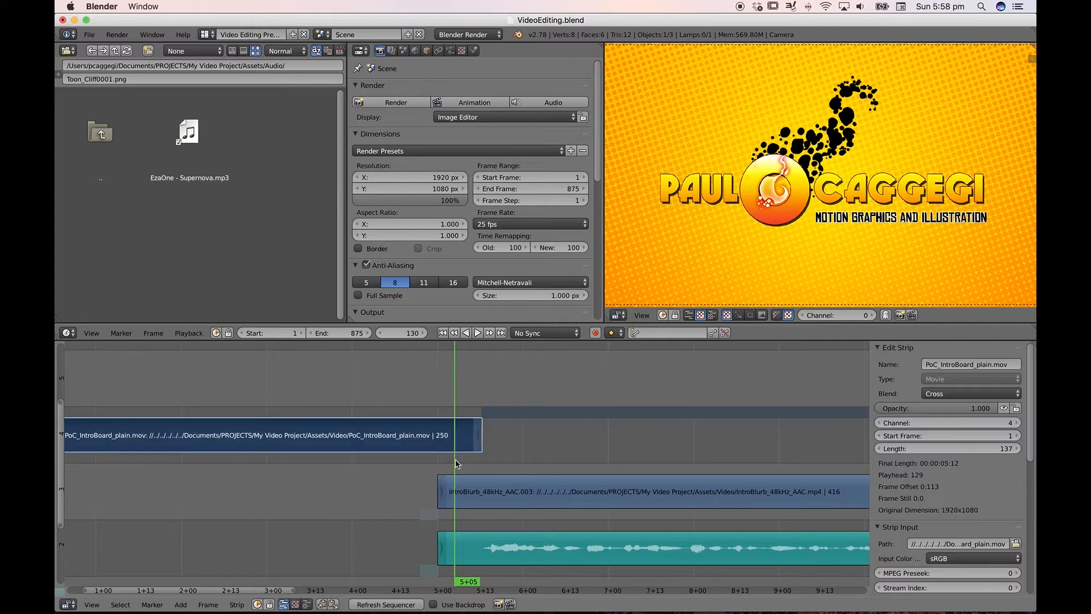
{"action": "right_click", "coordinate": [475, 486]}
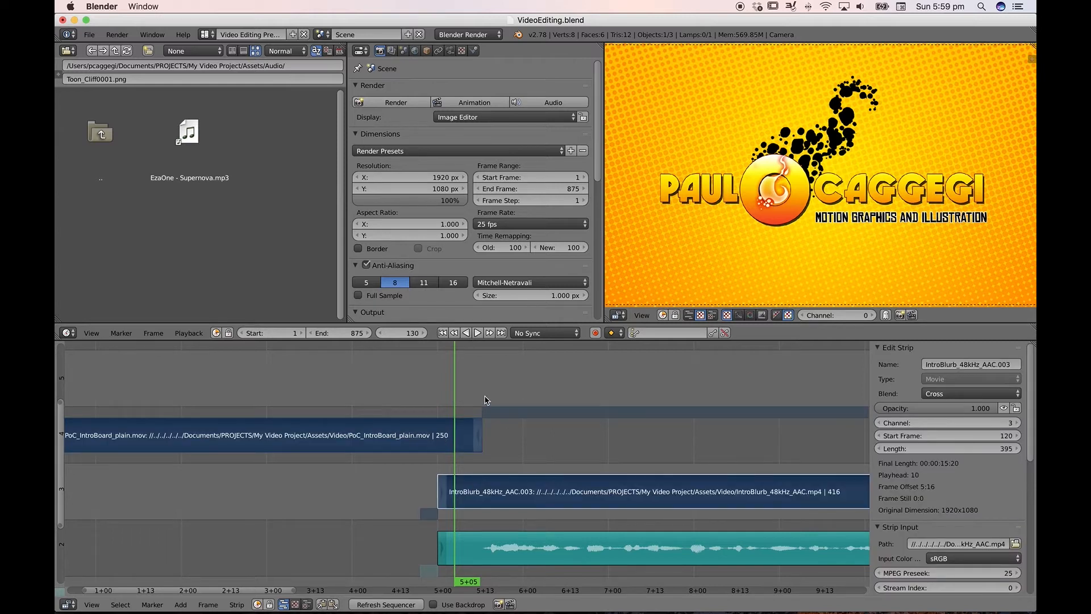
{"action": "key", "text": "shift+a"}
{"action": "mouse_move", "coordinate": [488, 396]}
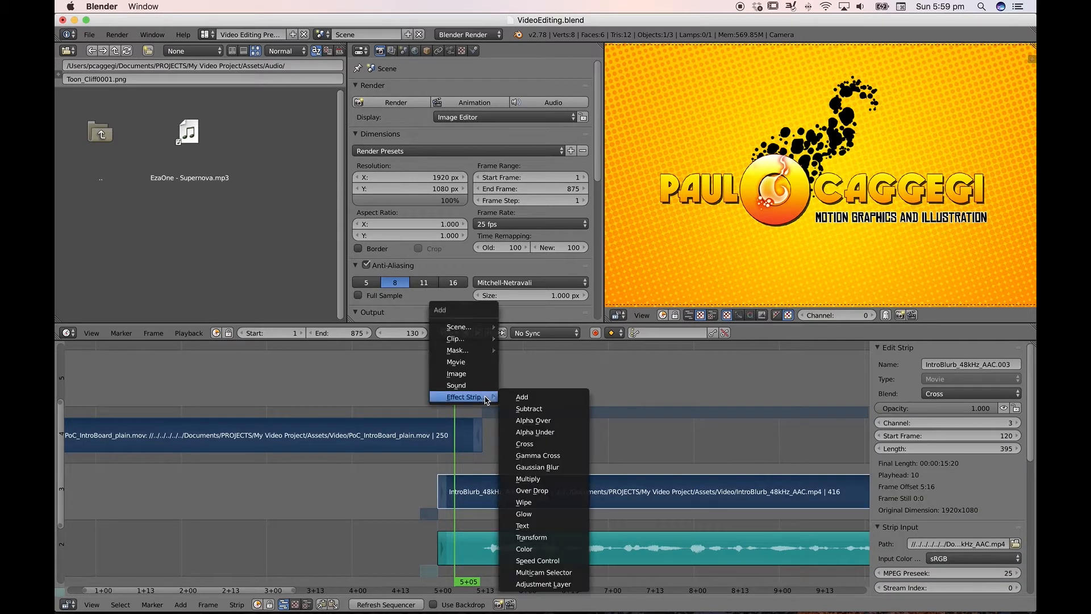
{"action": "left_click", "coordinate": [541, 503]}
{"action": "left_click_drag", "start_coordinate": [455, 350], "coordinate": [458, 352]}
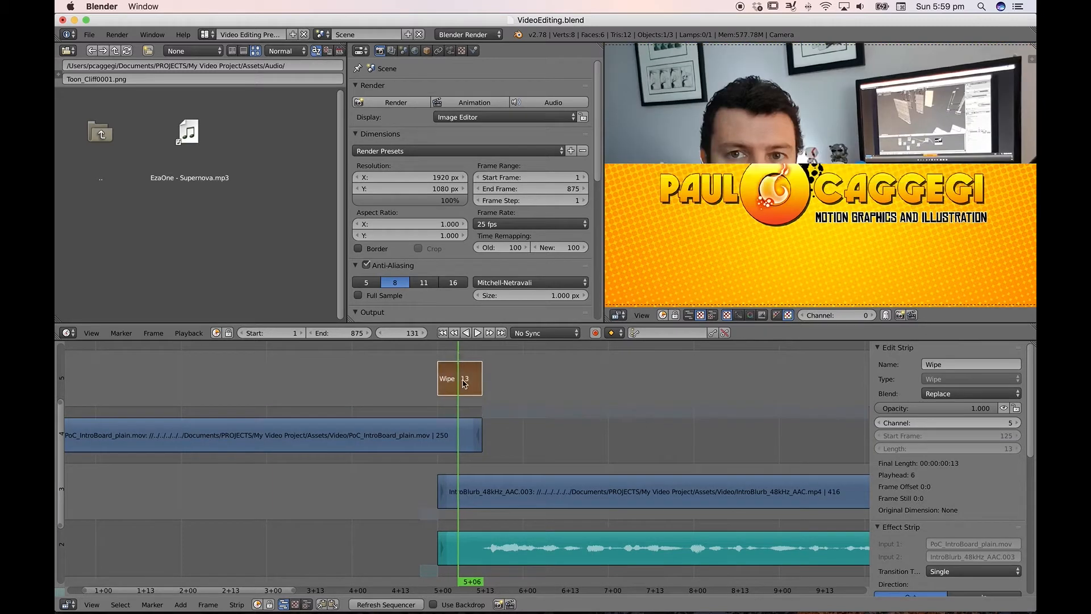
- Widen the strip properties area and bring the Wipe strip's effect settings into view
{"action": "left_click_drag", "start_coordinate": [868, 455], "coordinate": [823, 455]}
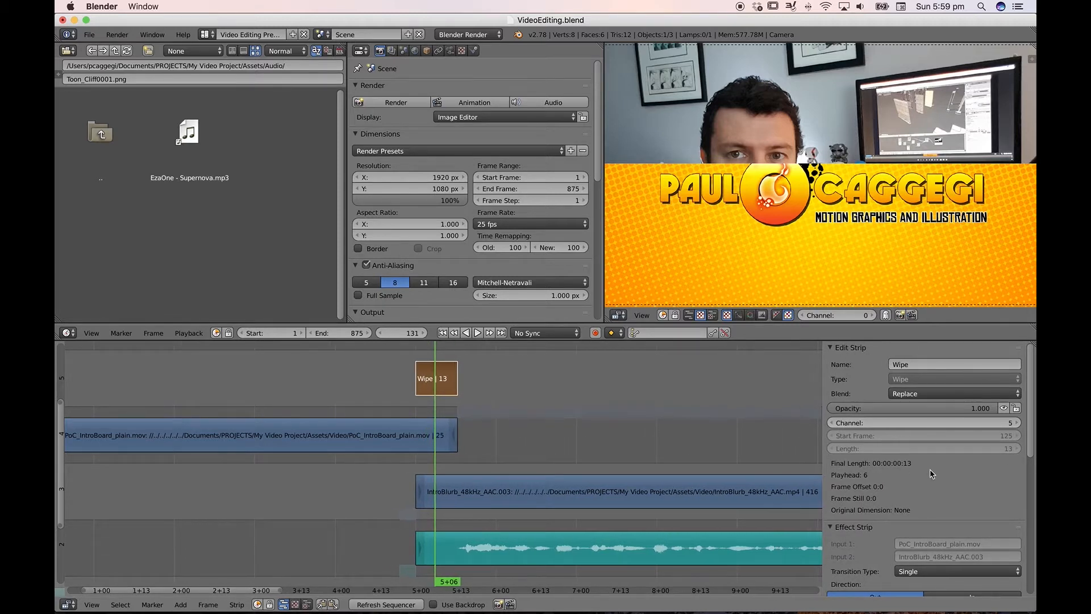
{"action": "scroll", "coordinate": [929, 469], "scroll_direction": "down", "scroll_amount": 7}
{"action": "scroll", "coordinate": [882, 432], "scroll_direction": "down", "scroll_amount": 1}
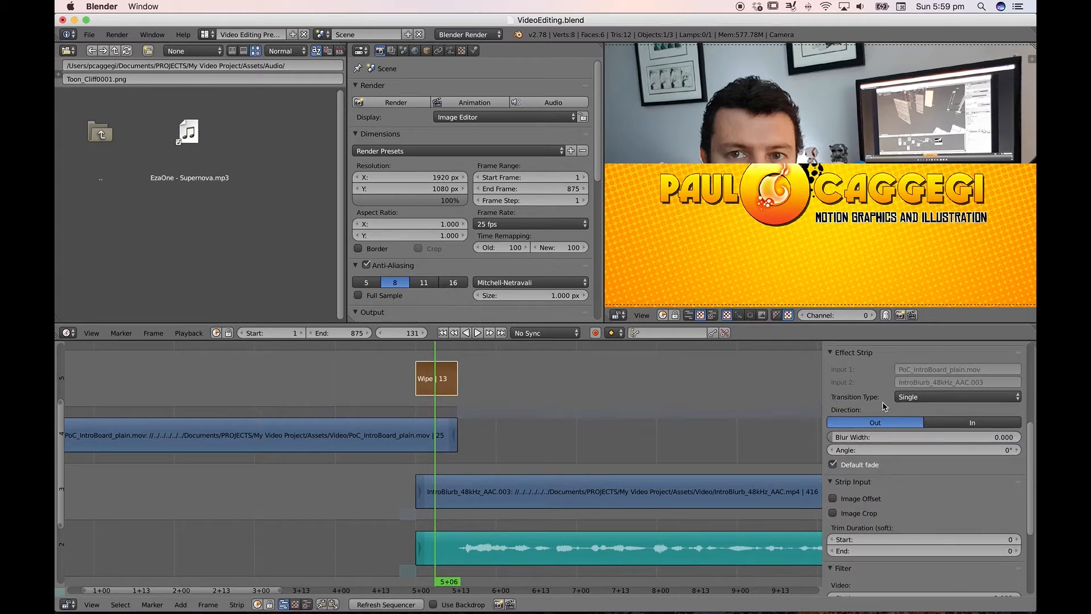
{"action": "scroll", "coordinate": [869, 401], "scroll_direction": "up", "scroll_amount": 6}
{"action": "scroll", "coordinate": [869, 400], "scroll_direction": "down", "scroll_amount": 5}
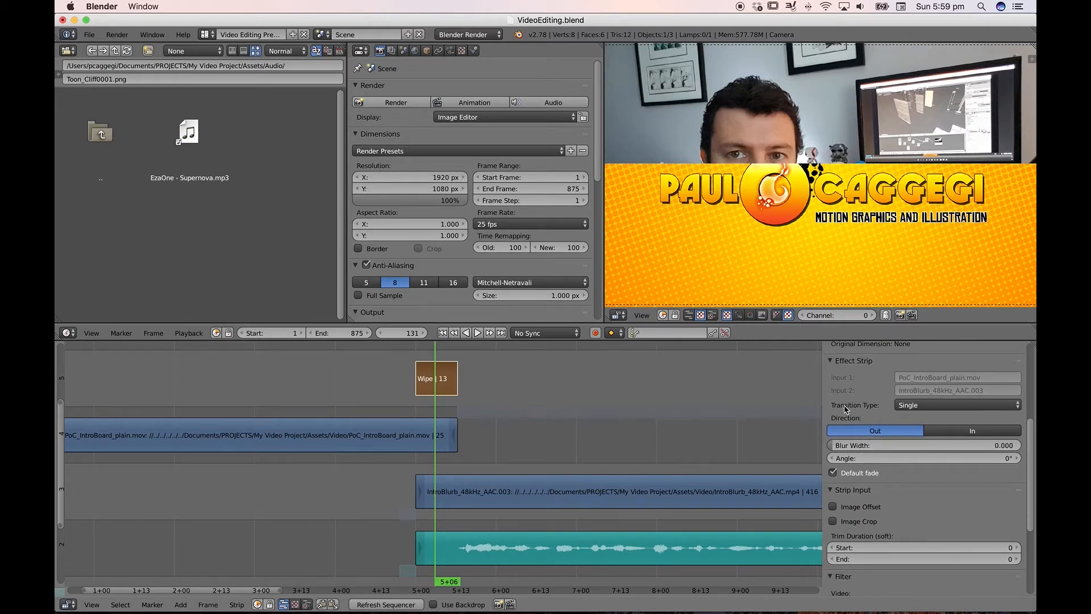
- Set the Wipe strip's transition type to Clock and play the transition
{"action": "left_click", "coordinate": [935, 405]}
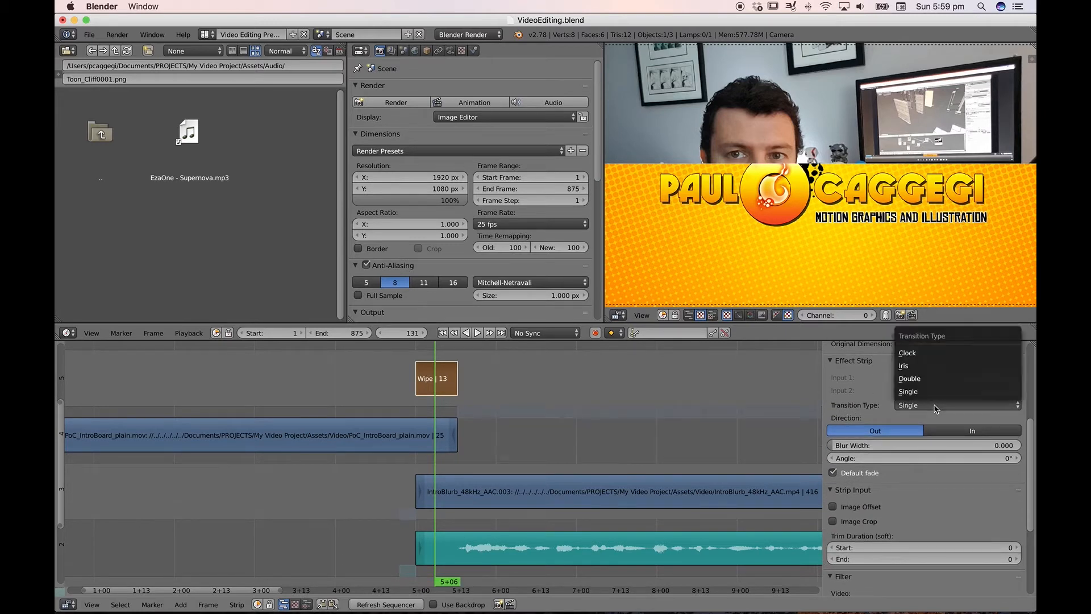
{"action": "left_click", "coordinate": [923, 353]}
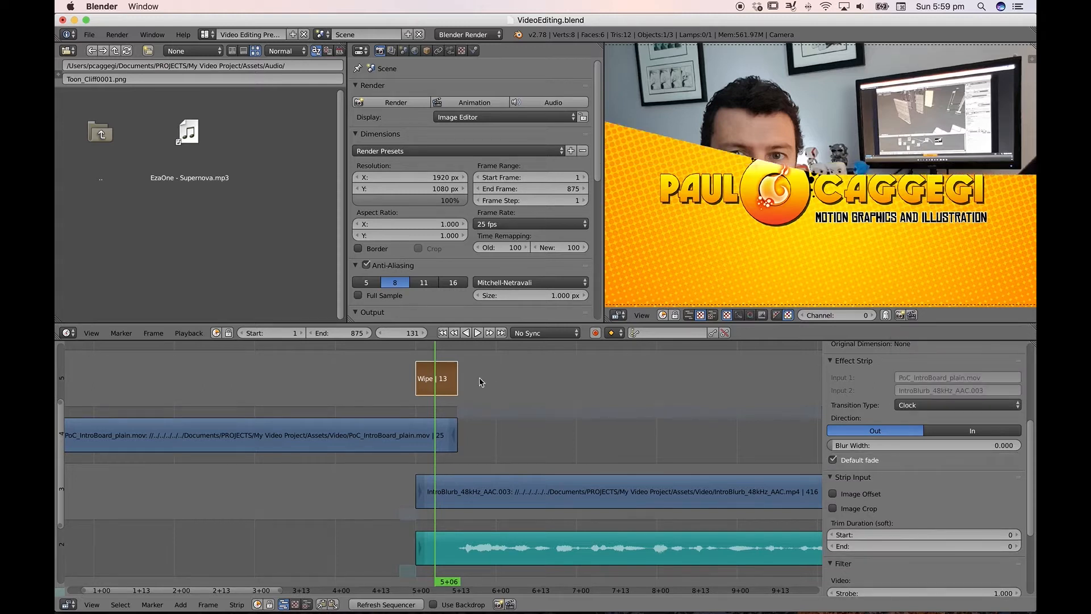
{"action": "key", "text": "alt+a"}
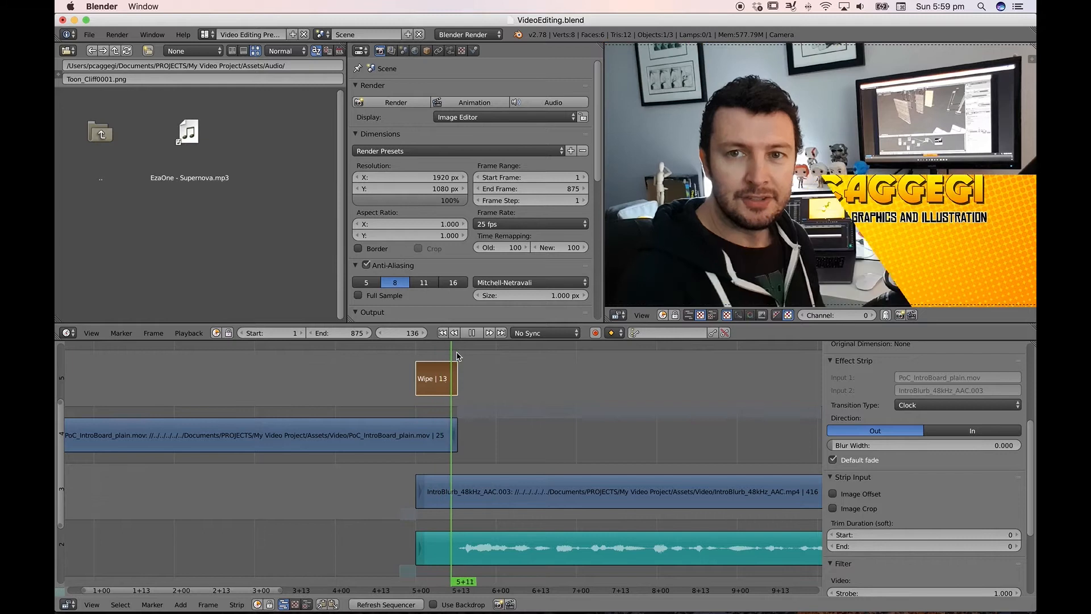
{"action": "key", "text": "Escape"}
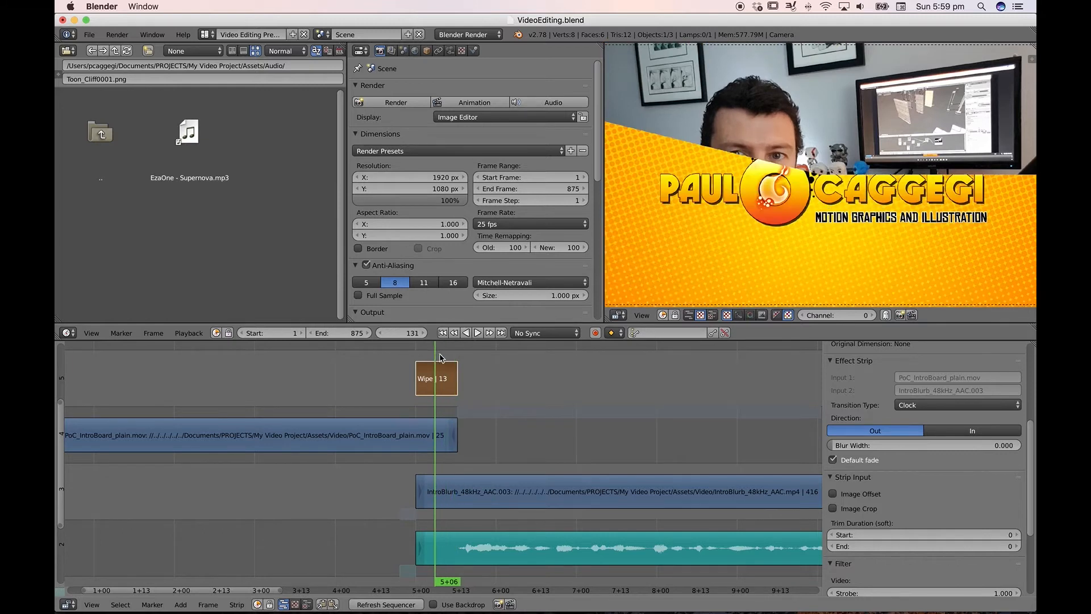
- Set the Wipe strip's transition type to Iris, and play and scrub through the overlap
{"action": "left_click", "coordinate": [926, 404]}
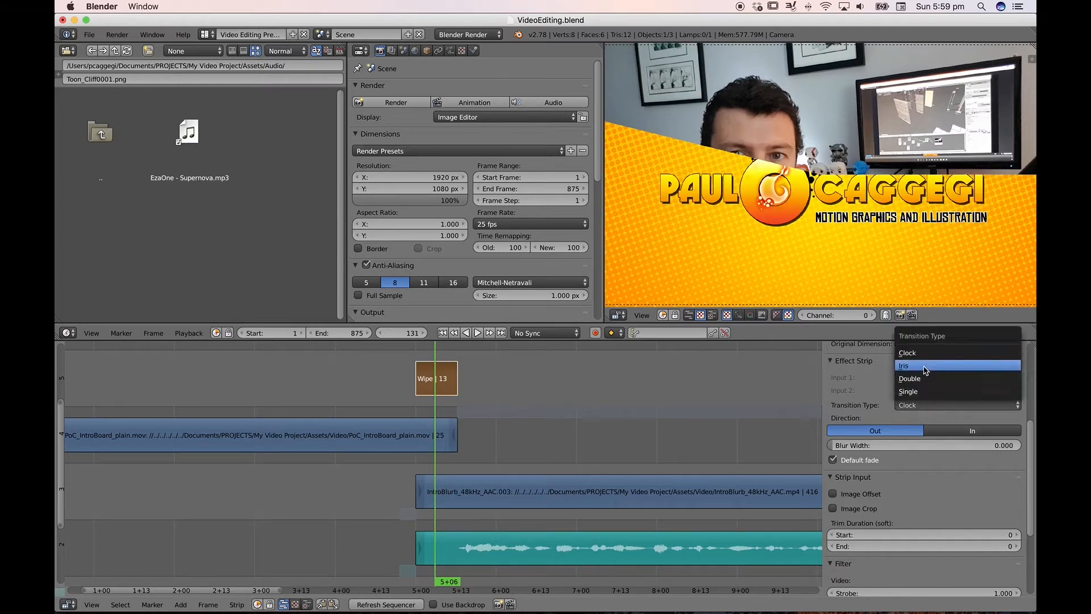
{"action": "left_click", "coordinate": [926, 372]}
{"action": "left_click", "coordinate": [415, 348]}
{"action": "key", "text": "alt+a"}
{"action": "mouse_move", "coordinate": [428, 353]}
{"action": "left_mouse_down"}
{"action": "mouse_move", "coordinate": [443, 352]}
{"action": "mouse_move", "coordinate": [420, 353]}
{"action": "mouse_move", "coordinate": [430, 353]}
{"action": "left_mouse_up"}
- Set the Wipe strip's transition type to Double and scrub through the transition
{"action": "left_click", "coordinate": [926, 406]}
{"action": "left_click", "coordinate": [927, 381]}
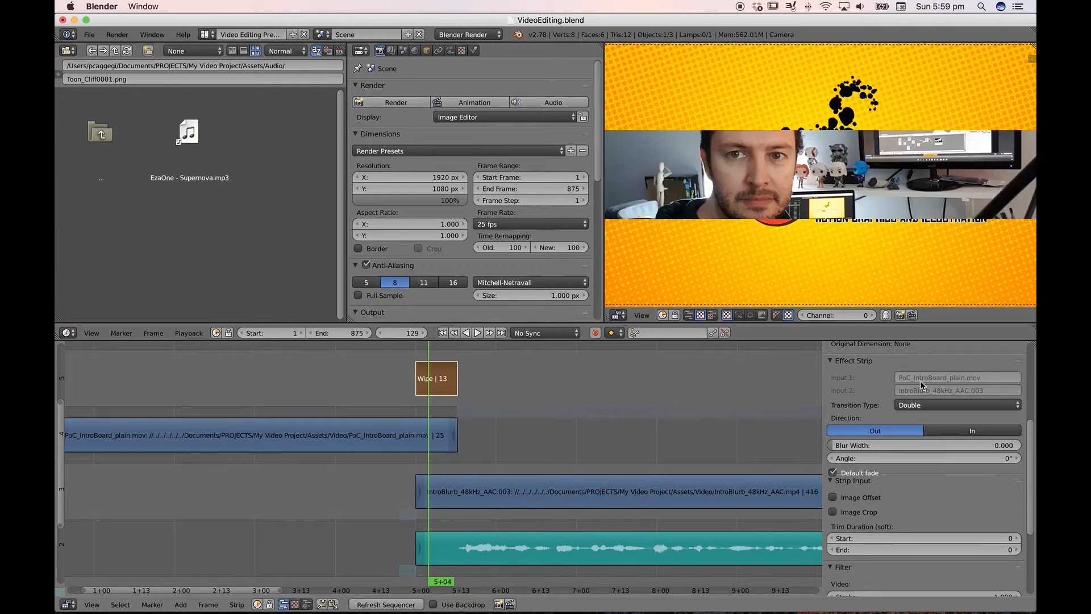
{"action": "mouse_move", "coordinate": [419, 353]}
{"action": "left_mouse_down"}
{"action": "mouse_move", "coordinate": [448, 353]}
{"action": "mouse_move", "coordinate": [432, 353]}
{"action": "left_mouse_up"}
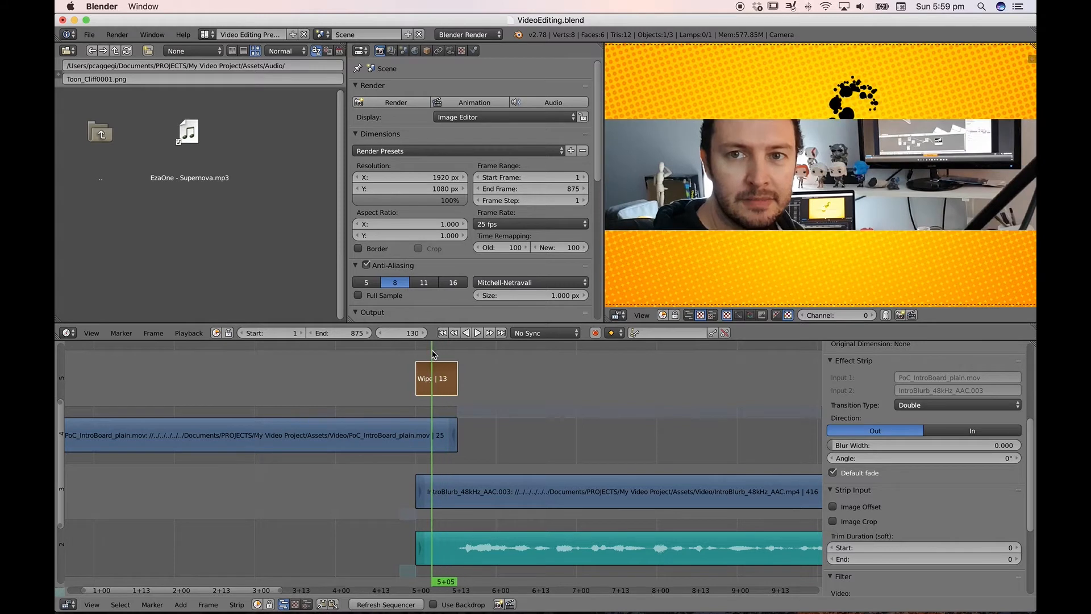
- Set the Wipe strip's transition type back to Single and scrub through the transition
{"action": "left_click", "coordinate": [925, 406]}
{"action": "left_click", "coordinate": [921, 392]}
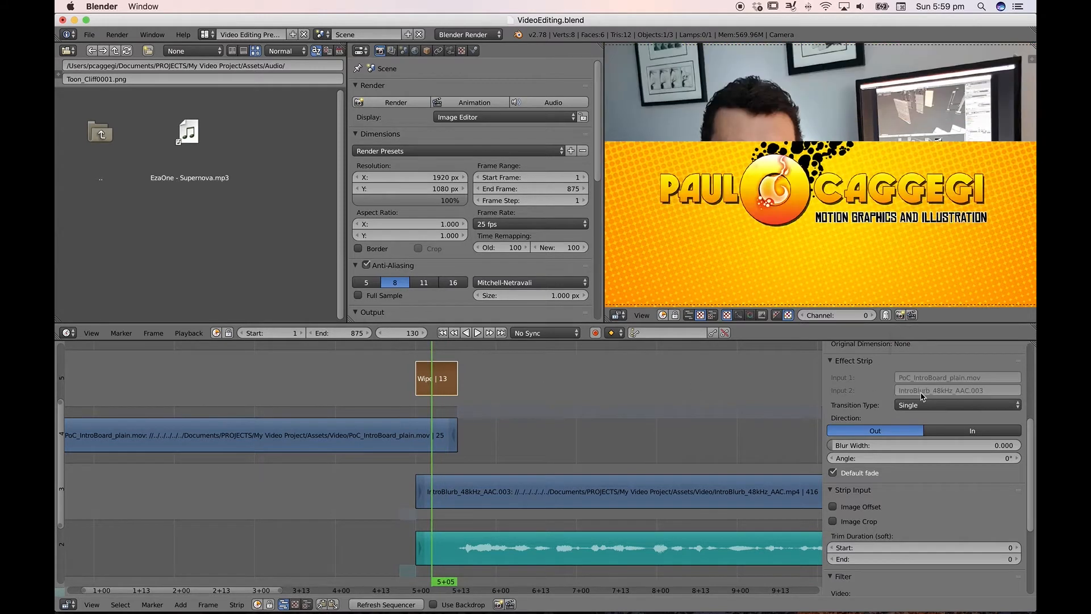
{"action": "left_click_drag", "start_coordinate": [428, 357], "coordinate": [443, 361]}
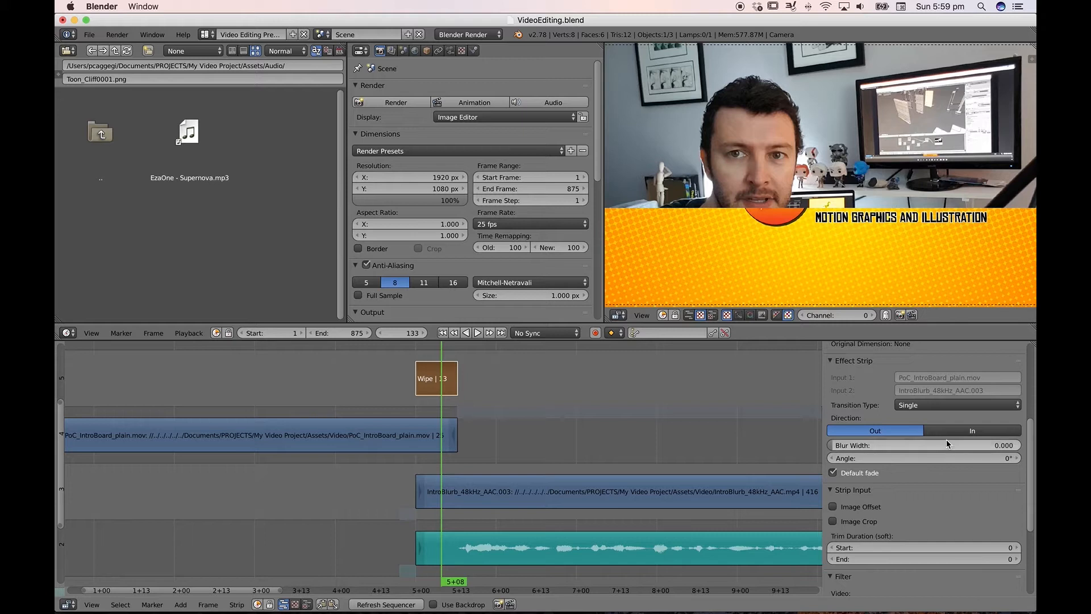
- Try the Iris and Clock transition types on the Wipe strip, returning to Single after each one
{"action": "left_click", "coordinate": [946, 406]}
{"action": "left_click", "coordinate": [909, 365]}
{"action": "left_click", "coordinate": [957, 406]}
{"action": "left_click", "coordinate": [932, 391]}
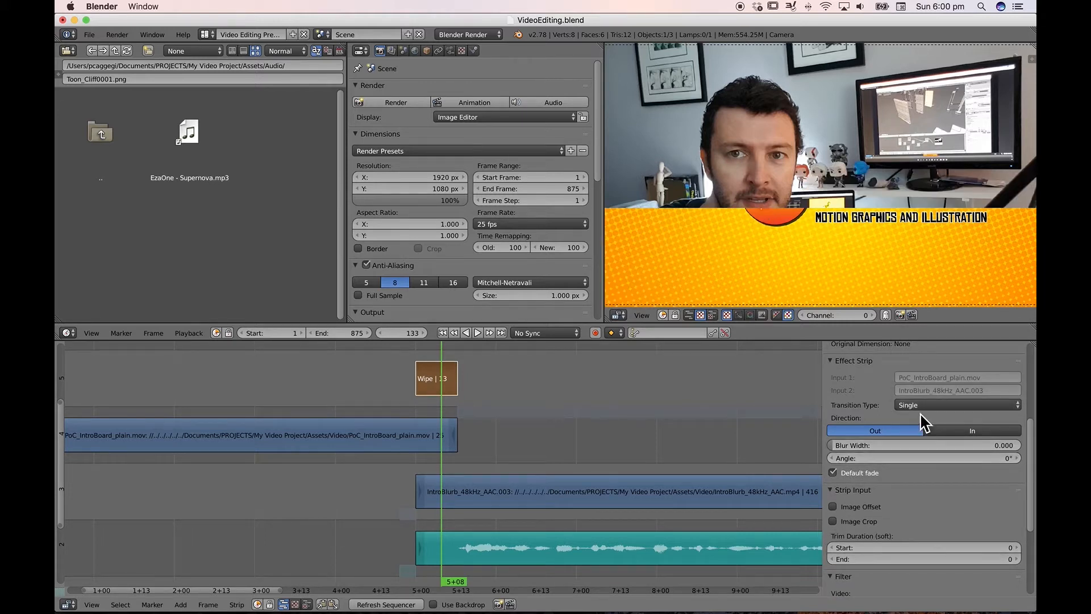
{"action": "left_click", "coordinate": [919, 405]}
{"action": "left_click", "coordinate": [922, 353]}
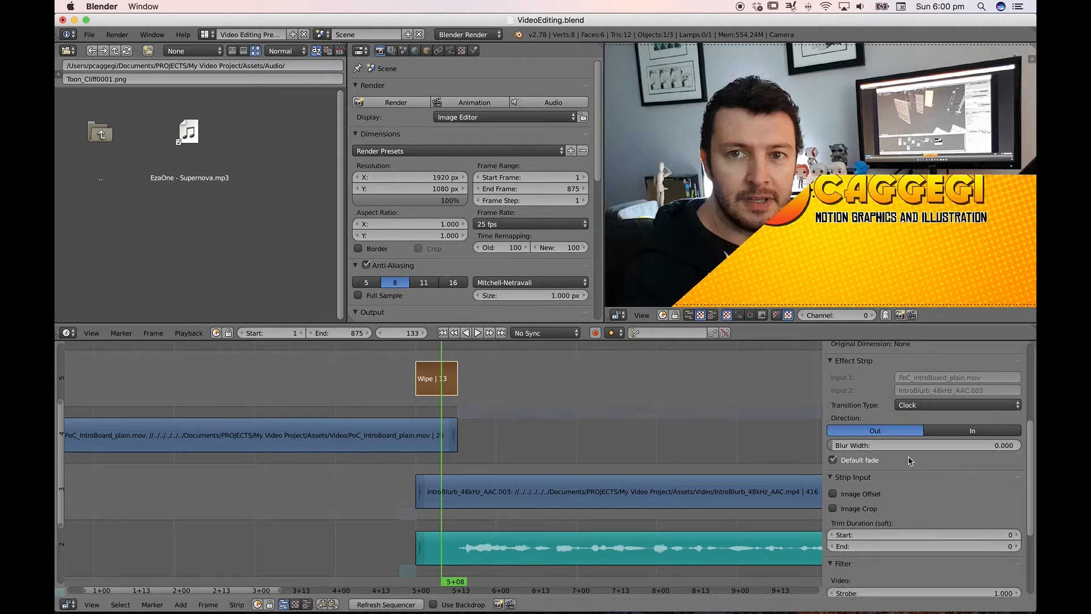
{"action": "left_click", "coordinate": [919, 406]}
{"action": "left_click", "coordinate": [915, 363]}
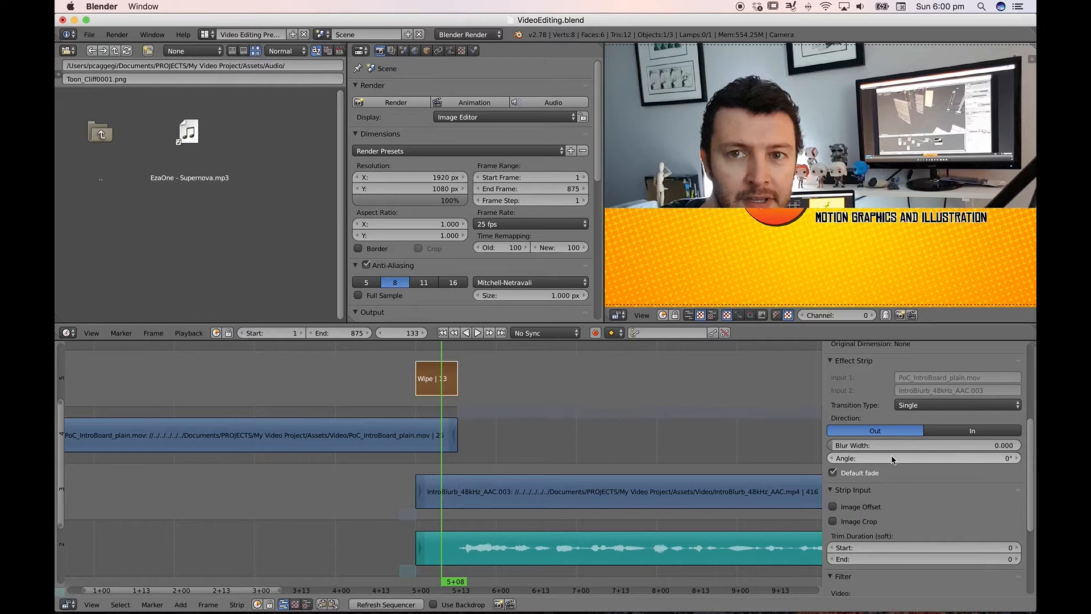
- Set the Wipe strip's angle to -30° and play the angled transition from its start
{"action": "mouse_move", "coordinate": [887, 462]}
{"action": "left_mouse_down"}
{"action": "mouse_move", "coordinate": [904, 462]}
{"action": "mouse_move", "coordinate": [870, 462]}
{"action": "left_mouse_up"}
{"action": "left_click", "coordinate": [1004, 457]}
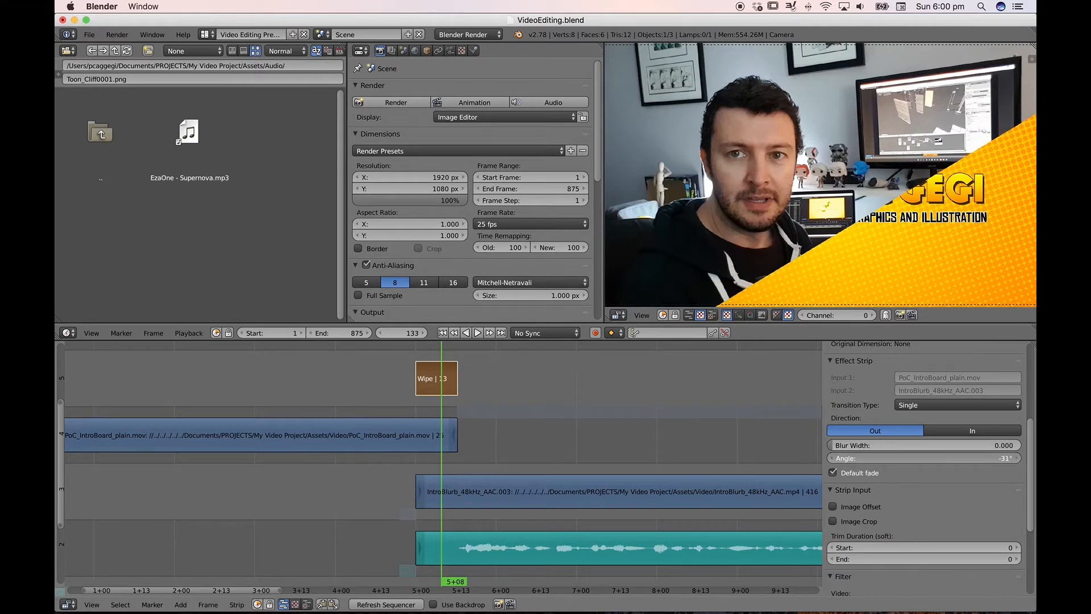
{"action": "type", "text": "-30"}
{"action": "key", "text": "Return"}
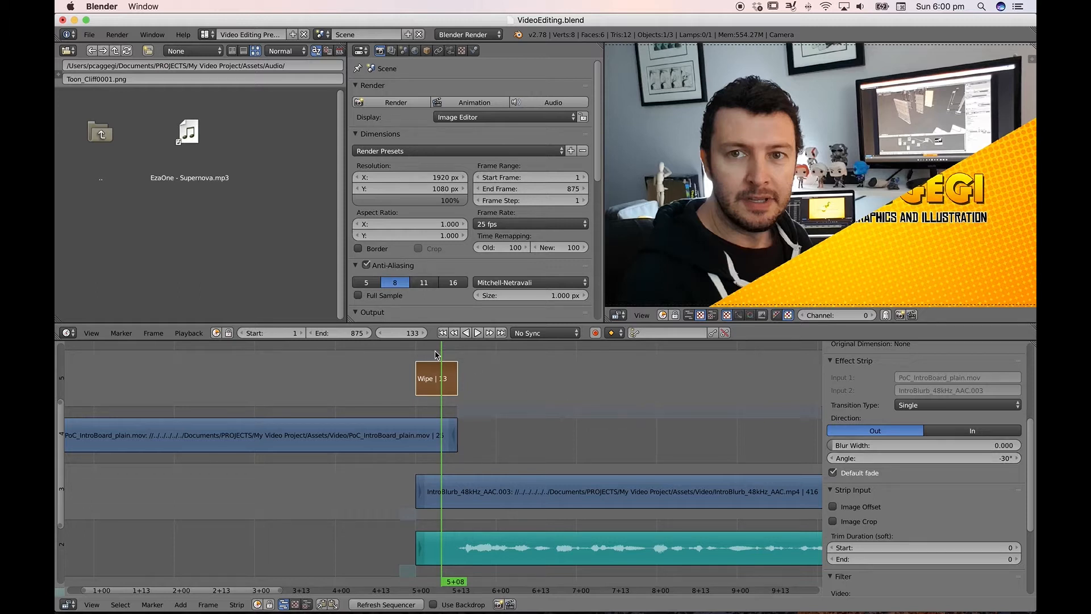
{"action": "left_click", "coordinate": [413, 355]}
{"action": "key", "text": "alt+a"}
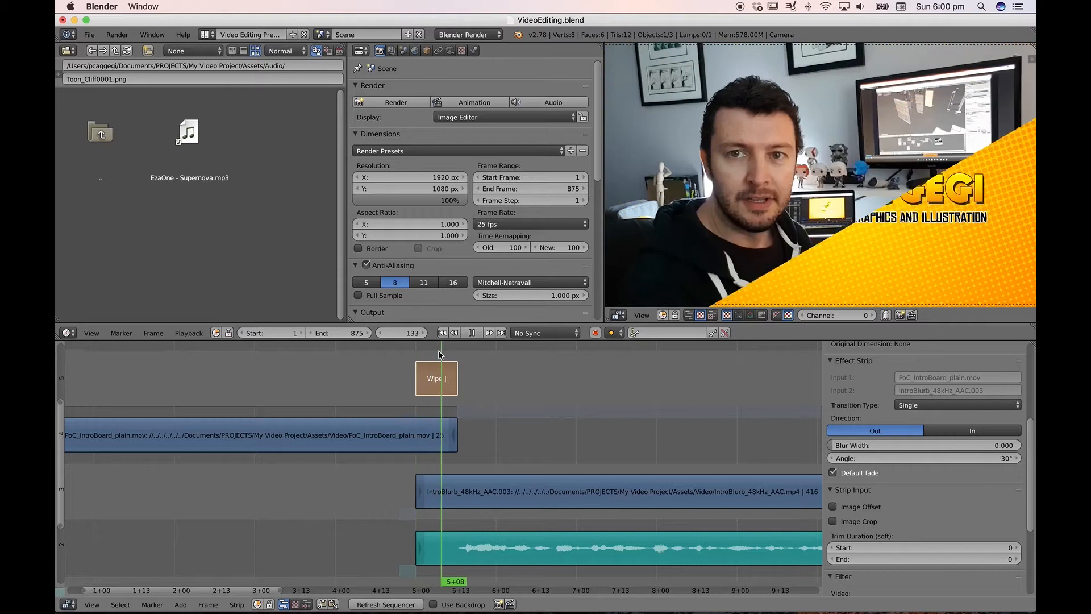
{"action": "left_click", "coordinate": [439, 354]}
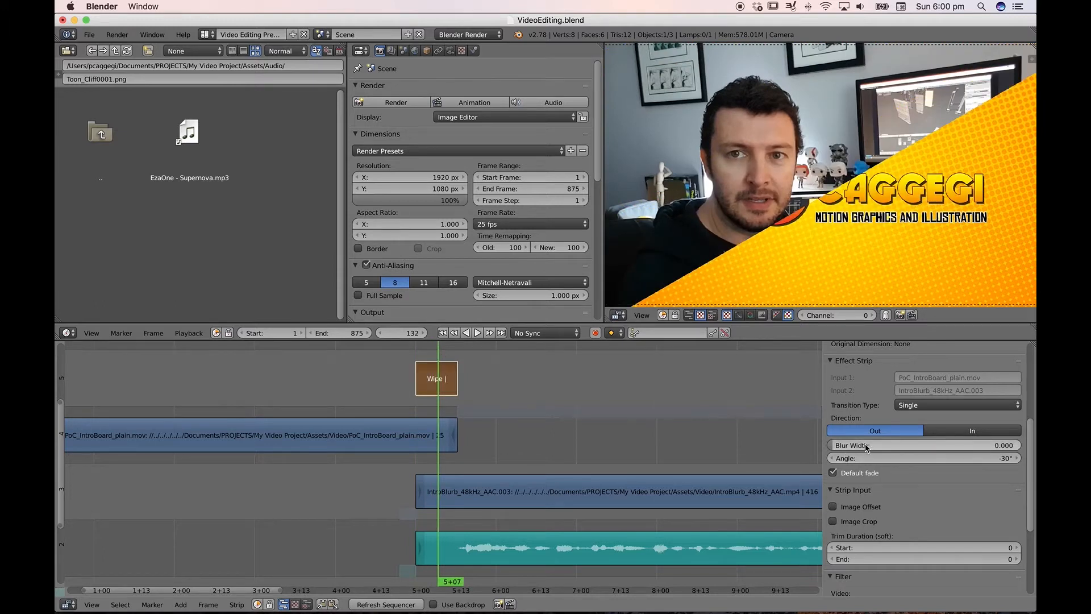
- Soften the wipe edge by setting the blur width to 0.4, previewing the blurred transition in playback
{"action": "left_click_drag", "start_coordinate": [832, 445], "coordinate": [906, 445]}
{"action": "key", "text": "alt+a"}
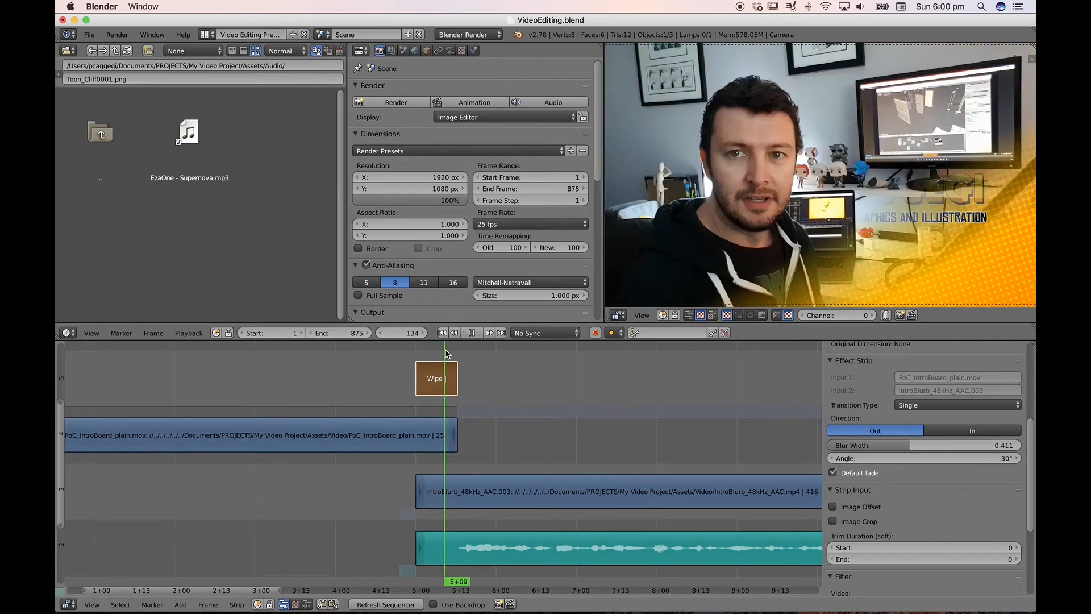
{"action": "mouse_move", "coordinate": [445, 353]}
{"action": "left_mouse_down"}
{"action": "mouse_move", "coordinate": [412, 355]}
{"action": "mouse_move", "coordinate": [459, 355]}
{"action": "mouse_move", "coordinate": [441, 354]}
{"action": "left_mouse_up"}
{"action": "left_click", "coordinate": [995, 445]}
{"action": "type", "text": "0.4"}
{"action": "key", "text": "Return"}
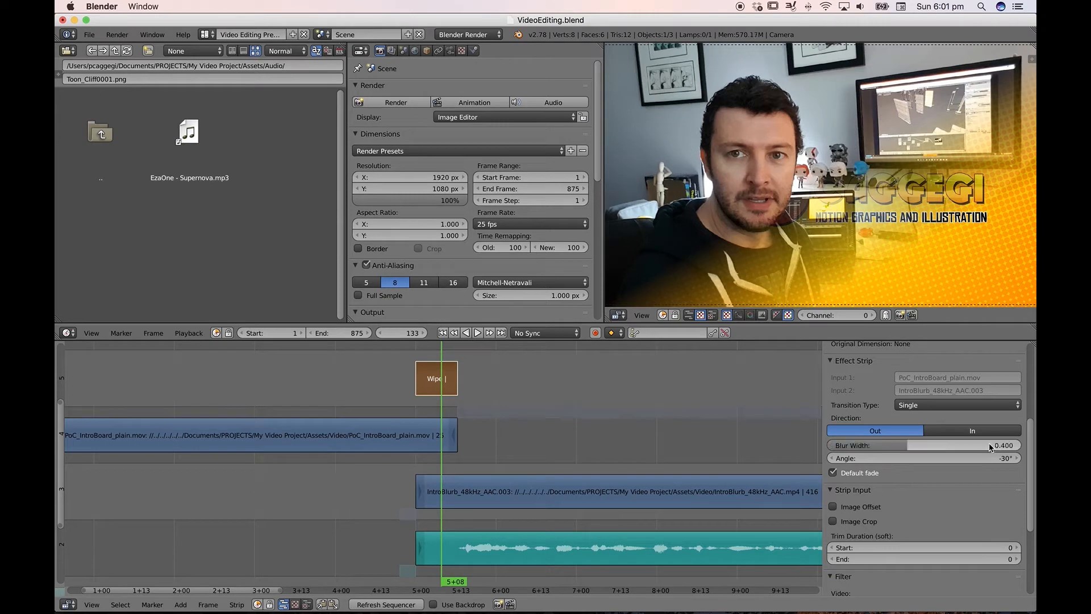
- Try the wipe direction In, play and scrub the transition, and return the direction to Out
{"action": "left_click", "coordinate": [966, 431]}
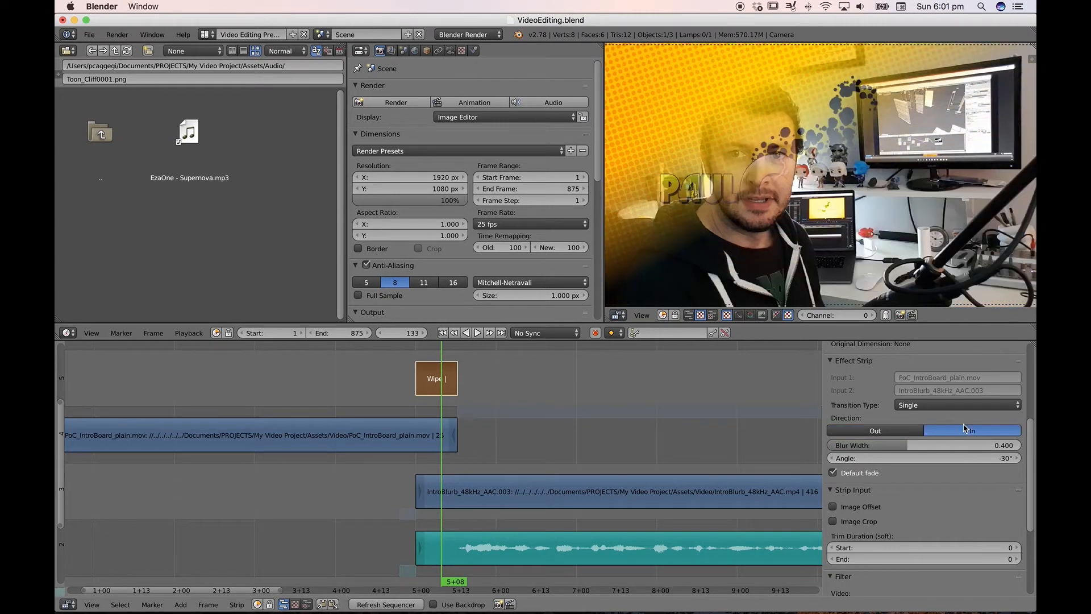
{"action": "left_click", "coordinate": [418, 356]}
{"action": "key", "text": "alt+a"}
{"action": "mouse_move", "coordinate": [421, 352]}
{"action": "left_mouse_down"}
{"action": "mouse_move", "coordinate": [444, 354]}
{"action": "mouse_move", "coordinate": [432, 358]}
{"action": "left_mouse_up"}
{"action": "left_click", "coordinate": [899, 433]}
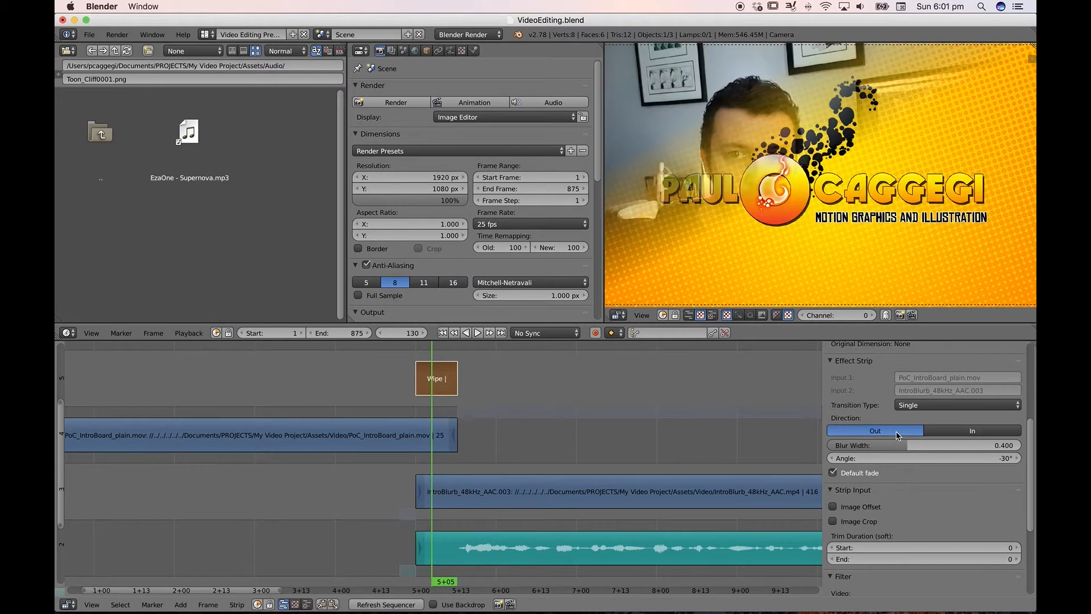
{"action": "left_click", "coordinate": [958, 430]}
{"action": "left_click", "coordinate": [898, 433]}
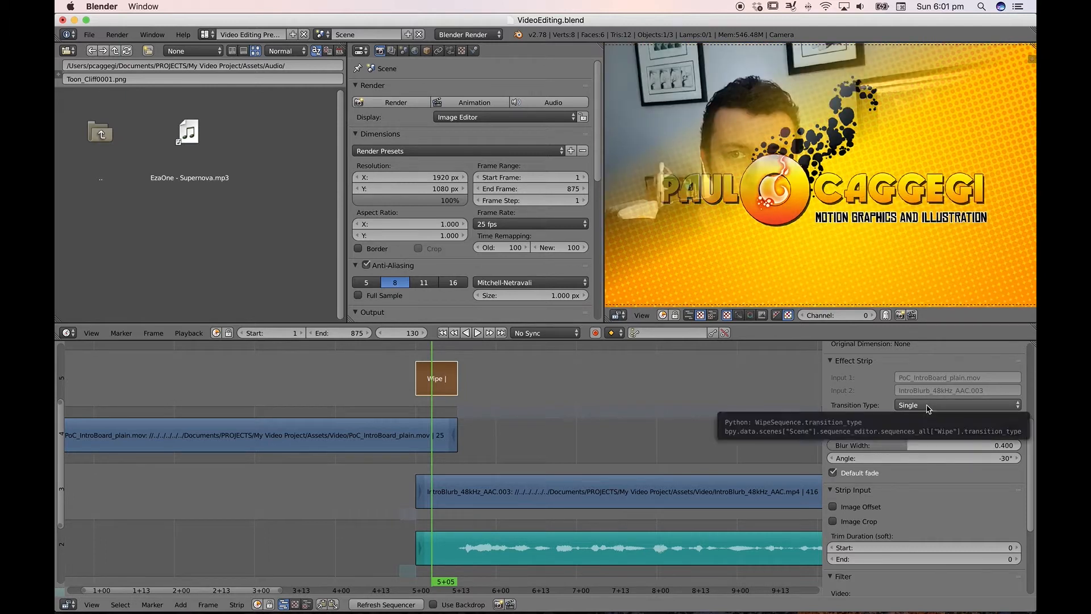
- Set the Wipe strip's transition type to Double and play the blurred, angled transition
{"action": "left_click", "coordinate": [929, 405]}
{"action": "left_click", "coordinate": [922, 375]}
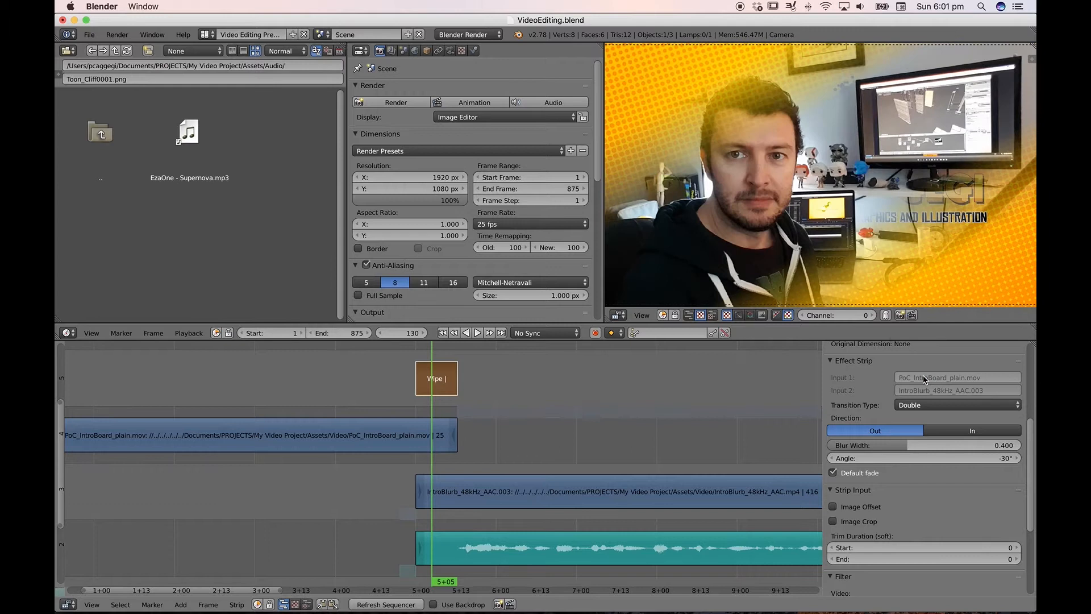
{"action": "key", "text": "alt+a"}
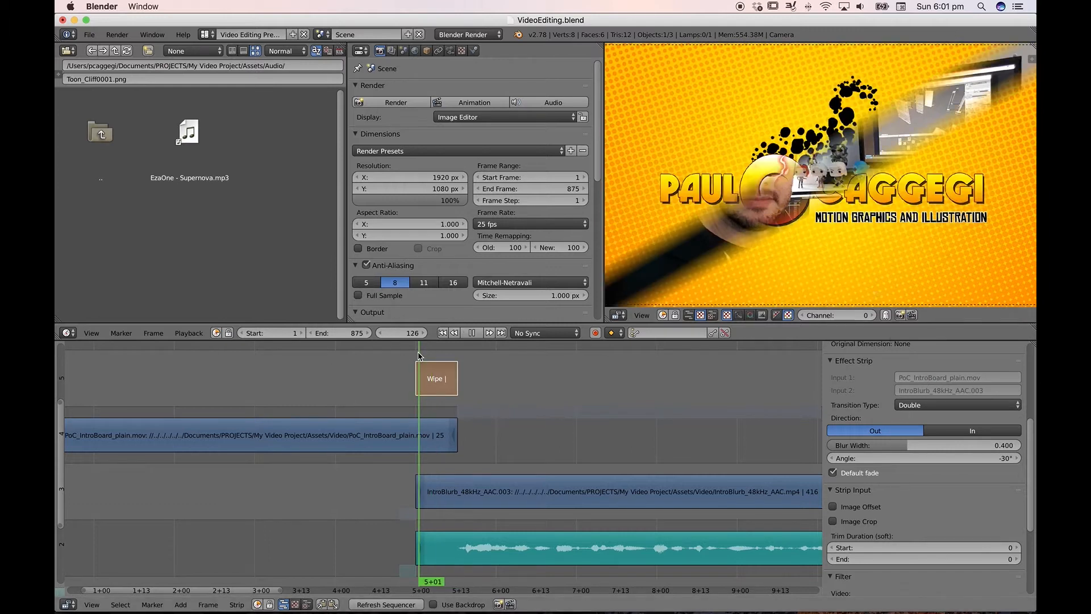
{"action": "mouse_move", "coordinate": [445, 357]}
{"action": "left_mouse_down"}
{"action": "mouse_move", "coordinate": [414, 358]}
{"action": "mouse_move", "coordinate": [438, 359]}
{"action": "left_mouse_up"}
- Set the Wipe strip's transition type to Iris, preview it with direction In, and return the direction to Out
{"action": "left_click", "coordinate": [916, 404]}
{"action": "left_click", "coordinate": [929, 367]}
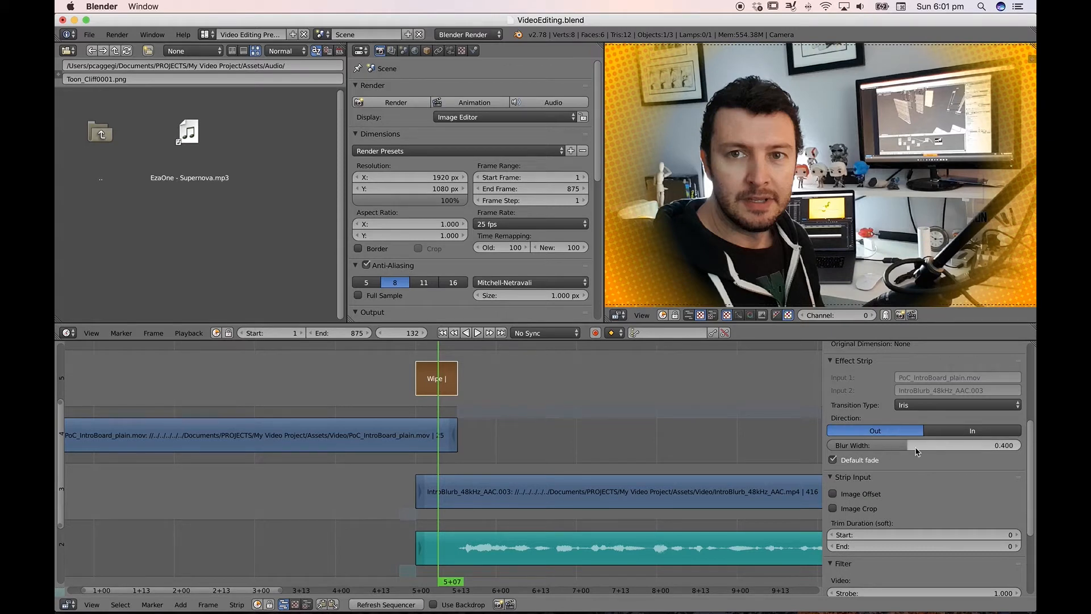
{"action": "left_click", "coordinate": [969, 431]}
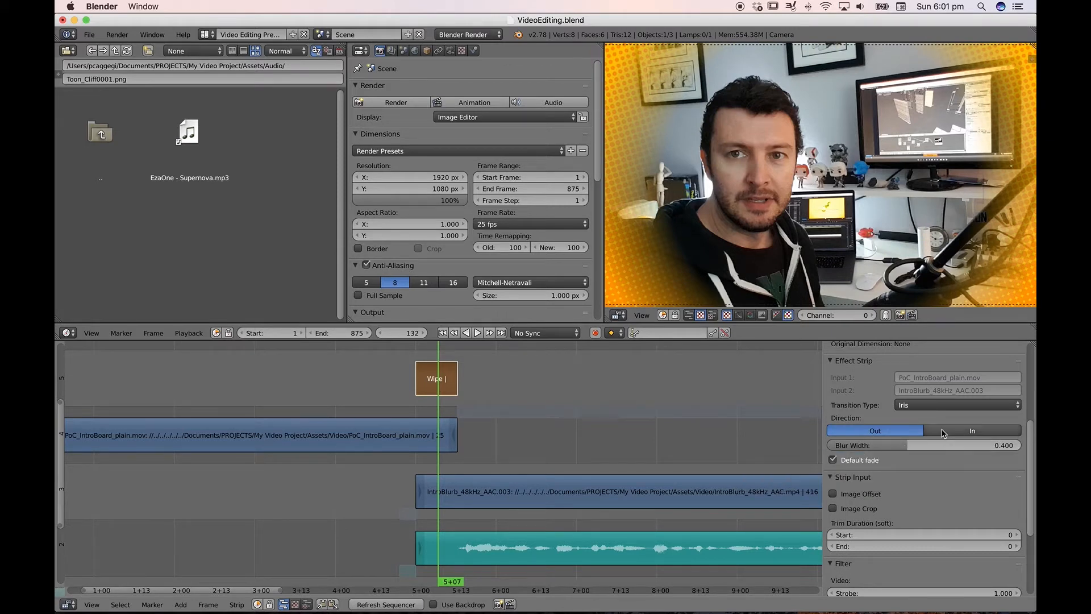
{"action": "key", "text": "alt+a"}
{"action": "left_click_drag", "start_coordinate": [451, 355], "coordinate": [435, 356]}
{"action": "key", "text": "Escape"}
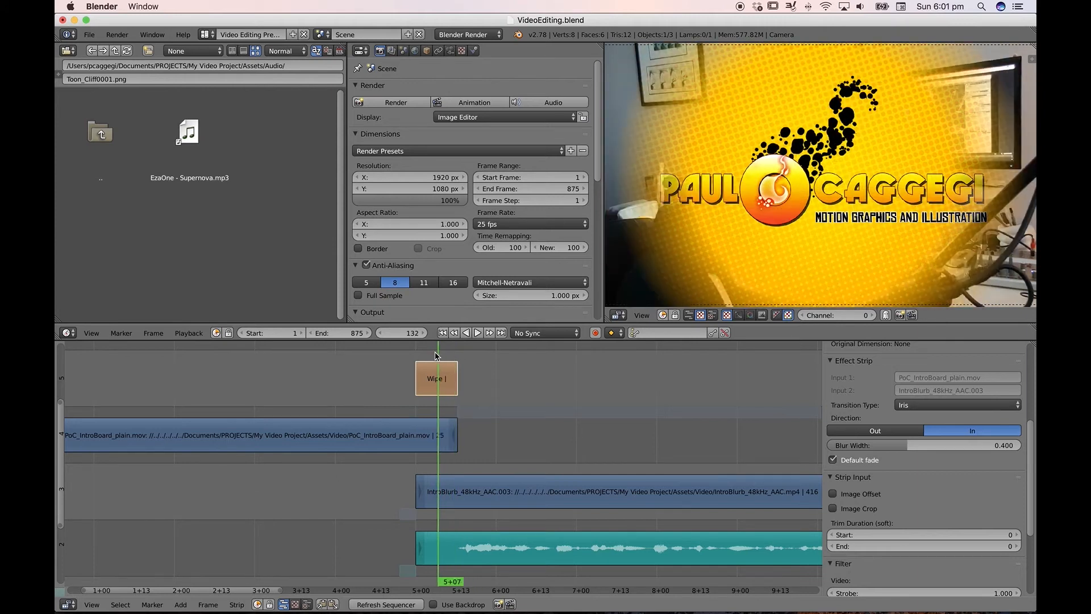
{"action": "left_click", "coordinate": [891, 430]}
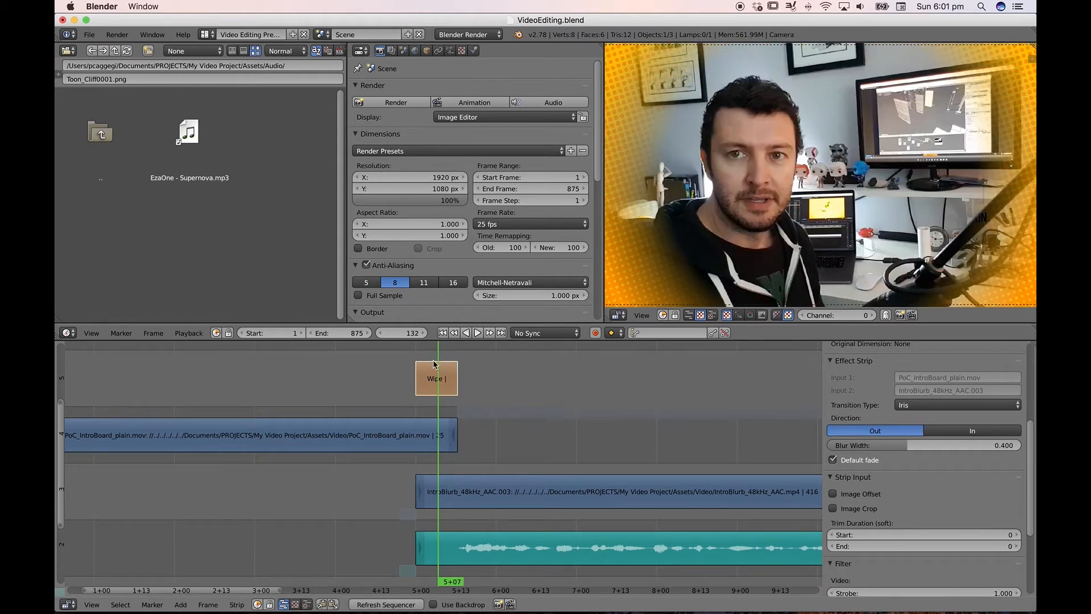
- Set the Wipe strip's transition type to Single and play the transition
{"action": "mouse_move", "coordinate": [424, 353]}
{"action": "left_mouse_down"}
{"action": "mouse_move", "coordinate": [445, 354]}
{"action": "mouse_move", "coordinate": [432, 353]}
{"action": "left_mouse_up"}
{"action": "left_click", "coordinate": [922, 405]}
{"action": "left_click", "coordinate": [918, 392]}
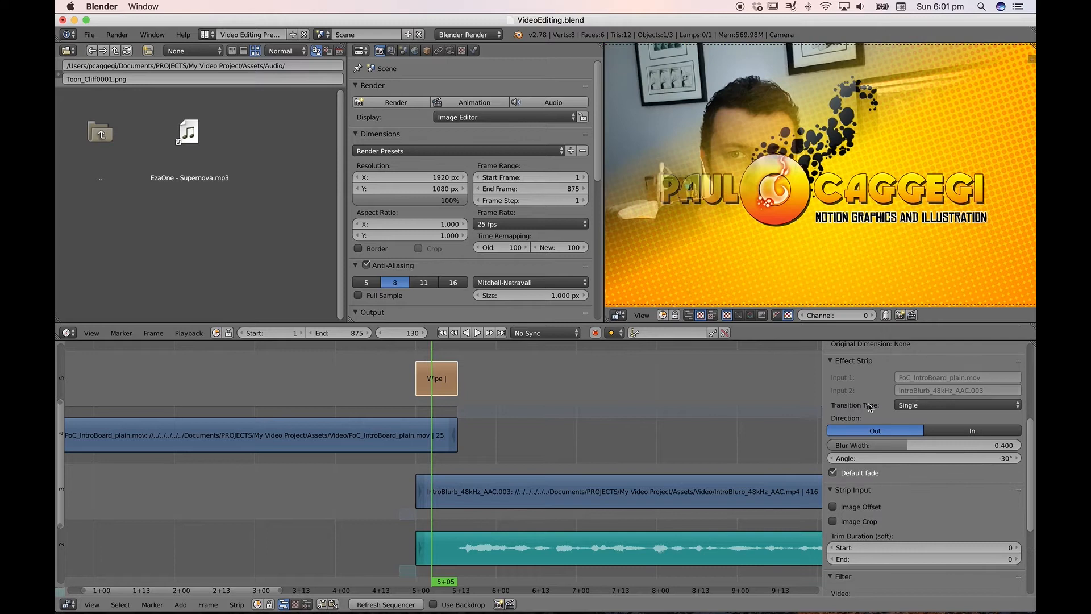
{"action": "key", "text": "alt+a"}
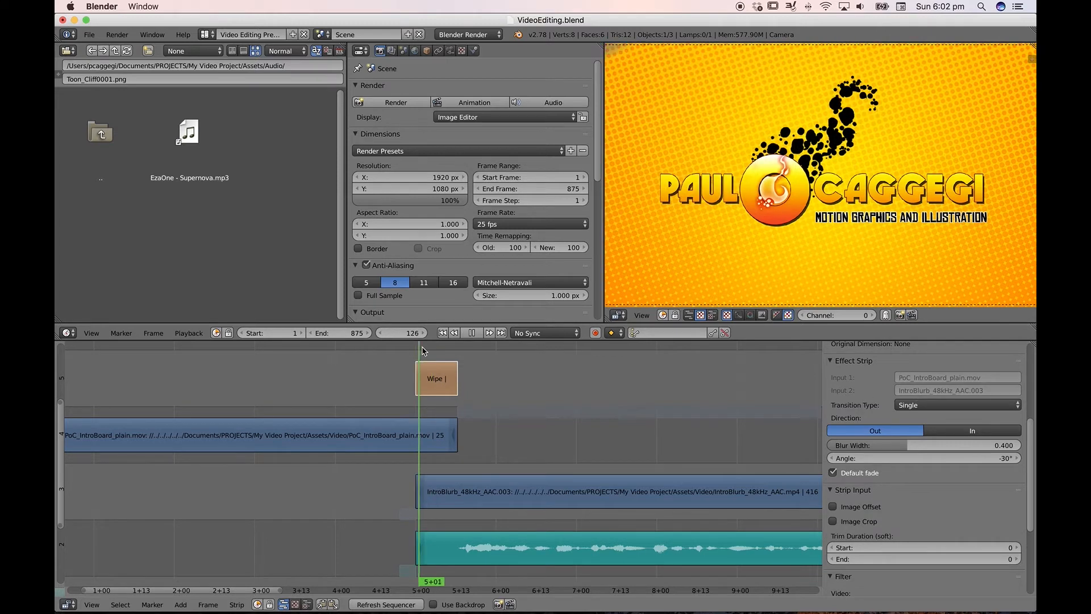
{"action": "key", "text": "alt+a"}
- Play from the end of the talking-head clip into the Toon_Cliff section and inspect each of the three stacked image sequence strips
{"action": "key", "text": "Home"}
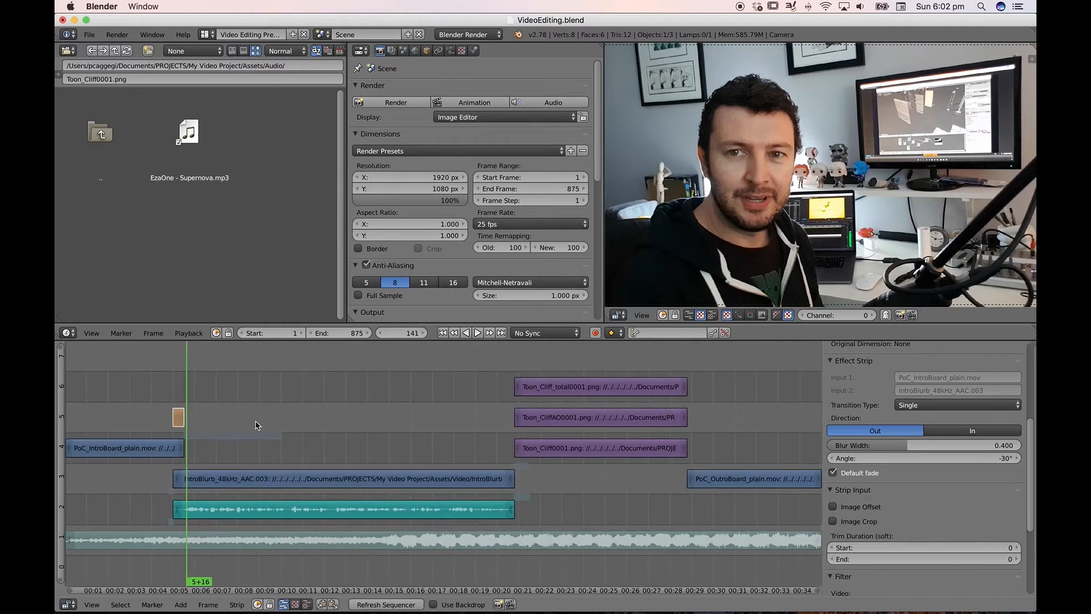
{"action": "left_click", "coordinate": [509, 362]}
{"action": "key", "text": "shift+alt+a"}
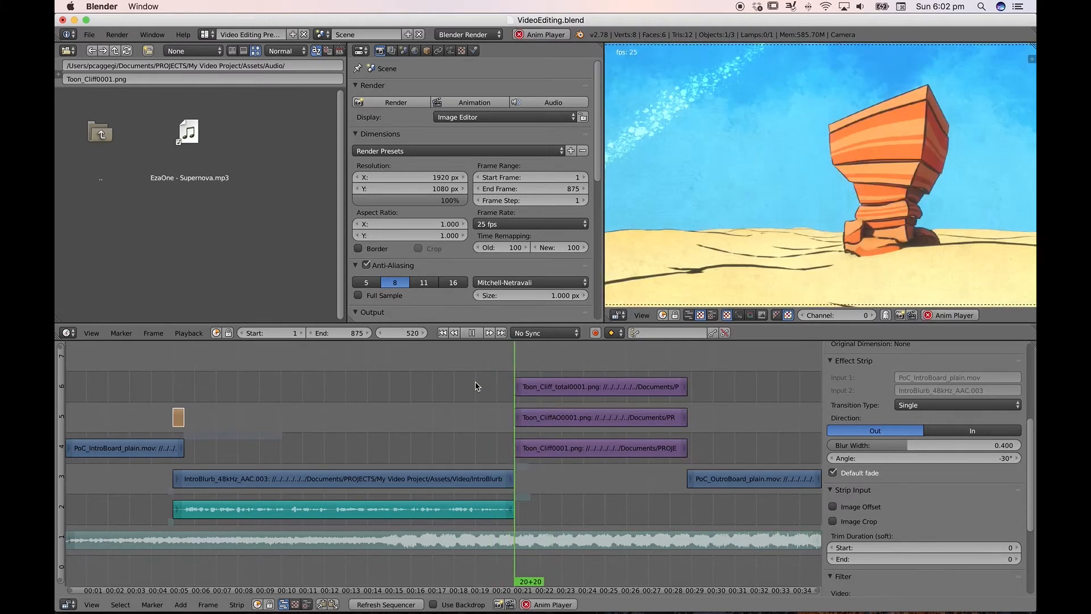
{"action": "key", "text": "alt+a"}
{"action": "scroll", "coordinate": [564, 416], "scroll_direction": "up", "scroll_amount": 2}
{"action": "scroll", "coordinate": [565, 416], "scroll_direction": "down", "scroll_amount": 5, "text": "ctrl"}
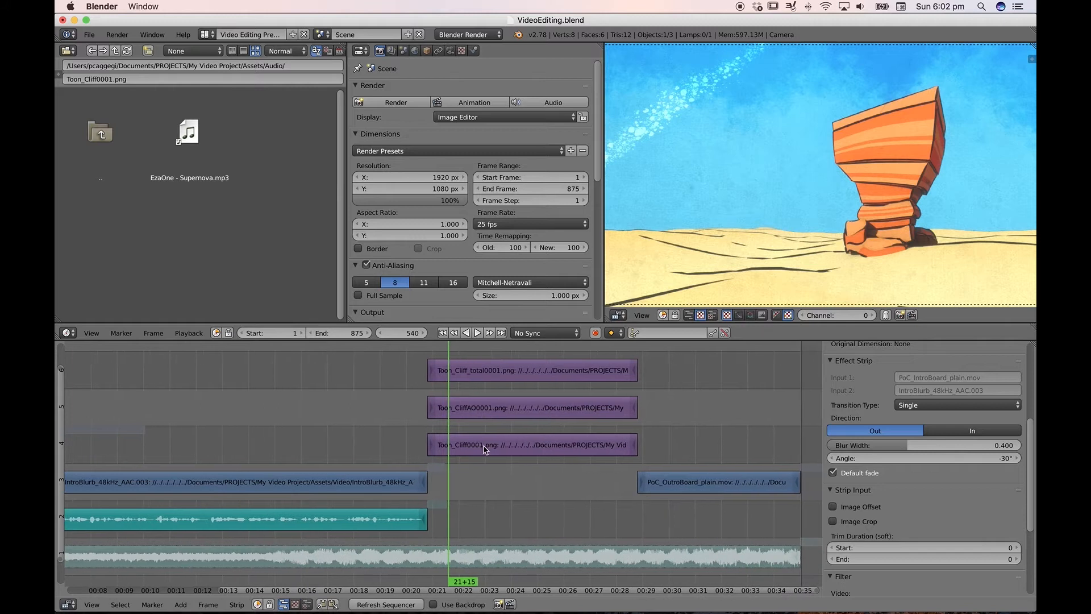
{"action": "right_click", "coordinate": [485, 450]}
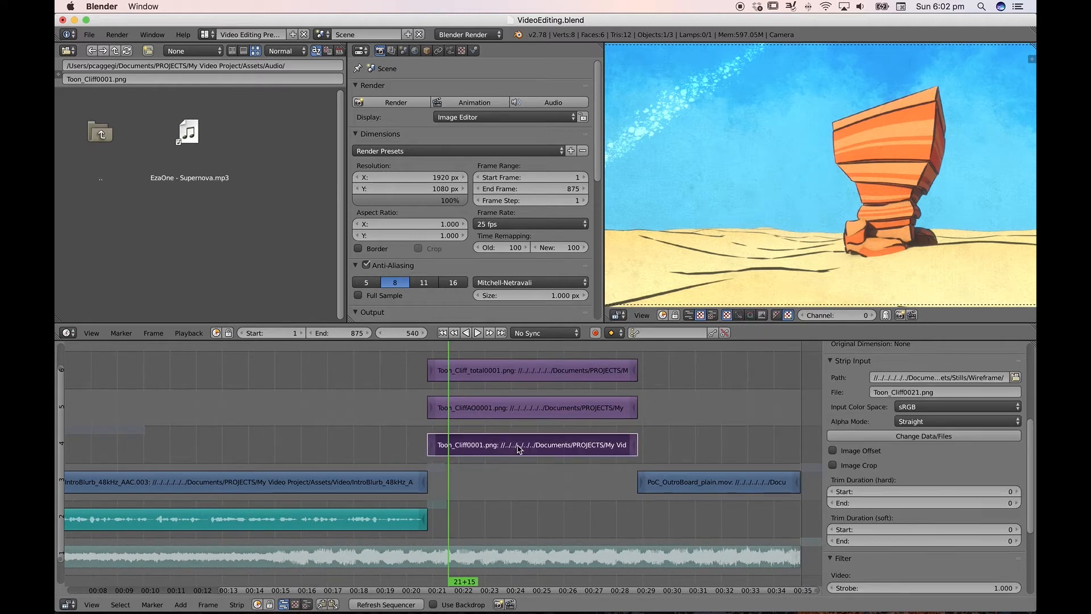
{"action": "right_click", "coordinate": [523, 408]}
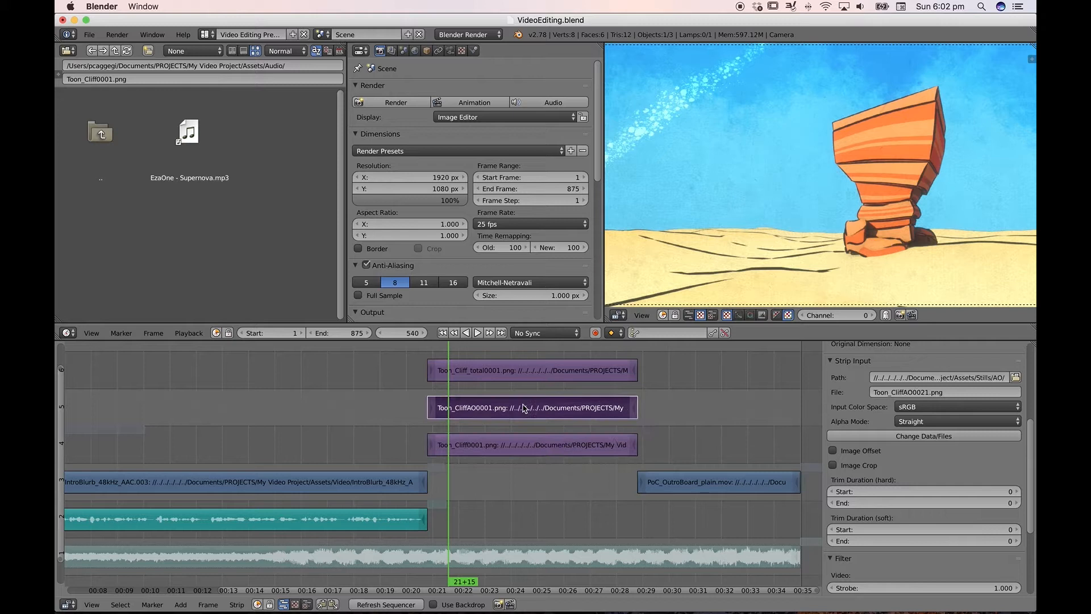
{"action": "right_click", "coordinate": [524, 377]}
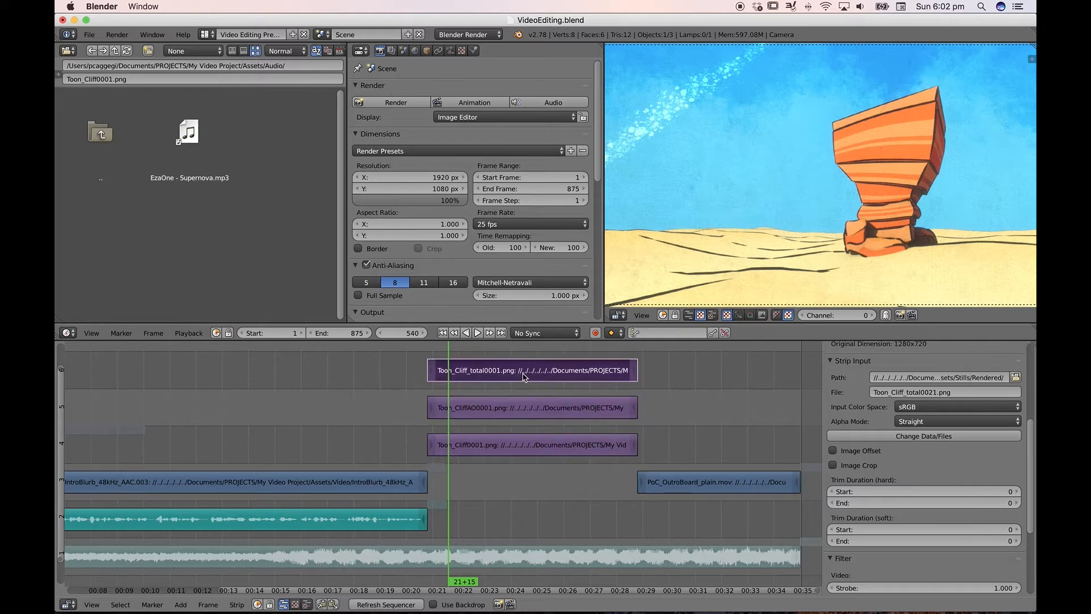
- Trim the start of the Toon_Cliff_total0001.png strip to frame 655
{"action": "right_click", "coordinate": [430, 372]}
{"action": "key", "text": "g"}
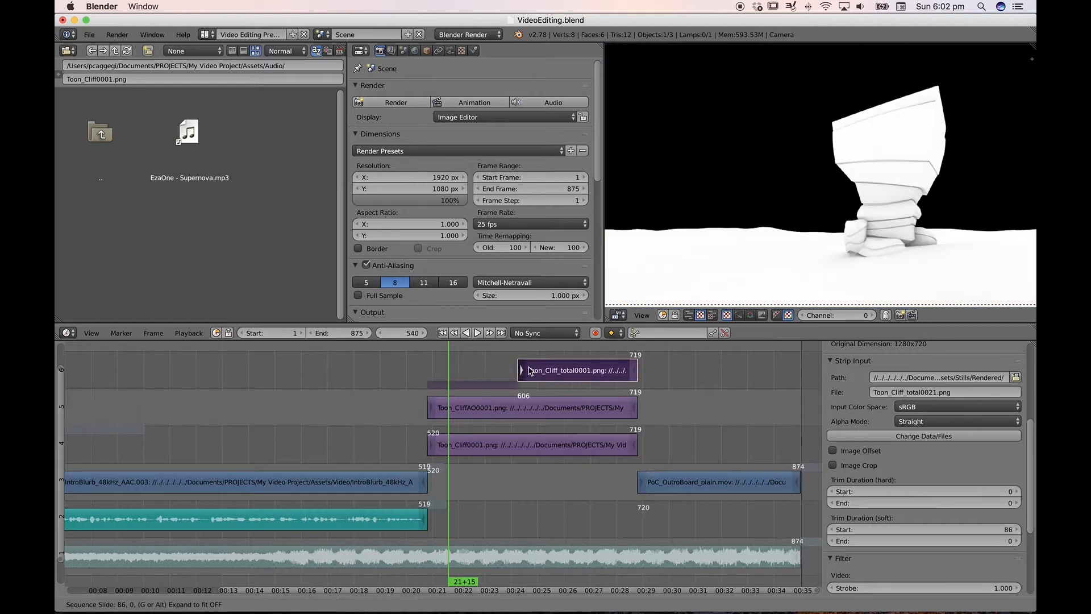
{"action": "left_click", "coordinate": [573, 369]}
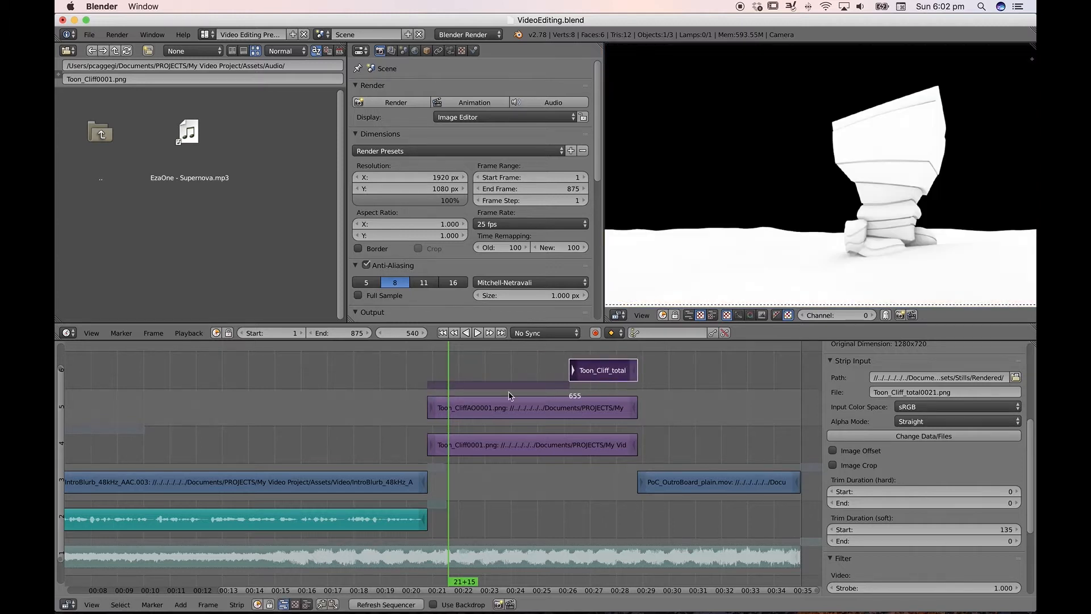
- Trim the start of the Toon_CliffAO0001.png strip to frame 580 and preview the staggered image sequences
{"action": "right_click", "coordinate": [435, 409]}
{"action": "key", "text": "g"}
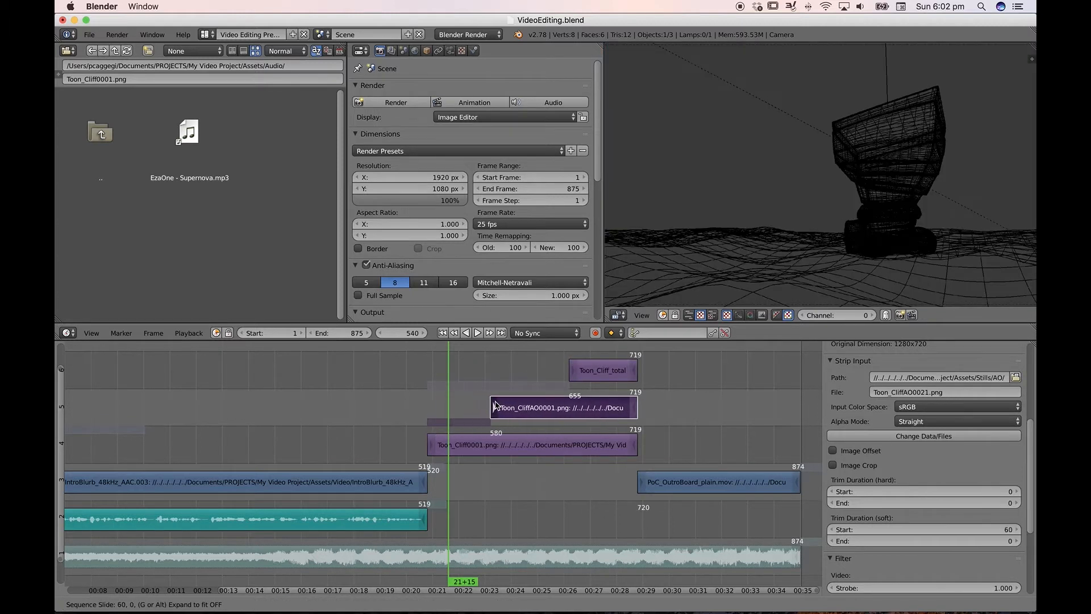
{"action": "left_click", "coordinate": [495, 405]}
{"action": "key", "text": "alt+a"}
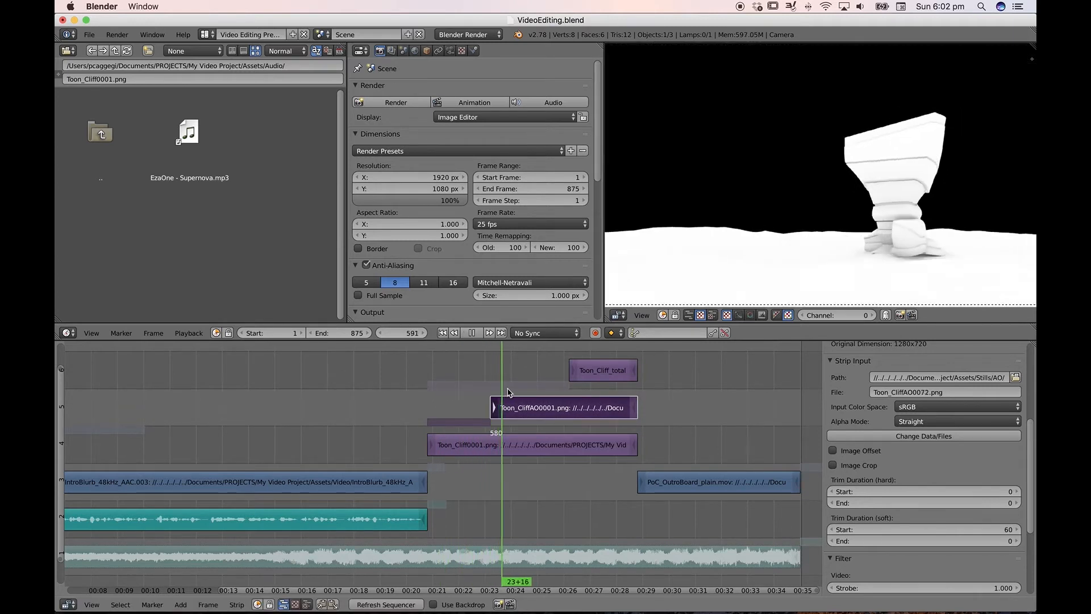
{"action": "left_click_drag", "start_coordinate": [585, 392], "coordinate": [476, 397]}
{"action": "key", "text": "alt+a"}
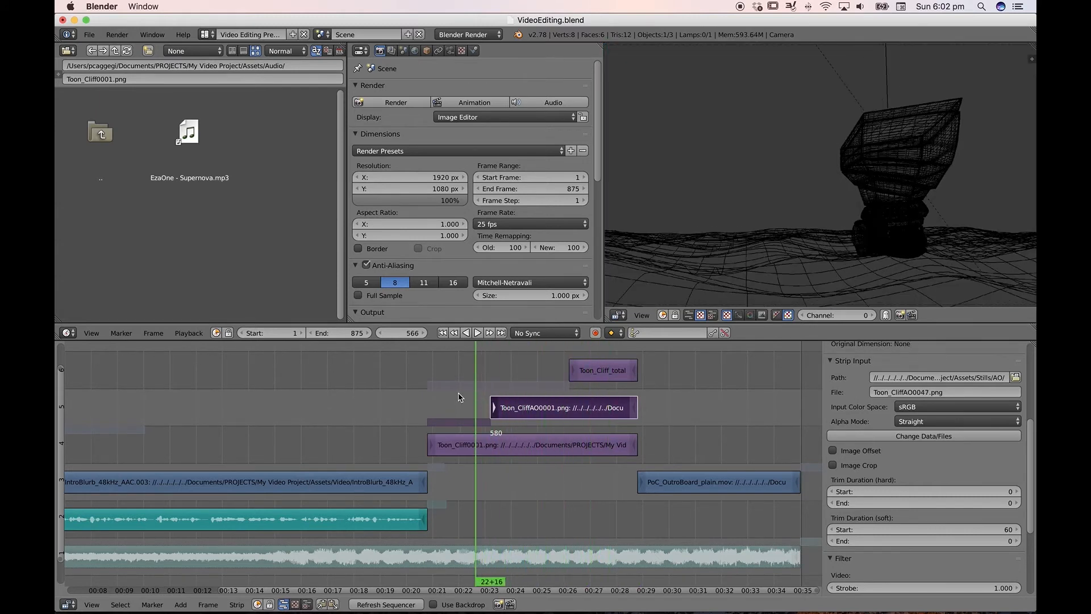
- Select the three Toon_Cliff image sequence strips and move them down one channel, placing the wireframe strip between the talking-head and outro clips
{"action": "scroll", "coordinate": [494, 433], "scroll_direction": "down", "scroll_amount": 1}
{"action": "right_click", "coordinate": [603, 368]}
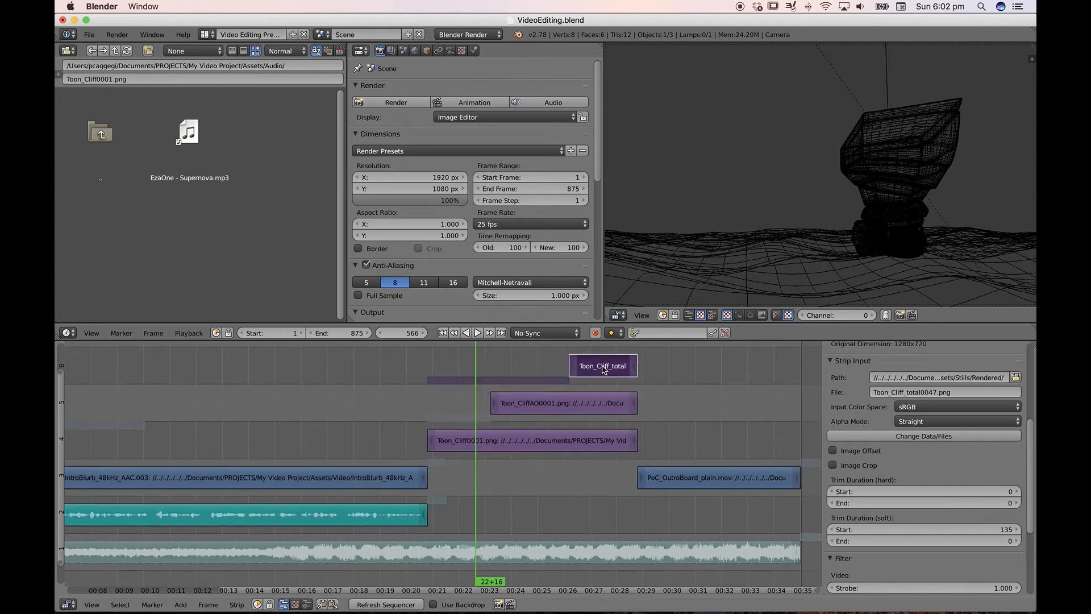
{"action": "right_click", "coordinate": [599, 402]}
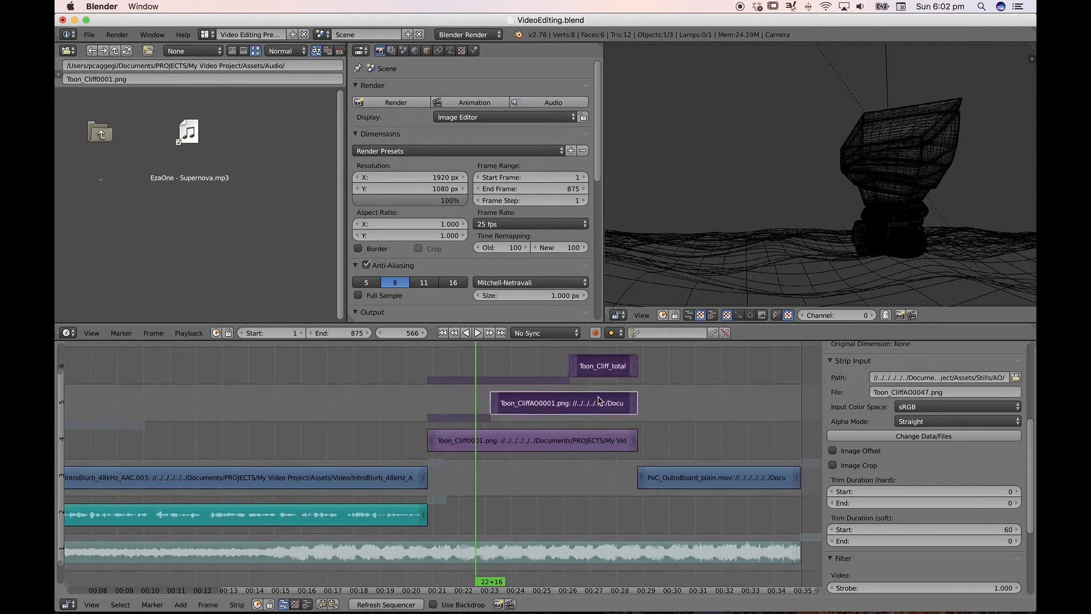
{"action": "right_click", "coordinate": [552, 445]}
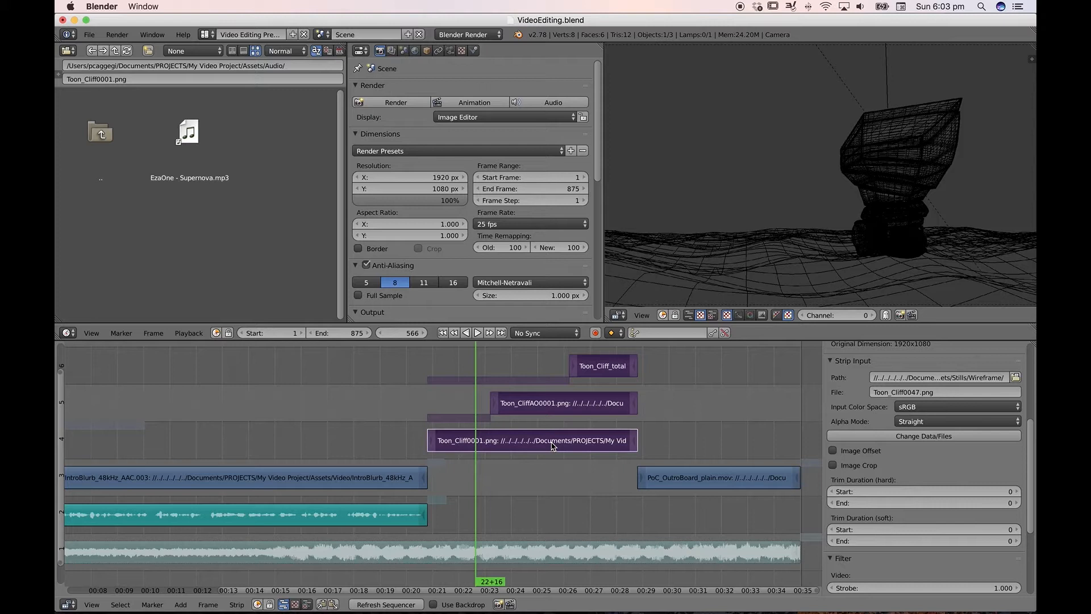
{"action": "key", "text": "g"}
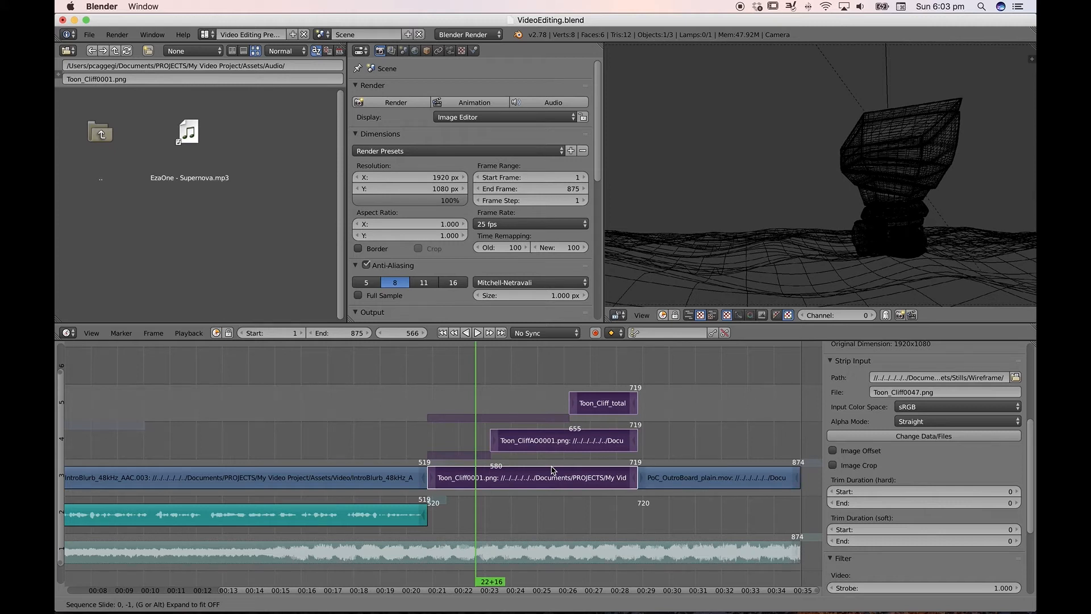
{"action": "left_click", "coordinate": [553, 470]}
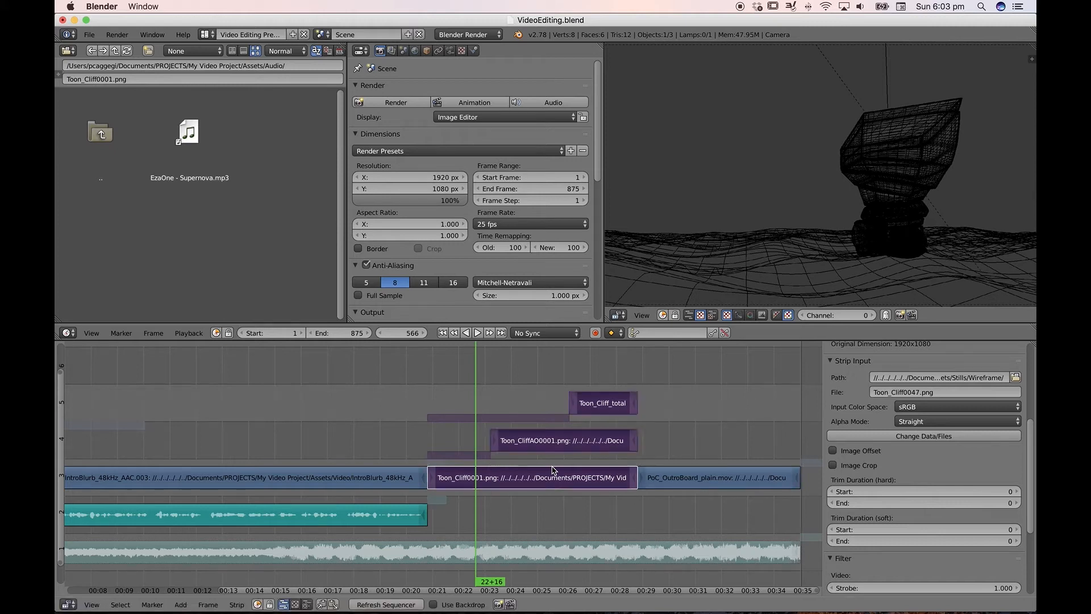
- Play from frame 502 across the cut into the wireframe sequence and scrub on to the ambient-occlusion sequence
{"action": "left_click", "coordinate": [409, 405]}
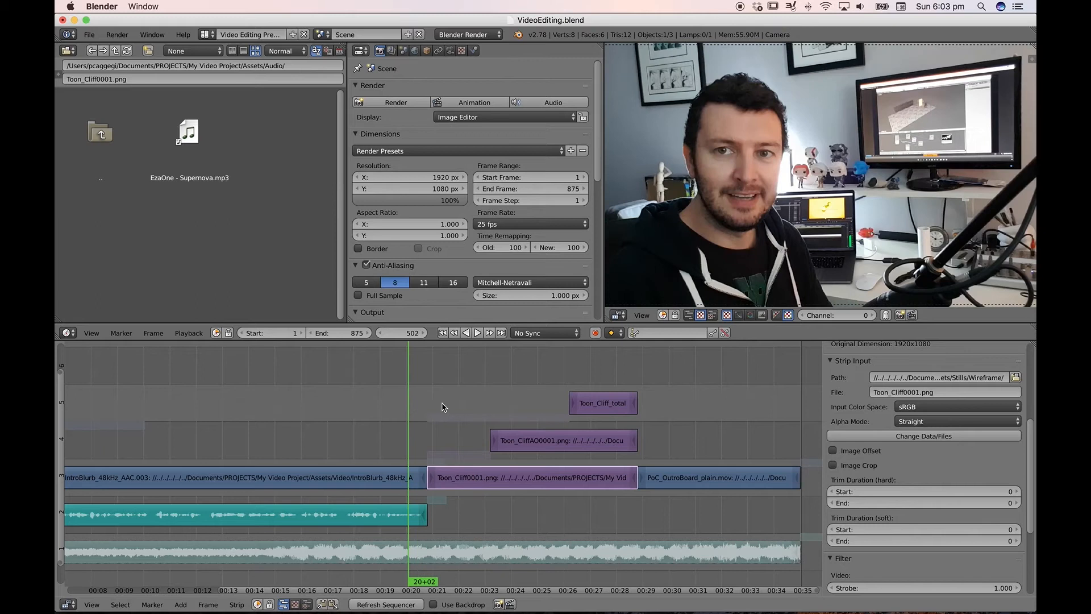
{"action": "key", "text": "alt+a"}
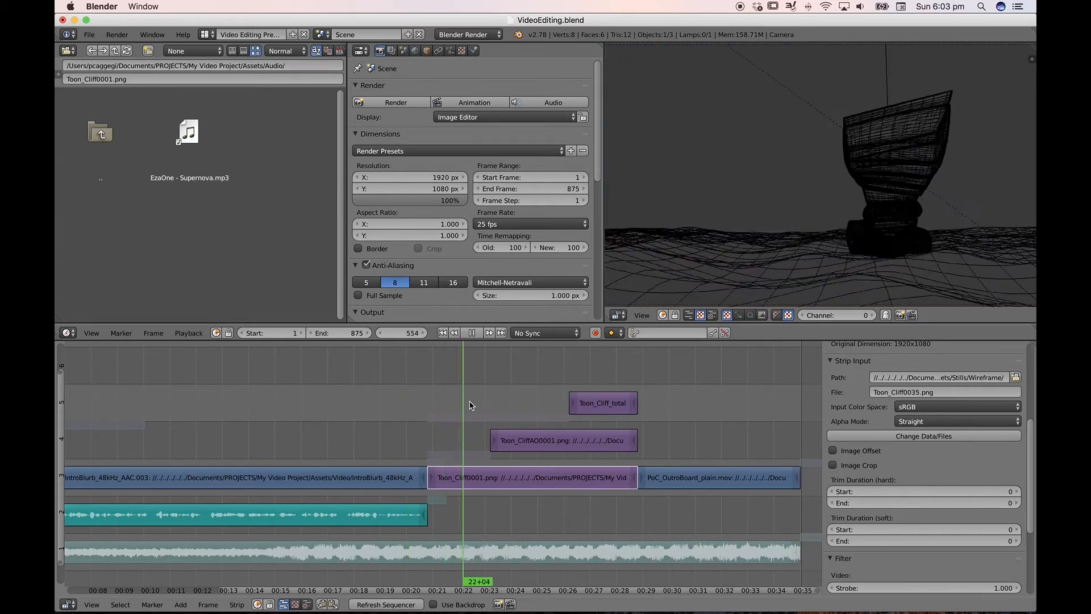
{"action": "key", "text": "alt+a"}
{"action": "mouse_move", "coordinate": [513, 407]}
{"action": "left_mouse_down"}
{"action": "mouse_move", "coordinate": [605, 402]}
{"action": "mouse_move", "coordinate": [526, 407]}
{"action": "left_mouse_up"}
- Add a Cross effect strip from the Toon_Cliff0001.png strip to the Toon_CliffAO0001.png strip
{"action": "scroll", "coordinate": [526, 432], "scroll_direction": "up", "scroll_amount": 1}
{"action": "right_click", "coordinate": [526, 482]}
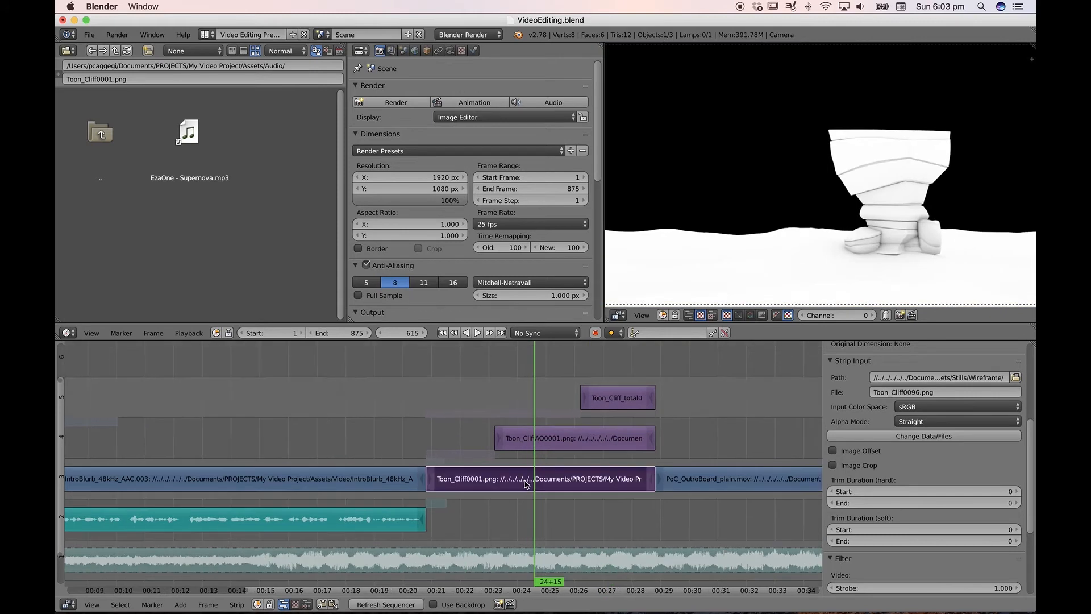
{"action": "right_click", "coordinate": [519, 442]}
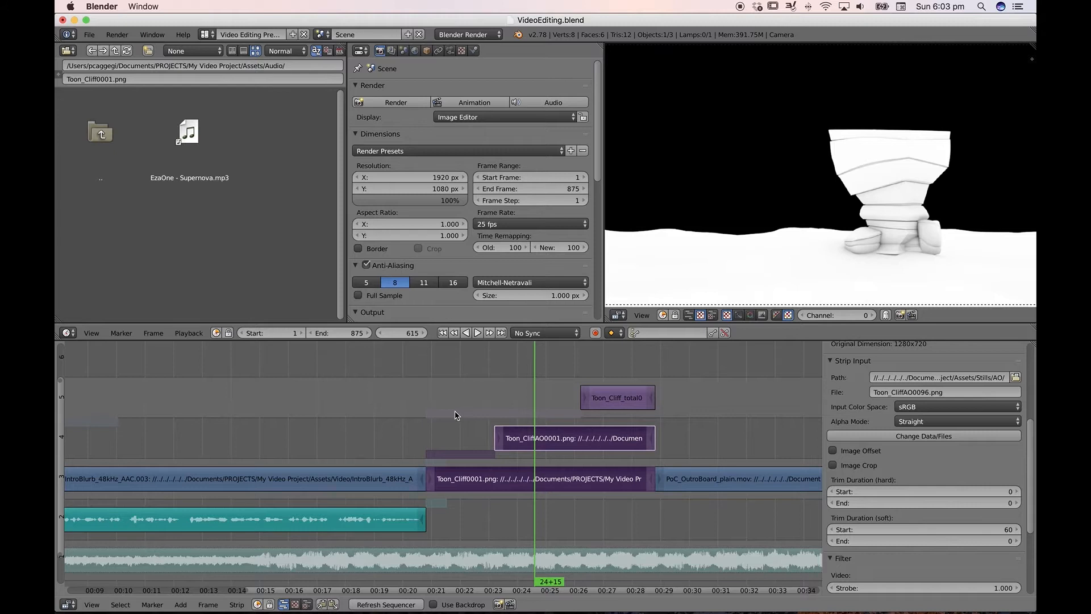
{"action": "key", "text": "shift+a"}
{"action": "mouse_move", "coordinate": [486, 390]}
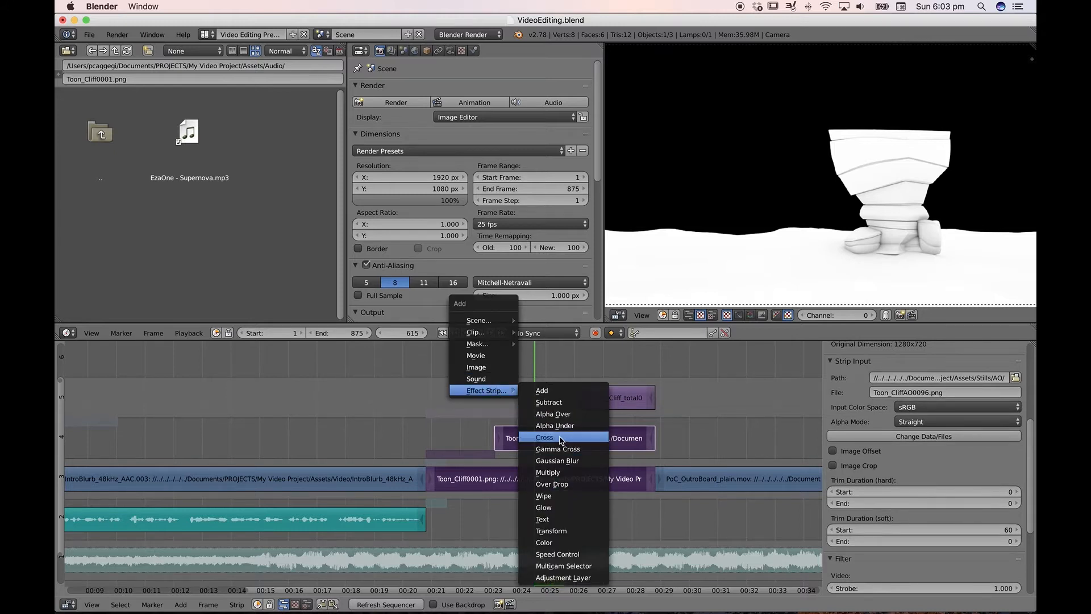
{"action": "left_click", "coordinate": [561, 438]}
- Play and scrub the cross dissolve between the wireframe and ambient-occlusion sequences
{"action": "left_click", "coordinate": [493, 402]}
{"action": "key", "text": "alt+a"}
{"action": "key", "text": "alt+a"}
{"action": "left_click_drag", "start_coordinate": [562, 399], "coordinate": [507, 398]}
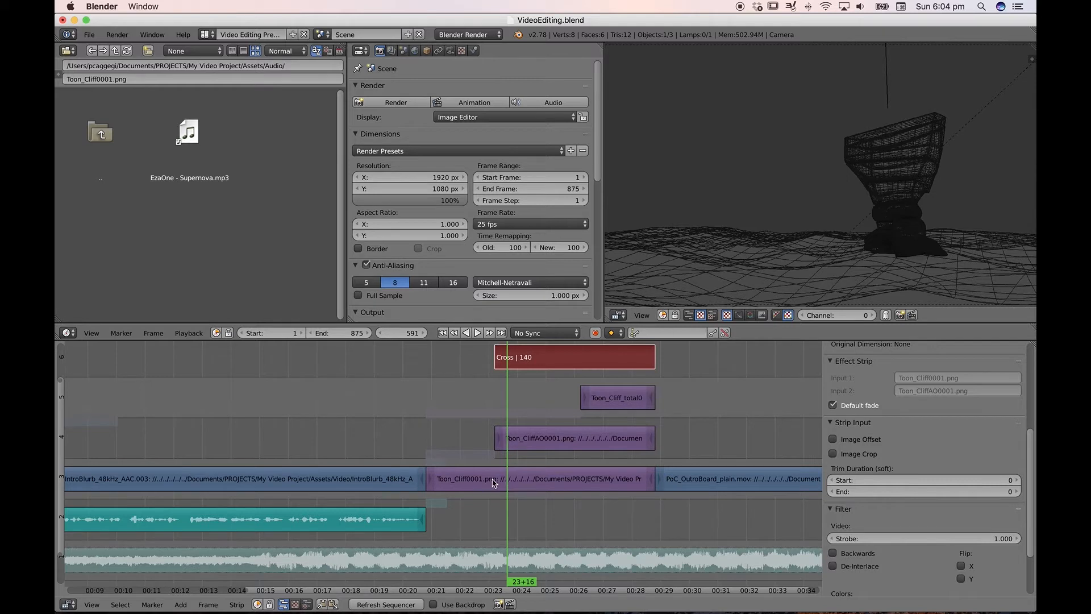
{"action": "key", "text": "alt+a"}
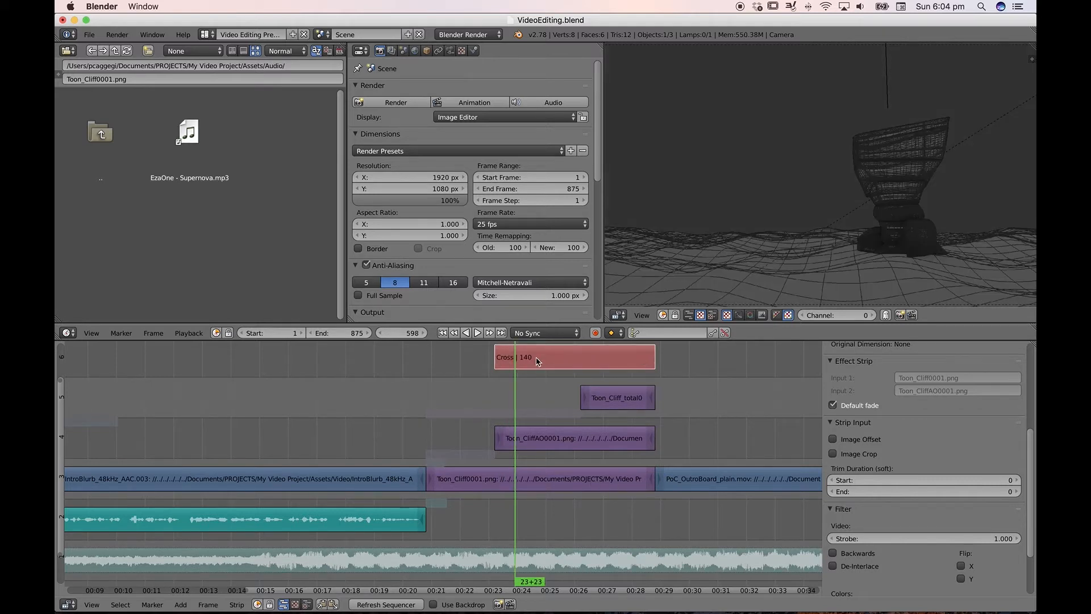
- Shorten the cross dissolve by trimming the end of the Toon_Cliff0001.png strip to frame 595, and play the result
{"action": "right_click", "coordinate": [652, 483]}
{"action": "key", "text": "g"}
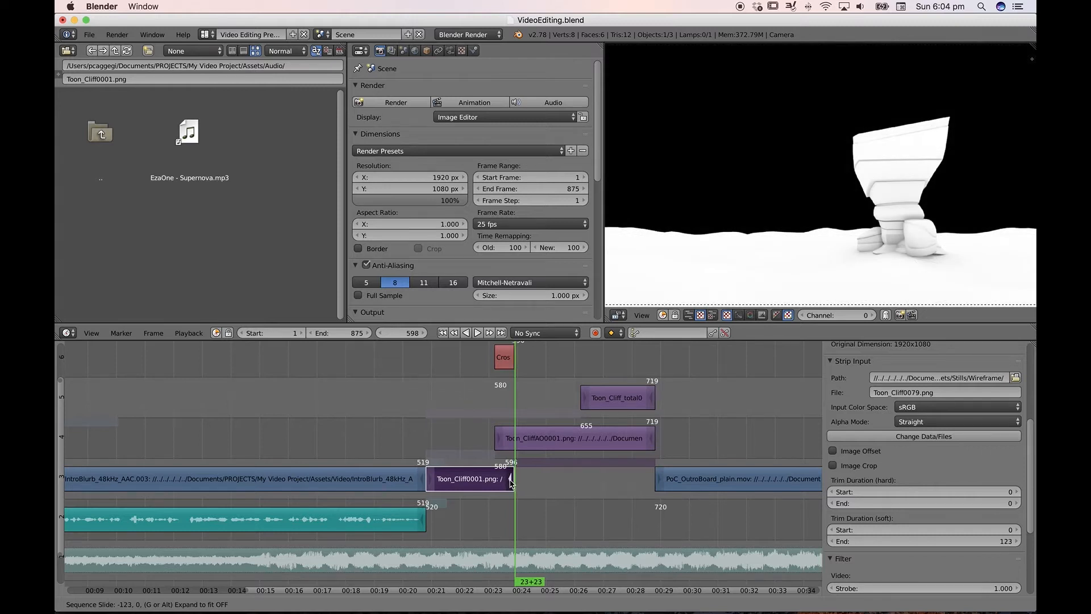
{"action": "left_click", "coordinate": [509, 482]}
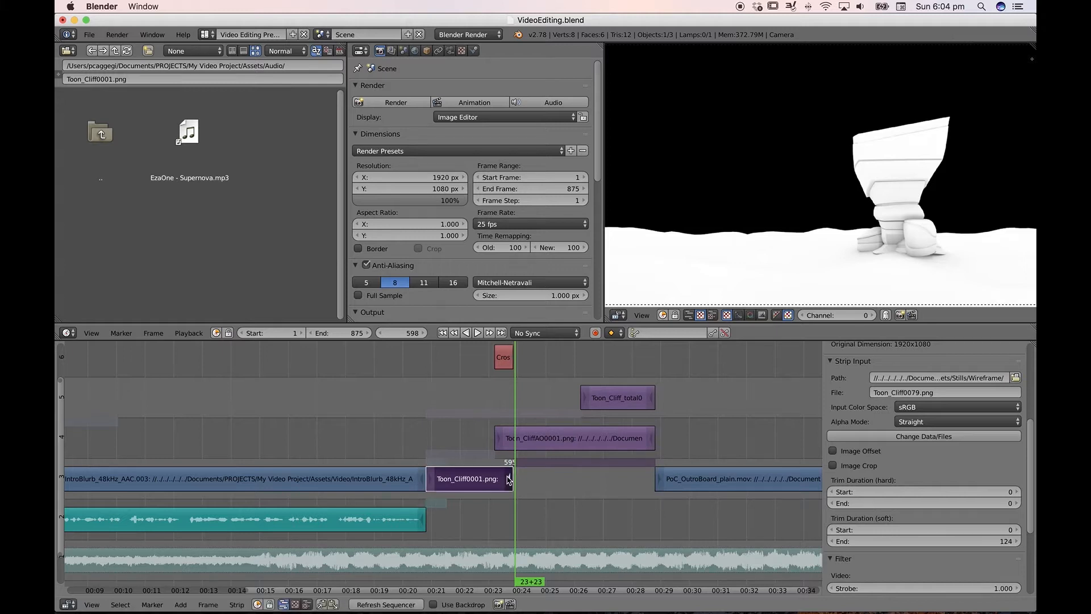
{"action": "left_click", "coordinate": [477, 379]}
{"action": "key", "text": "alt+a"}
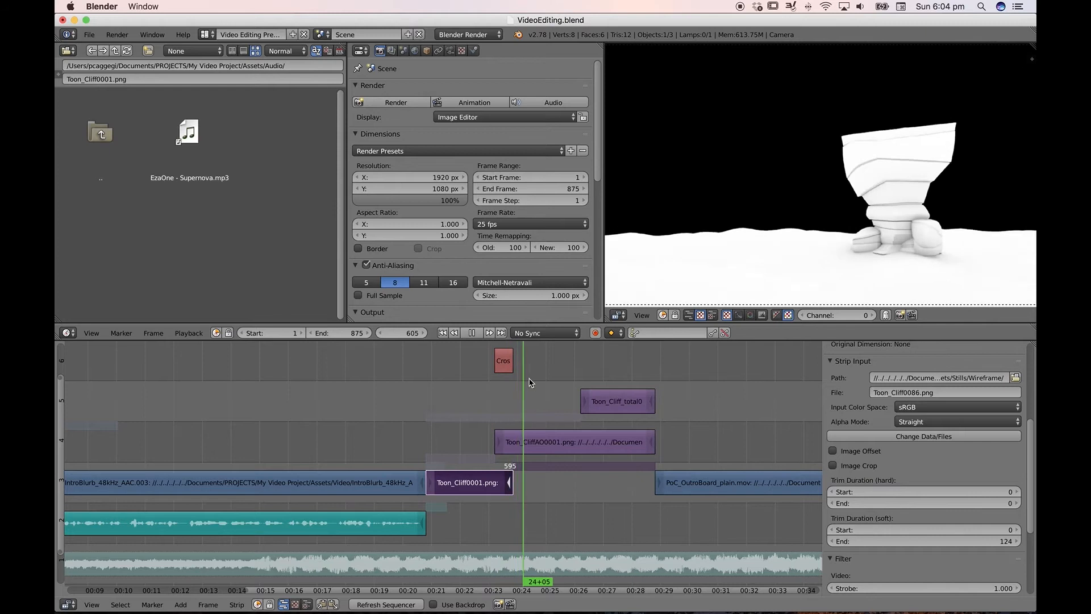
{"action": "left_click", "coordinate": [569, 387]}
{"action": "key", "text": "alt+a"}
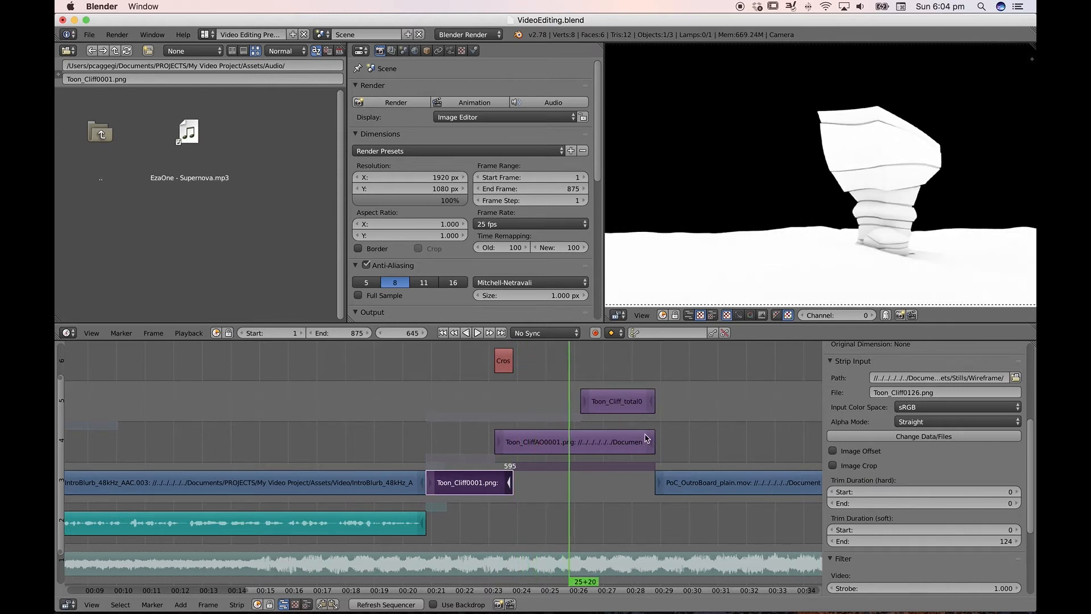
- Trim 49 frames off the end of the Toon_CliffAO0001.png strip and add a Cross effect from it to the Toon_Cliff_total0001.png strip
{"action": "right_click_drag", "start_coordinate": [654, 443], "coordinate": [598, 444]}
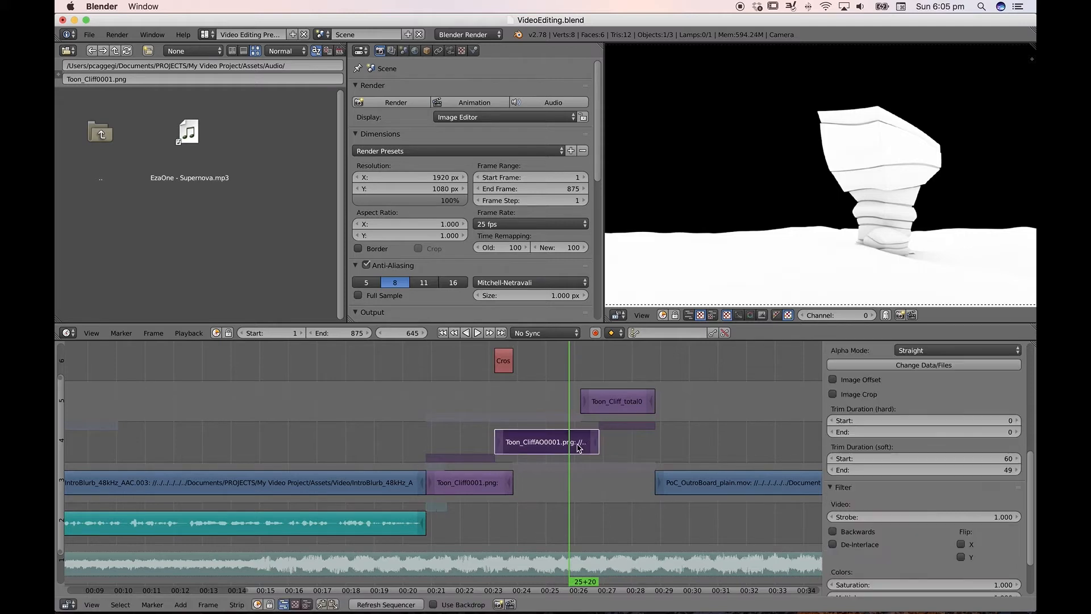
{"action": "right_click", "coordinate": [602, 403]}
{"action": "key", "text": "shift+a"}
{"action": "mouse_move", "coordinate": [603, 403]}
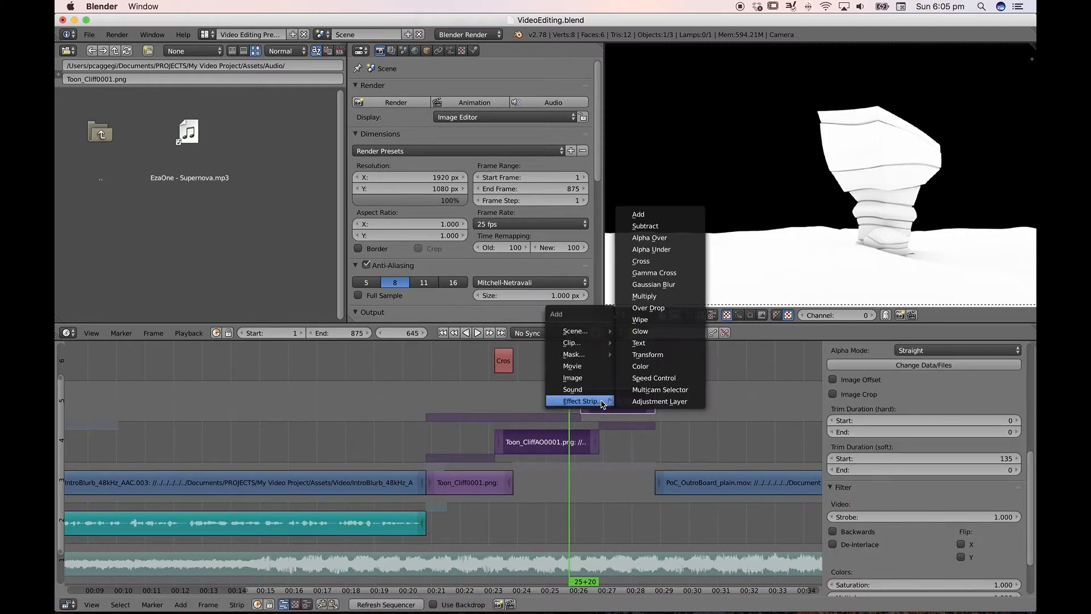
{"action": "left_click", "coordinate": [654, 262]}
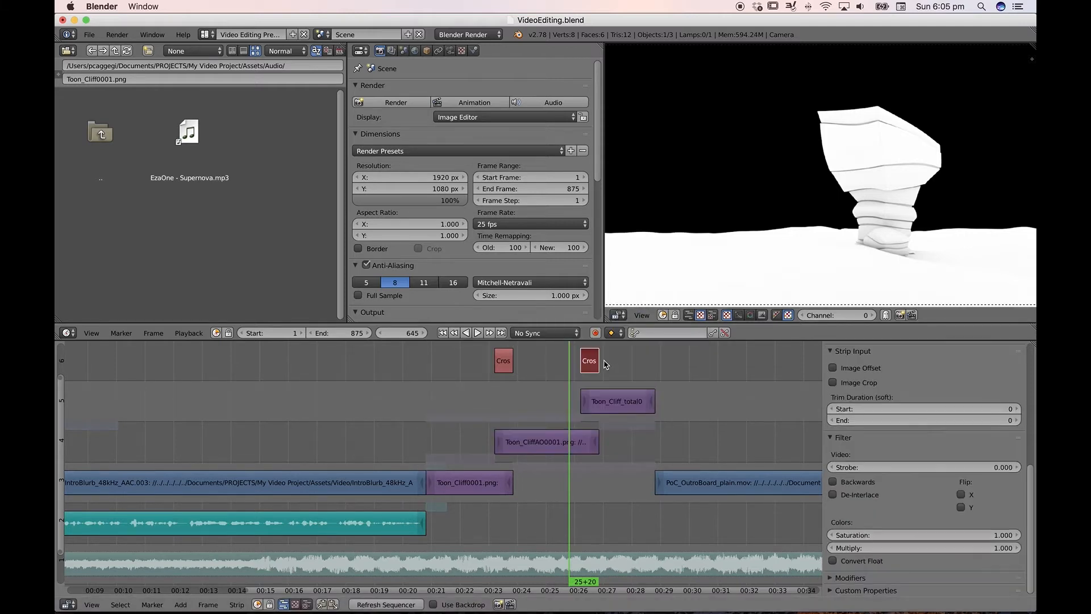
- Play through both cross dissolves and scrub to frame 715, near the end of the Toon_Cliff_total0001.png strip
{"action": "left_click", "coordinate": [485, 392]}
{"action": "key", "text": "alt+a"}
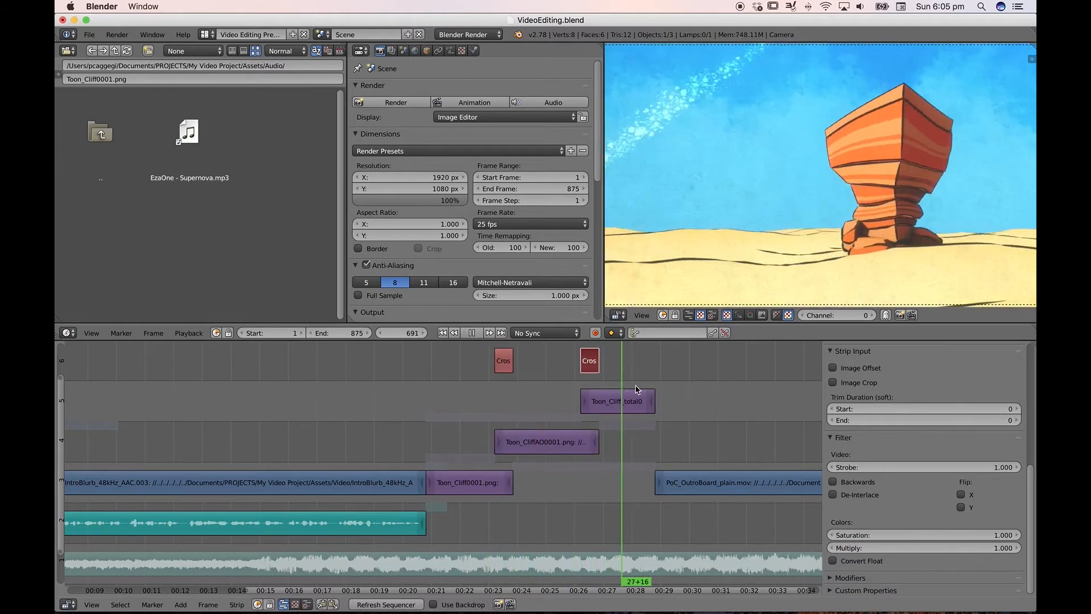
{"action": "left_click_drag", "start_coordinate": [629, 390], "coordinate": [649, 404]}
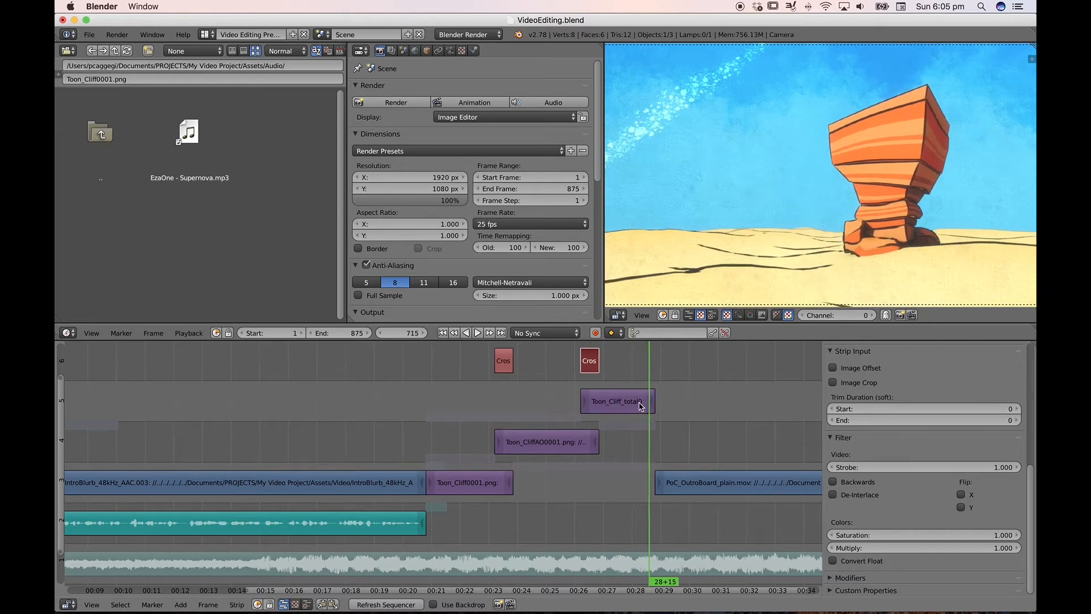
{"action": "middle_click_drag", "start_coordinate": [654, 429], "coordinate": [620, 429]}
{"action": "scroll", "coordinate": [625, 431], "scroll_direction": "right", "scroll_amount": 3}
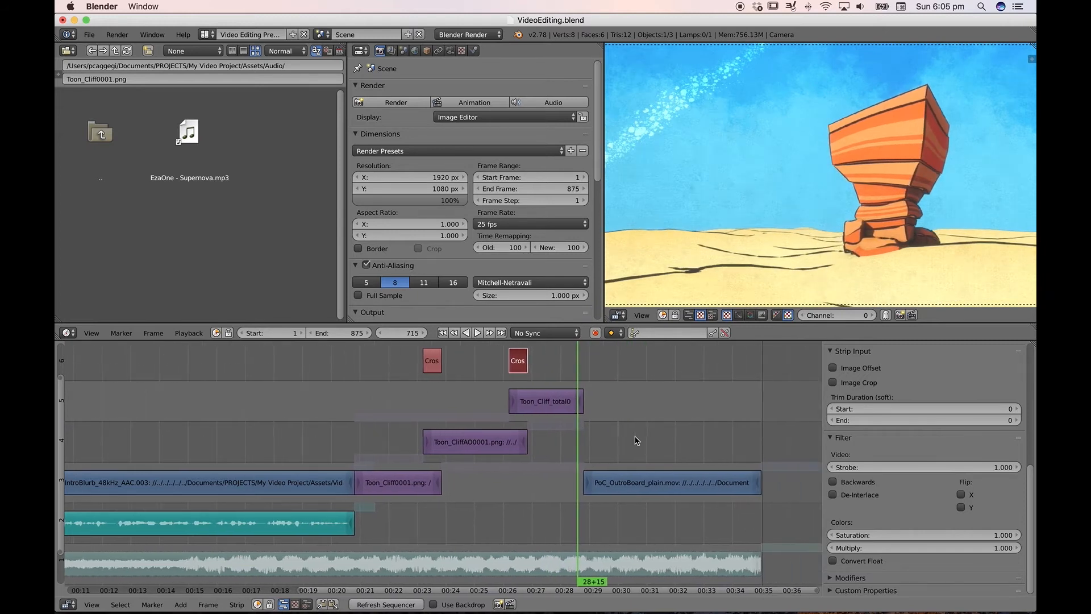
- Extend the end of the Toon_Cliff_total0001.png strip to frame 731 so it overlaps the outro, and play the overlap
{"action": "right_click", "coordinate": [634, 488]}
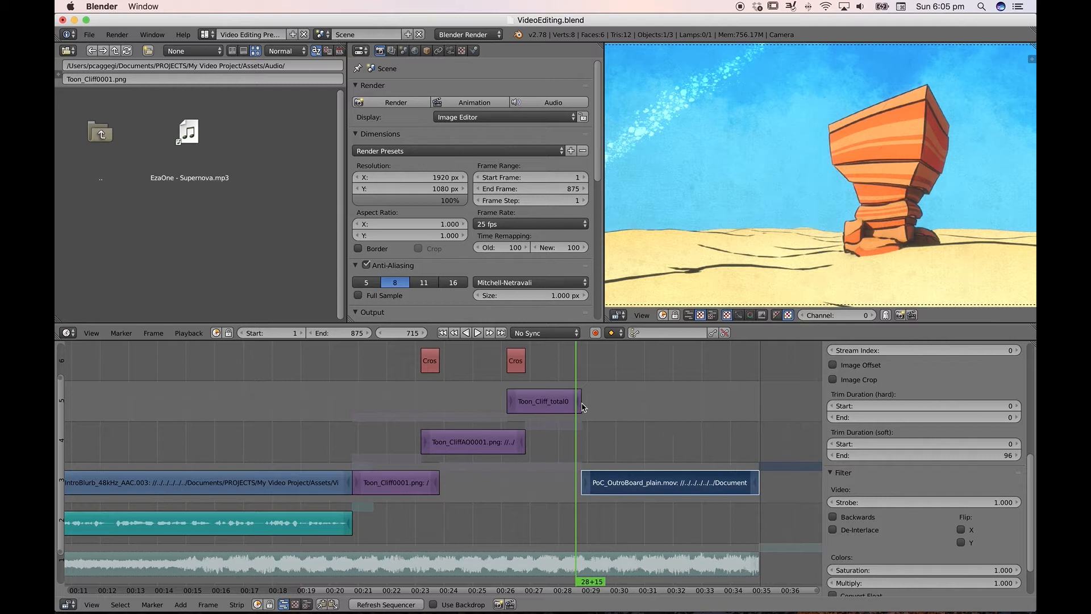
{"action": "right_click_drag", "start_coordinate": [581, 405], "coordinate": [594, 405]}
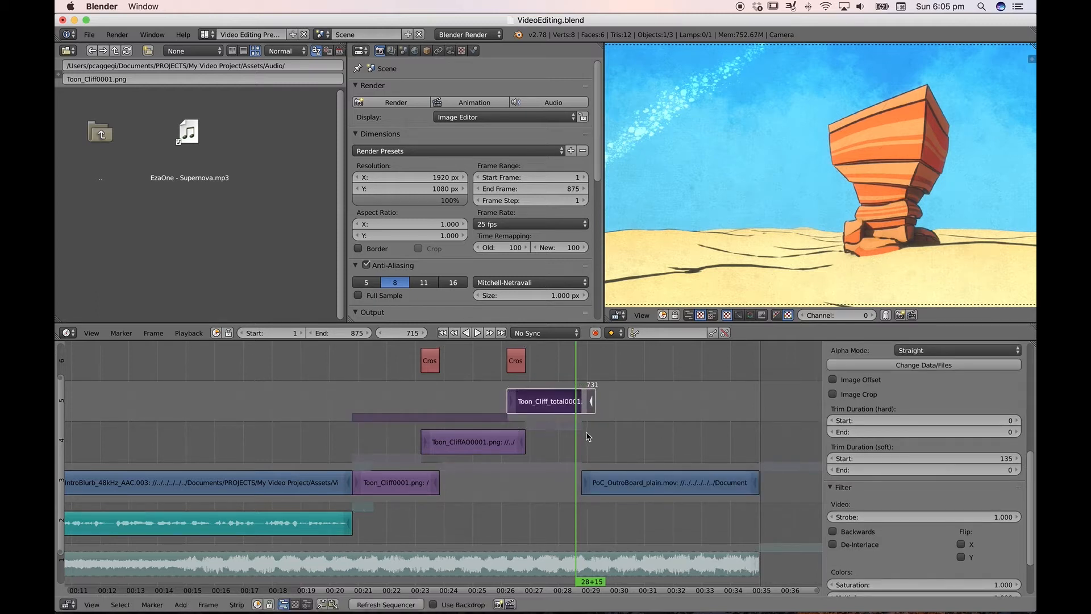
{"action": "key", "text": "alt+a"}
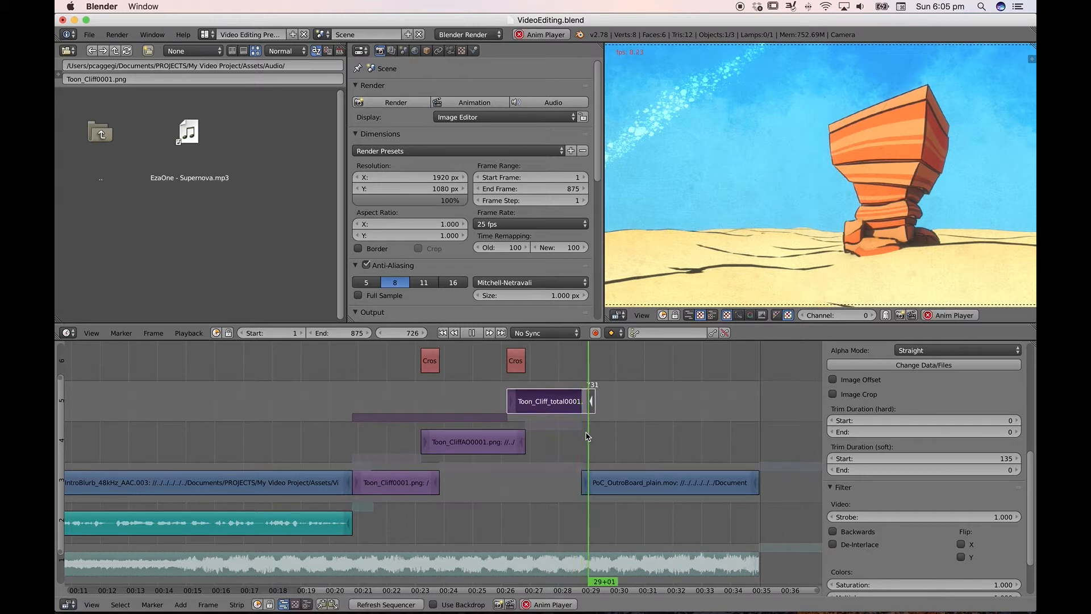
{"action": "key", "text": "alt+a"}
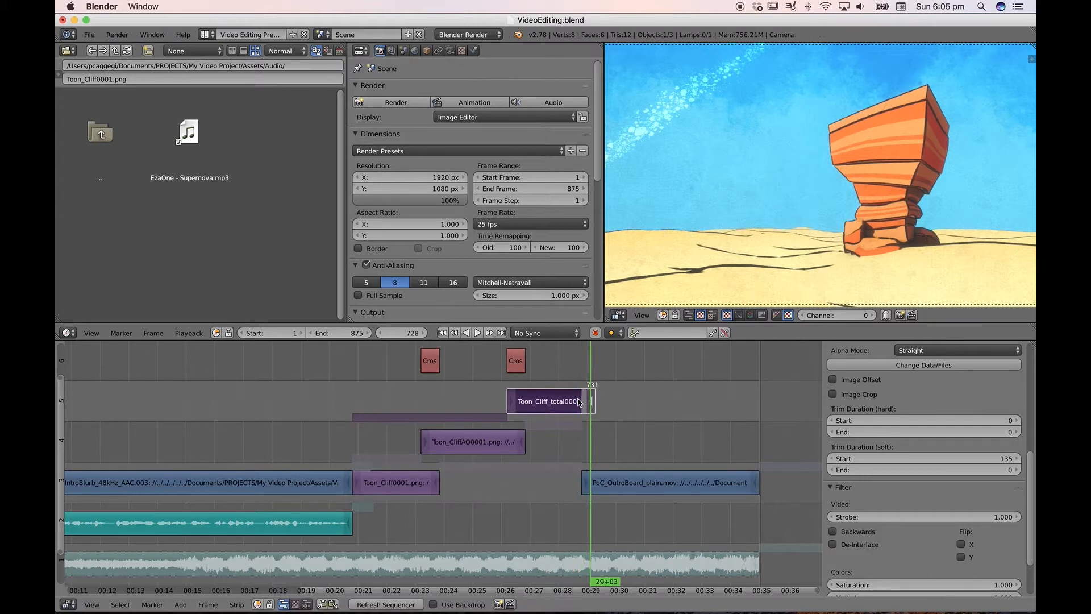
{"action": "right_click", "coordinate": [575, 404]}
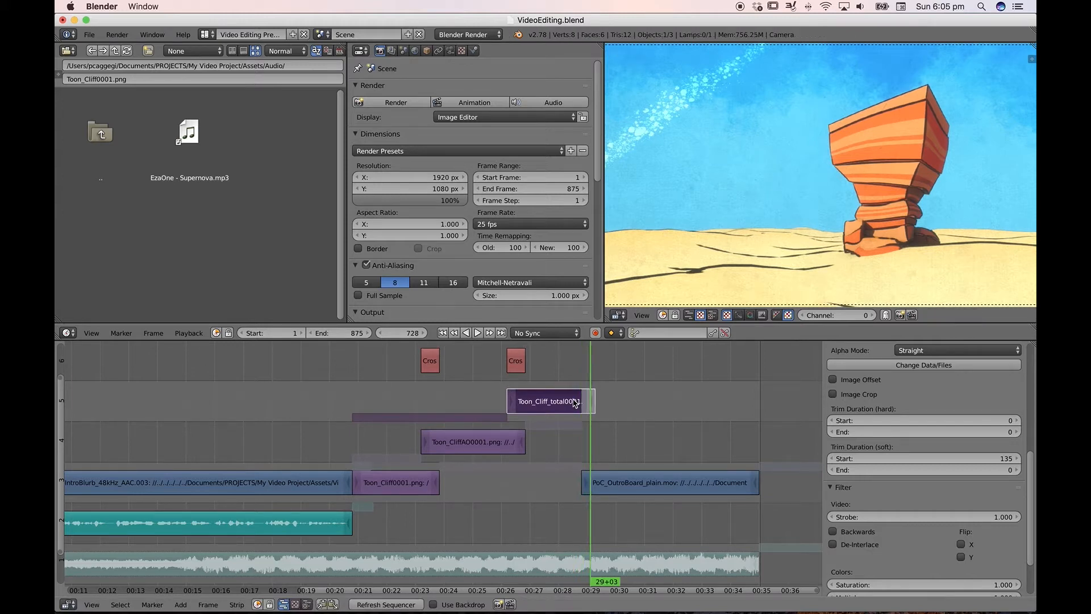
- Move the PoC_OutroBoard_plain.mov strip up to channel 6 and add a Wipe effect from the Toon_Cliff_total0001.png strip to it
{"action": "right_click", "coordinate": [610, 488]}
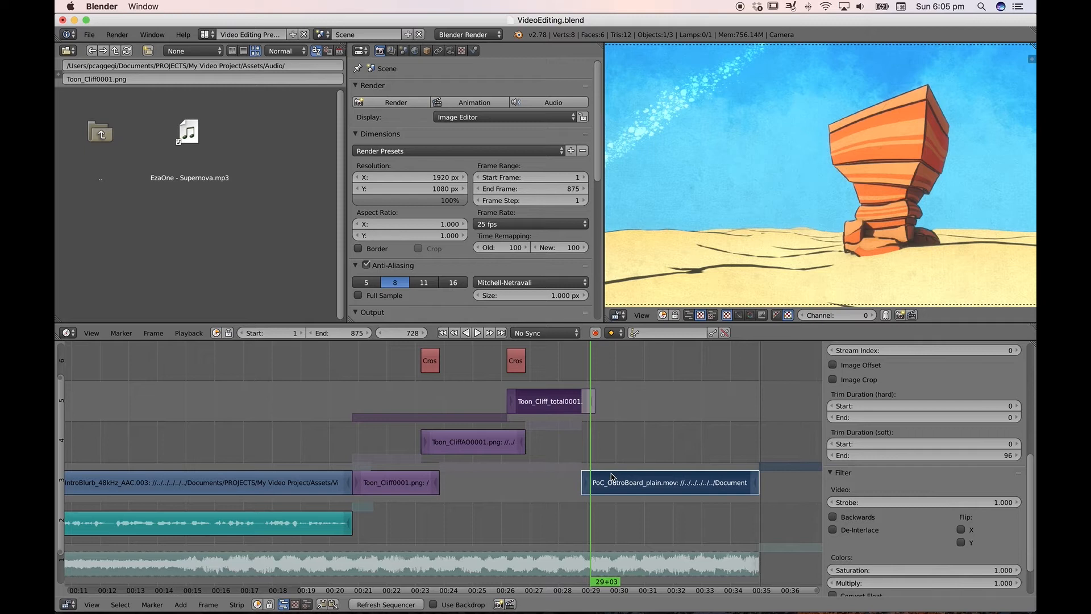
{"action": "right_click_drag", "start_coordinate": [644, 482], "coordinate": [642, 369]}
{"action": "scroll", "coordinate": [563, 482], "scroll_direction": "up", "scroll_amount": 6, "text": "shift"}
{"action": "right_click", "coordinate": [564, 482]}
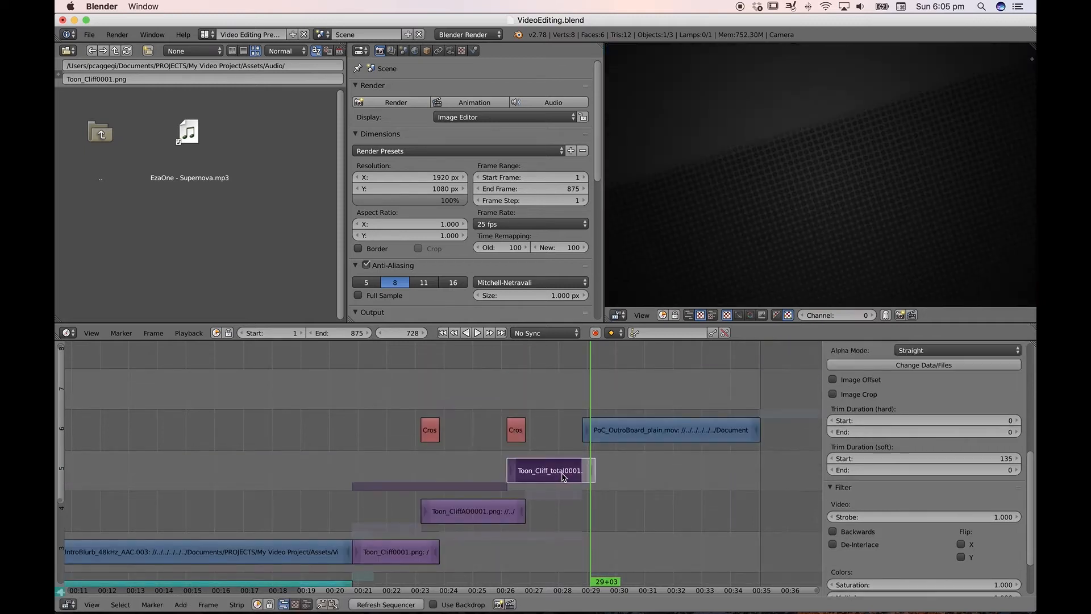
{"action": "right_click", "coordinate": [608, 435]}
{"action": "key", "text": "shift+a"}
{"action": "mouse_move", "coordinate": [620, 459]}
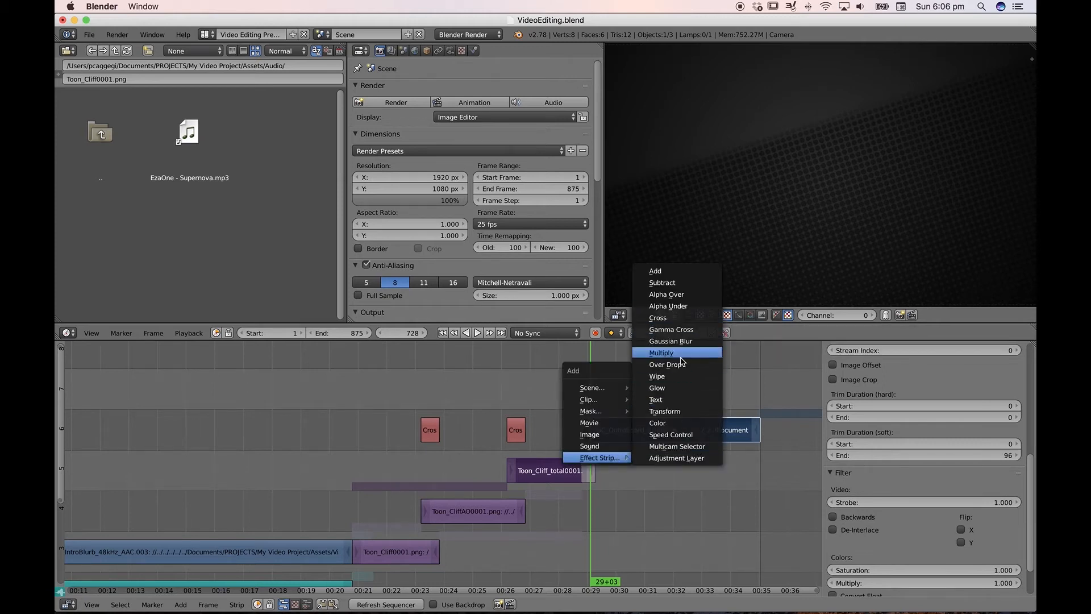
{"action": "left_click", "coordinate": [674, 388]}
{"action": "key", "text": "Return"}
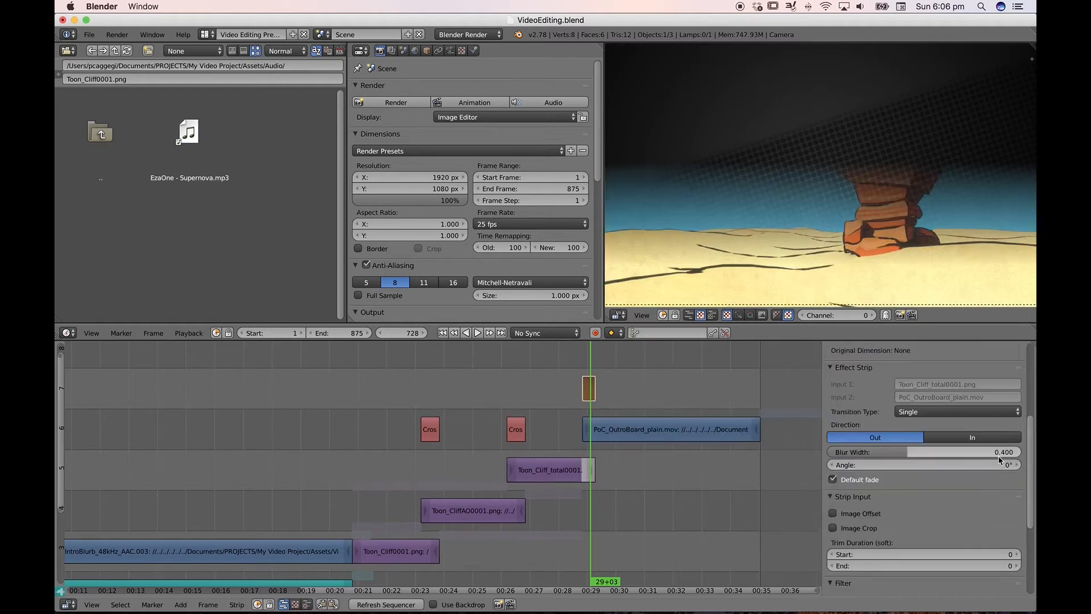
- Set the outro wipe's angle to -18°, trying -30° and -20° first
{"action": "left_click", "coordinate": [999, 463]}
{"action": "type", "text": "-3"}
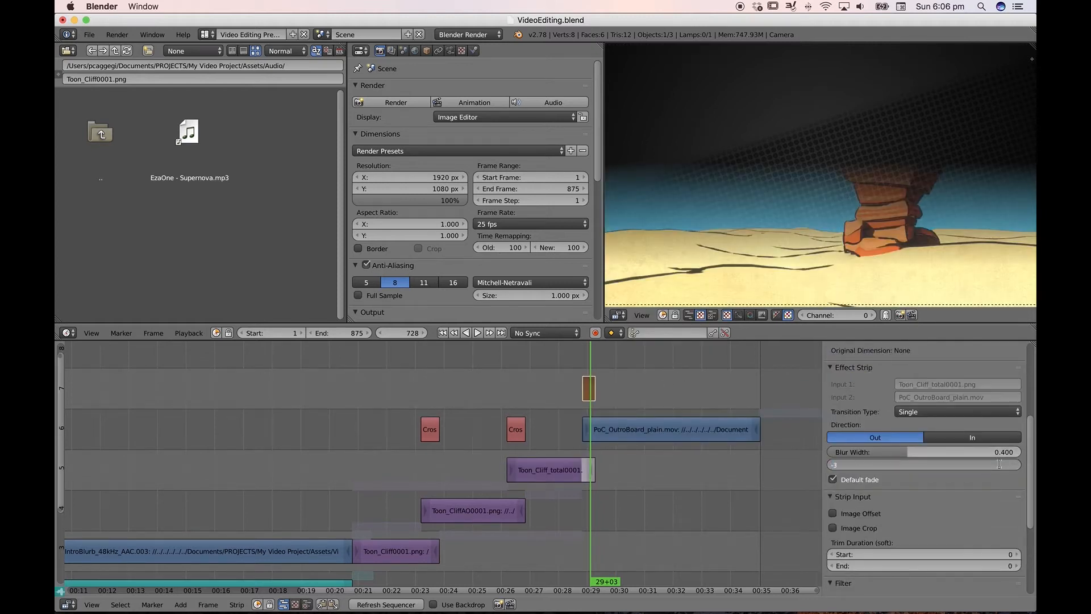
{"action": "type", "text": "0"}
{"action": "key", "text": "Return"}
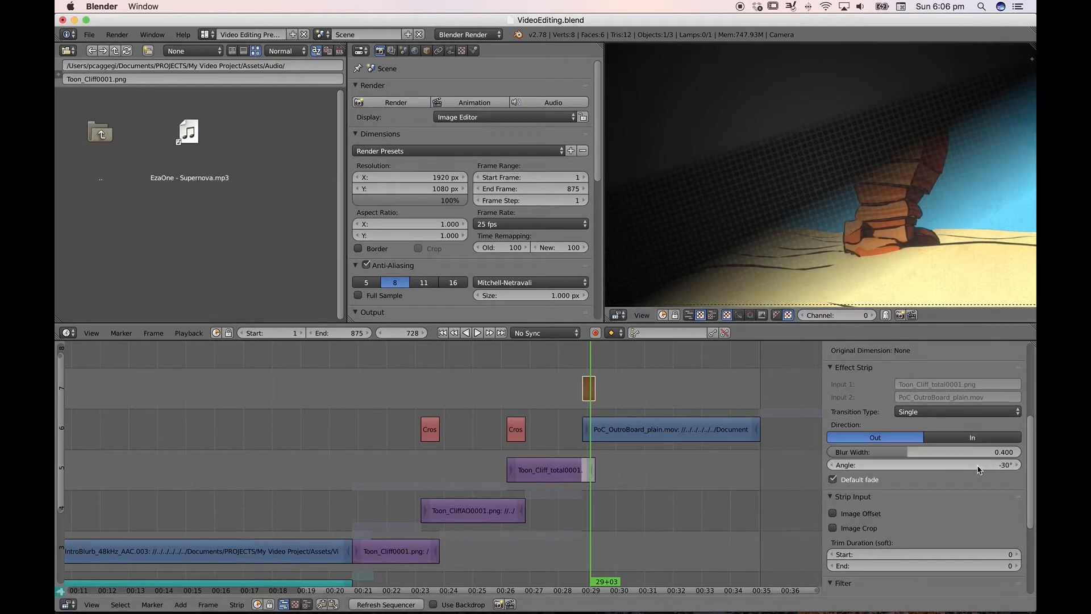
{"action": "mouse_move", "coordinate": [924, 465]}
{"action": "left_mouse_down"}
{"action": "mouse_move", "coordinate": [913, 464]}
{"action": "mouse_move", "coordinate": [940, 465]}
{"action": "left_mouse_up"}
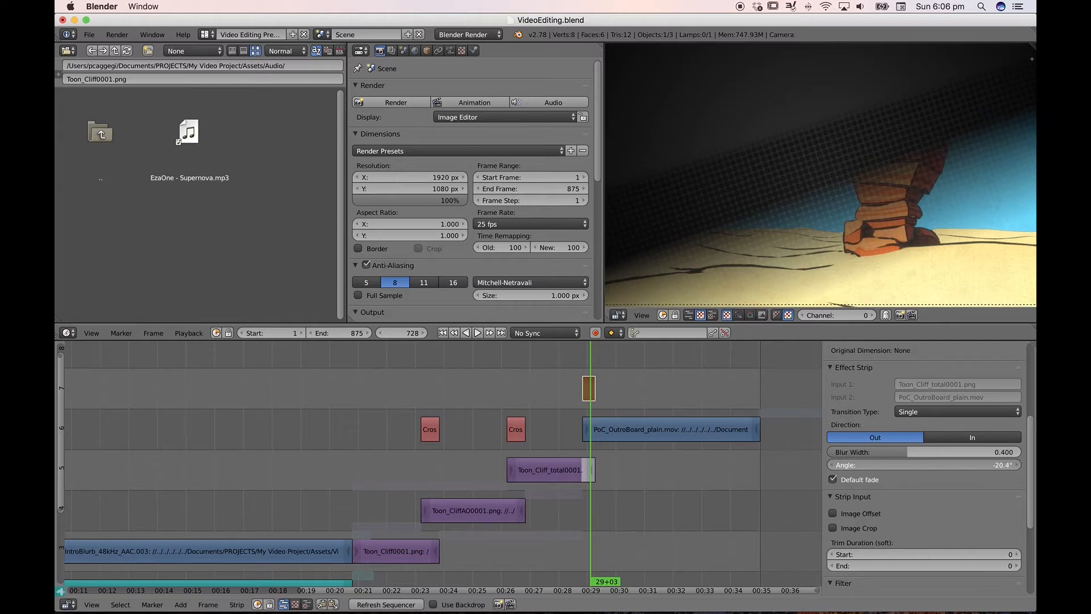
{"action": "left_click_drag", "start_coordinate": [940, 465], "coordinate": [988, 469]}
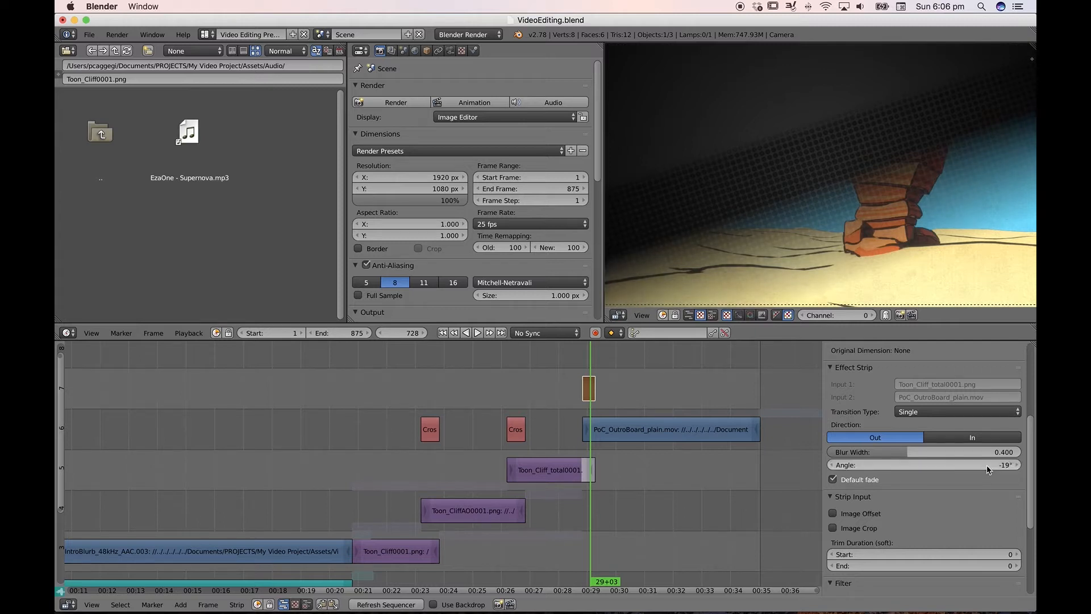
{"action": "left_click", "coordinate": [996, 469]}
{"action": "type", "text": "-20"}
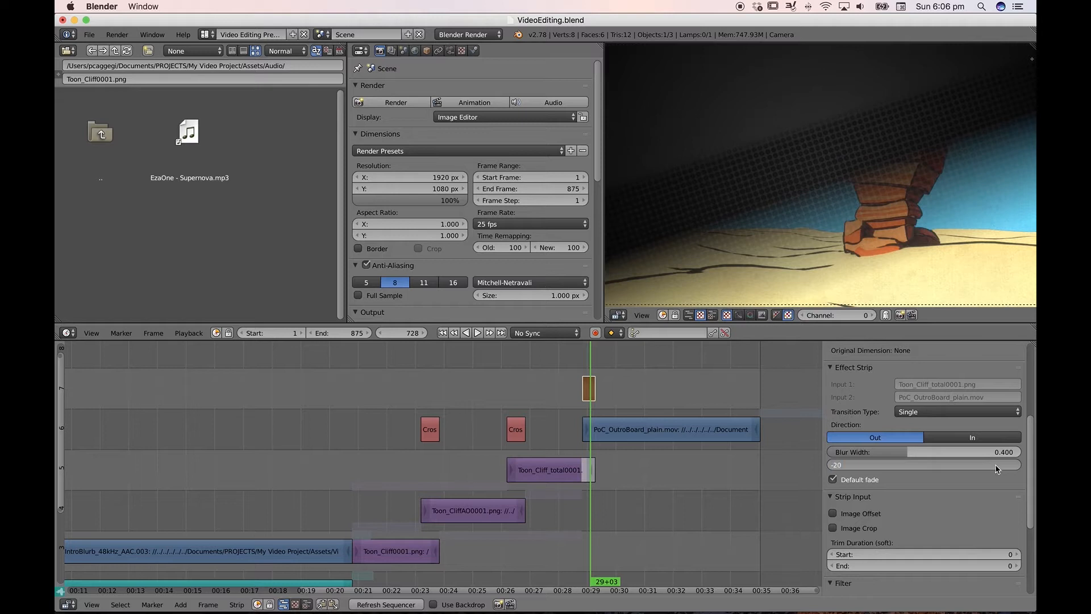
{"action": "key", "text": "Return"}
{"action": "left_click_drag", "start_coordinate": [984, 466], "coordinate": [996, 466]}
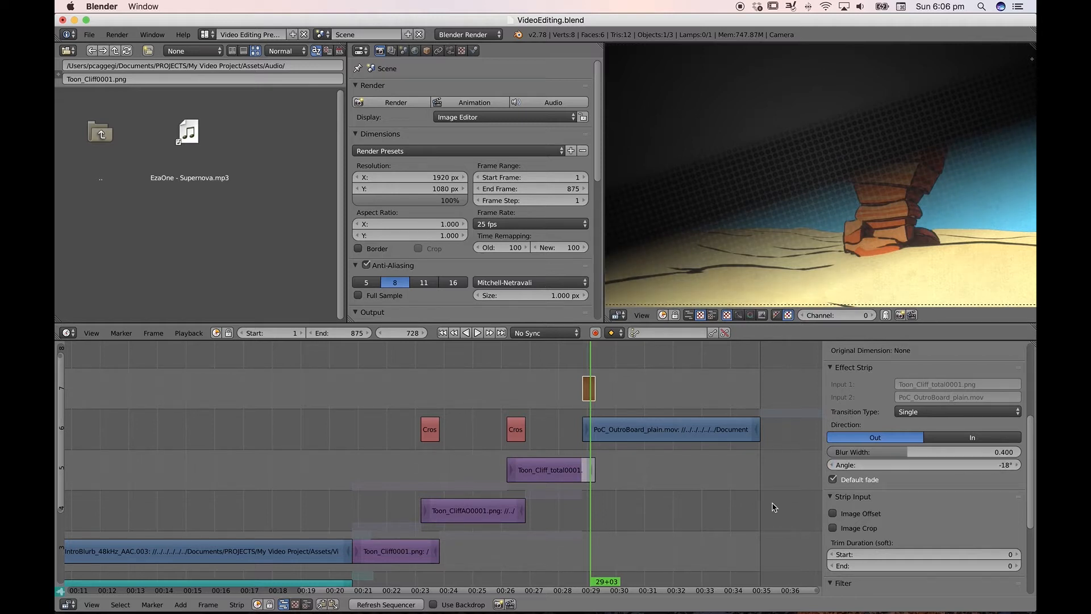
- Scrub the start of the outro wipe and move the PoC_OutroBoard_plain.mov strip down to channel 3, starting at frame 719
{"action": "mouse_move", "coordinate": [581, 362]}
{"action": "left_mouse_down"}
{"action": "mouse_move", "coordinate": [737, 364]}
{"action": "mouse_move", "coordinate": [584, 373]}
{"action": "left_mouse_up"}
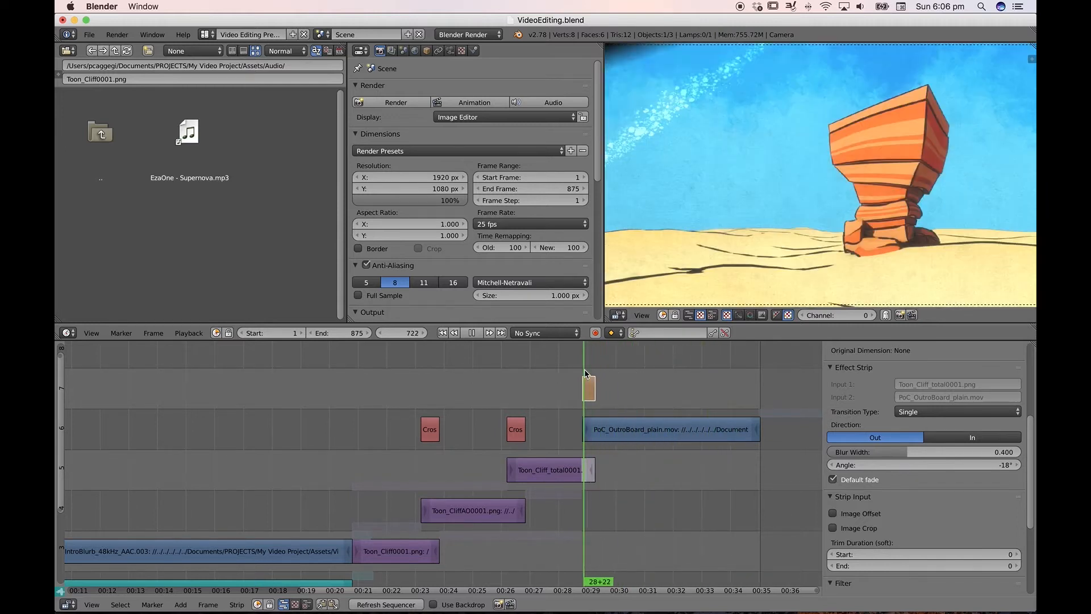
{"action": "scroll", "coordinate": [545, 384], "scroll_direction": "down", "scroll_amount": 2, "text": "shift"}
{"action": "scroll", "coordinate": [545, 385], "scroll_direction": "down", "scroll_amount": 2, "text": "shift"}
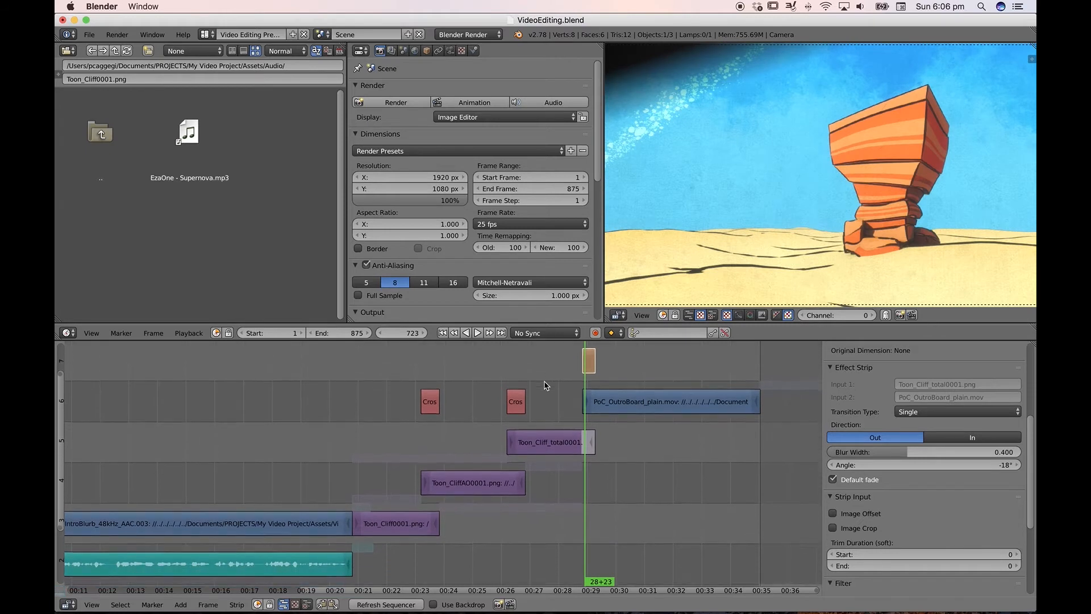
{"action": "right_click", "coordinate": [647, 396]}
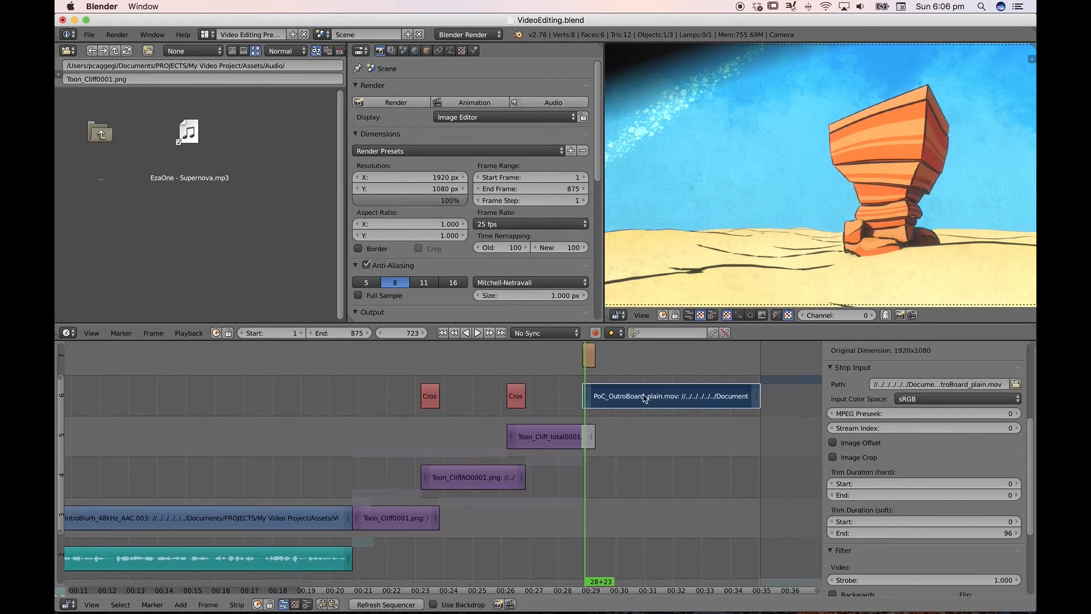
{"action": "key", "text": "g"}
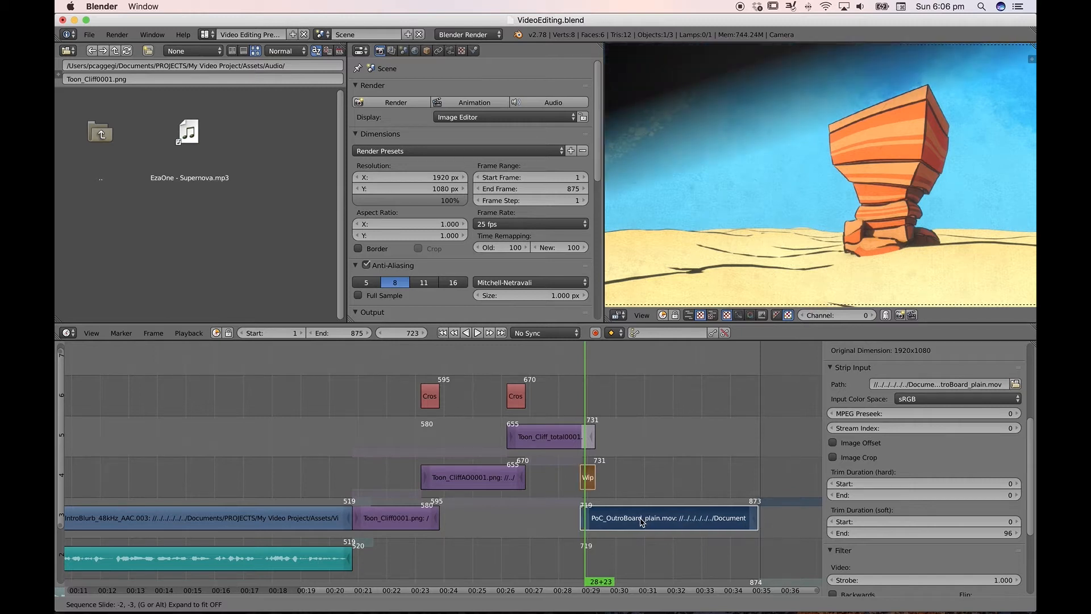
{"action": "left_click", "coordinate": [642, 521]}
- Scrub to frame 725 and move the outro's Wipe strip up to channel 6
{"action": "left_click_drag", "start_coordinate": [591, 387], "coordinate": [587, 421]}
{"action": "right_click", "coordinate": [587, 483]}
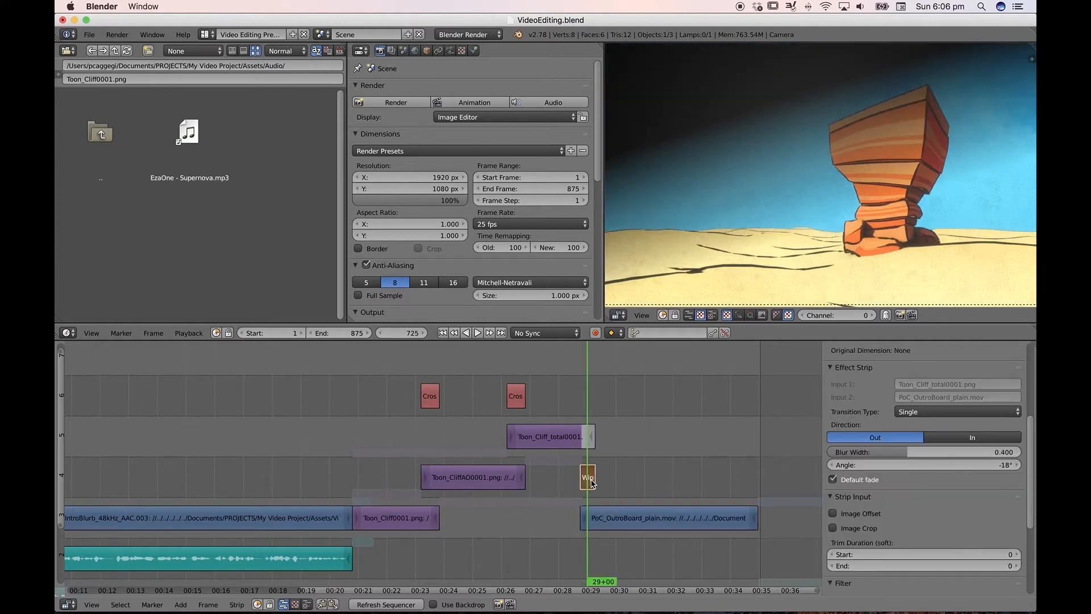
{"action": "key", "text": "g"}
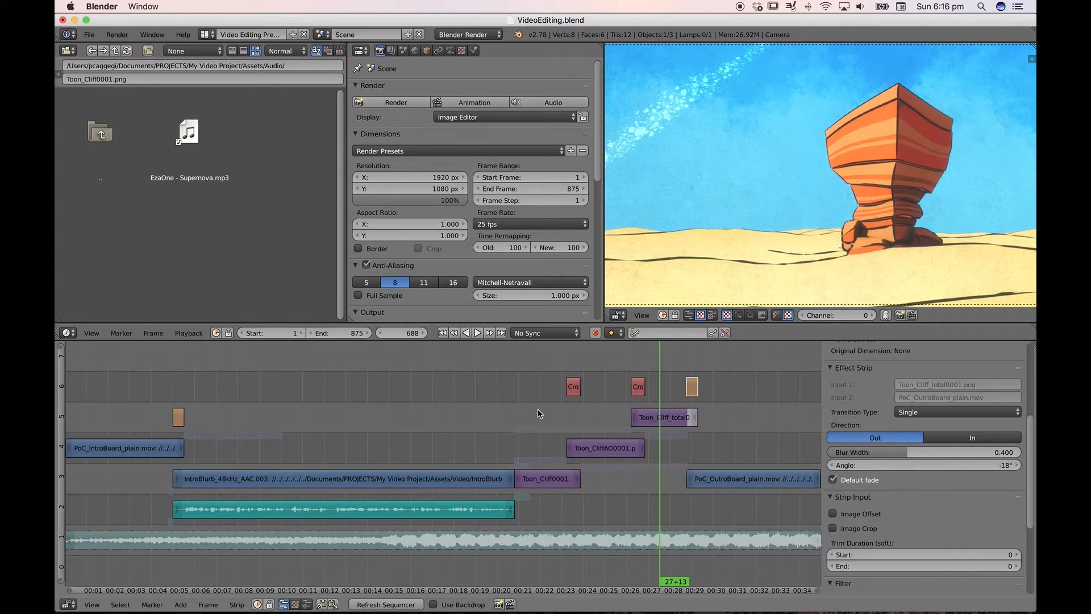
- Scrub to frame 726 and delete the Wipe strip between the Toon_Cliff_total0001.png strip and the outro
{"action": "left_click_drag", "start_coordinate": [690, 360], "coordinate": [692, 376]}
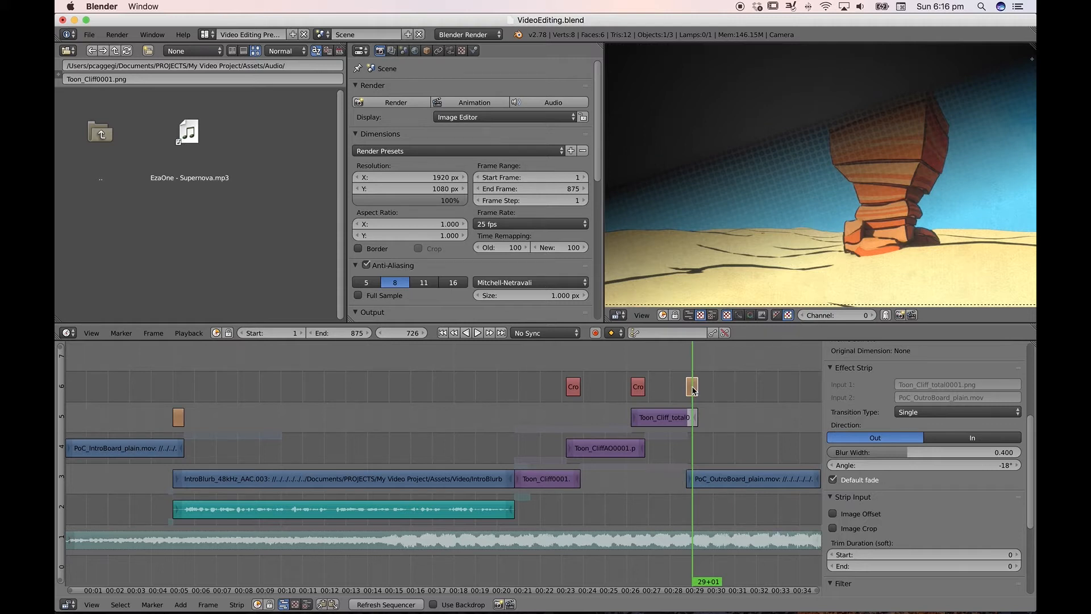
{"action": "right_click", "coordinate": [693, 388]}
{"action": "key", "text": "x"}
{"action": "left_click", "coordinate": [693, 390]}
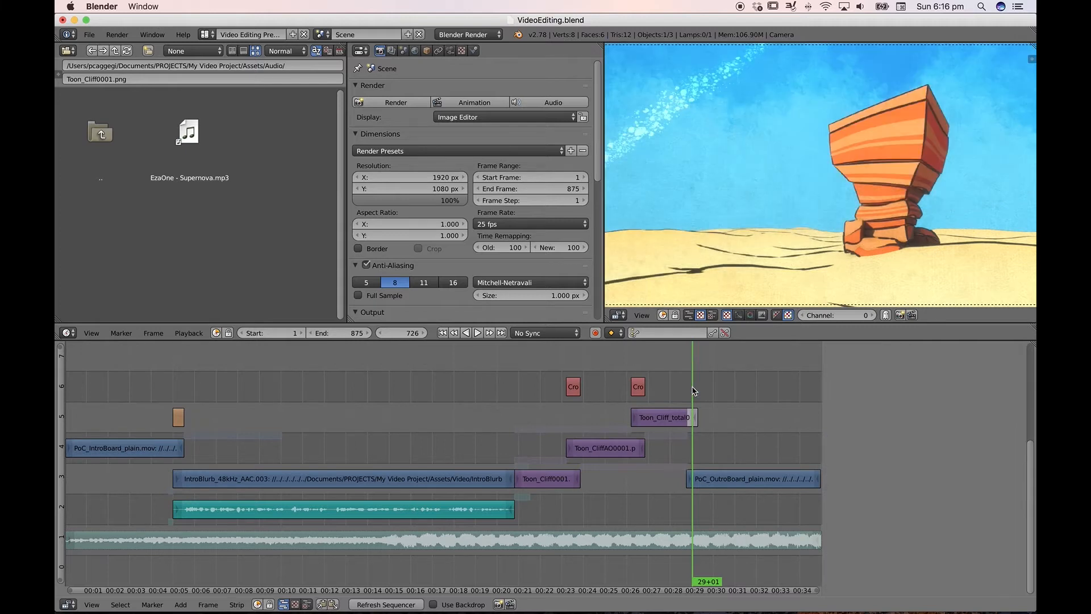
- Move the PoC_OutroBoard_plain.mov strip up to channel 6
{"action": "right_click", "coordinate": [732, 485]}
{"action": "key", "text": "g"}
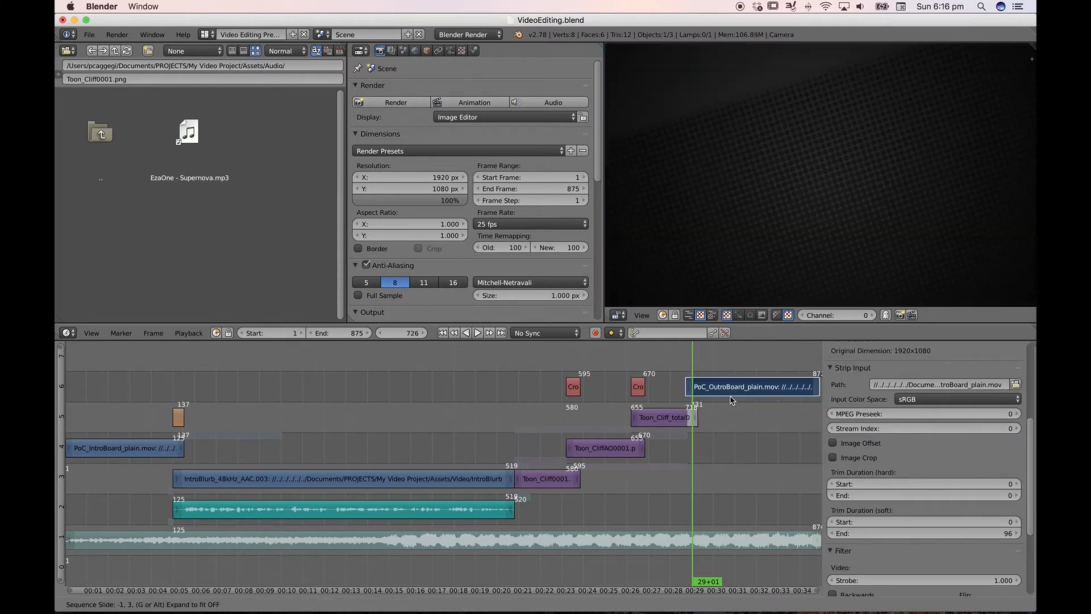
{"action": "left_click", "coordinate": [731, 400]}
- Group the three Toon_Cliff image sequences and their two Cross effects into a meta strip and move it to channel 3
{"action": "right_click", "coordinate": [565, 478]}
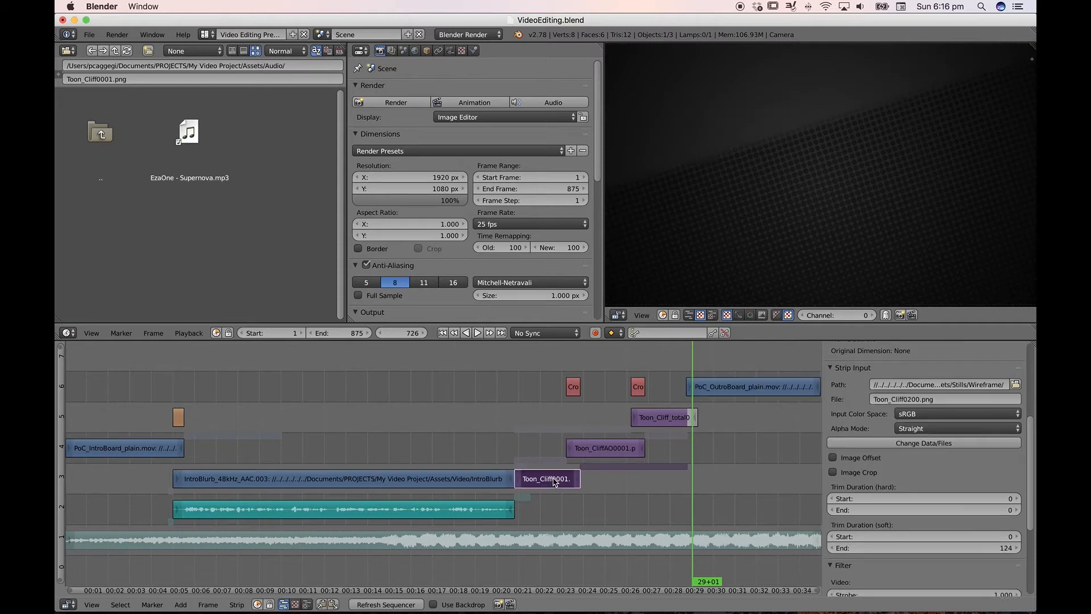
{"action": "right_click", "coordinate": [604, 454]}
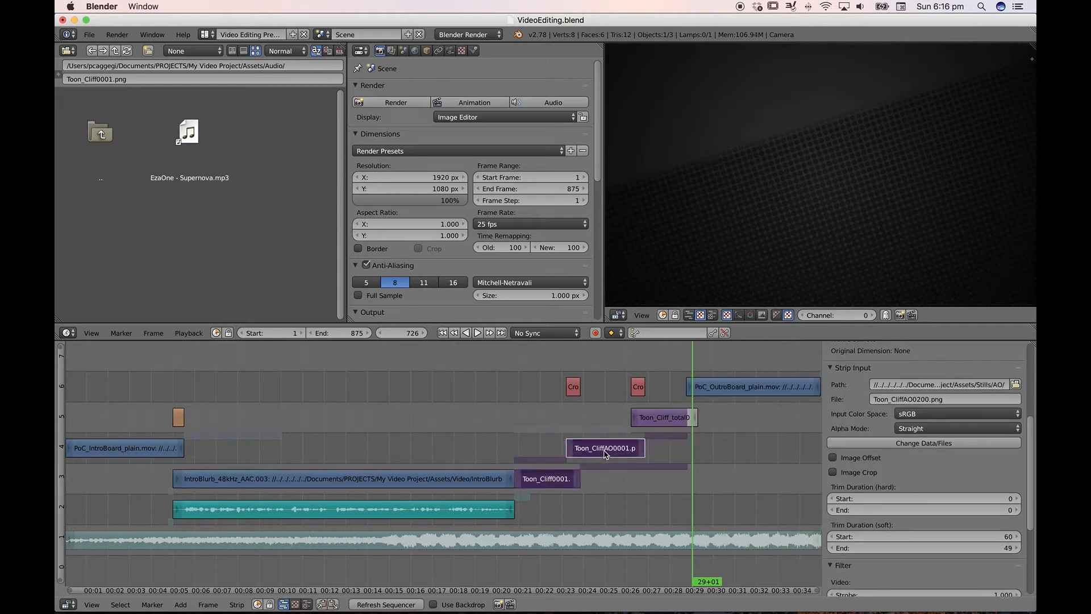
{"action": "right_click", "coordinate": [662, 421]}
{"action": "right_click", "coordinate": [573, 391]}
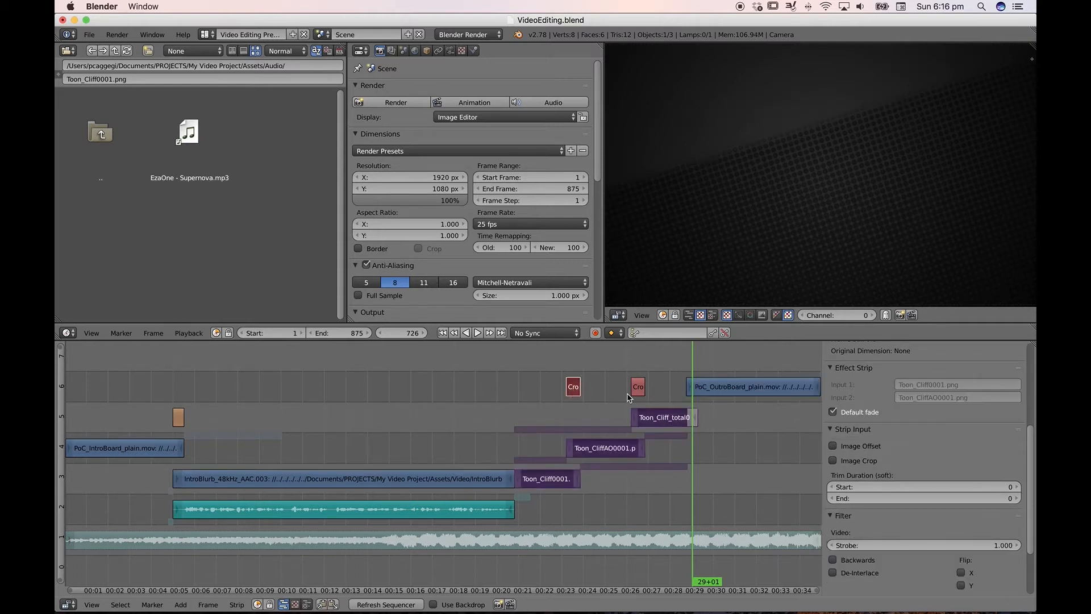
{"action": "right_click", "coordinate": [638, 391]}
{"action": "key", "text": "ctrl+g"}
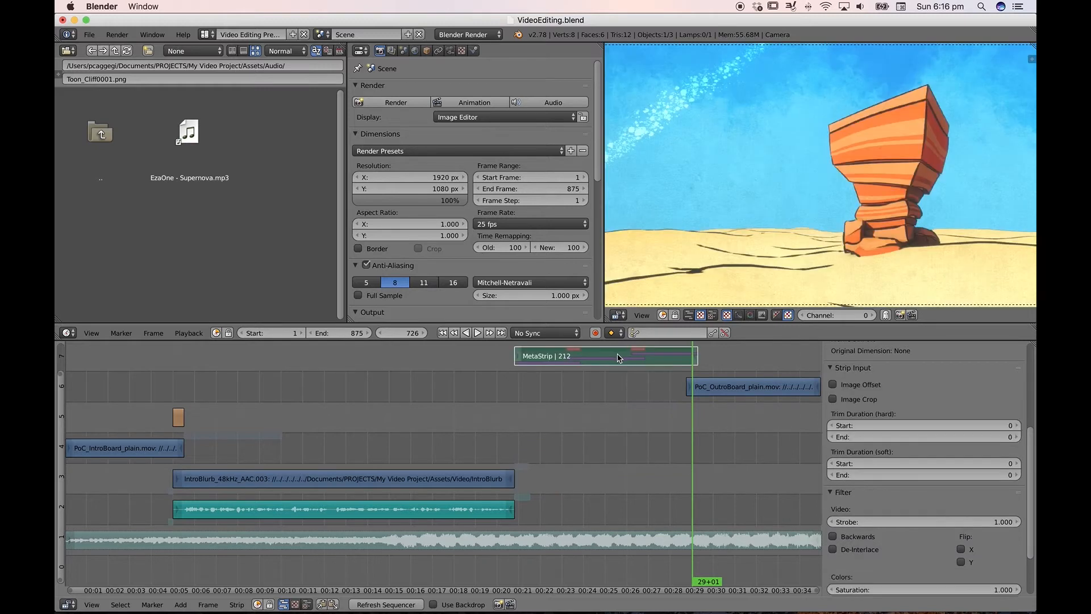
{"action": "right_click_drag", "start_coordinate": [613, 356], "coordinate": [613, 475]}
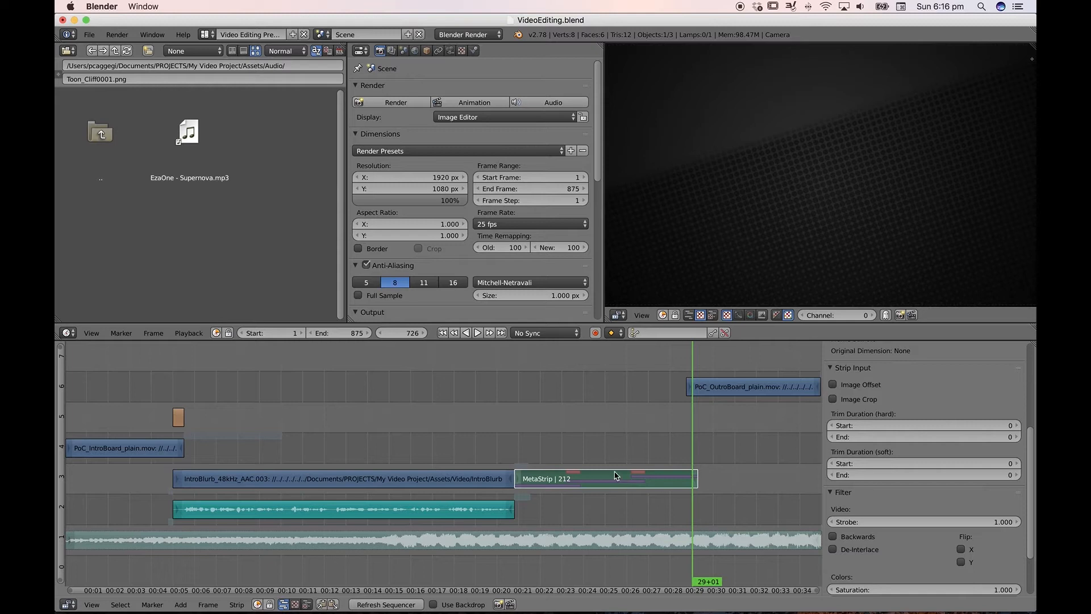
- Examine the meta strip up close and scrub through its first cross dissolve to frame 619
{"action": "scroll", "coordinate": [617, 476], "scroll_direction": "up", "scroll_amount": 5}
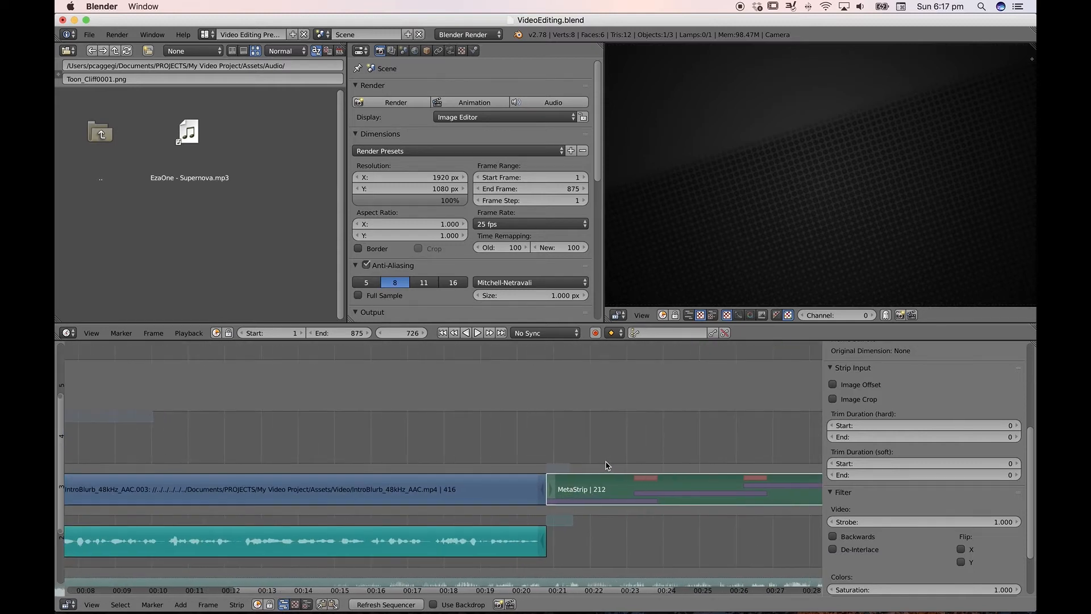
{"action": "scroll", "coordinate": [606, 465], "scroll_direction": "right", "scroll_amount": 4, "text": "ctrl"}
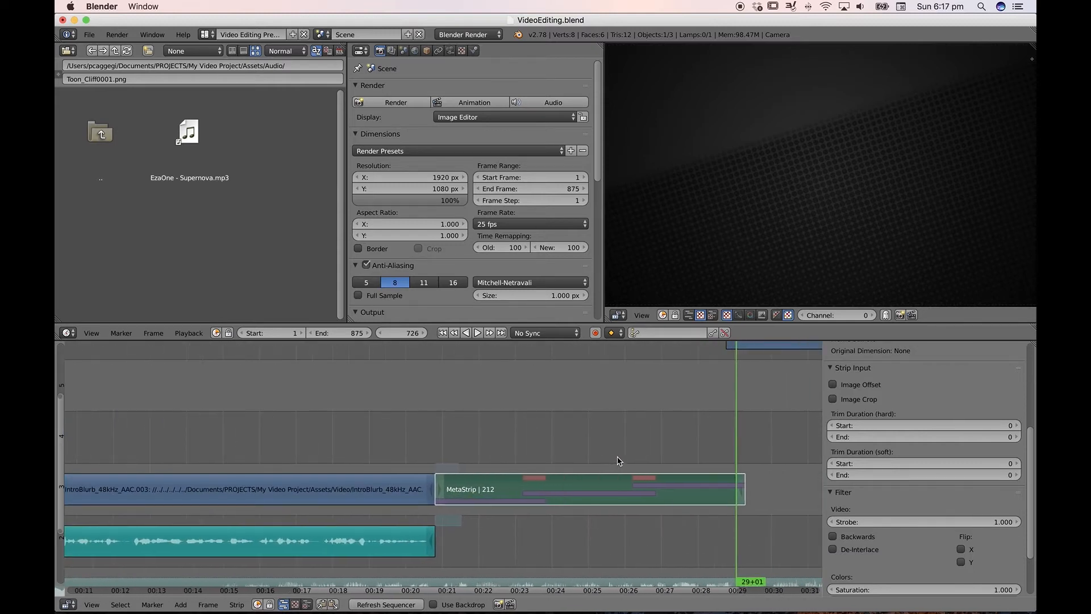
{"action": "scroll", "coordinate": [620, 460], "scroll_direction": "down", "scroll_amount": 2, "text": "shift"}
{"action": "scroll", "coordinate": [611, 462], "scroll_direction": "right", "scroll_amount": 6, "text": "ctrl"}
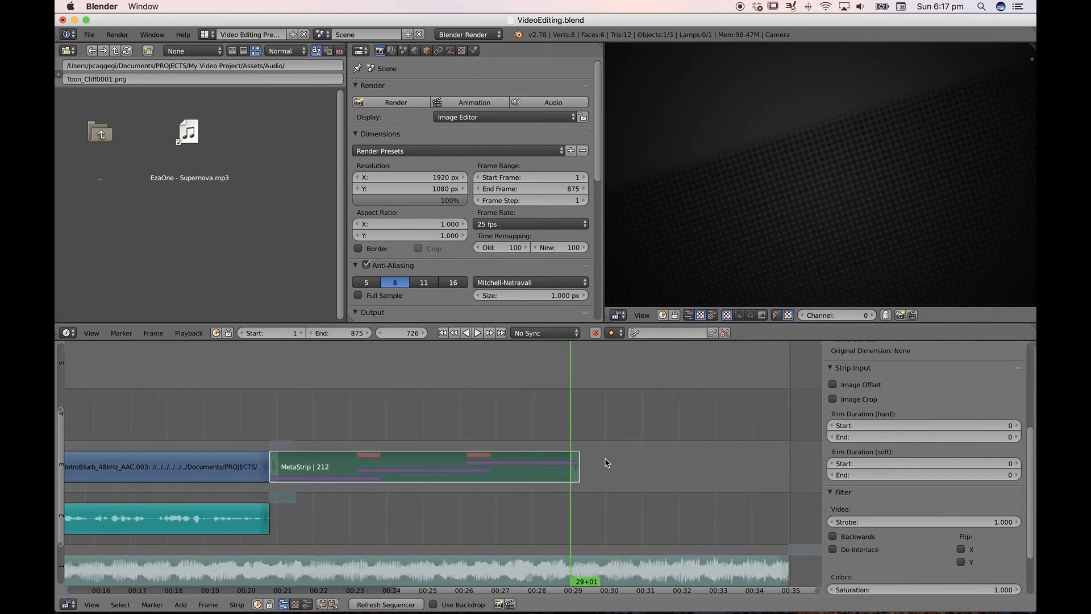
{"action": "scroll", "coordinate": [602, 463], "scroll_direction": "left", "scroll_amount": 3, "text": "ctrl"}
{"action": "scroll", "coordinate": [458, 478], "scroll_direction": "up", "scroll_amount": 2}
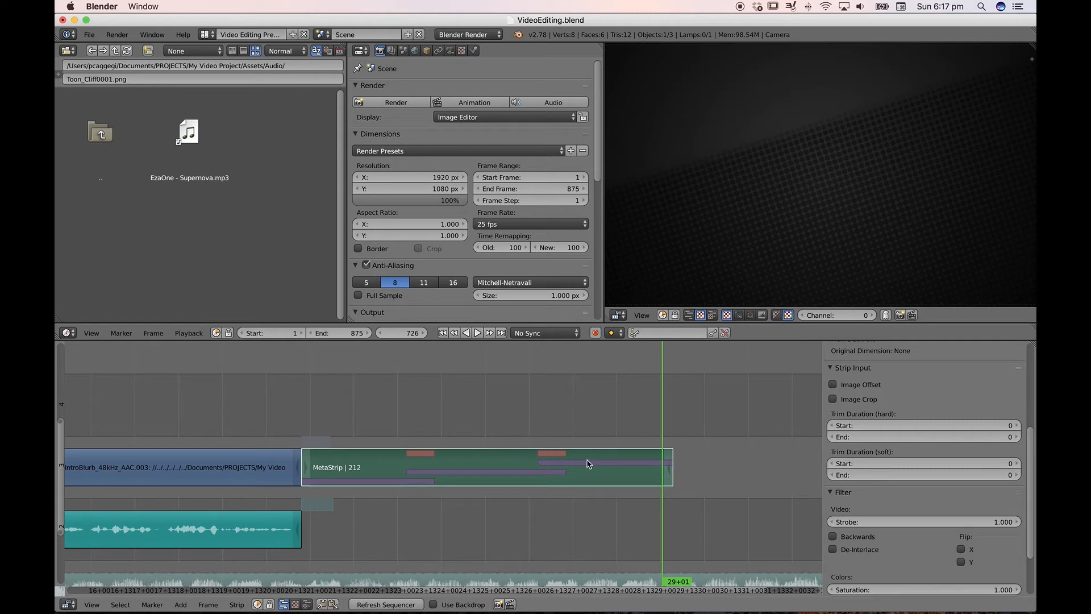
{"action": "left_click", "coordinate": [317, 413]}
{"action": "left_click_drag", "start_coordinate": [318, 413], "coordinate": [474, 425]}
{"action": "scroll", "coordinate": [473, 426], "scroll_direction": "down", "scroll_amount": 2}
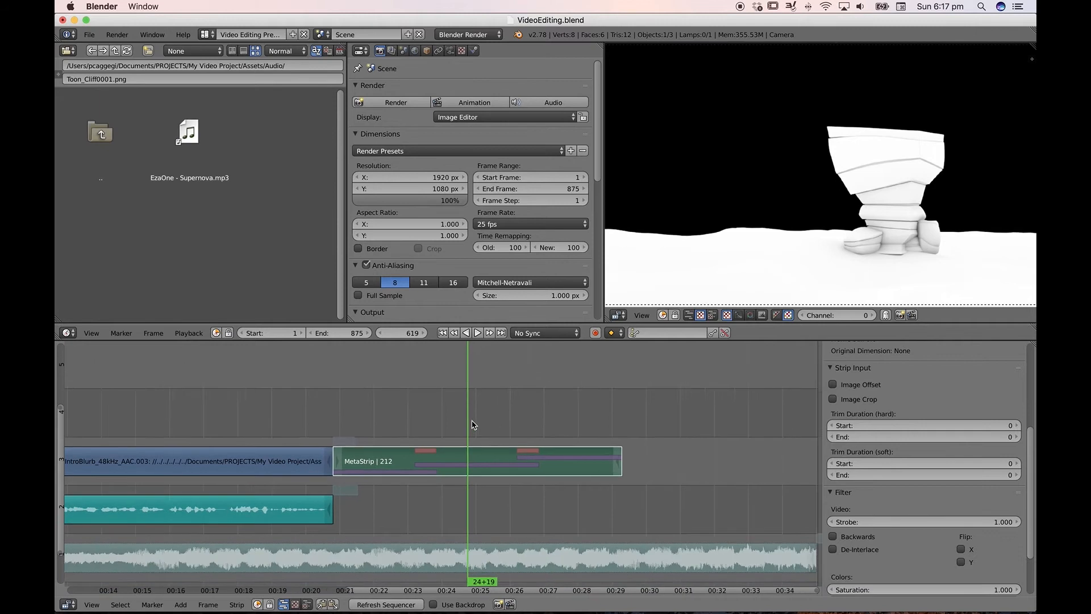
{"action": "scroll", "coordinate": [474, 425], "scroll_direction": "down", "scroll_amount": 2}
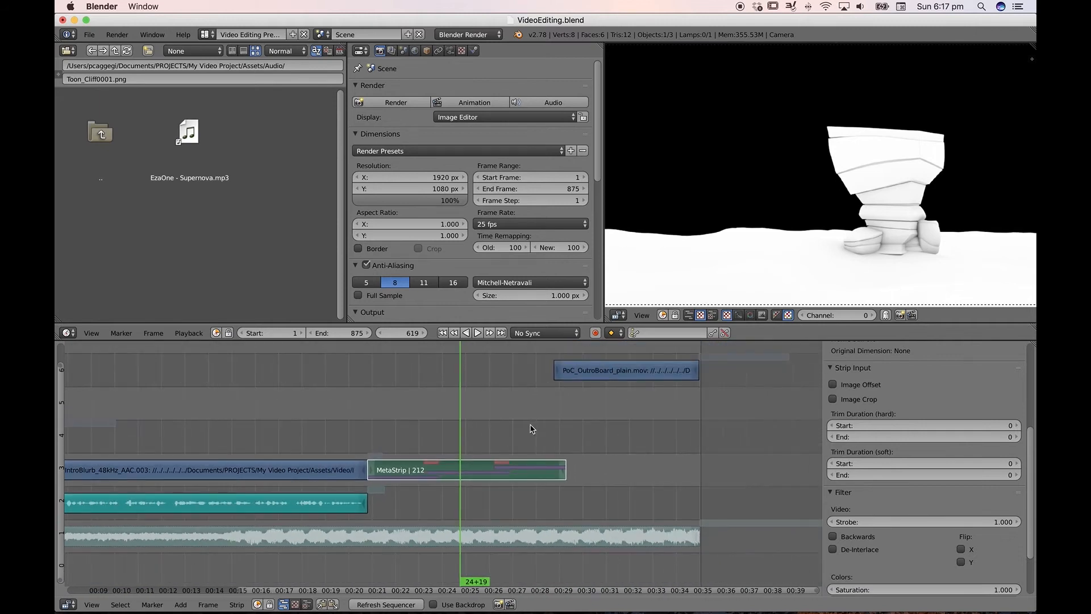
- Separate the meta strip into its original strips and undo the separation
{"action": "key", "text": "alt+g"}
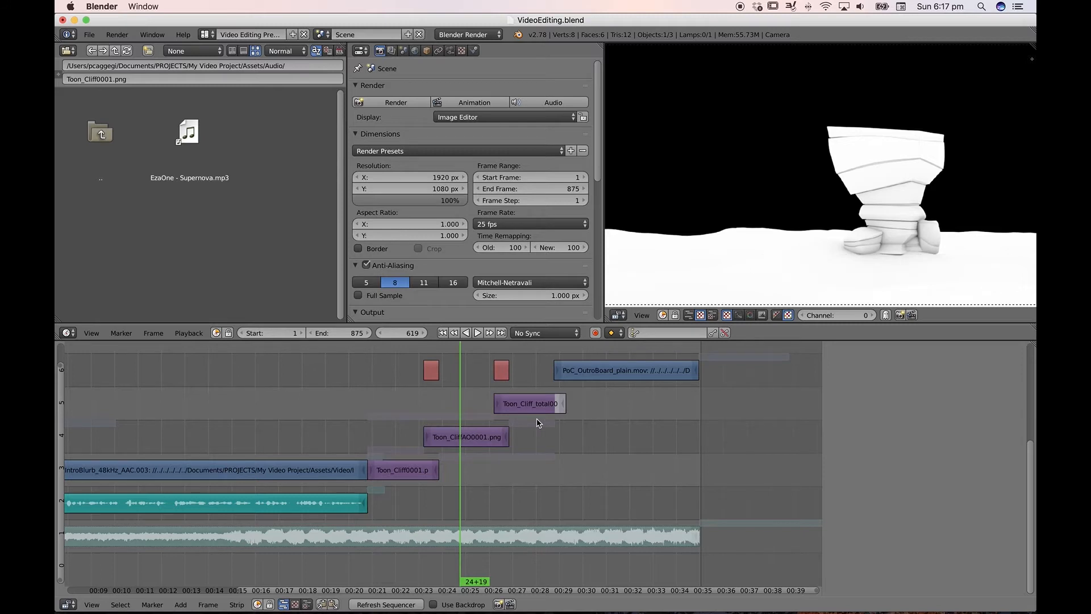
{"action": "key", "text": "ctrl+z"}
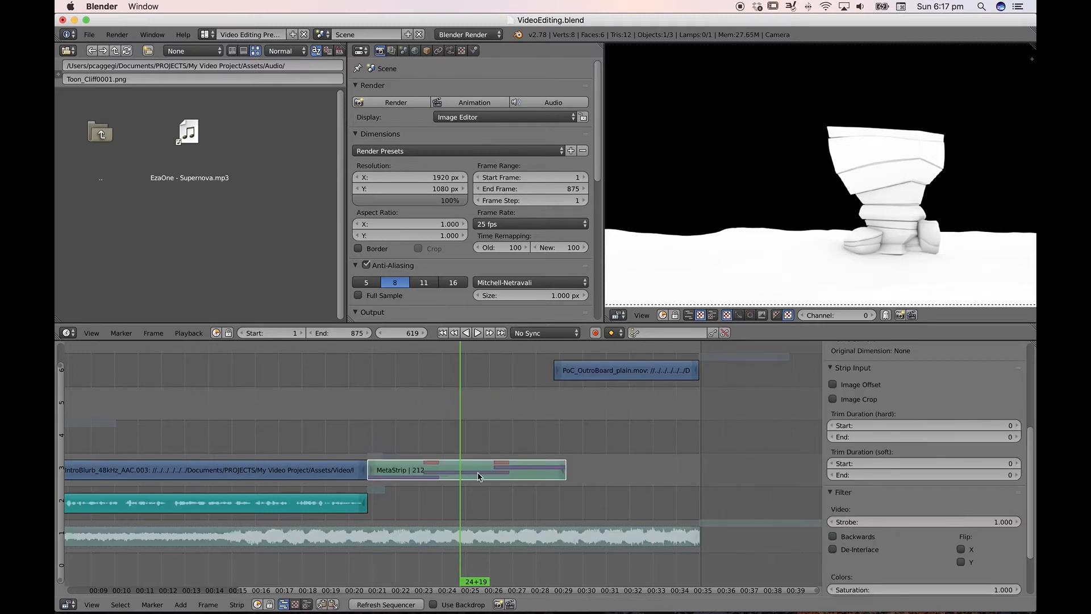
- Open the meta strip to examine the strips inside it, and return to the full sequence
{"action": "key", "text": "Tab"}
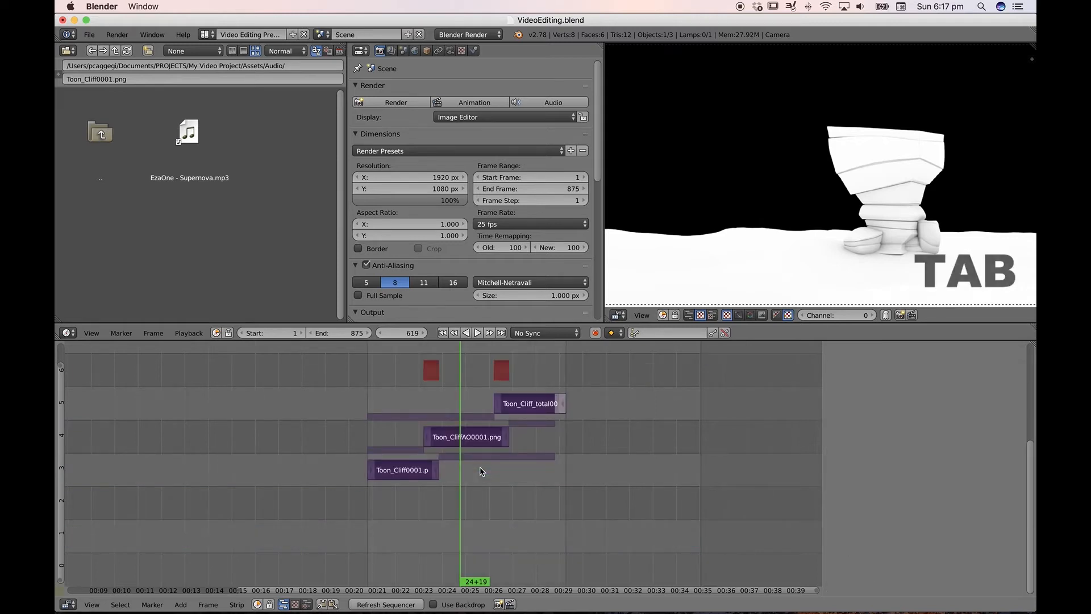
{"action": "scroll", "coordinate": [483, 467], "scroll_direction": "down", "scroll_amount": 3}
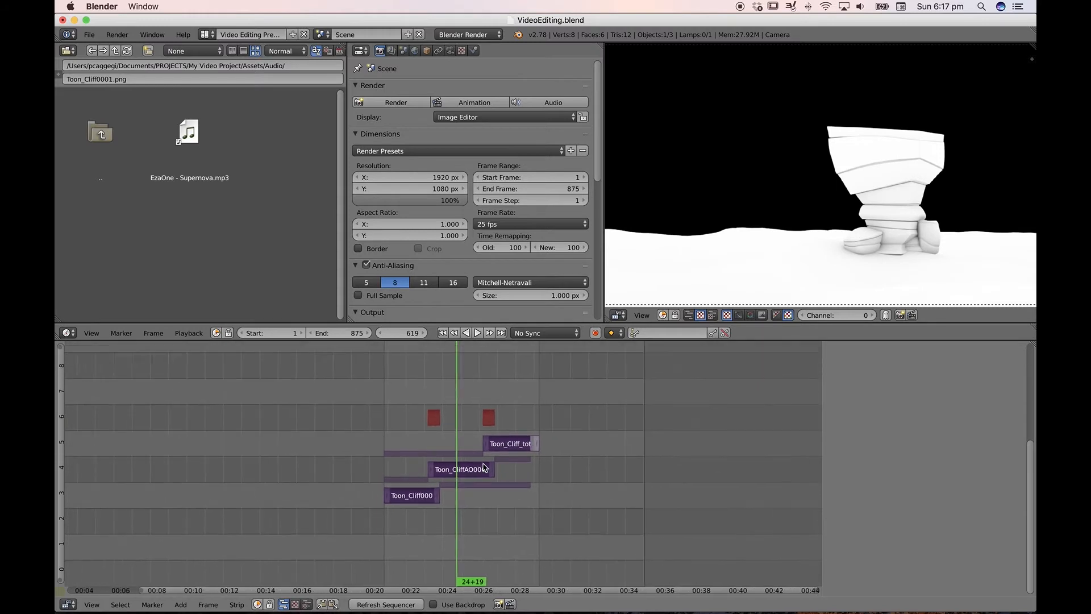
{"action": "scroll", "coordinate": [350, 474], "scroll_direction": "left", "scroll_amount": 2}
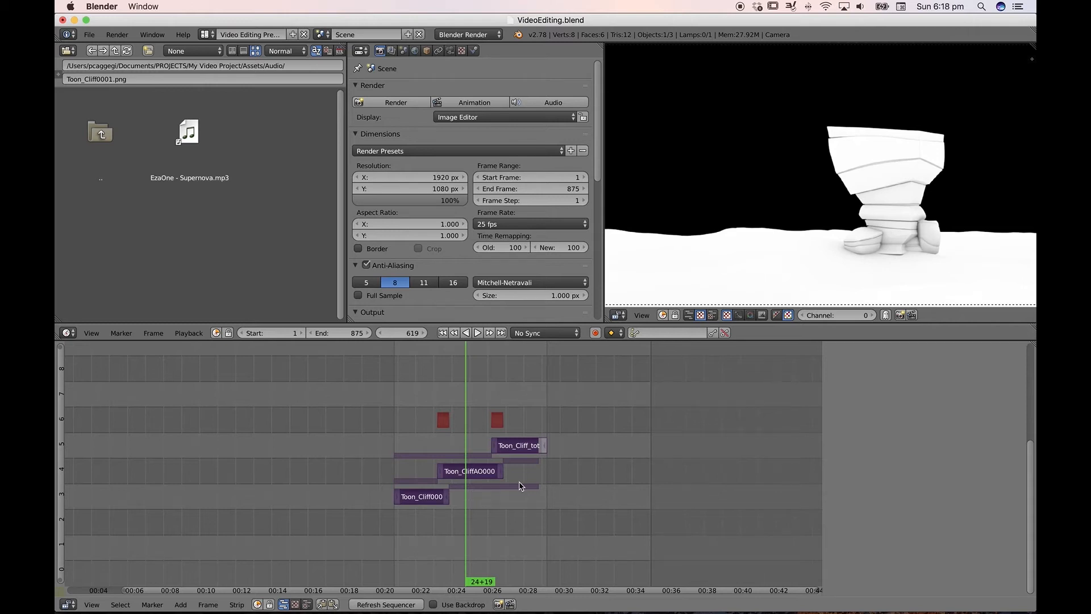
{"action": "key", "text": "Tab"}
{"action": "key", "text": "Home"}
{"action": "scroll", "coordinate": [602, 423], "scroll_direction": "down", "scroll_amount": 2}
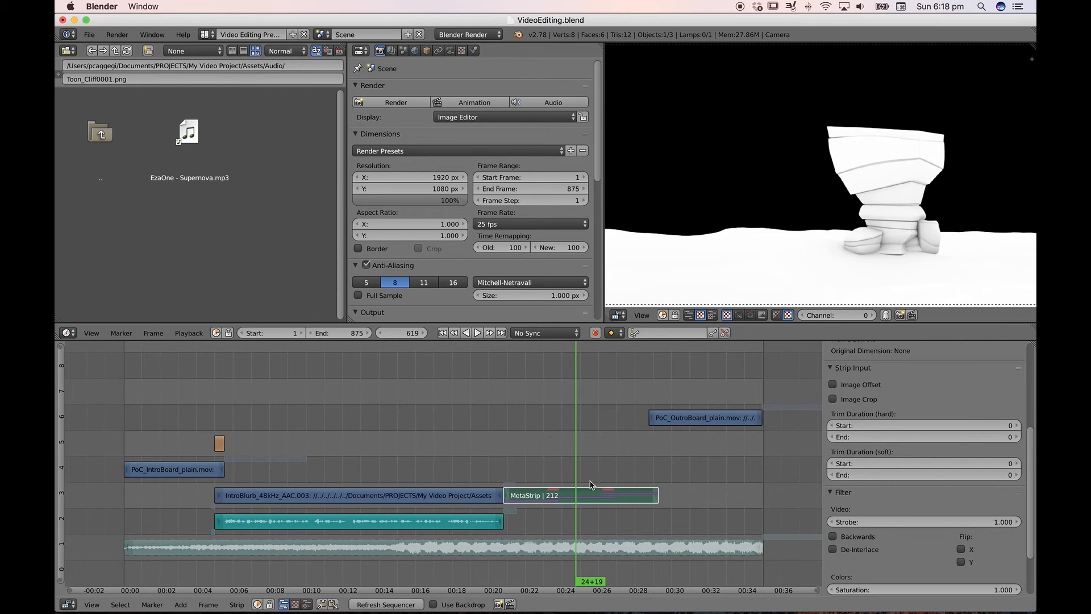
- Inside the meta strip, extend the end of the Toon_Cliff0001.png strip to about frame 606 and the start of the Toon_Cliff_total0001.png strip back to frame 646
{"action": "key", "text": "Tab"}
{"action": "key", "text": "a"}
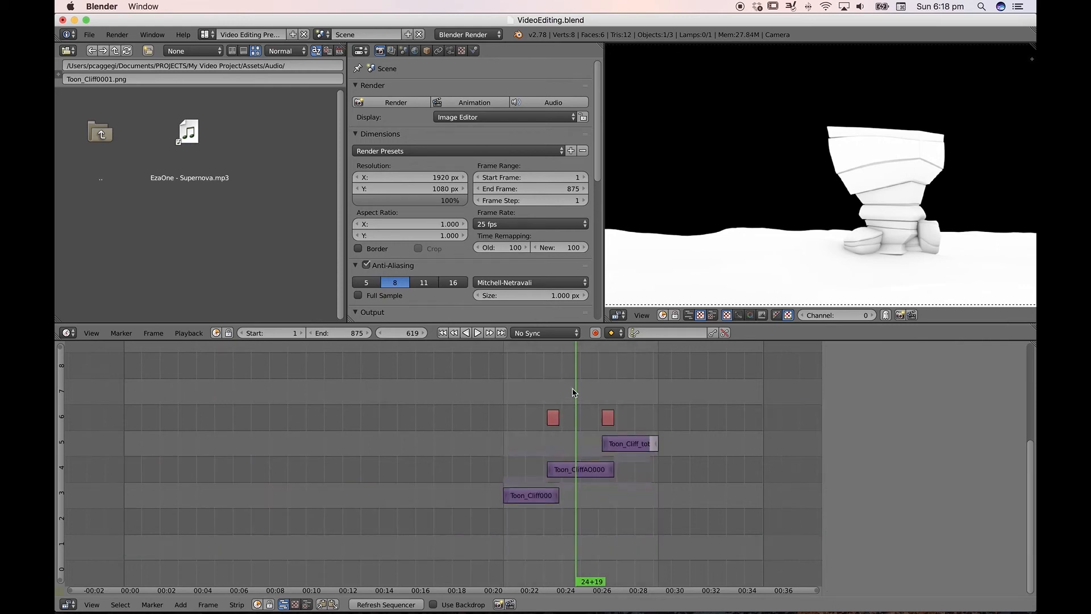
{"action": "left_click", "coordinate": [557, 397]}
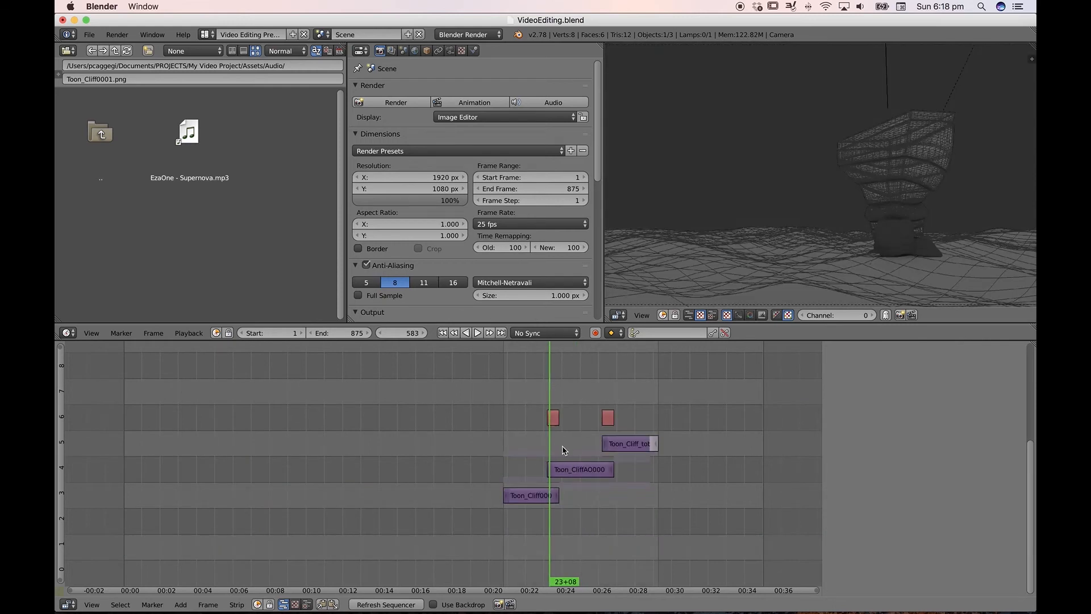
{"action": "scroll", "coordinate": [578, 456], "scroll_direction": "up", "scroll_amount": 1}
{"action": "right_click", "coordinate": [581, 501]}
{"action": "key", "text": "g"}
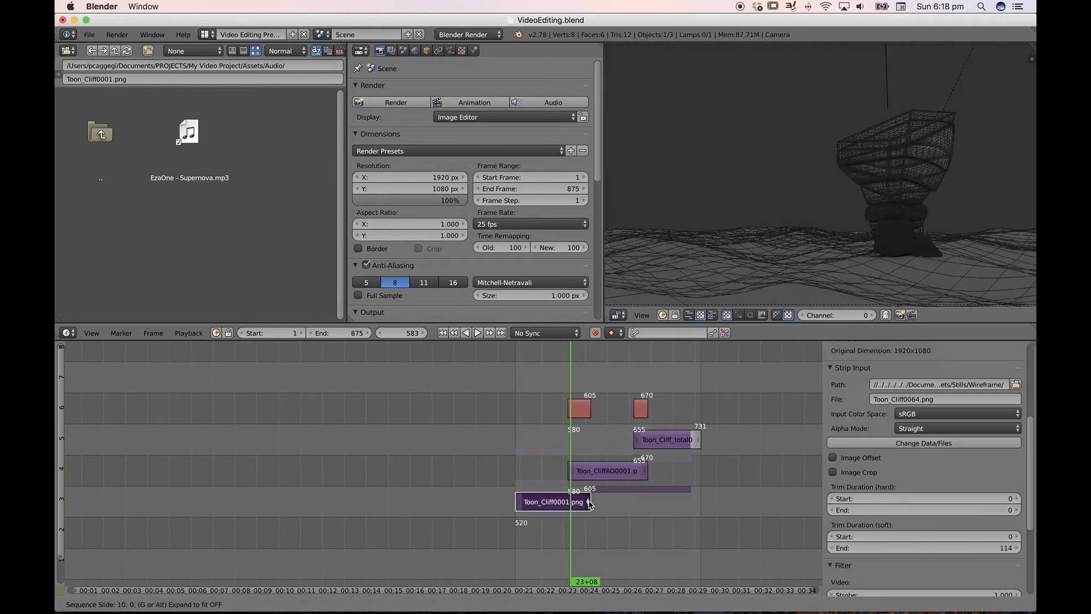
{"action": "left_click", "coordinate": [593, 447]}
{"action": "right_click_drag", "start_coordinate": [637, 441], "coordinate": [629, 441]}
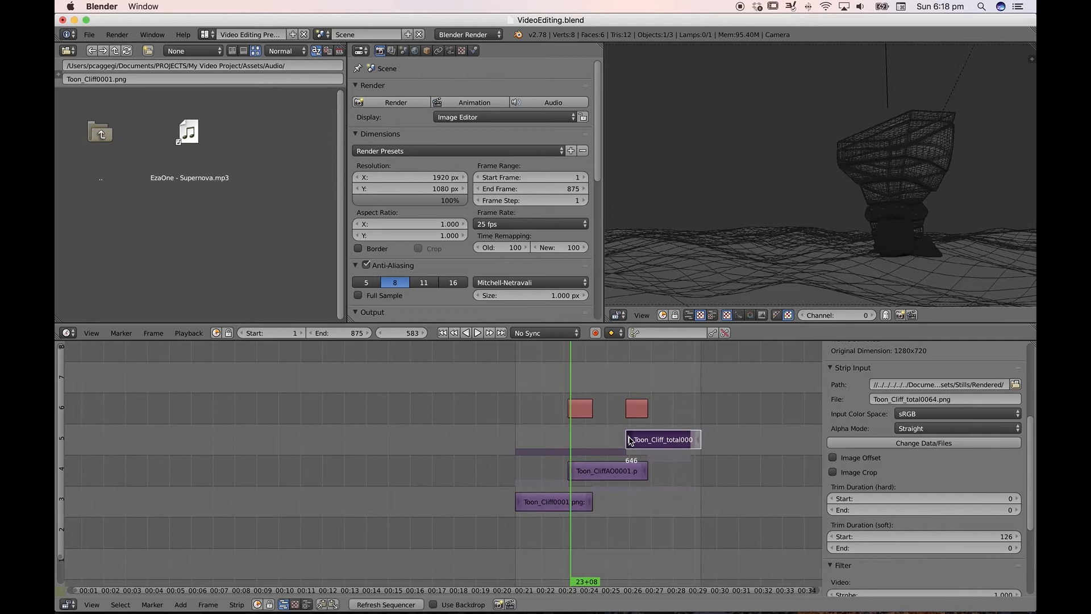
{"action": "key", "text": "Tab"}
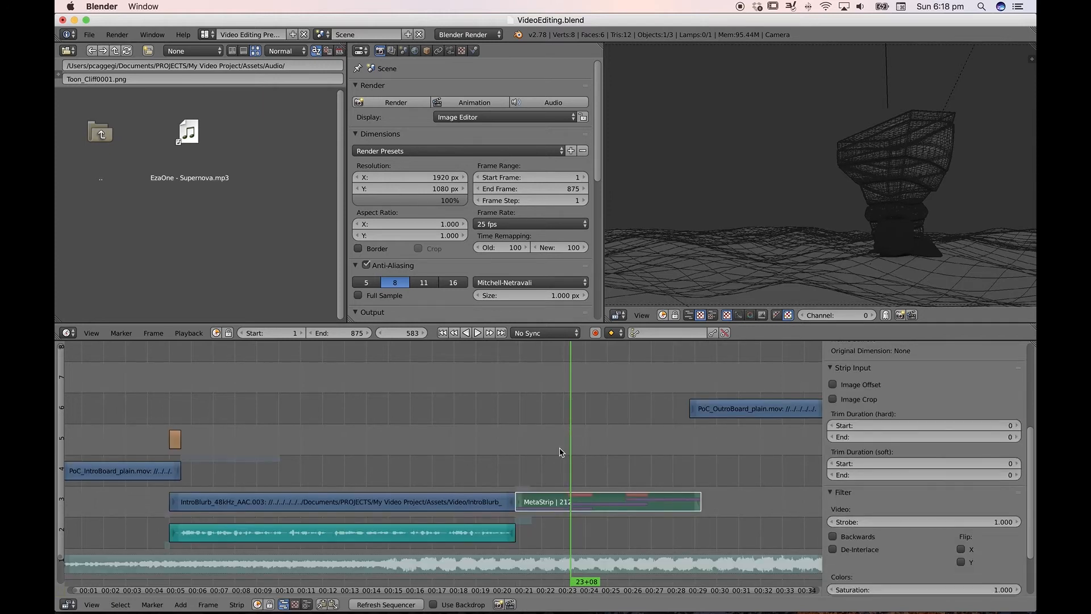
- Play back the edit and scrub across the meta strip to review its lengthened cross dissolves
{"action": "key", "text": "alt+a"}
{"action": "left_click_drag", "start_coordinate": [673, 456], "coordinate": [627, 458]}
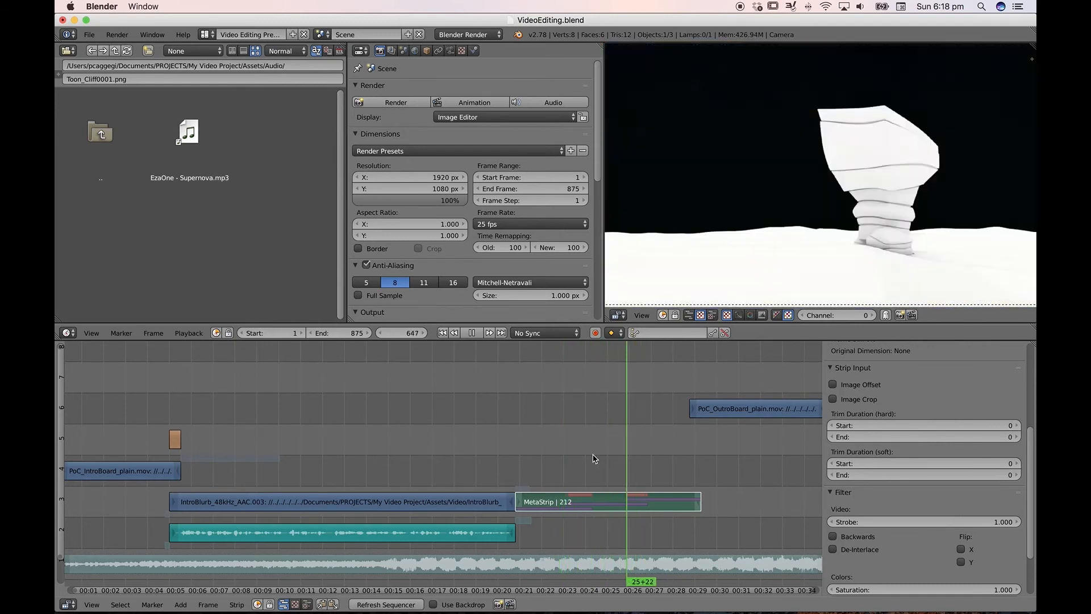
{"action": "key", "text": "alt+a"}
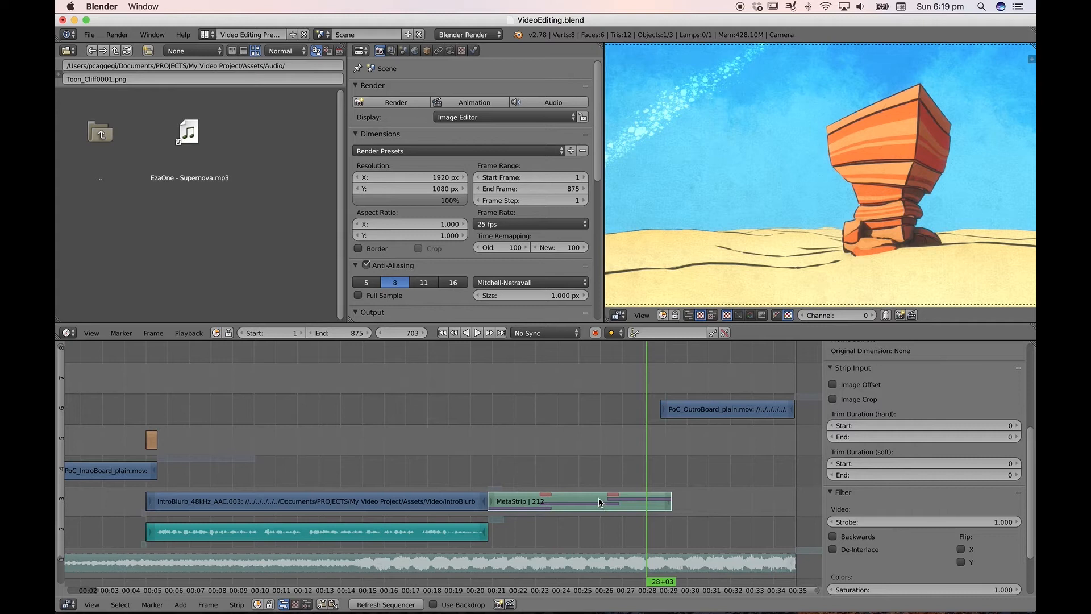
- Move the meta strip up to channel 4 and the PoC_OutroBoard_plain.mov strip down to channel 3, starting at frame 721
{"action": "key", "text": "g"}
{"action": "left_click", "coordinate": [601, 481]}
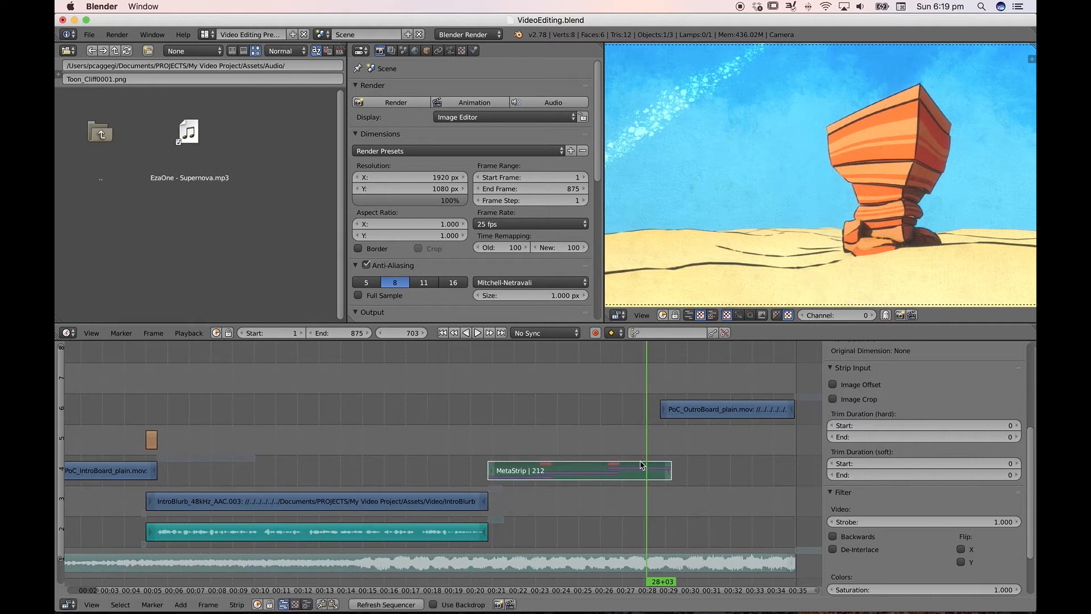
{"action": "right_click", "coordinate": [702, 413]}
{"action": "key", "text": "g"}
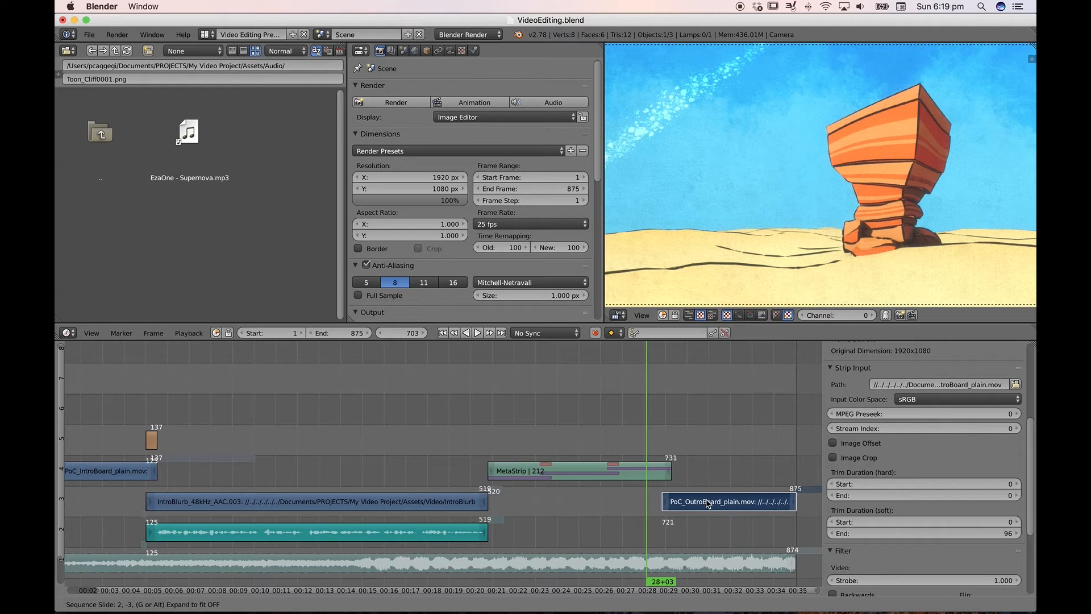
{"action": "left_click", "coordinate": [708, 503]}
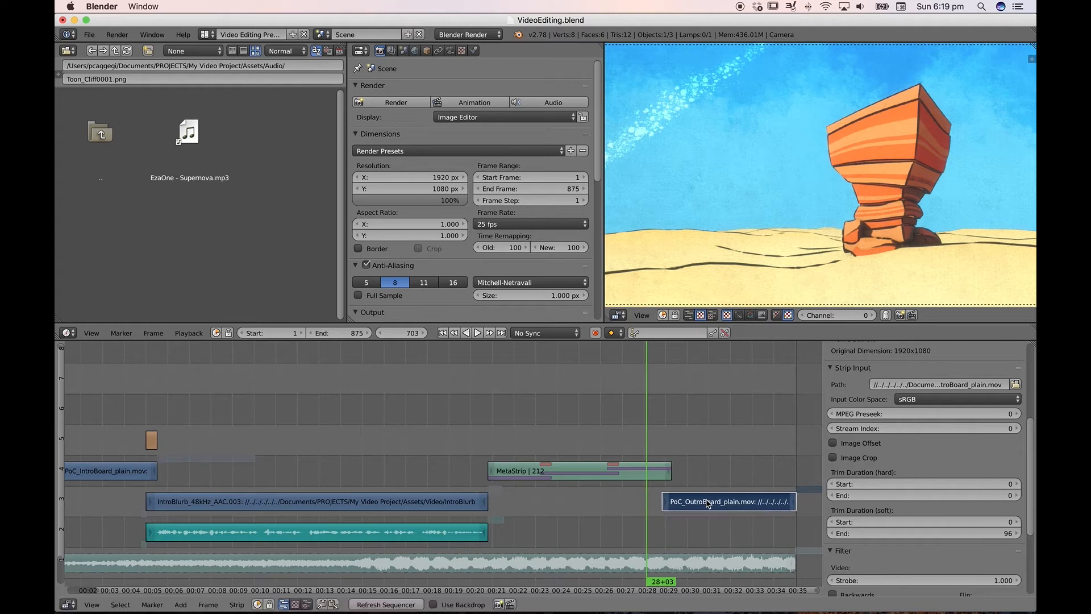
- Check the settings of the Wipe strip after the intro board and preview its transition around frame 128
{"action": "right_click", "coordinate": [659, 481]}
{"action": "right_click", "coordinate": [680, 503]}
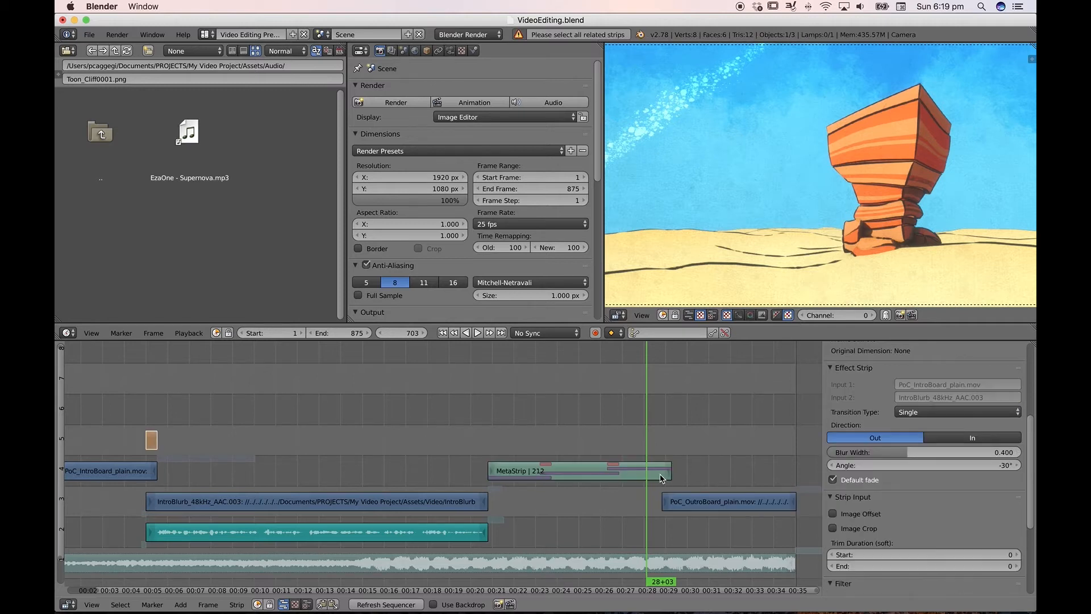
{"action": "right_click", "coordinate": [153, 439]}
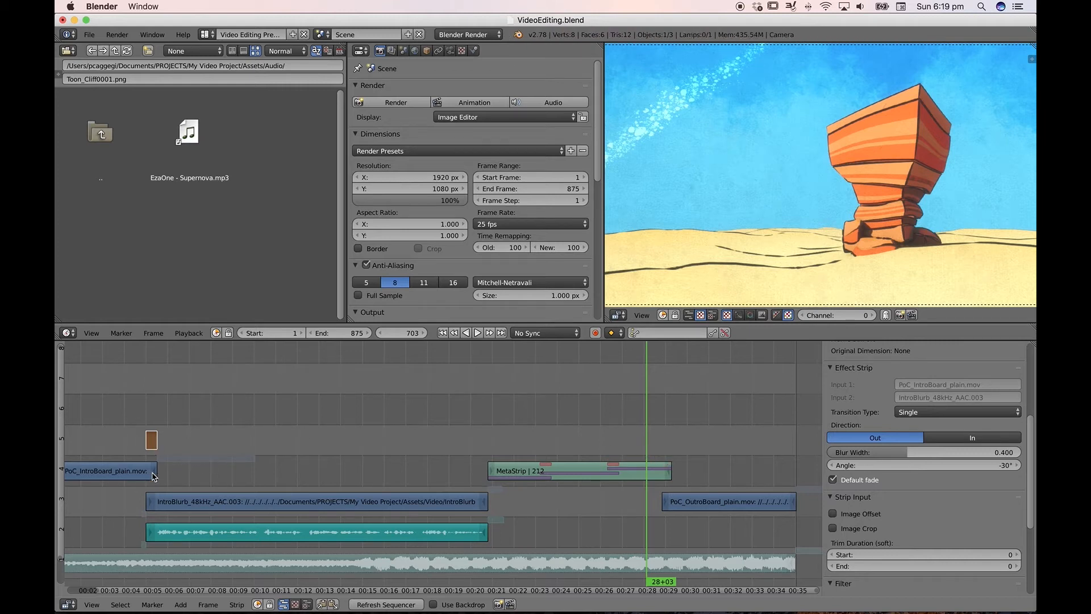
{"action": "left_click", "coordinate": [151, 391]}
{"action": "key", "text": "alt+a"}
{"action": "left_click_drag", "start_coordinate": [150, 391], "coordinate": [149, 397]}
{"action": "key", "text": "alt+a"}
- Add a Wipe effect strip from the meta strip to the PoC_OutroBoard_plain.mov strip
{"action": "right_click", "coordinate": [653, 475]}
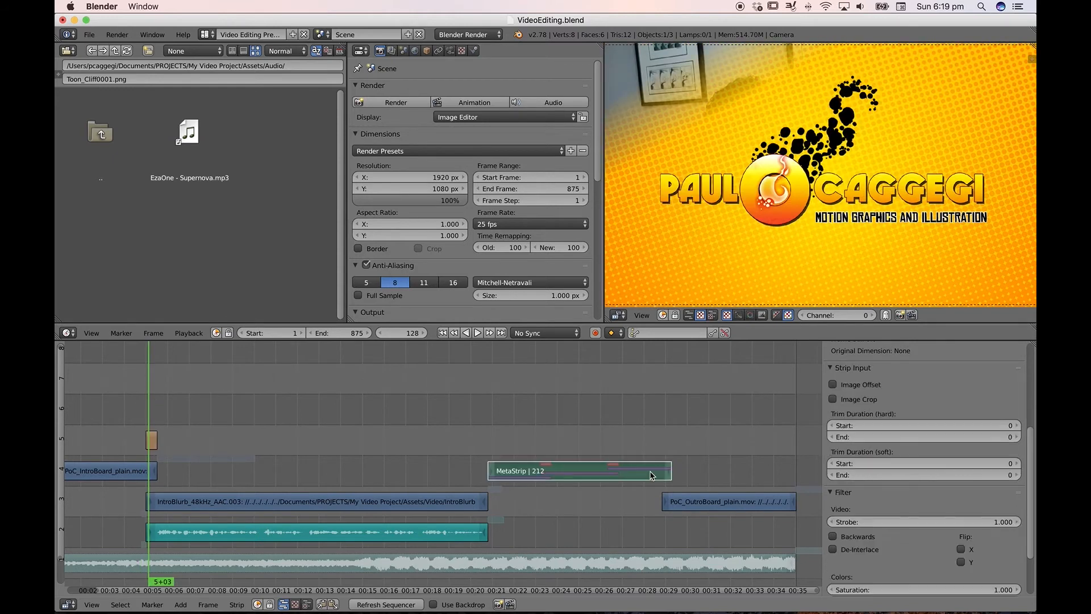
{"action": "right_click", "coordinate": [676, 501]}
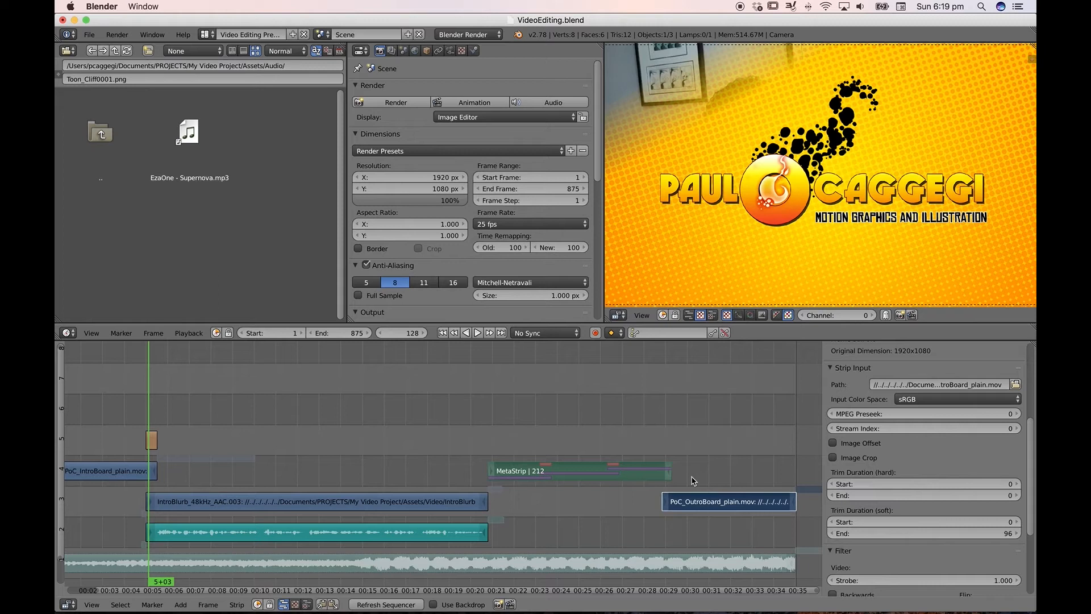
{"action": "key", "text": "shift+a"}
{"action": "mouse_move", "coordinate": [695, 478]}
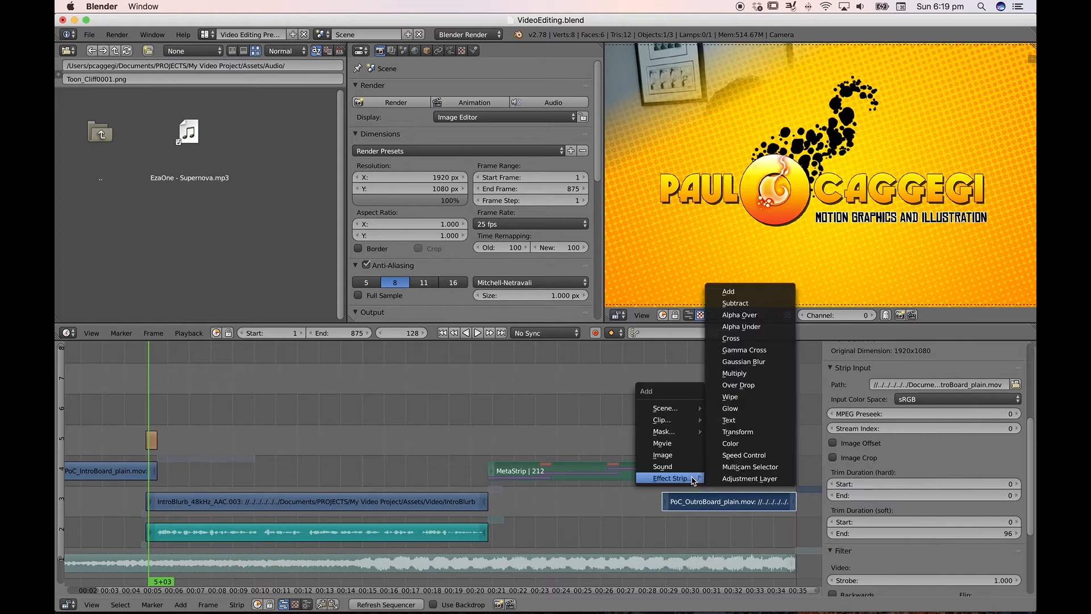
{"action": "left_click", "coordinate": [753, 398]}
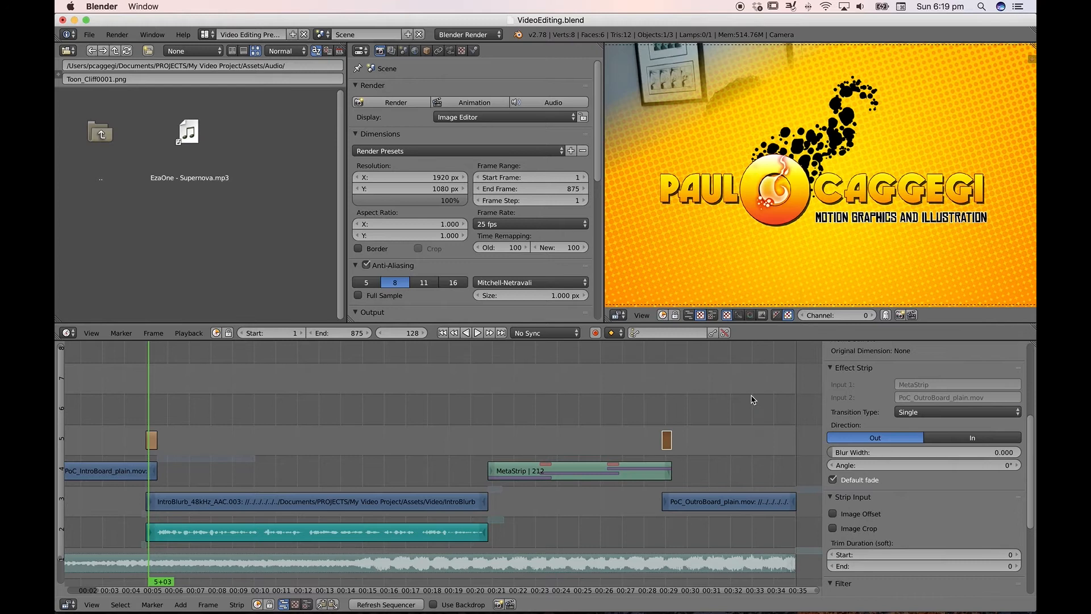
- Set the outro wipe's angle to -18° and its blur width to 0.4, previewing the transition at frame 724 and scrubbing through it
{"action": "left_click", "coordinate": [666, 392]}
{"action": "left_click", "coordinate": [1005, 465]}
{"action": "type", "text": "-18"}
{"action": "key", "text": "Return"}
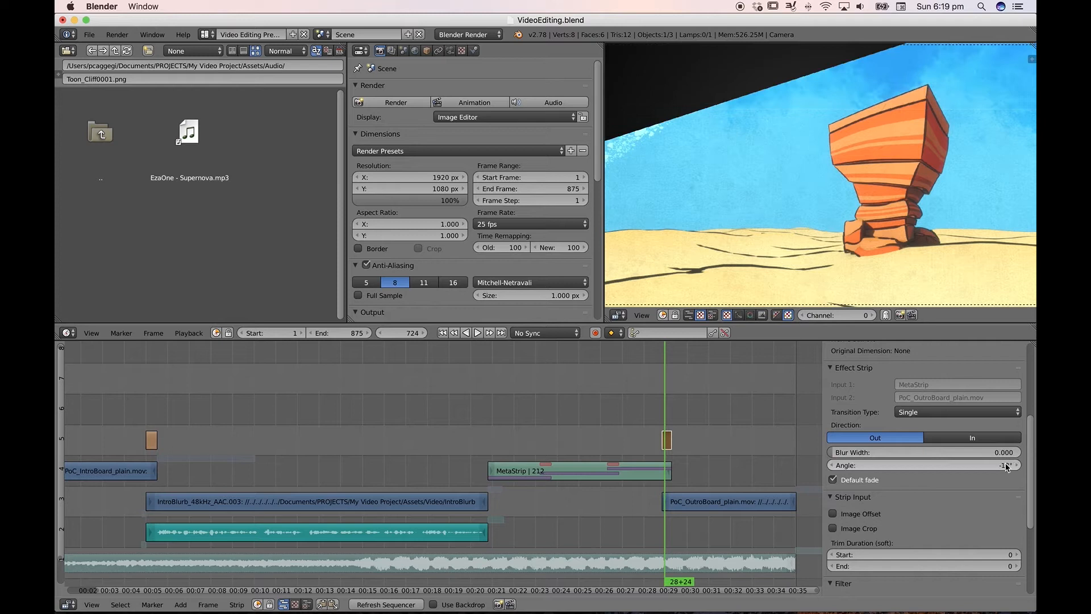
{"action": "left_click", "coordinate": [975, 450]}
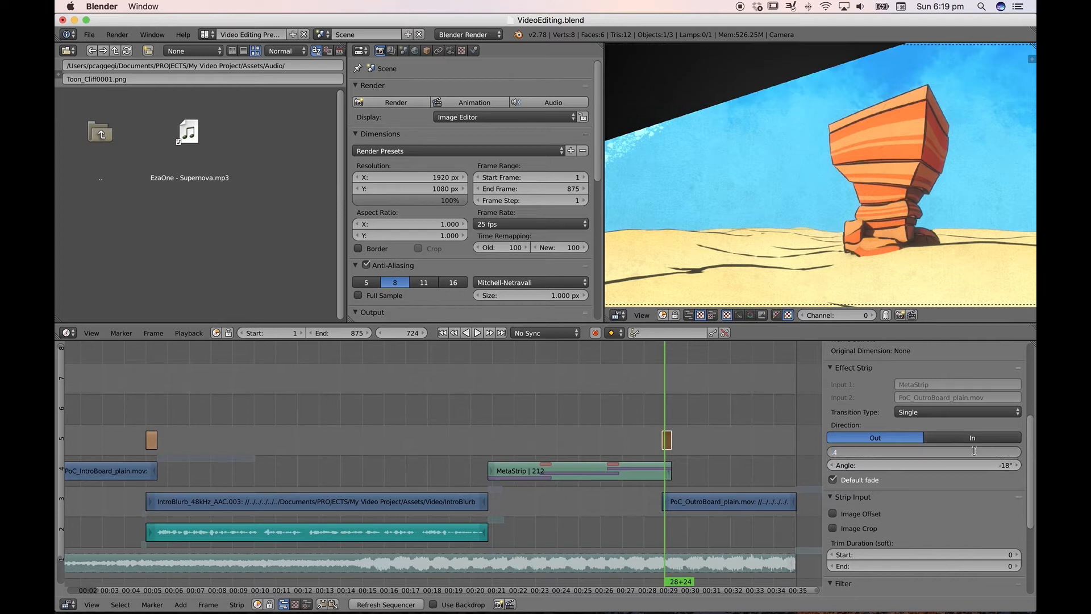
{"action": "type", "text": ".4"}
{"action": "key", "text": "Return"}
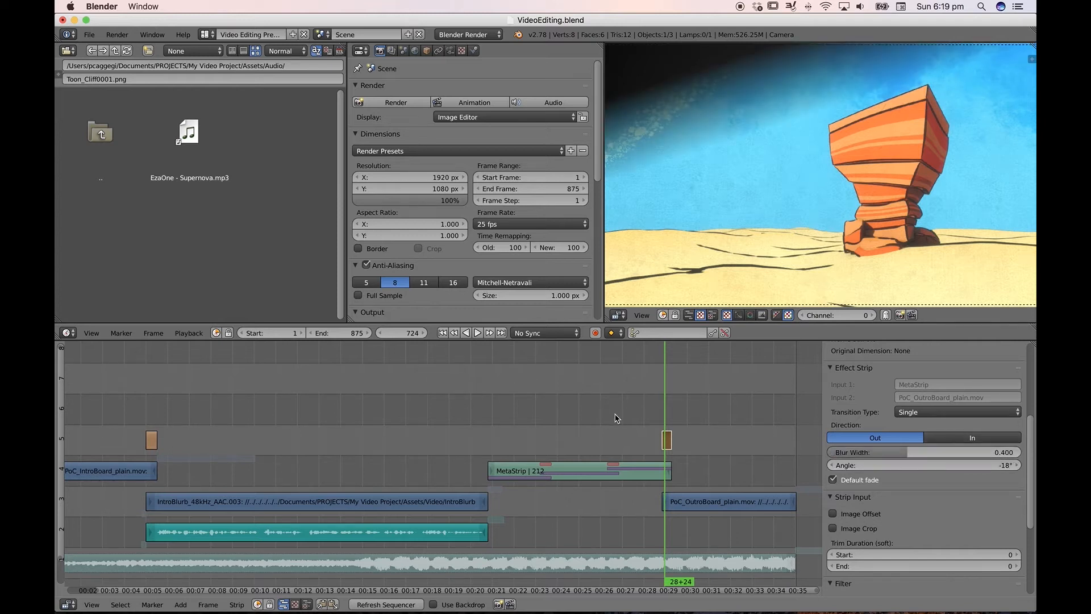
{"action": "left_click_drag", "start_coordinate": [668, 401], "coordinate": [139, 417]}
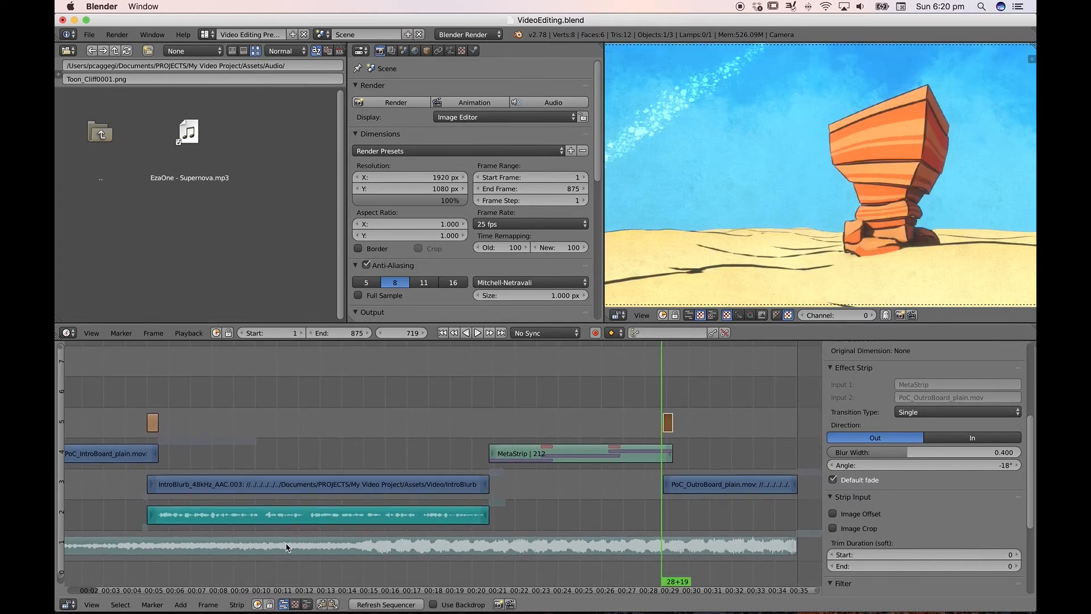
- Unmute the EzaOne - Supernova.mp3 music strip in channel 1
{"action": "right_click", "coordinate": [287, 547]}
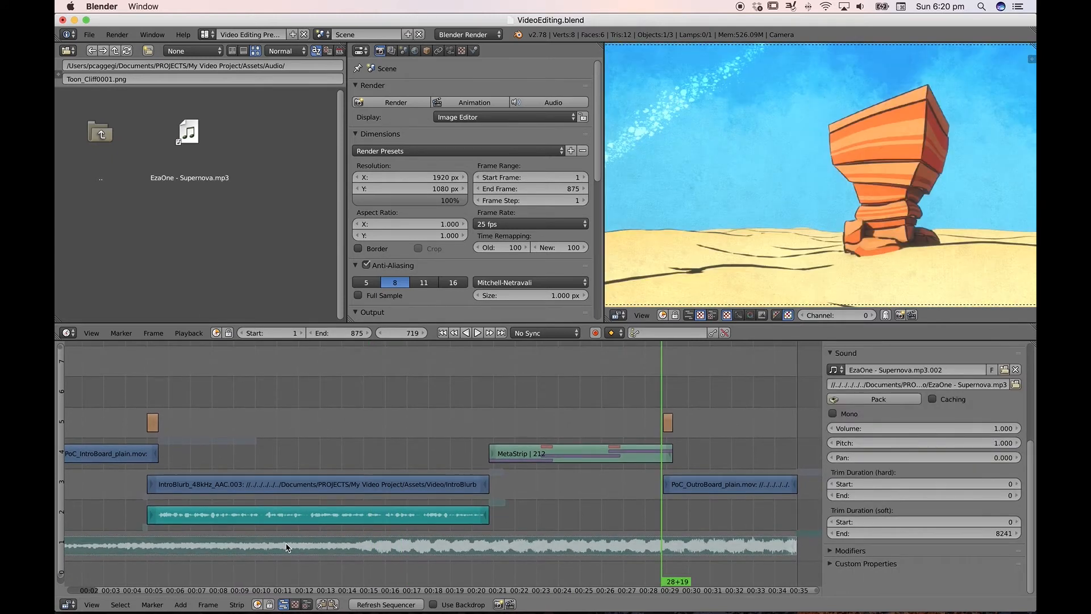
{"action": "scroll", "coordinate": [887, 426], "scroll_direction": "up", "scroll_amount": 6}
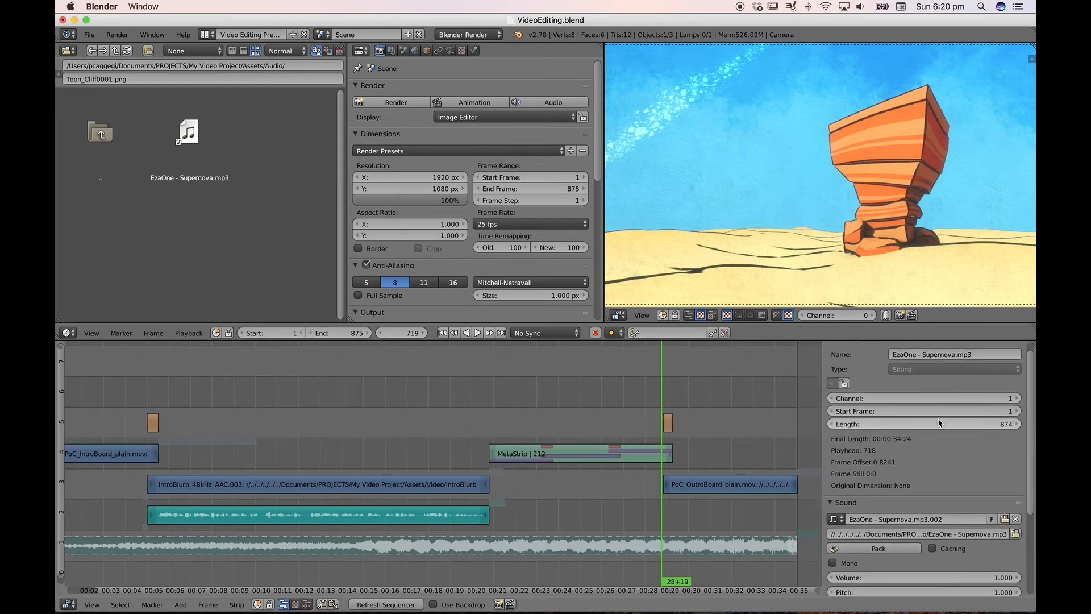
{"action": "left_click", "coordinate": [834, 394]}
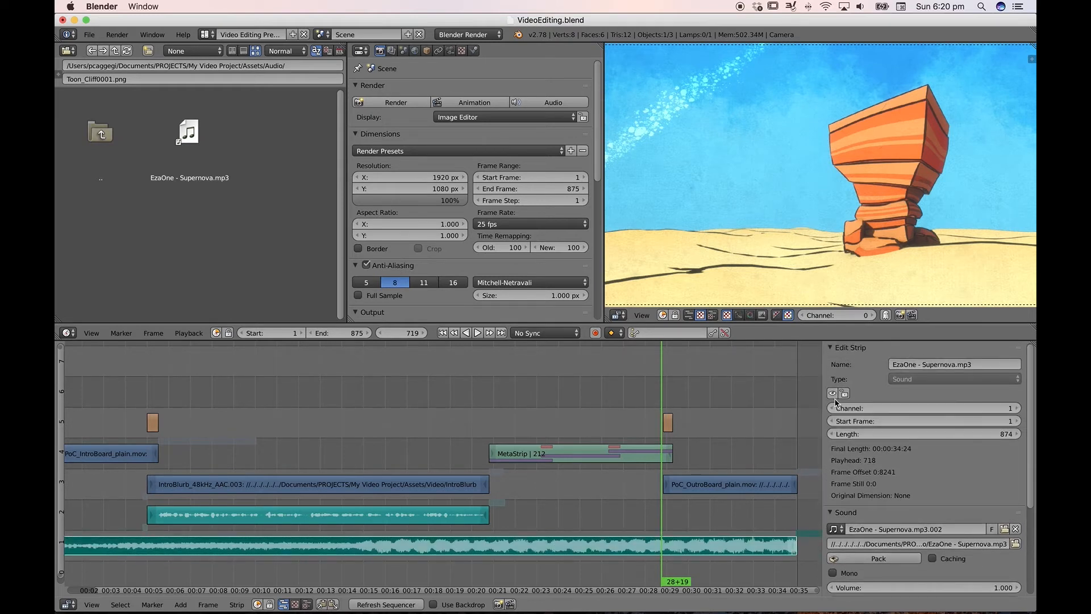
- Play the edit from frame 68 through the intro wipe to hear the music together with the speech
{"action": "left_click_drag", "start_coordinate": [146, 398], "coordinate": [213, 402]}
{"action": "left_click", "coordinate": [100, 405]}
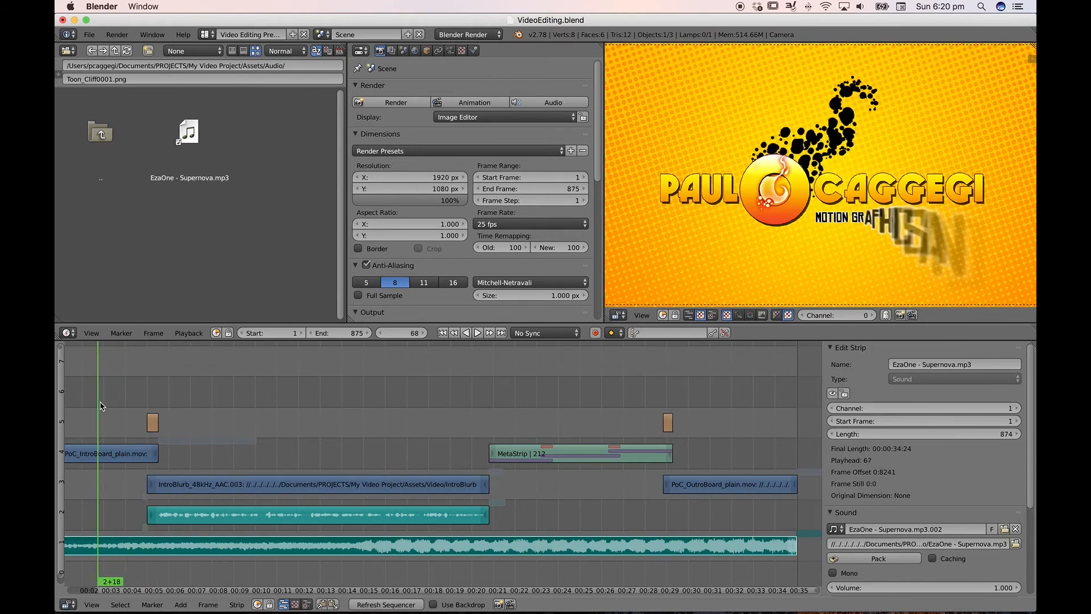
{"action": "key", "text": "XF86AudioRaiseVolume"}
{"action": "key", "text": "alt+a"}
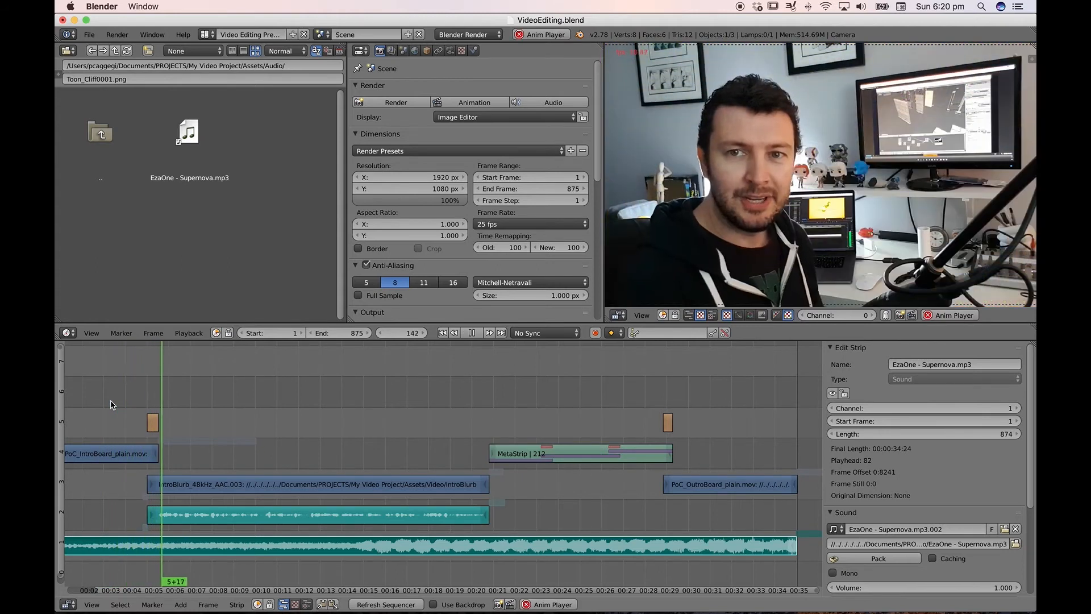
{"action": "key", "text": "alt+a"}
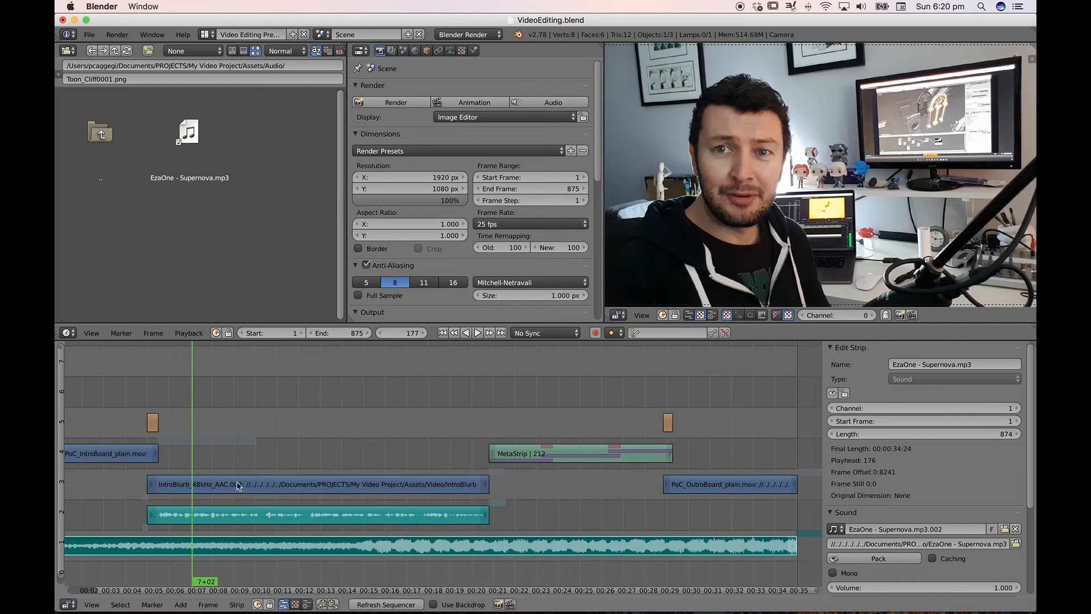
- Resume playback, mute the EzaOne - Supernova.mp3 strip, and stop at frame 280
{"action": "key", "text": "alt+a"}
{"action": "key", "text": "h"}
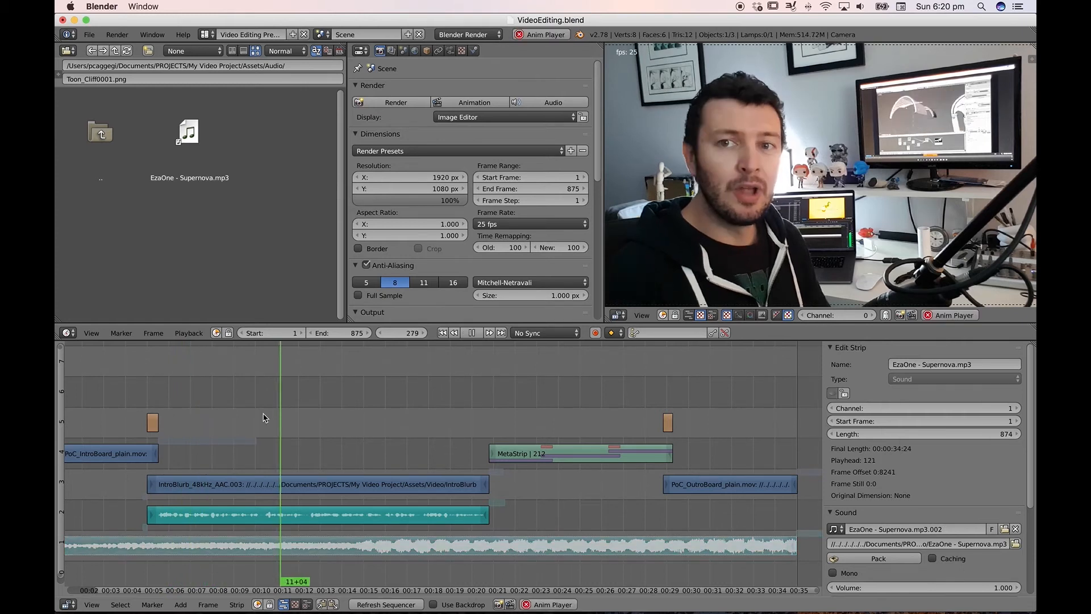
{"action": "key", "text": "alt+a"}
- Select the IntroBlurb_48kHz_AAC.002 speech strip in channel 2 and set the playback sync mode to AV-sync
{"action": "right_click", "coordinate": [310, 507]}
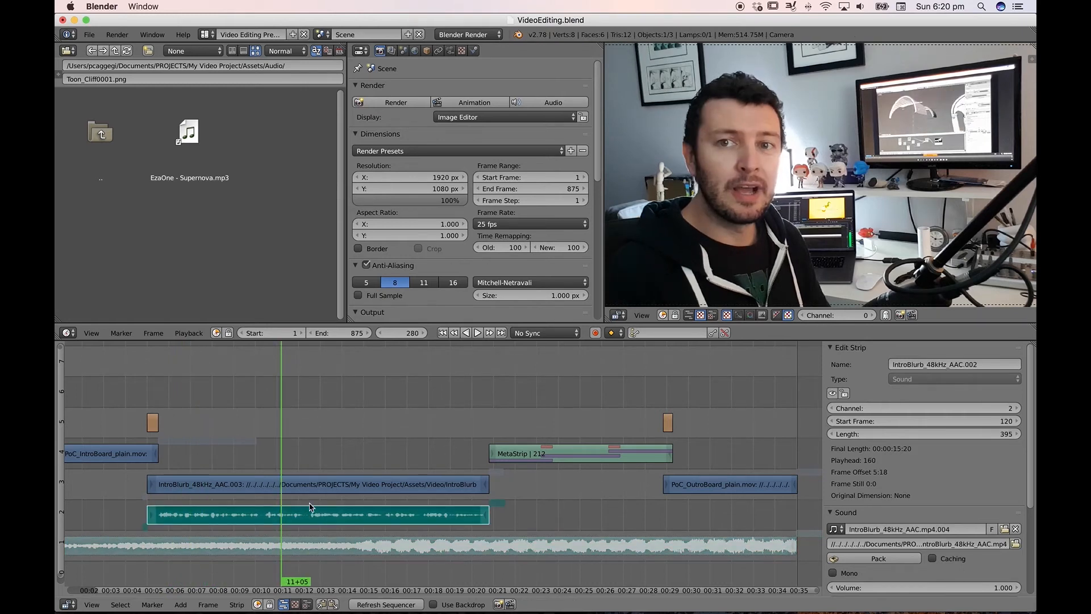
{"action": "scroll", "coordinate": [343, 464], "scroll_direction": "up", "scroll_amount": 1}
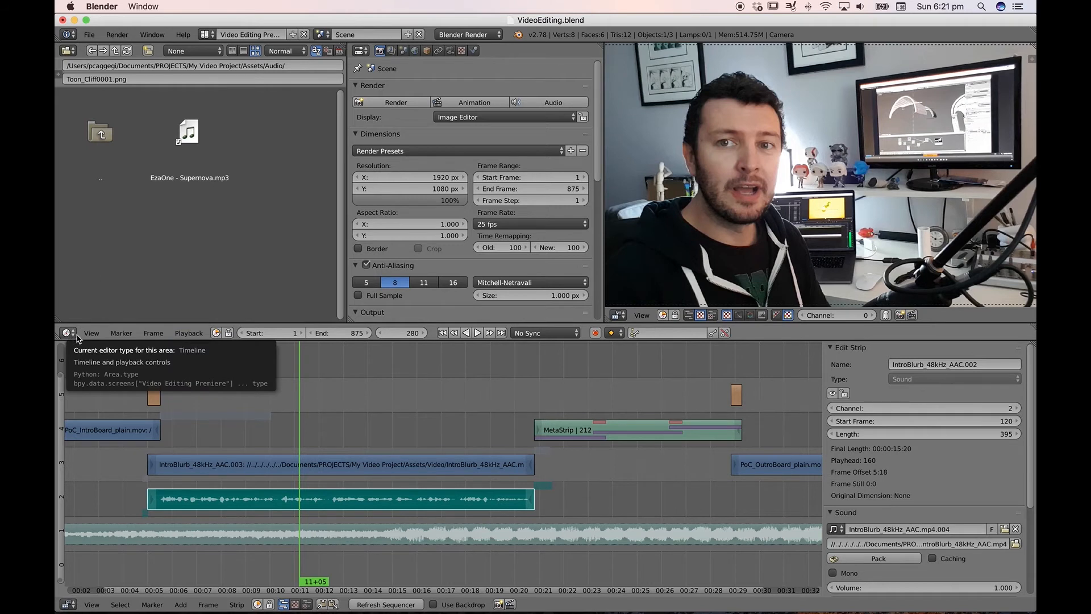
{"action": "left_click", "coordinate": [547, 333]}
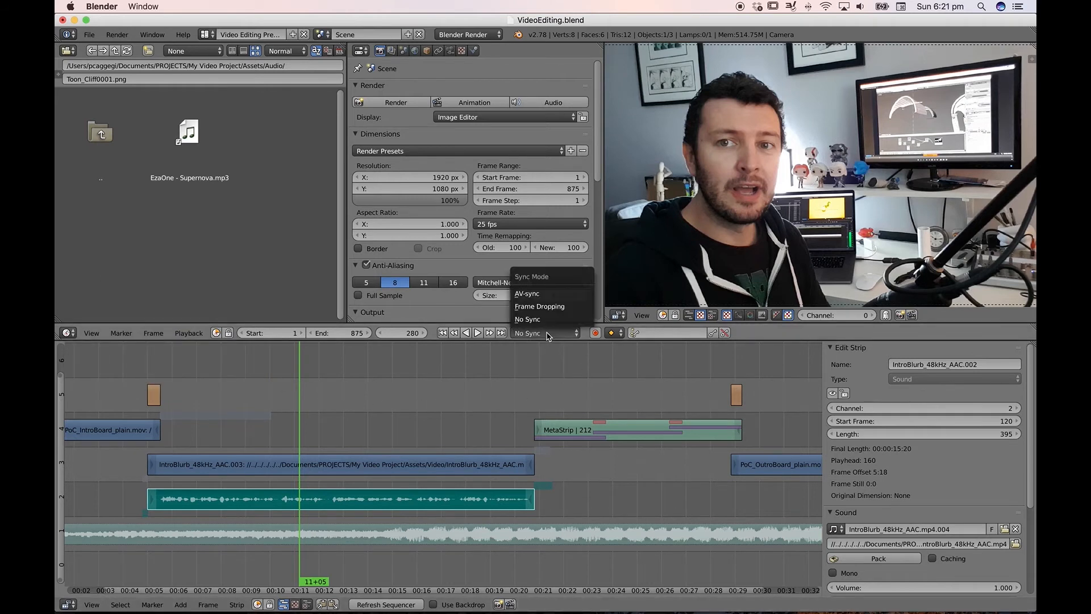
{"action": "left_click", "coordinate": [550, 295]}
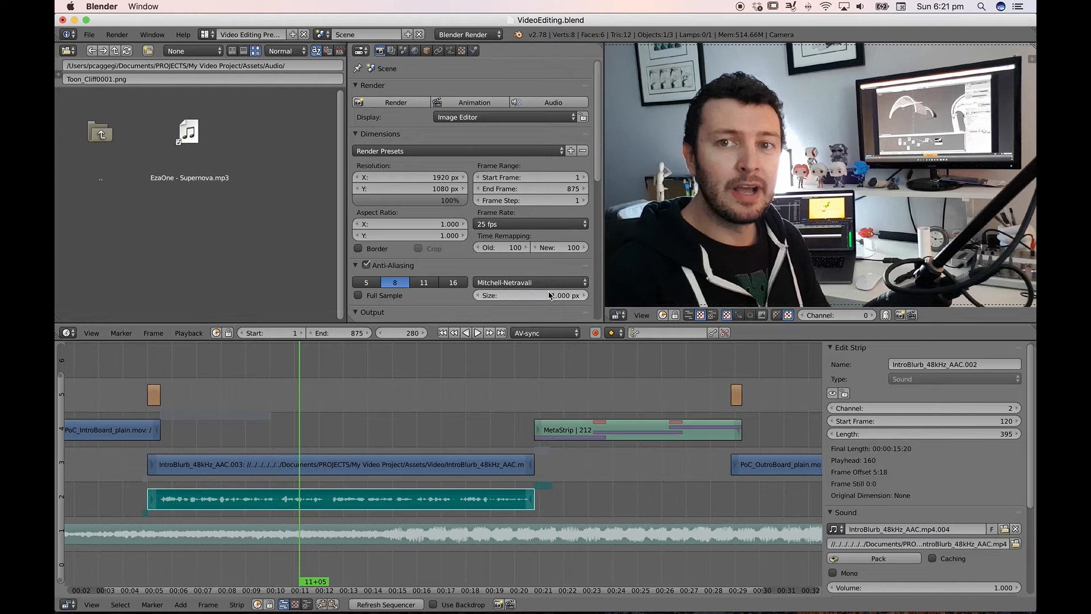
- Play the speech from the intro wipe to check its sync with the picture, stopping at frame 202
{"action": "left_click", "coordinate": [153, 376]}
{"action": "key", "text": "alt+a"}
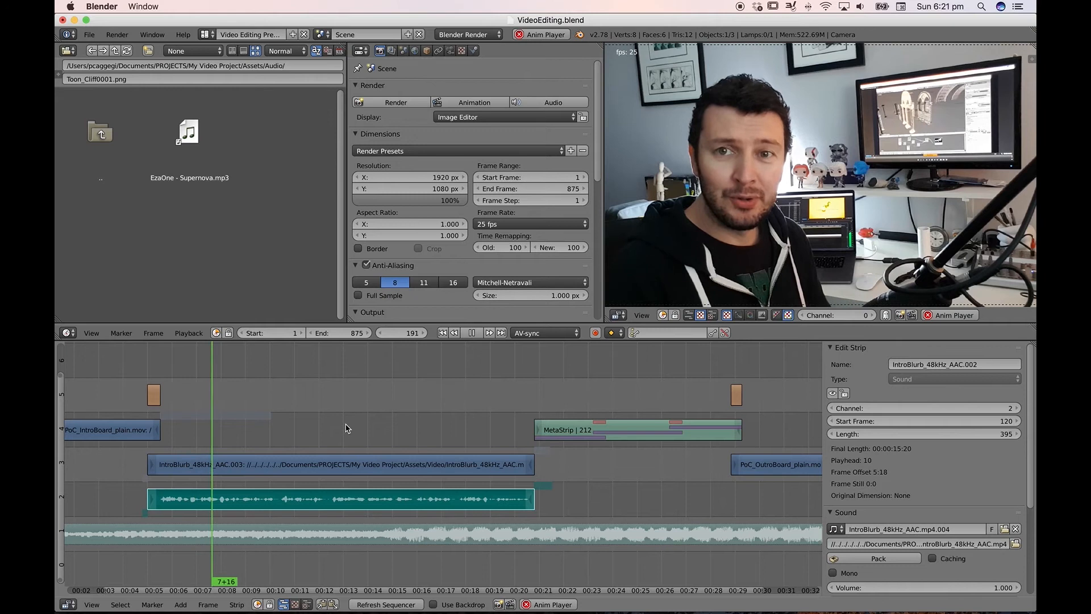
{"action": "key", "text": "alt+a"}
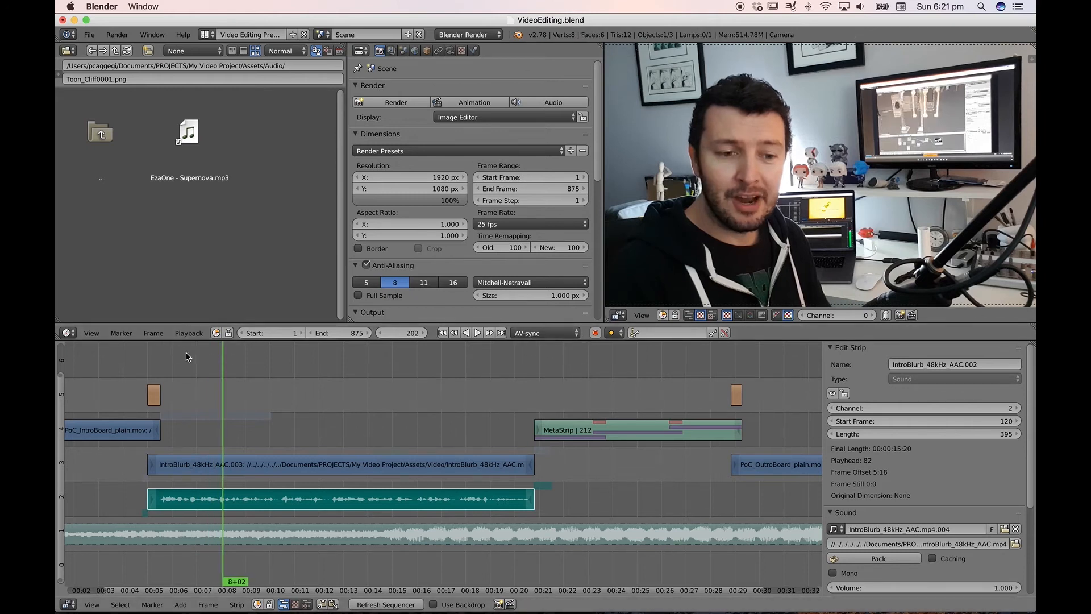
- Enable Frame Dropping in the timeline's playback options
{"action": "left_click", "coordinate": [153, 334]}
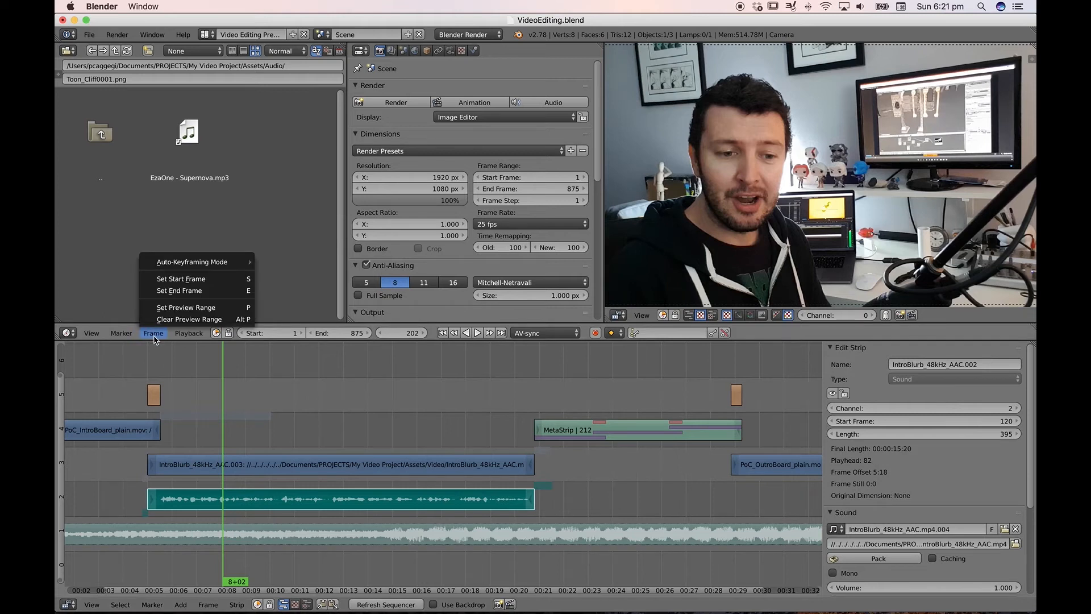
{"action": "mouse_move", "coordinate": [198, 335]}
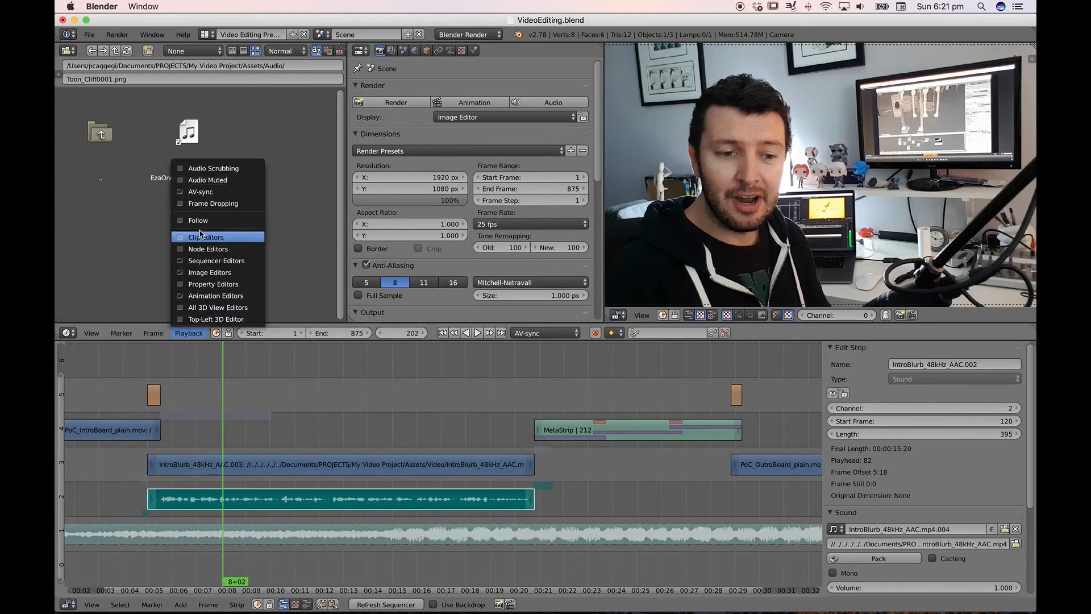
{"action": "left_click", "coordinate": [181, 206]}
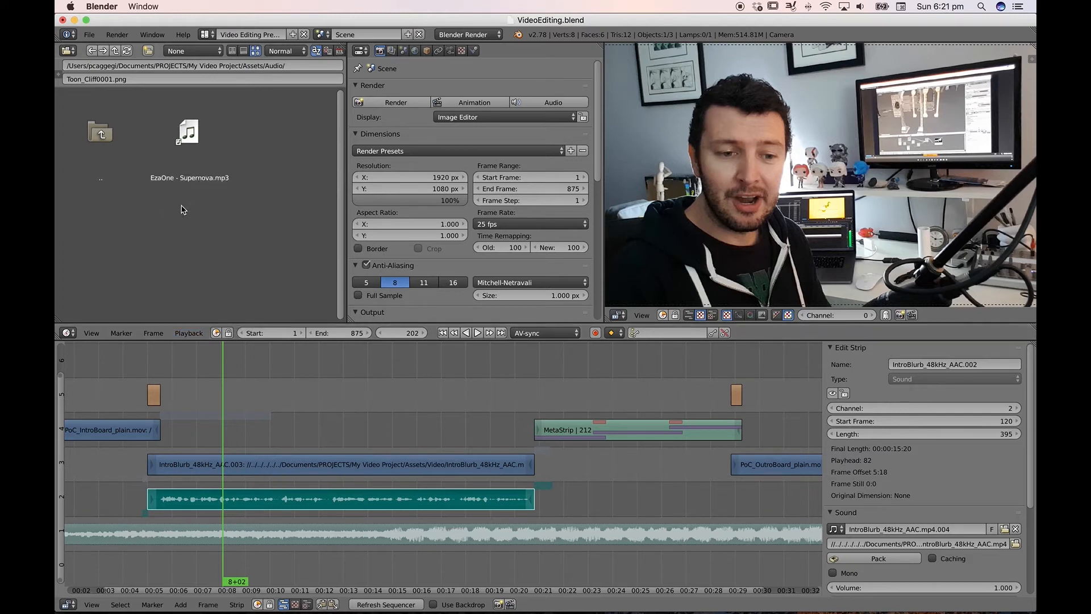
- Unmute the EzaOne - Supernova.mp3 strip and play the edit through the intro wipe, stopping at frame 209
{"action": "right_click", "coordinate": [154, 537]}
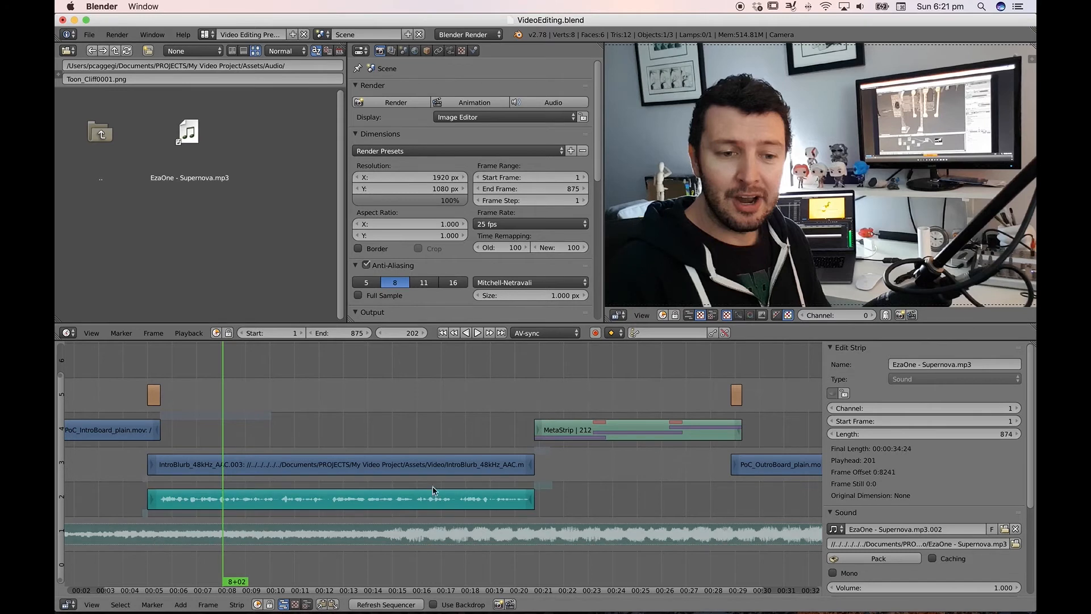
{"action": "left_click", "coordinate": [833, 393]}
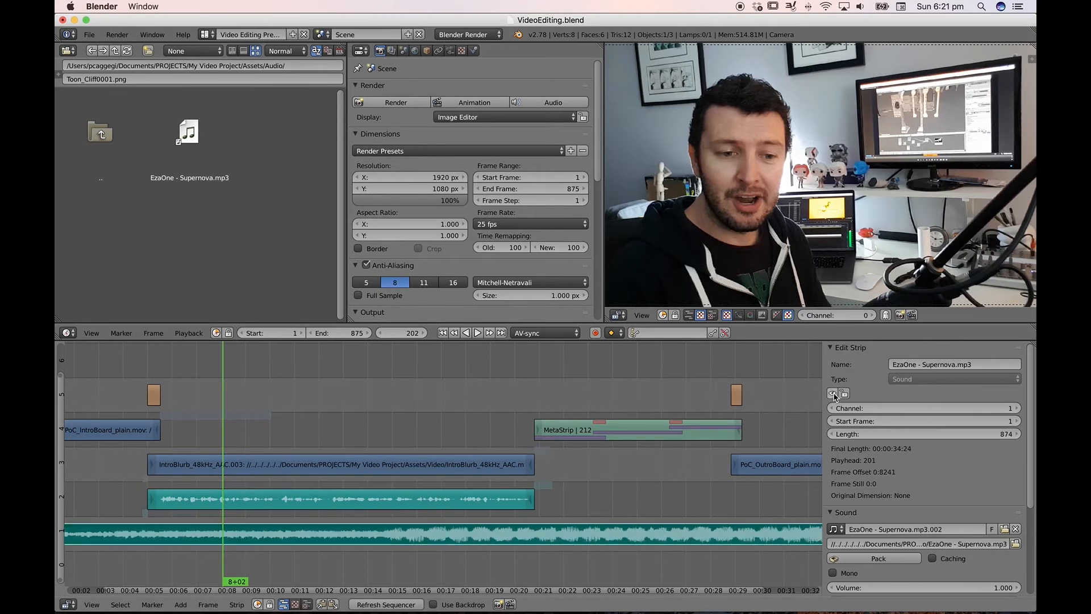
{"action": "left_click", "coordinate": [120, 372]}
{"action": "key", "text": "alt+a"}
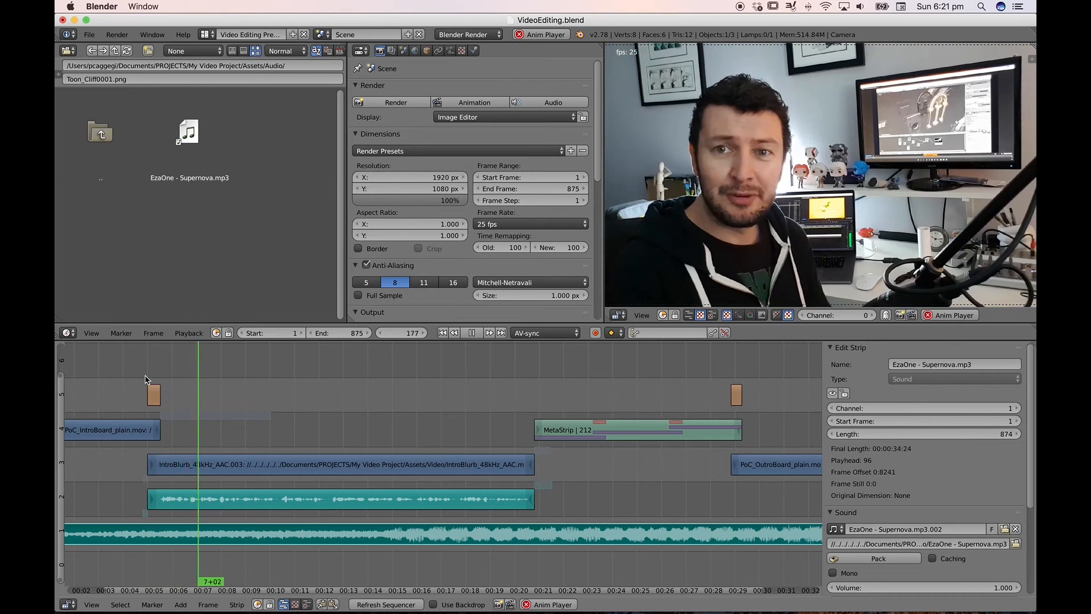
{"action": "key", "text": "alt+a"}
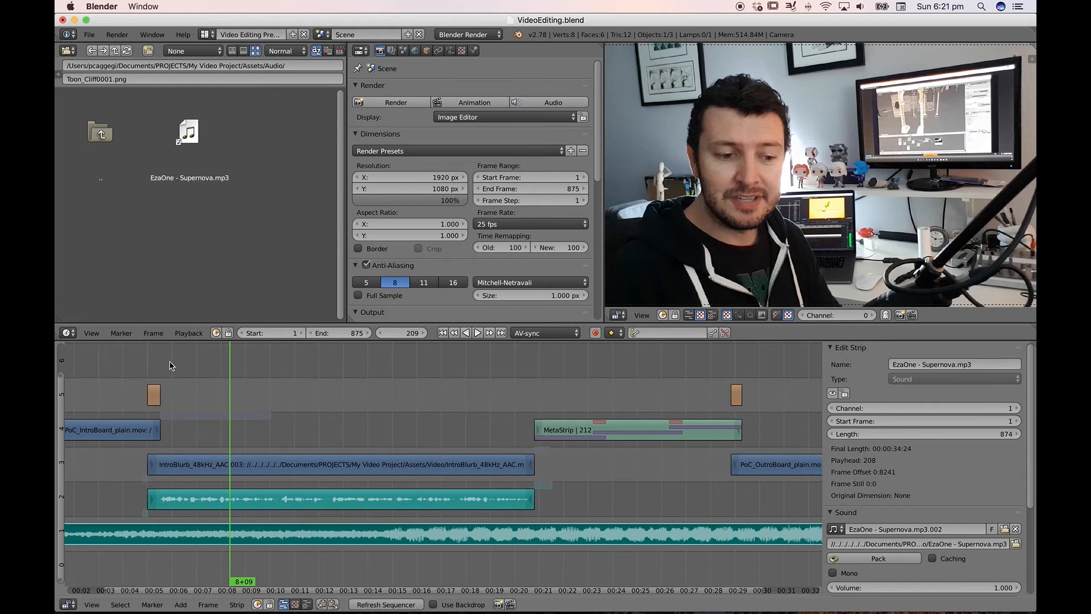
- Place the playhead at frame 555 on the meta strip and enable Audio Scrubbing for playback
{"action": "left_click", "coordinate": [568, 392]}
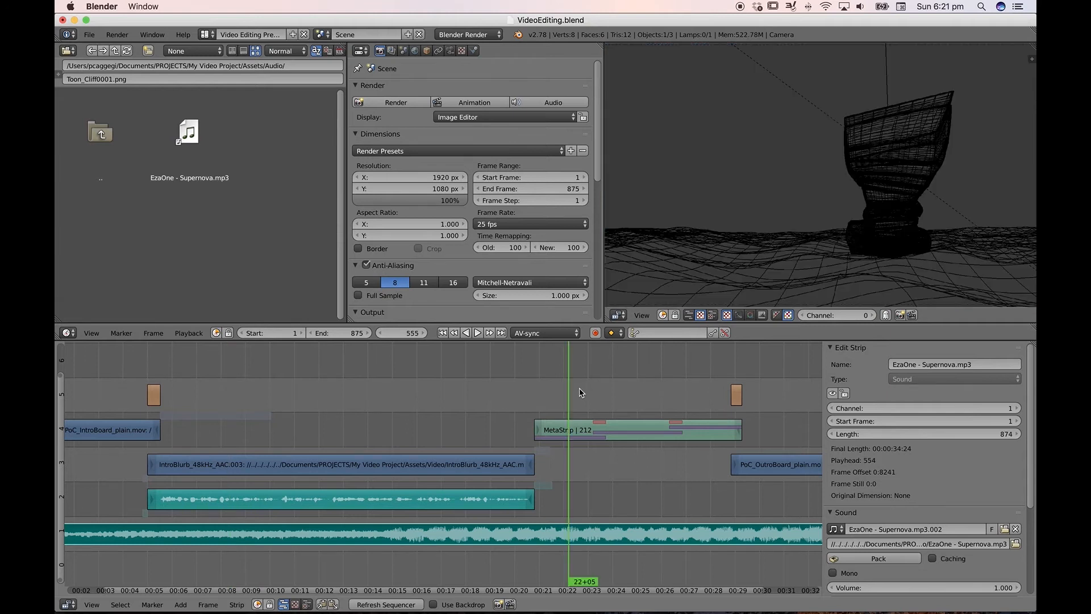
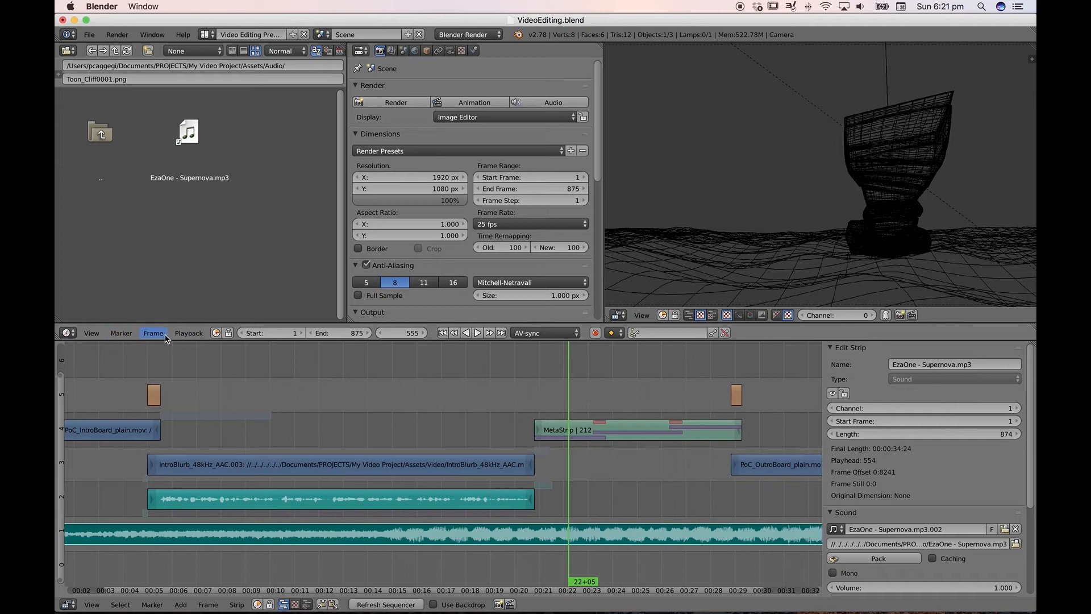
{"action": "left_click", "coordinate": [191, 336]}
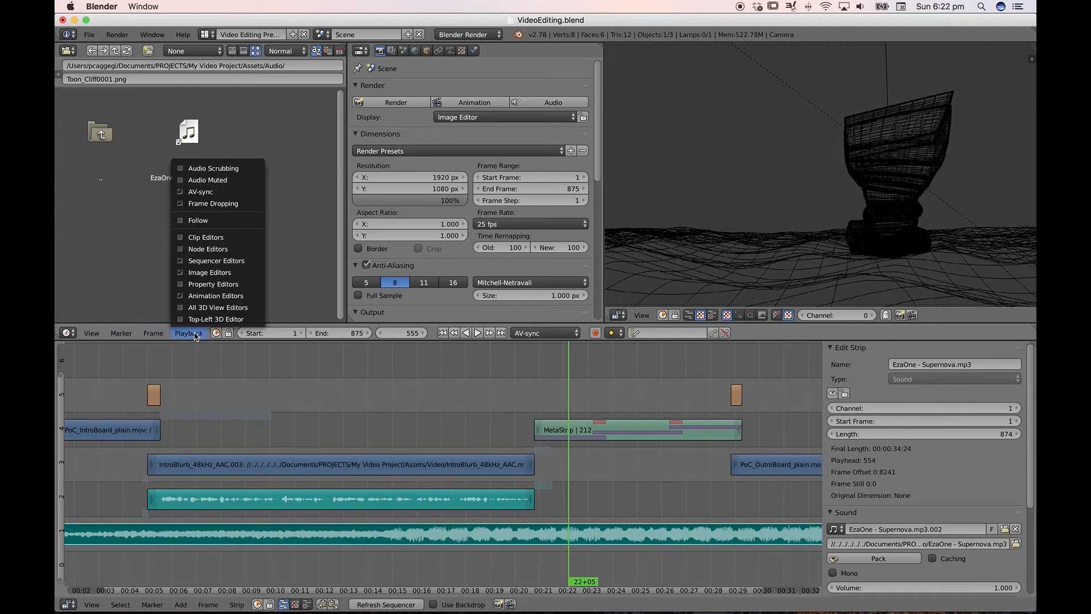
{"action": "left_click", "coordinate": [182, 169]}
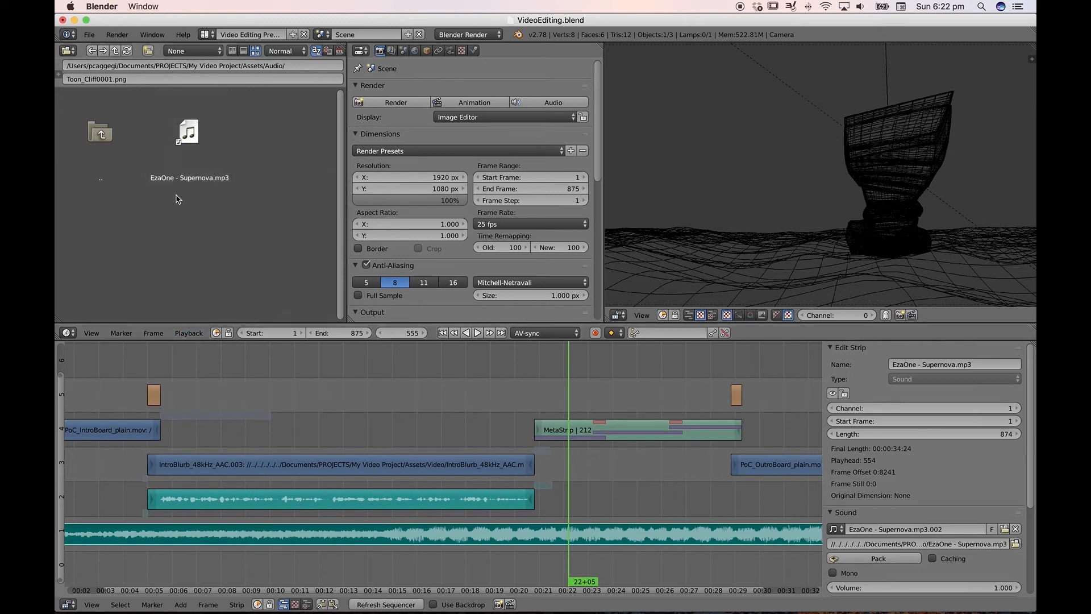
- Scrub with sound from frame 86 through the speech clip to frame 542 on the meta strip
{"action": "left_click", "coordinate": [111, 382]}
{"action": "key", "text": "alt+a"}
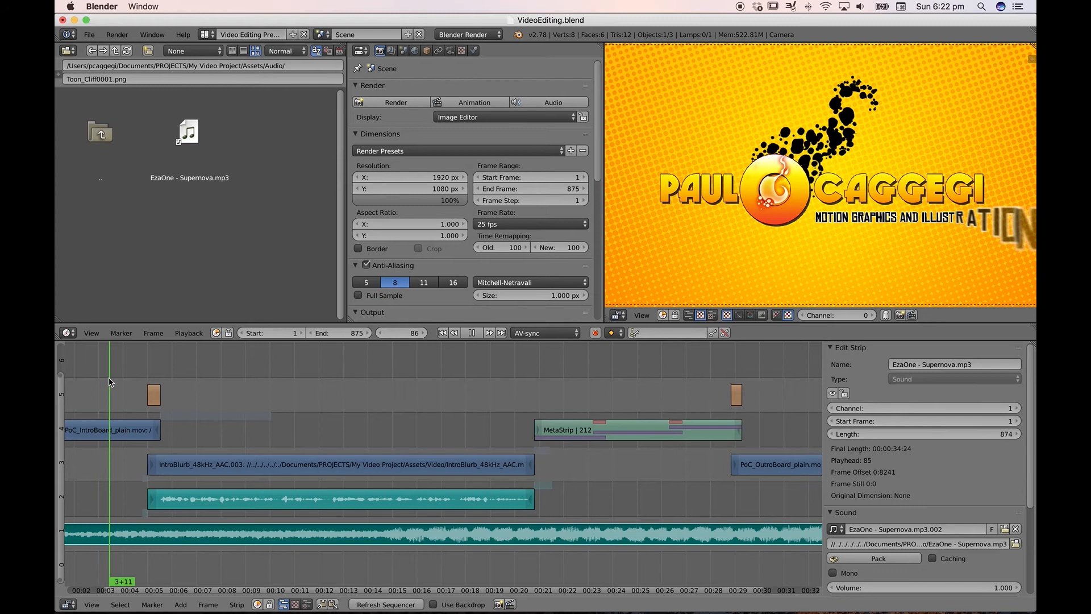
{"action": "left_click_drag", "start_coordinate": [110, 382], "coordinate": [555, 394]}
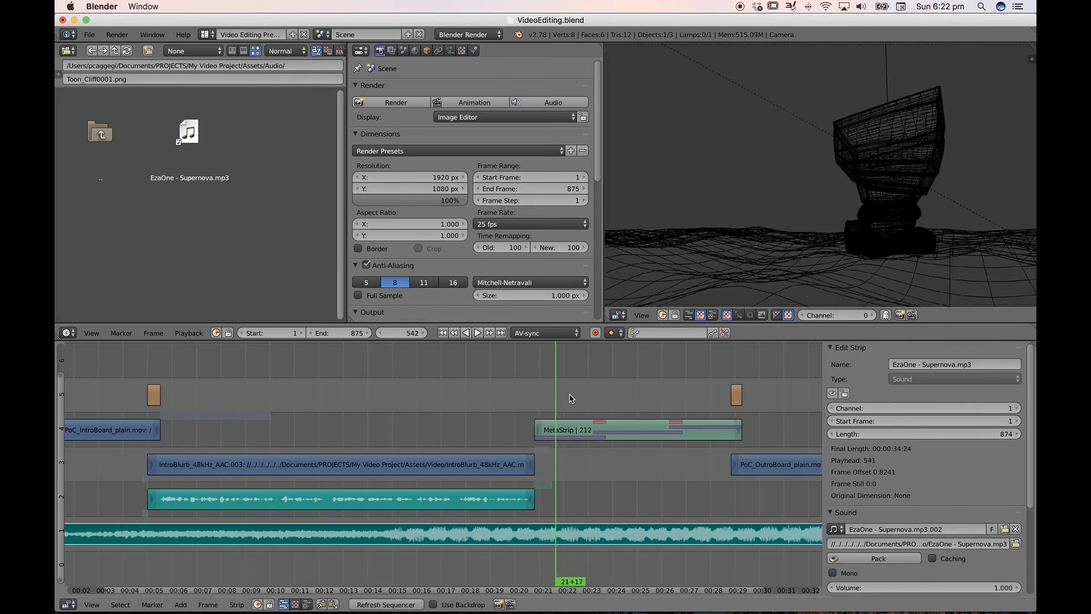
- Step the playhead frame by frame back and forth over the meta strip to hear the scrubbed audio
{"action": "key", "text": "Right"}
{"action": "key", "text": "Right"}
{"action": "key", "text": "Right"}
{"action": "key", "text": "Right"}
{"action": "key", "text": "Right"}
{"action": "key", "text": "Left"}
{"action": "key", "text": "Left"}
{"action": "key", "text": "Left"}
{"action": "key", "text": "Left"}
{"action": "key", "text": "Left"}
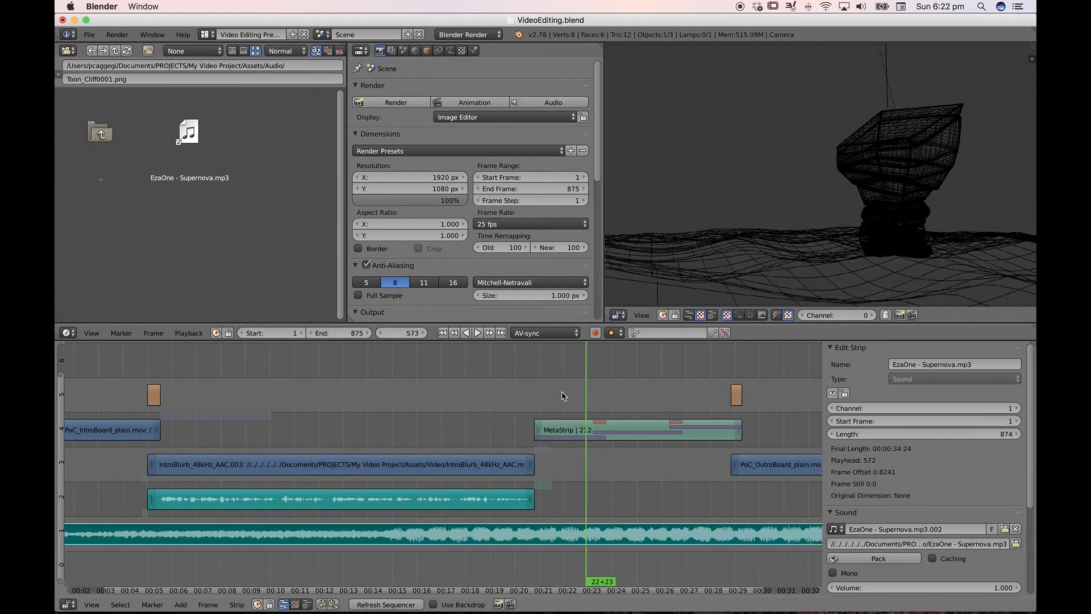
{"action": "key", "text": "Left"}
{"action": "key", "text": "Left"}
{"action": "key", "text": "Left"}
{"action": "key", "text": "Right"}
{"action": "key", "text": "Right"}
{"action": "key", "text": "Right"}
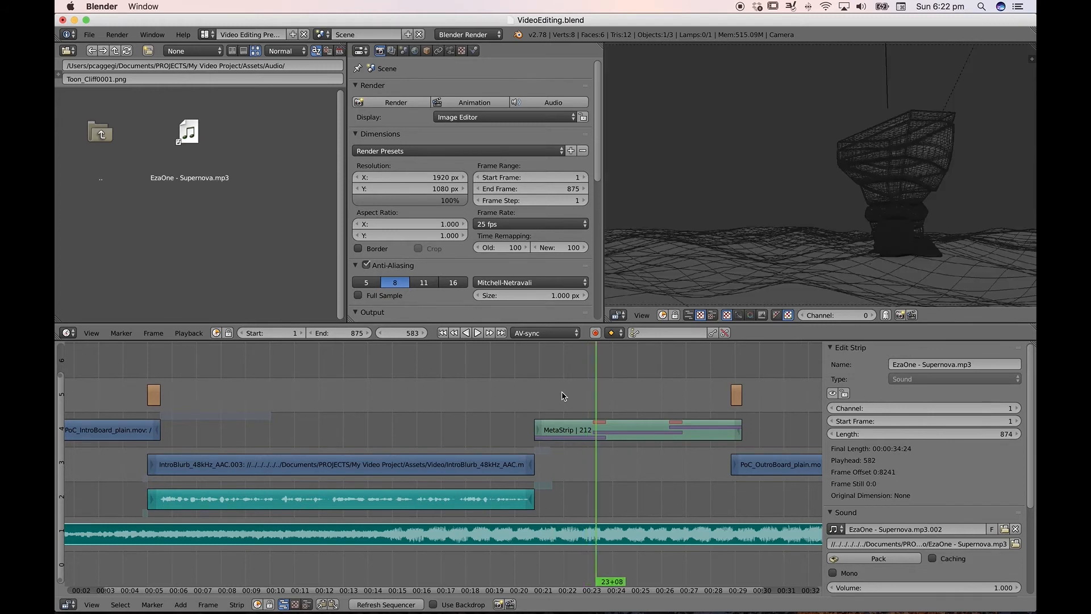
- Jump the playhead back and forth between strip edges, ending at frame 125 where the intro wipe begins
{"action": "key", "text": "Page_Down"}
{"action": "key", "text": "Page_Down"}
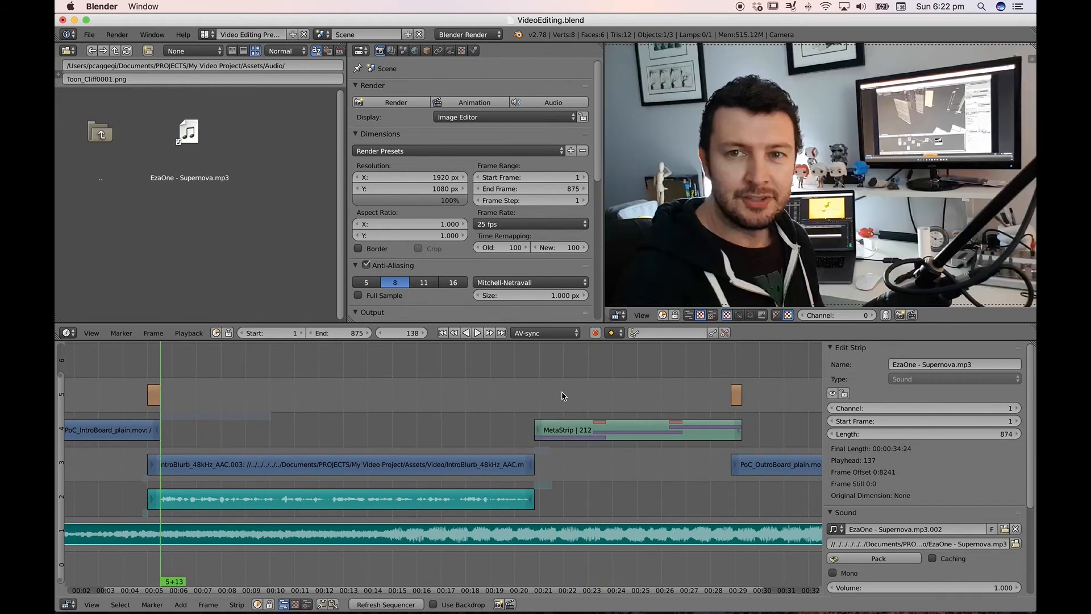
{"action": "key", "text": "Page_Down"}
{"action": "key", "text": "Page_Up"}
{"action": "key", "text": "Page_Up"}
{"action": "key", "text": "Page_Up"}
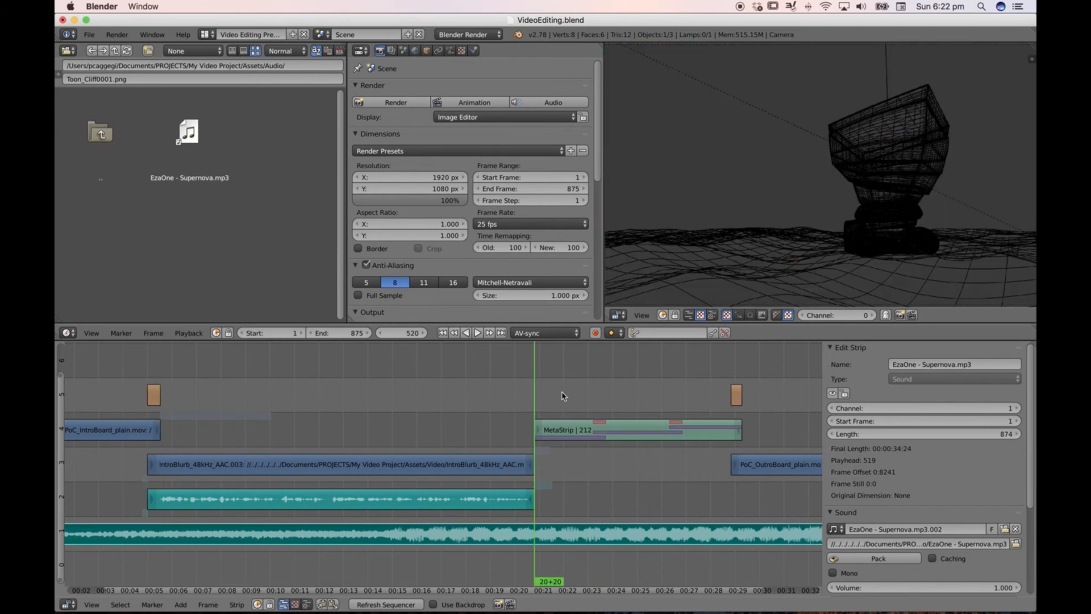
{"action": "key", "text": "Page_Down"}
{"action": "key", "text": "Page_Down"}
{"action": "key", "text": "Page_Down"}
- Turn Audio Scrubbing off, scrub from the intro wipe into the meta strip without sound, and turn it back on
{"action": "left_click", "coordinate": [189, 333]}
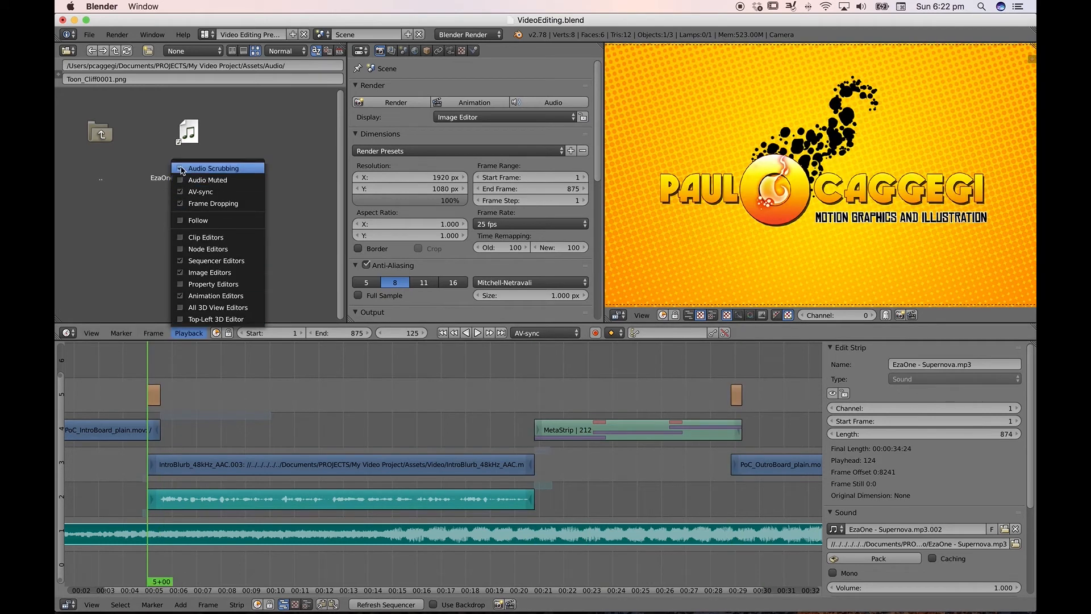
{"action": "left_click", "coordinate": [181, 169]}
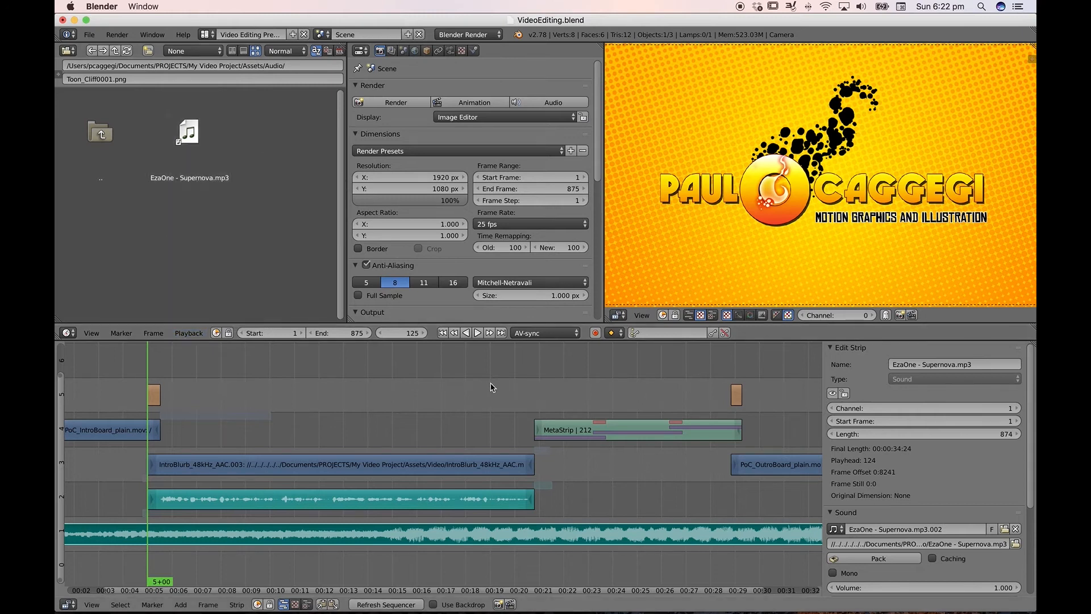
{"action": "key", "text": "alt+a"}
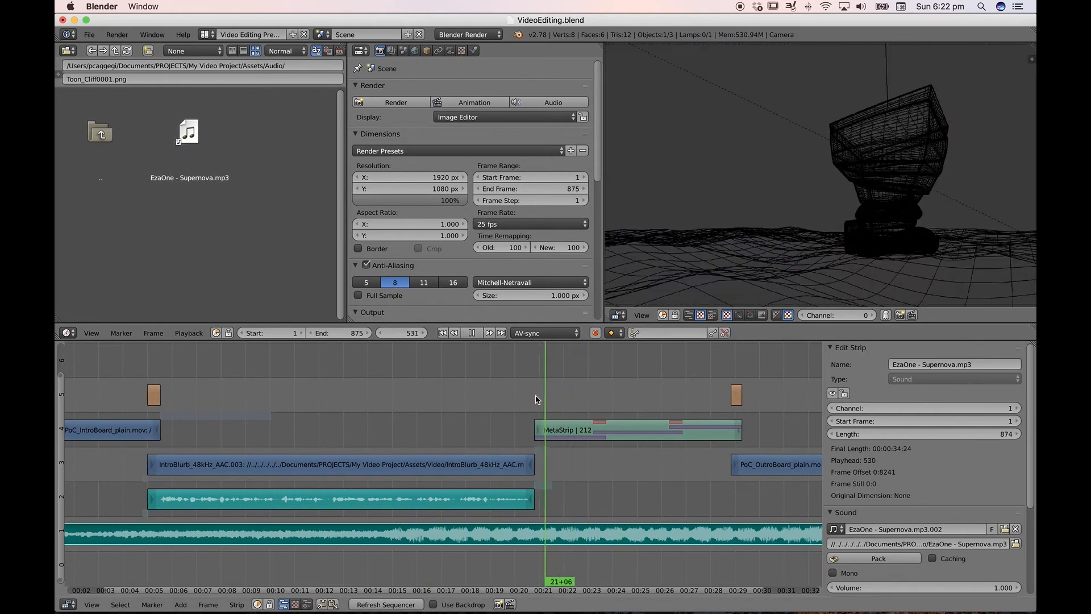
{"action": "key", "text": "alt+a"}
{"action": "left_click", "coordinate": [179, 332]}
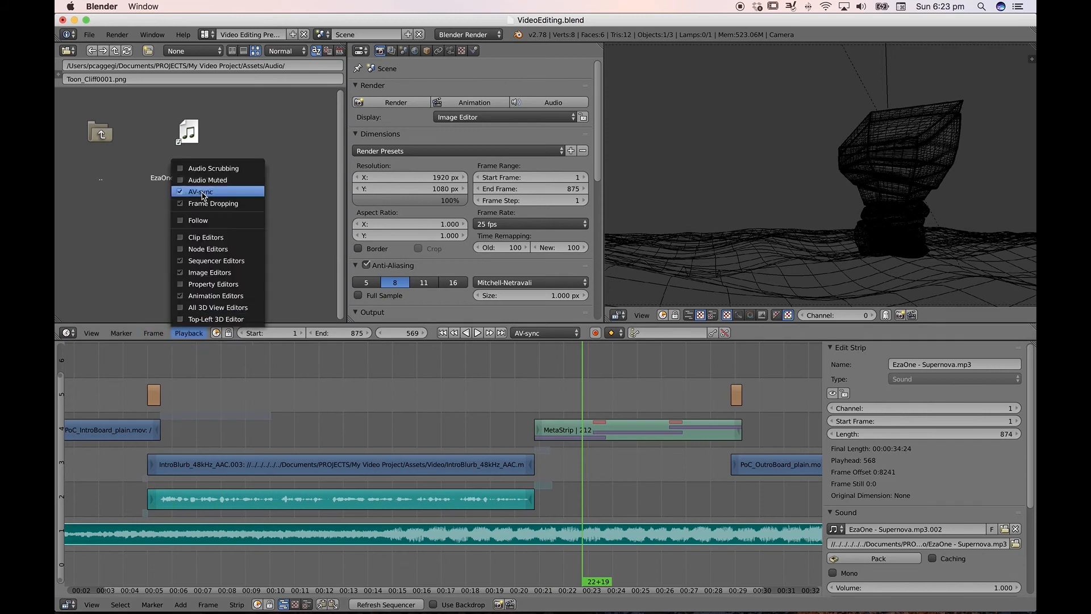
{"action": "left_click", "coordinate": [180, 170]}
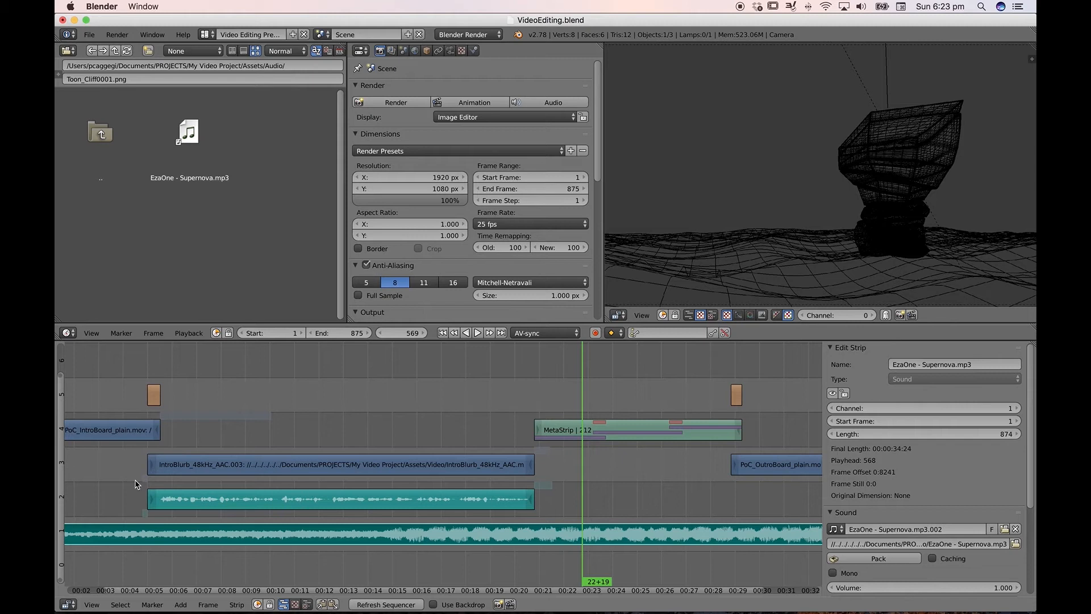
- Replace the render properties editor with the Graph Editor and widen it across the file browser
{"action": "scroll", "coordinate": [134, 475], "scroll_direction": "up", "scroll_amount": 2}
{"action": "scroll", "coordinate": [132, 472], "scroll_direction": "left", "scroll_amount": 4}
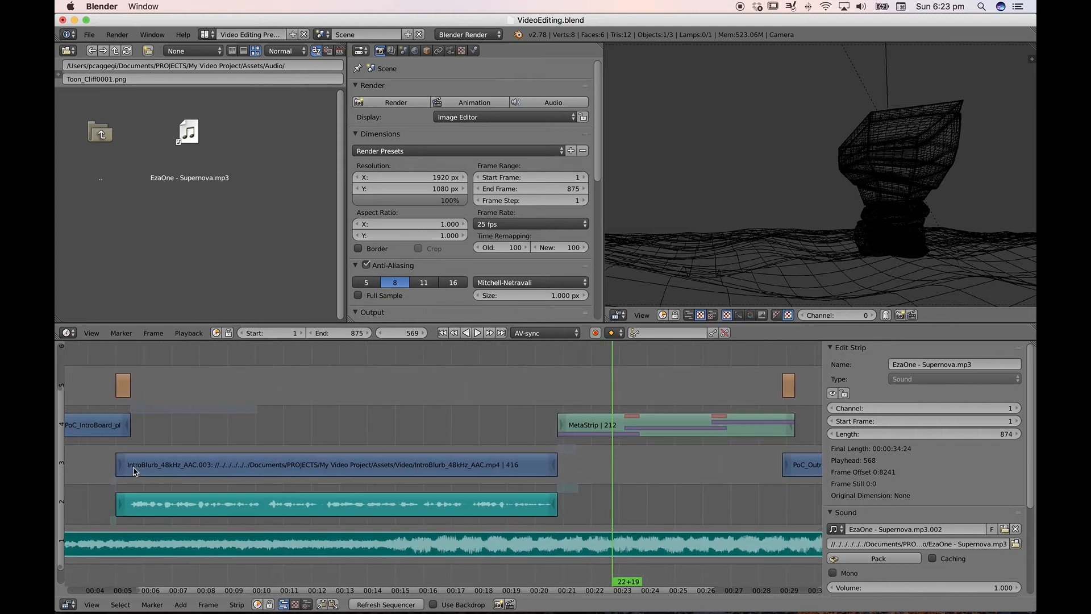
{"action": "scroll", "coordinate": [142, 470], "scroll_direction": "left", "scroll_amount": 2}
{"action": "scroll", "coordinate": [162, 469], "scroll_direction": "down", "scroll_amount": 2}
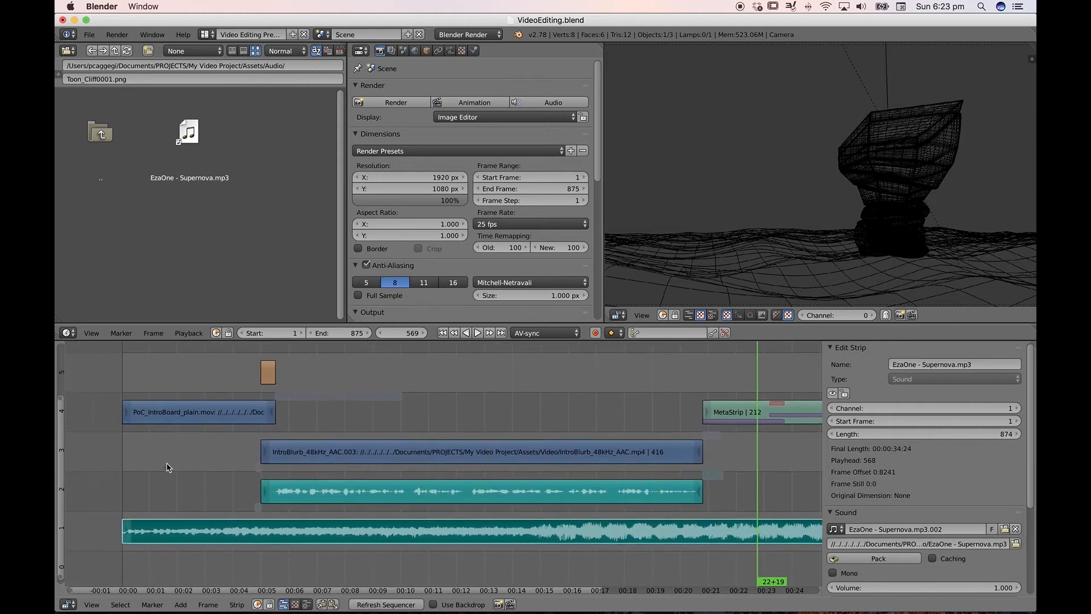
{"action": "left_click", "coordinate": [361, 50]}
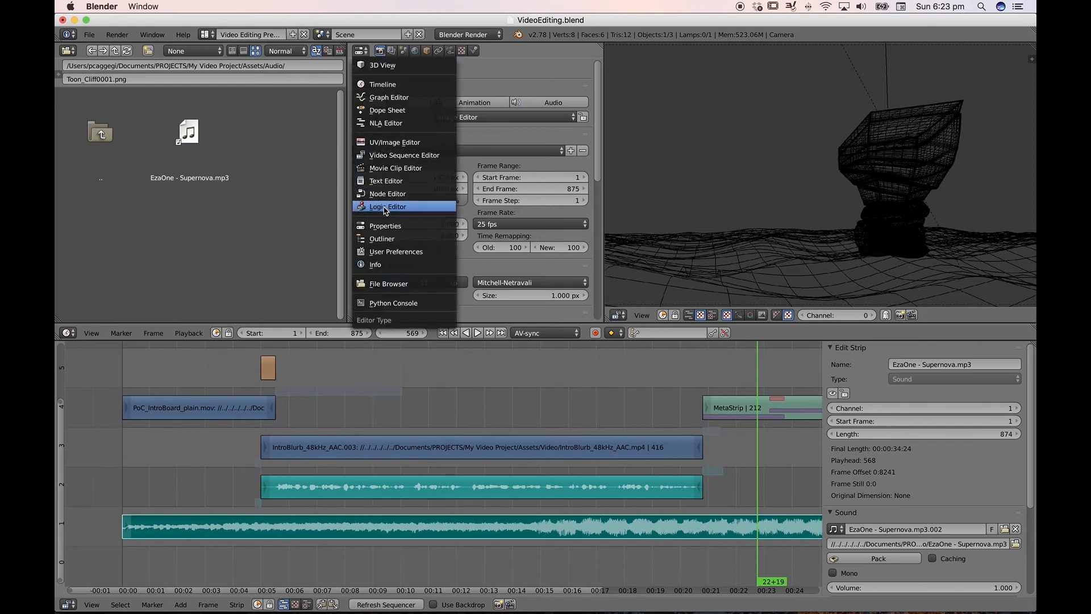
{"action": "left_click", "coordinate": [384, 98]}
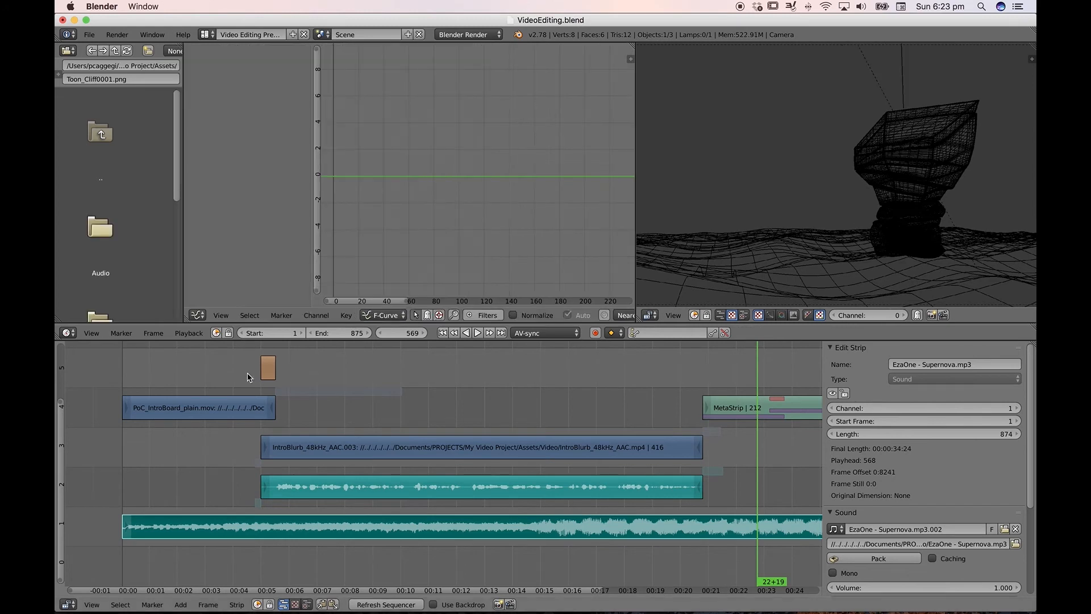
- Move the playhead to frame 117, just before the intro wipe, and look over the music strip's sound settings
{"action": "left_click_drag", "start_coordinate": [254, 378], "coordinate": [253, 379]}
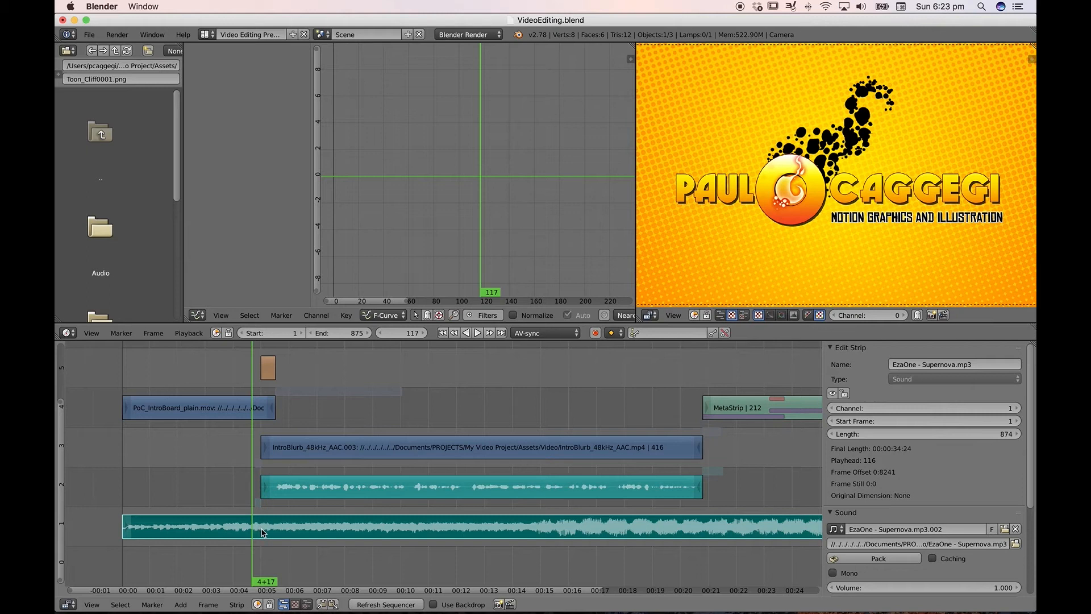
{"action": "scroll", "coordinate": [959, 484], "scroll_direction": "down", "scroll_amount": 5}
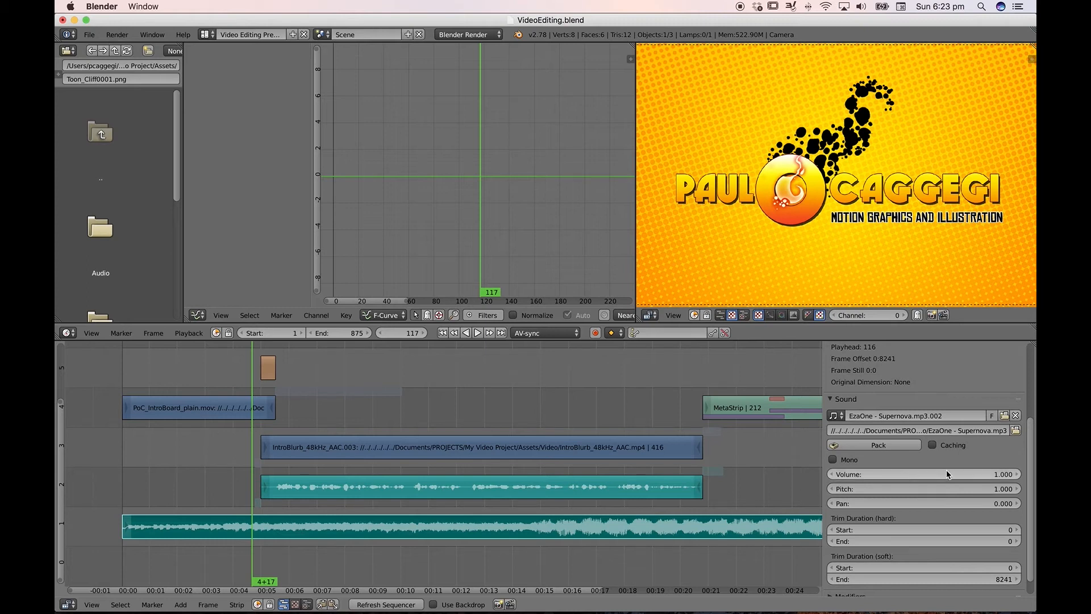
{"action": "scroll", "coordinate": [943, 516], "scroll_direction": "up", "scroll_amount": 5}
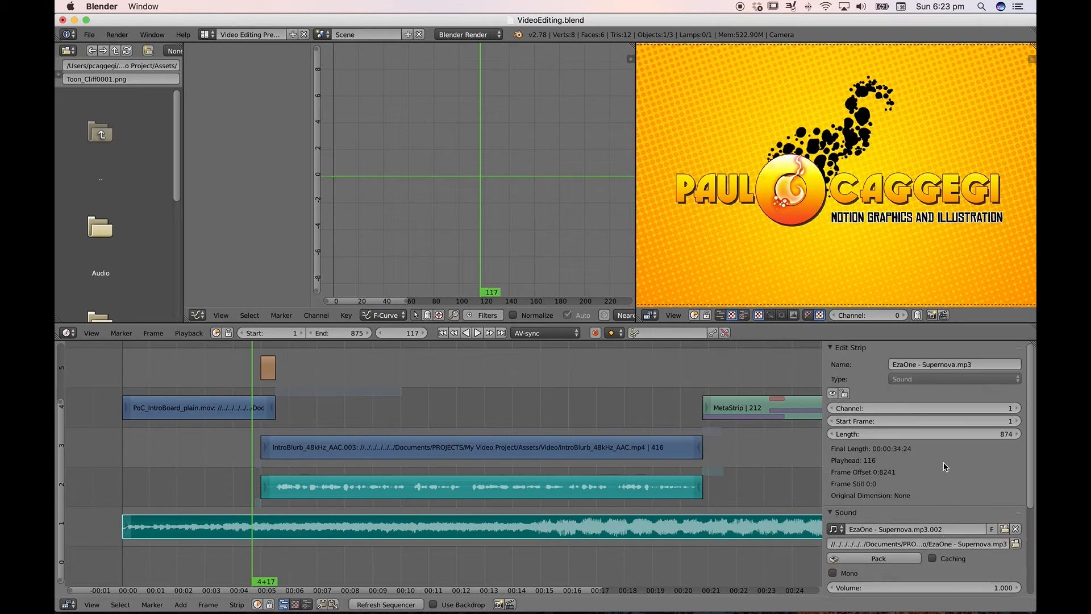
- Set the volume of the EzaOne - Supernova music strip to 0.4
{"action": "scroll", "coordinate": [943, 462], "scroll_direction": "down", "scroll_amount": 5}
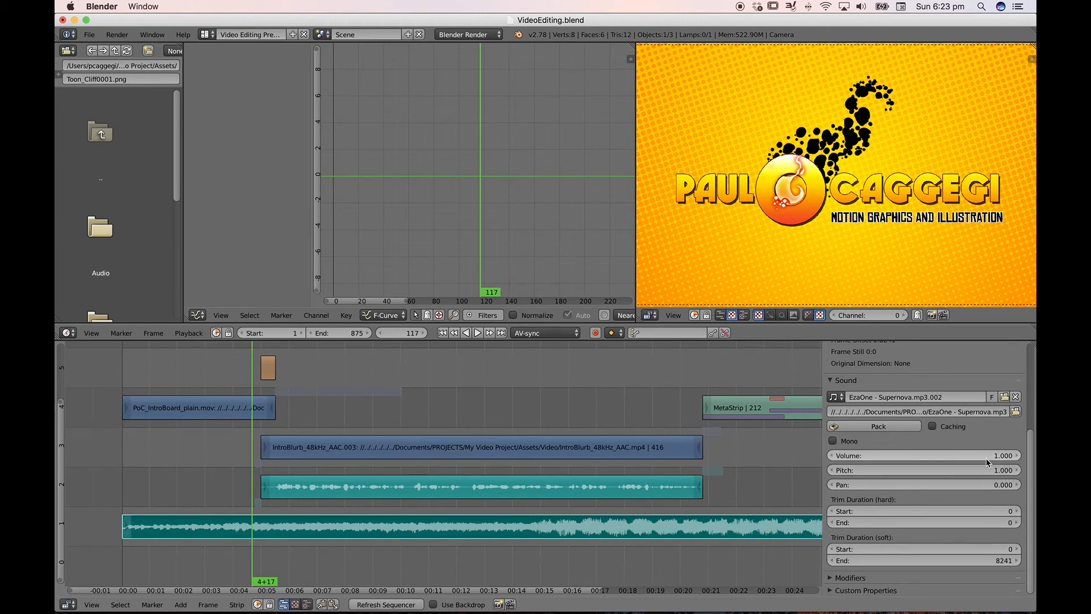
{"action": "left_click", "coordinate": [999, 455]}
{"action": "type", "text": "0.2"}
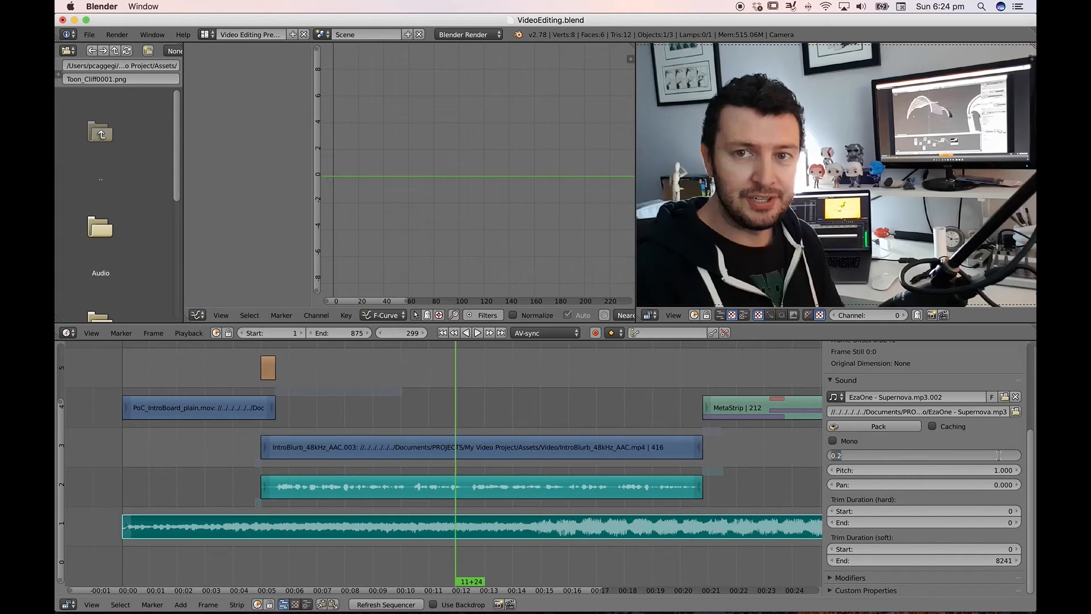
{"action": "key", "text": "BackSpace"}
{"action": "type", "text": "4"}
{"action": "key", "text": "Return"}
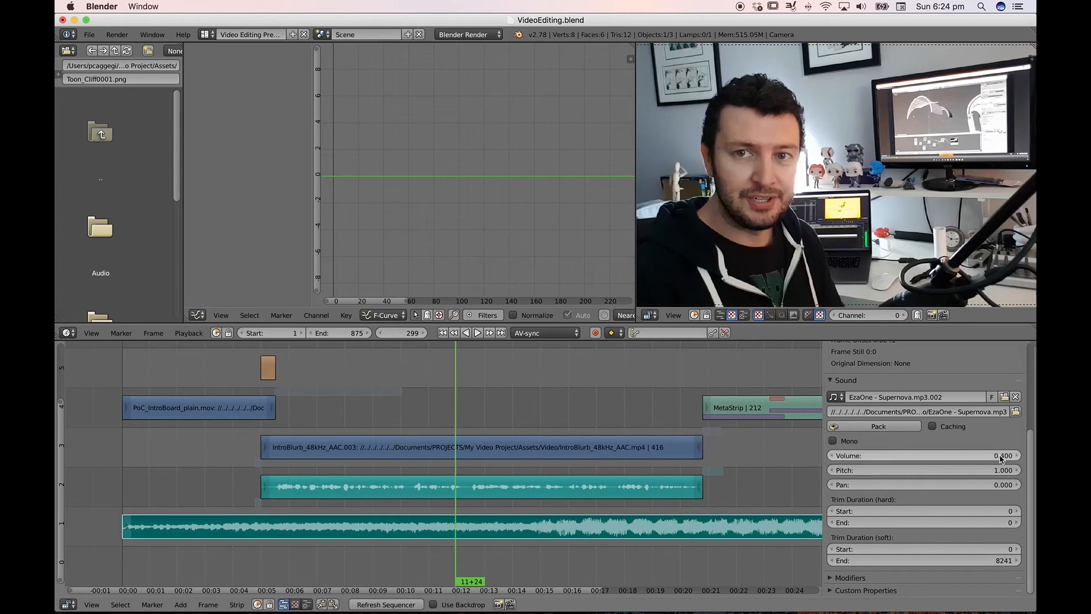
- Play back the lead-in to the intro wipe to check the music level, and turn up the system volume
{"action": "left_click", "coordinate": [252, 381]}
{"action": "key", "text": "alt+a"}
{"action": "left_click_drag", "start_coordinate": [251, 378], "coordinate": [260, 382]}
{"action": "key", "text": "alt+a"}
{"action": "key", "text": "XF86AudioRaiseVolume"}
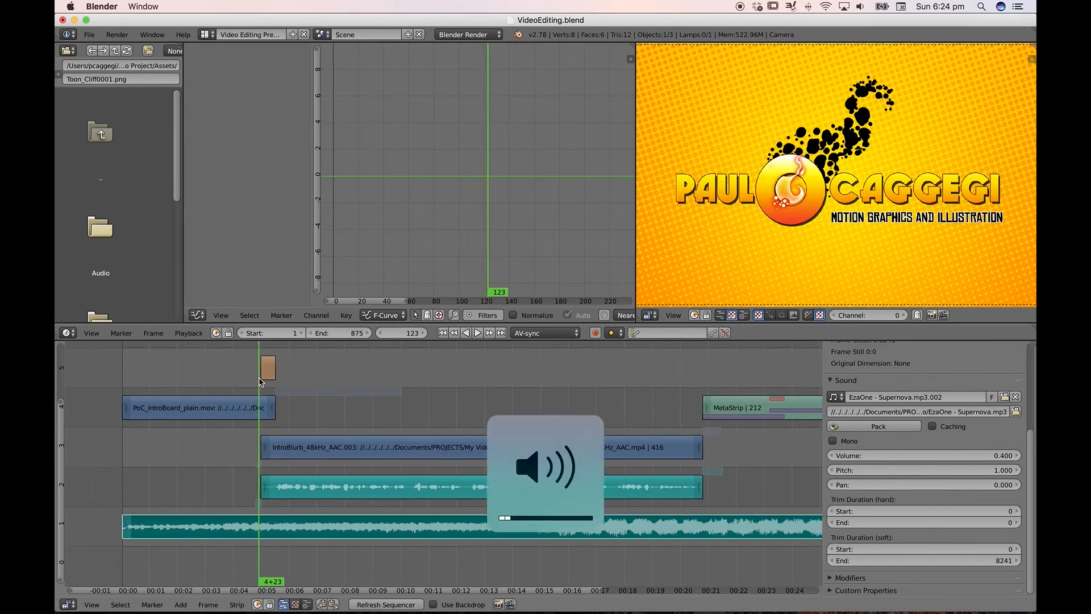
- Insert a keyframe on the music strip's 0.4 volume at frame 124, where the intro wipe begins
{"action": "left_click", "coordinate": [260, 383]}
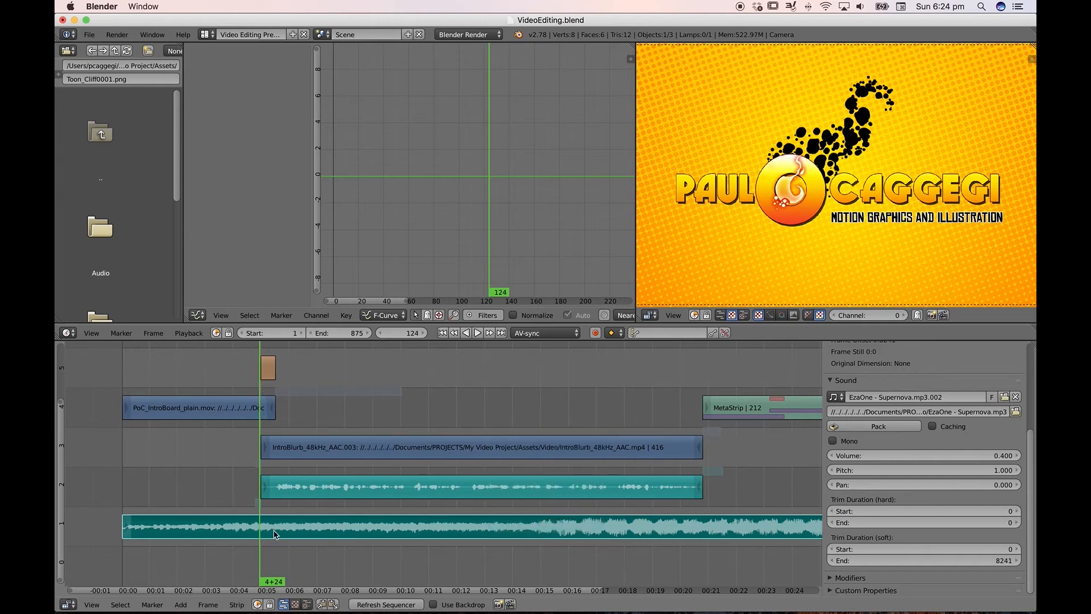
{"action": "key", "text": "i"}
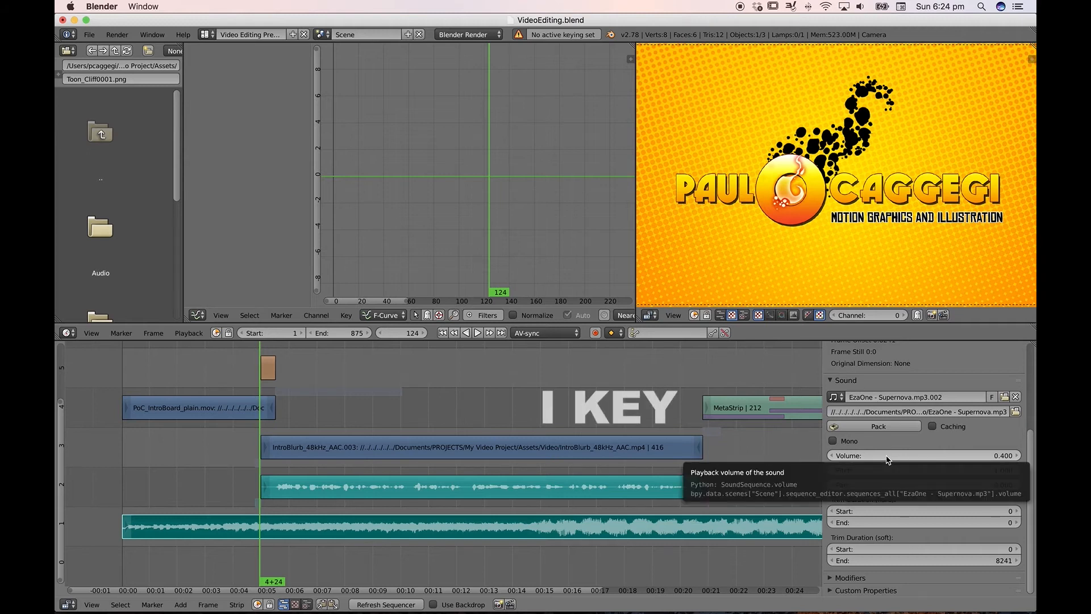
{"action": "key", "text": "i"}
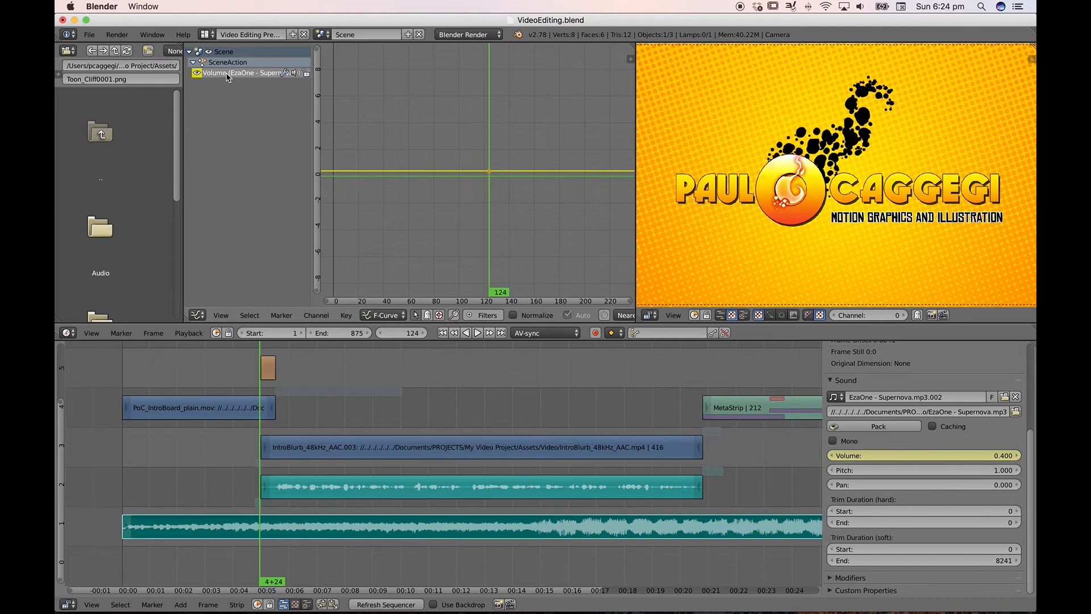
- Advance to frame 140, just after the intro wipe, and keyframe the music volume at 0
{"action": "scroll", "coordinate": [529, 199], "scroll_direction": "up", "scroll_amount": 3}
{"action": "scroll", "coordinate": [522, 198], "scroll_direction": "up", "scroll_amount": 1}
{"action": "scroll", "coordinate": [522, 199], "scroll_direction": "right", "scroll_amount": 4}
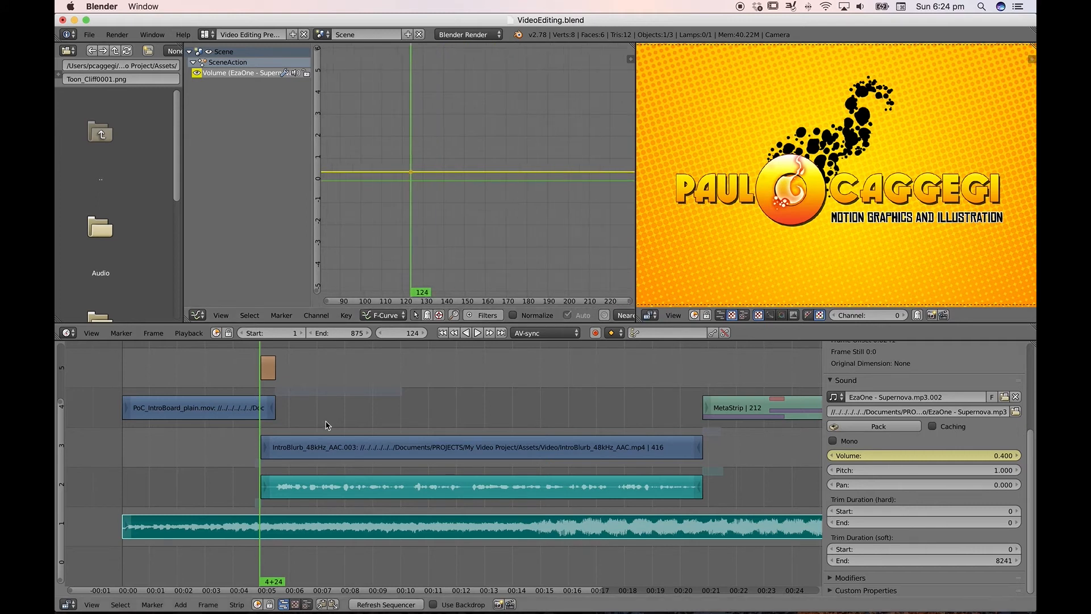
{"action": "key", "text": "alt+a"}
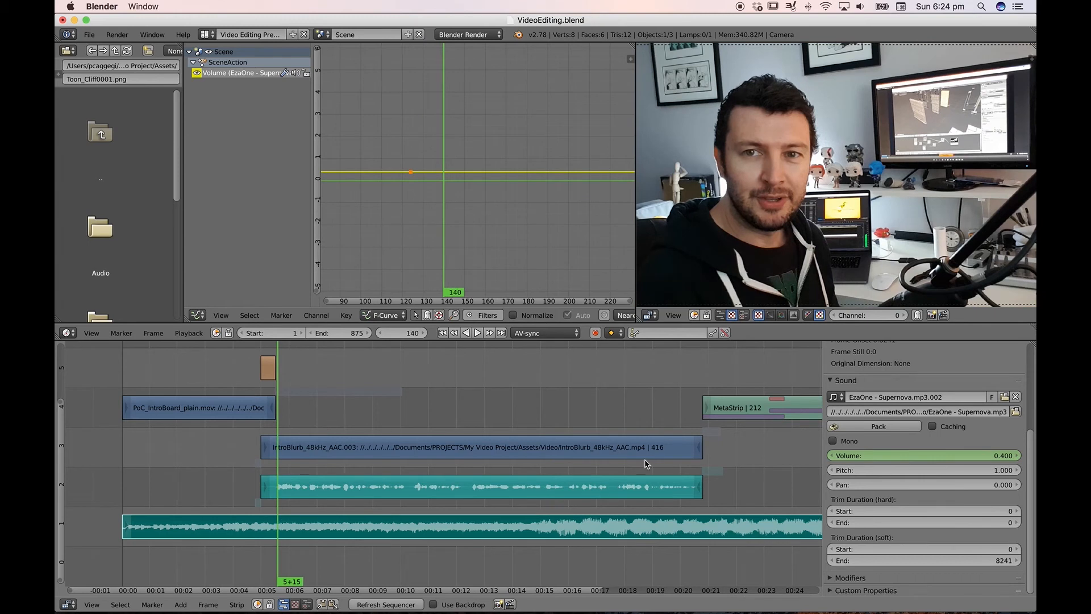
{"action": "left_click", "coordinate": [936, 457]}
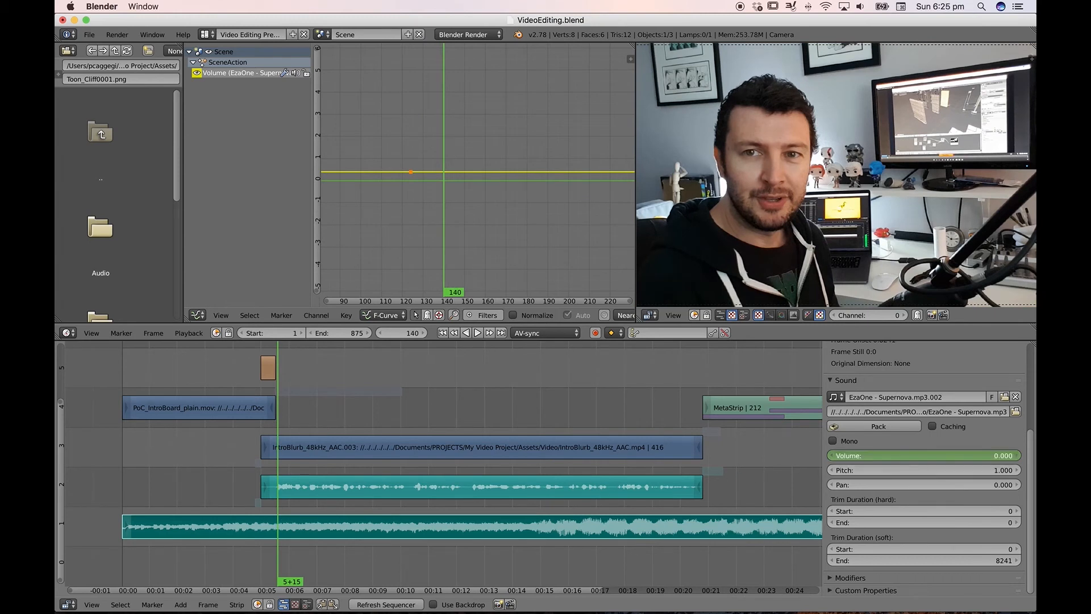
{"action": "key", "text": "i"}
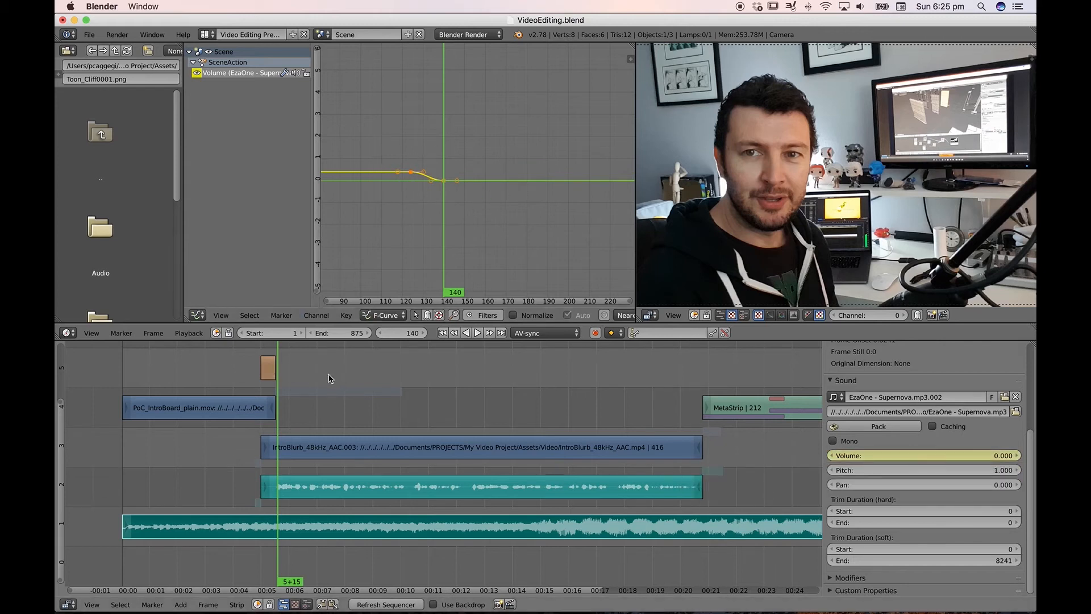
- Play the edit from frame 52 past the intro wipe to check how the music fades under the speech
{"action": "left_click", "coordinate": [180, 379]}
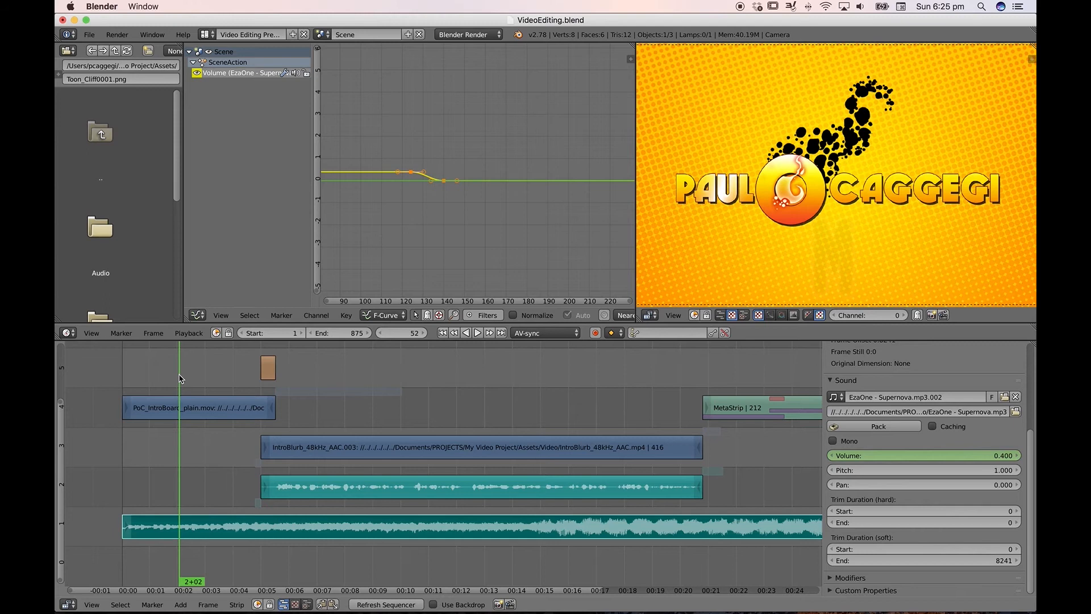
{"action": "key", "text": "XF86AudioRaiseVolume"}
{"action": "key", "text": "alt+a"}
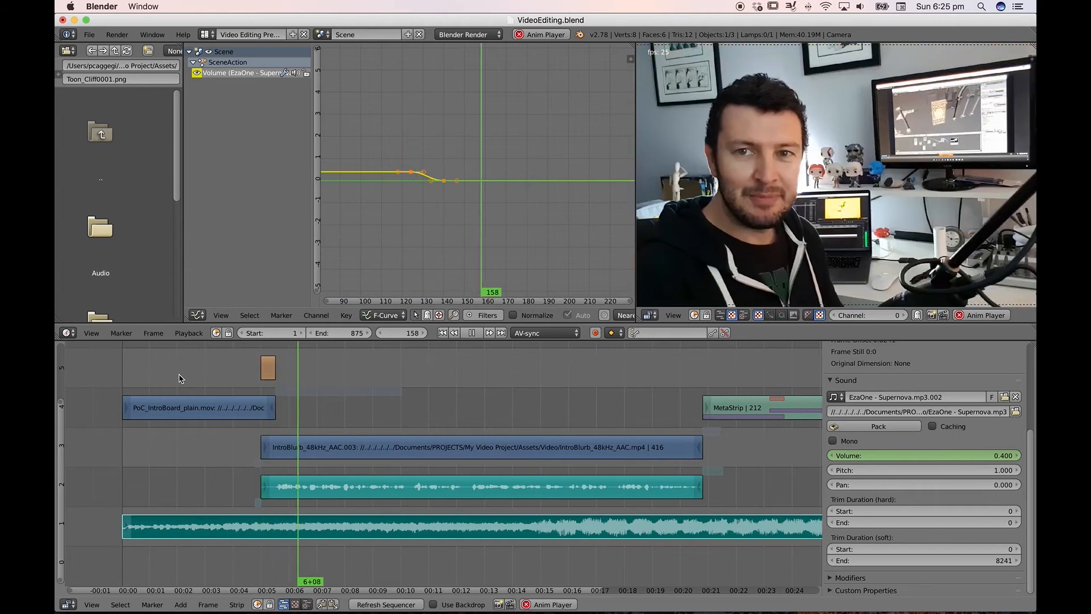
{"action": "key", "text": "alt+a"}
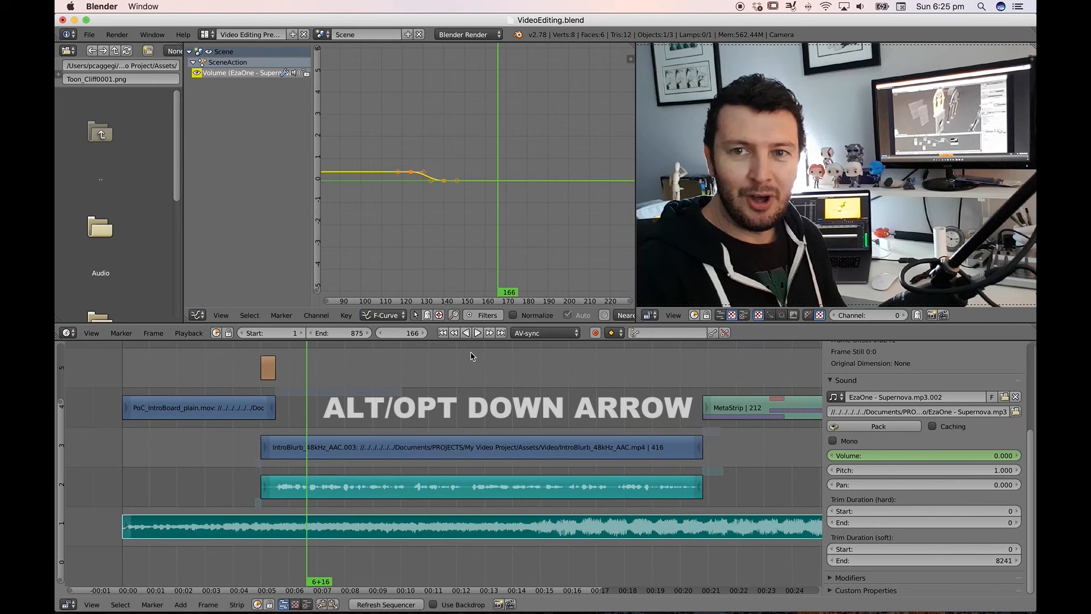
- Jump back to the strip edge at frame 140 and replace the music volume keyframe there with 0.02
{"action": "key", "text": "alt+Down"}
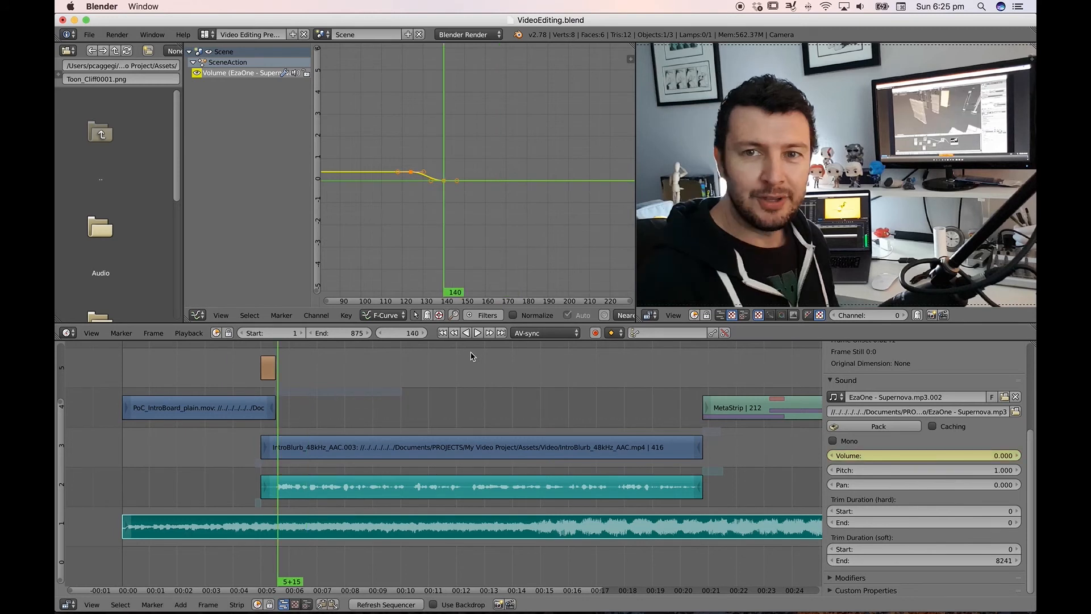
{"action": "key", "text": "Left"}
{"action": "key", "text": "Left"}
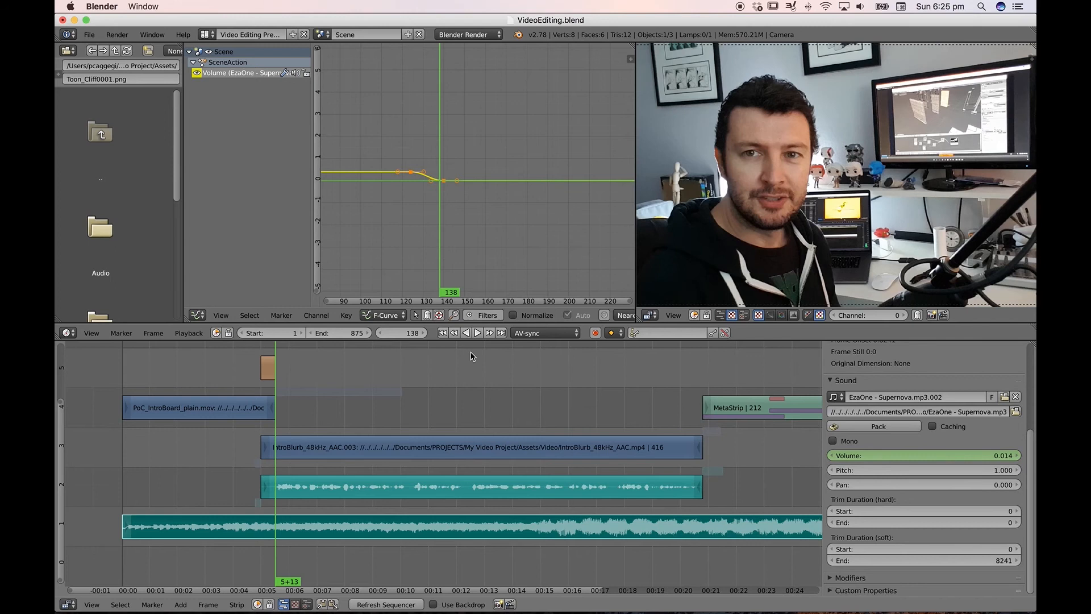
{"action": "key", "text": "Right"}
{"action": "key", "text": "Right"}
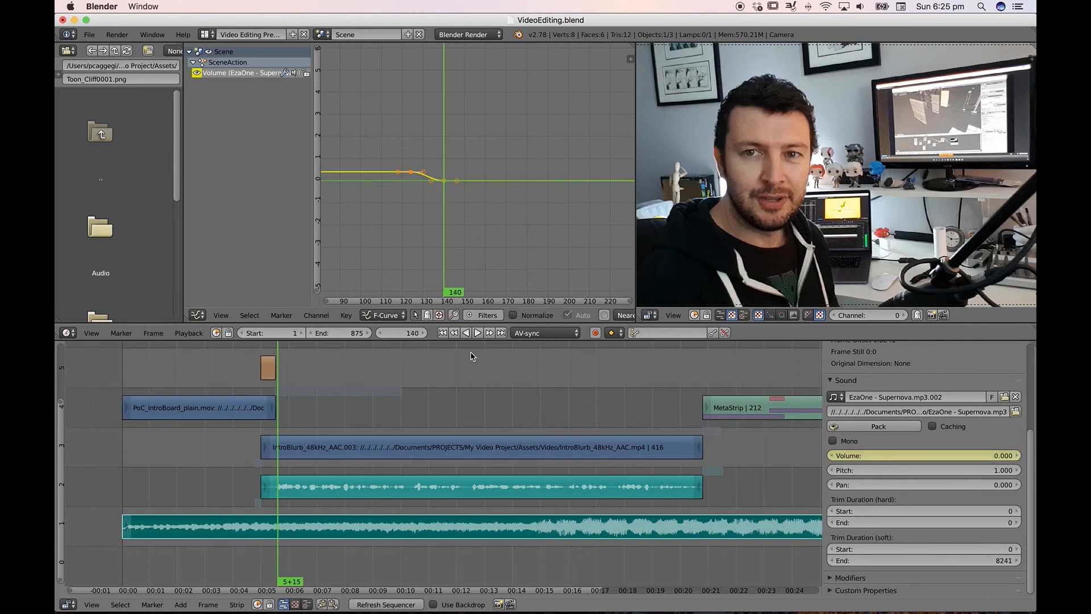
{"action": "key", "text": "Down"}
{"action": "key", "text": "Up"}
{"action": "left_click", "coordinate": [990, 456]}
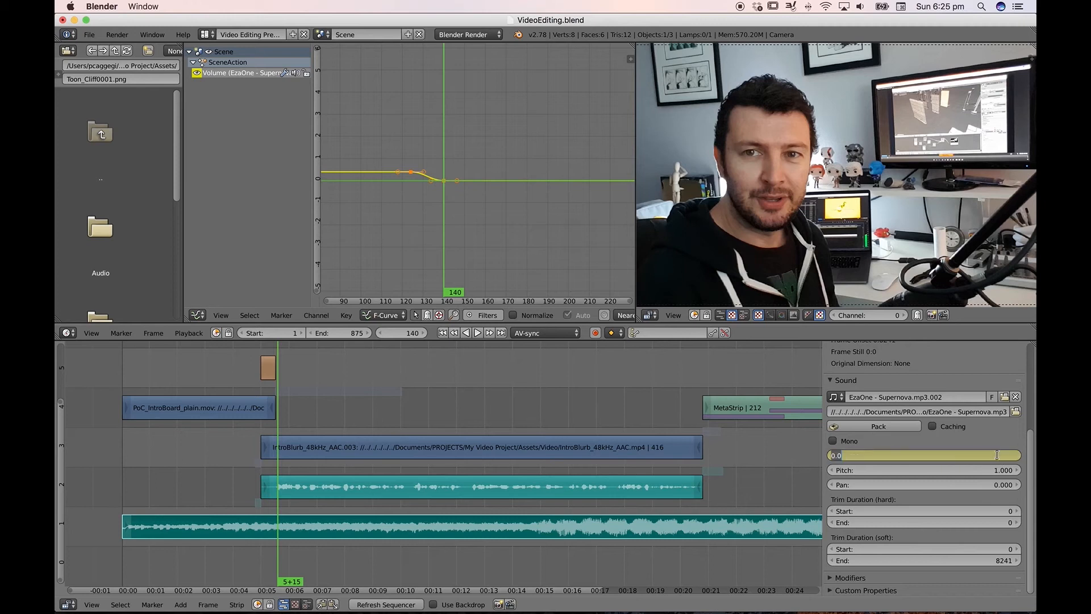
{"action": "key", "text": "BackSpace"}
{"action": "key", "text": "Return"}
{"action": "key", "text": "i"}
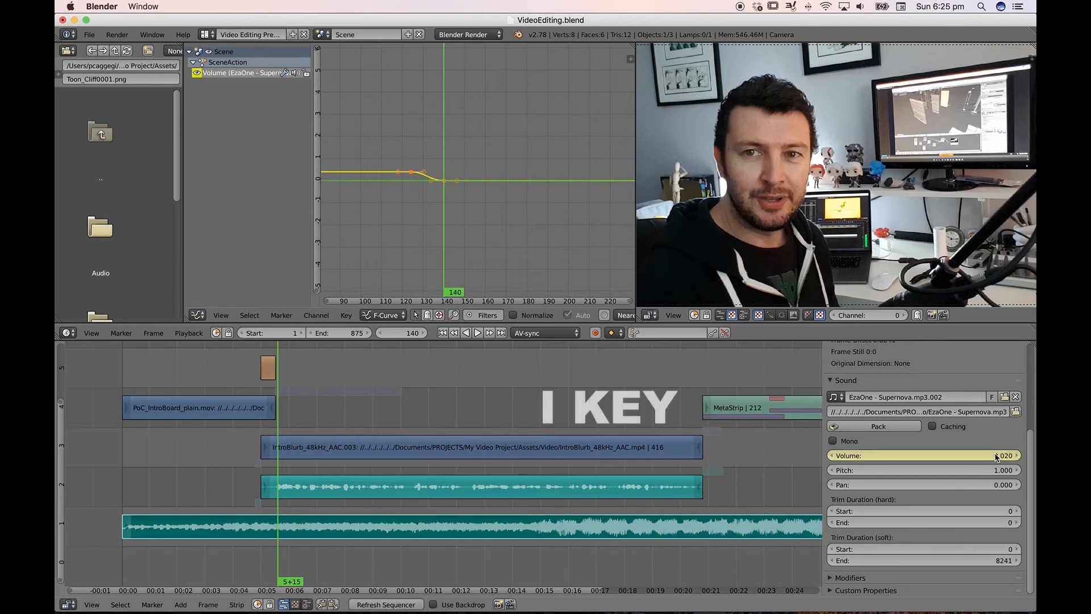
- Play the intro transition again to hear the quieter music beneath the speech
{"action": "left_click", "coordinate": [222, 366]}
{"action": "key", "text": "alt+a"}
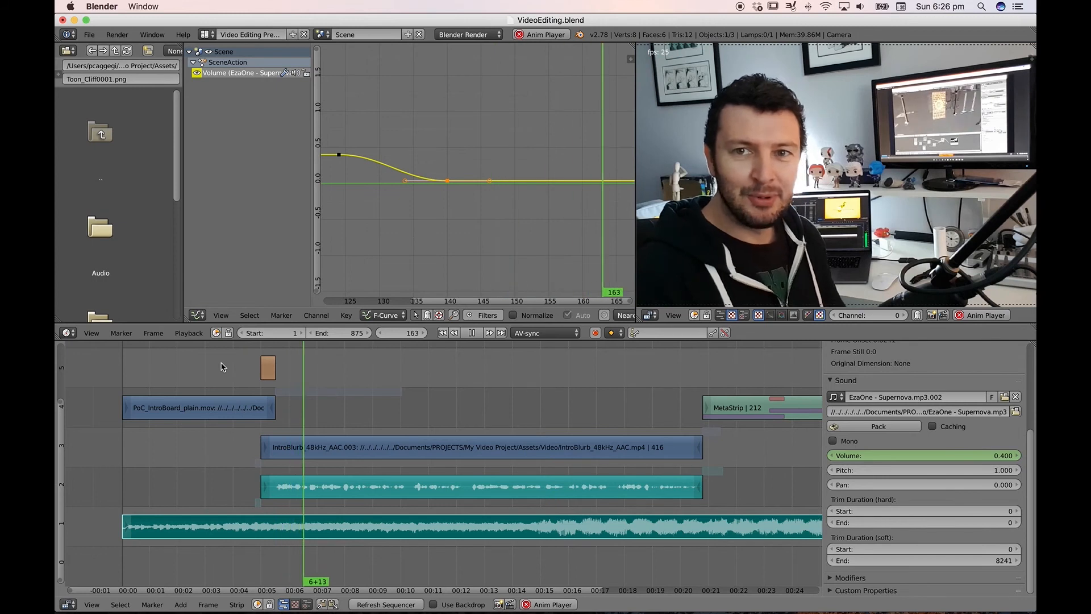
{"action": "key", "text": "alt+a"}
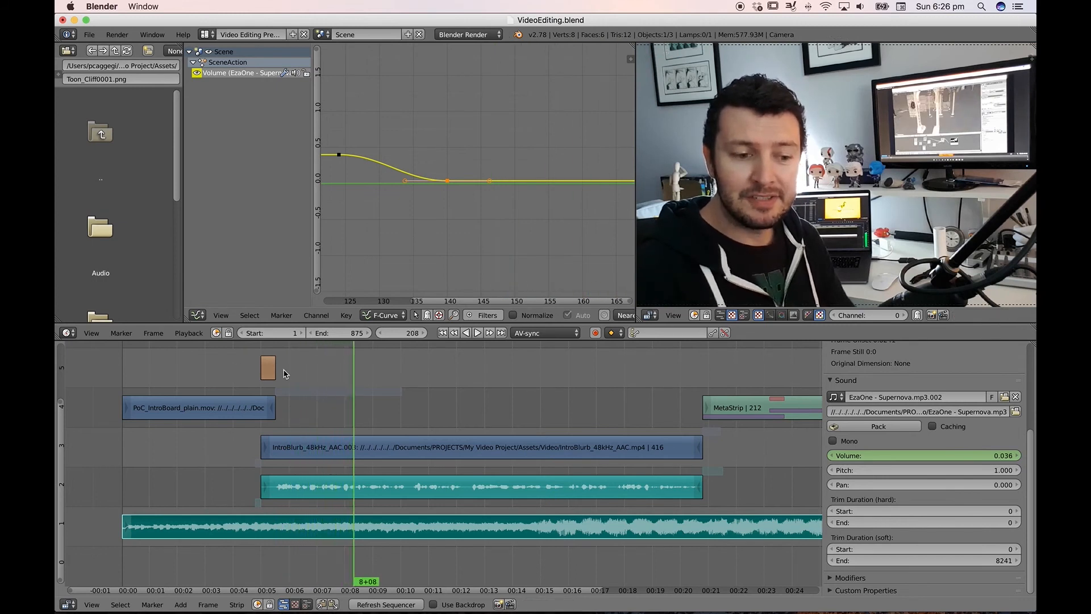
- Stop playback at frame 514, shortly before the speech clip ends, and keyframe the music volume at 0.02
{"action": "scroll", "coordinate": [629, 392], "scroll_direction": "right", "scroll_amount": 5}
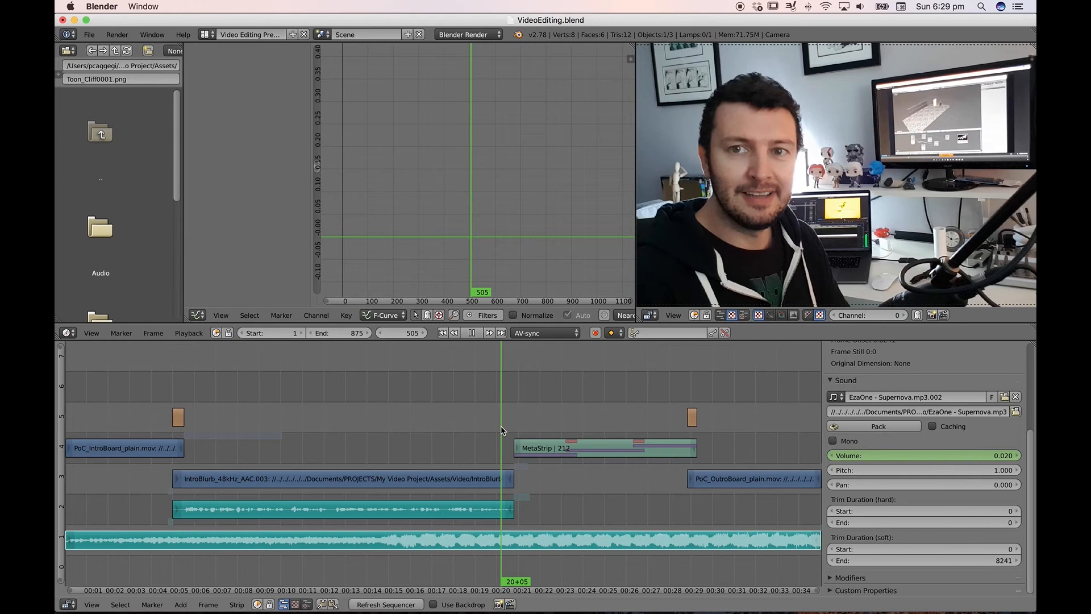
{"action": "left_click_drag", "start_coordinate": [501, 430], "coordinate": [505, 431]}
{"action": "key", "text": "alt+a"}
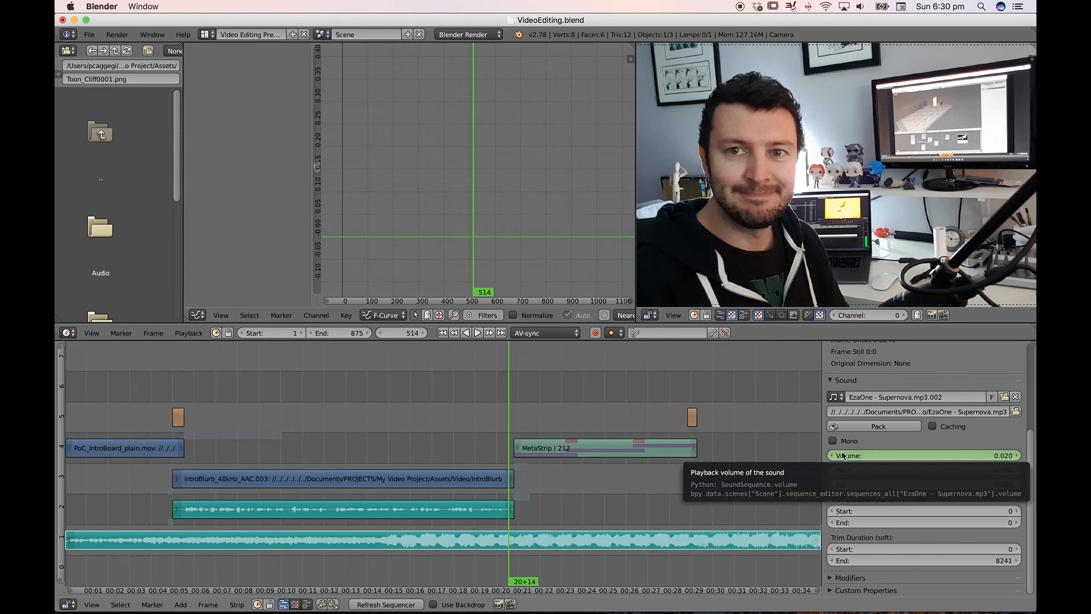
{"action": "key", "text": "i"}
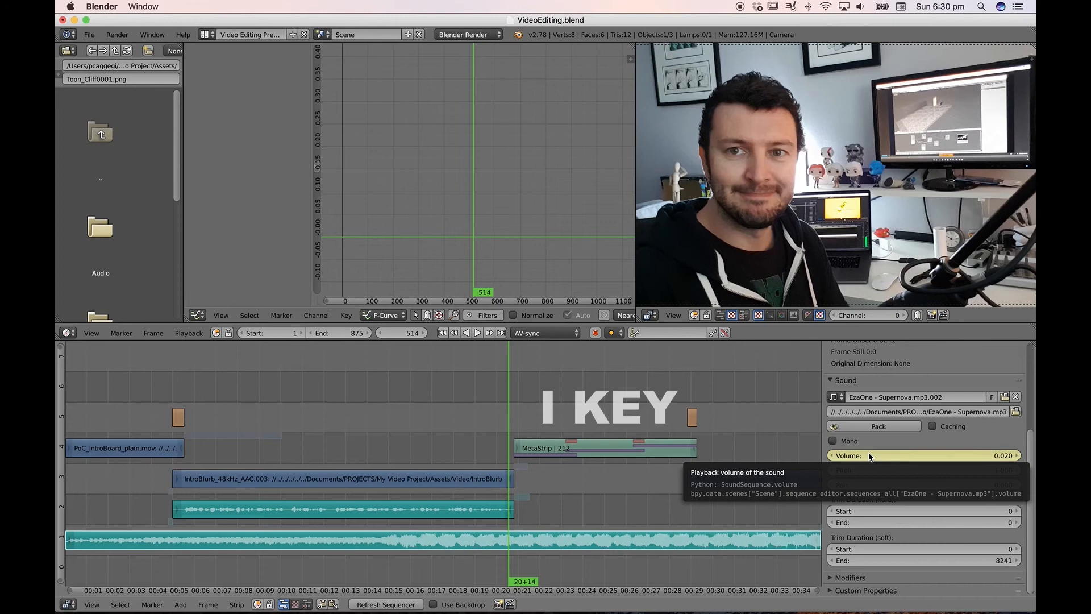
- Select the music strip again and fit its whole volume curve in the Graph Editor
{"action": "right_click", "coordinate": [563, 545]}
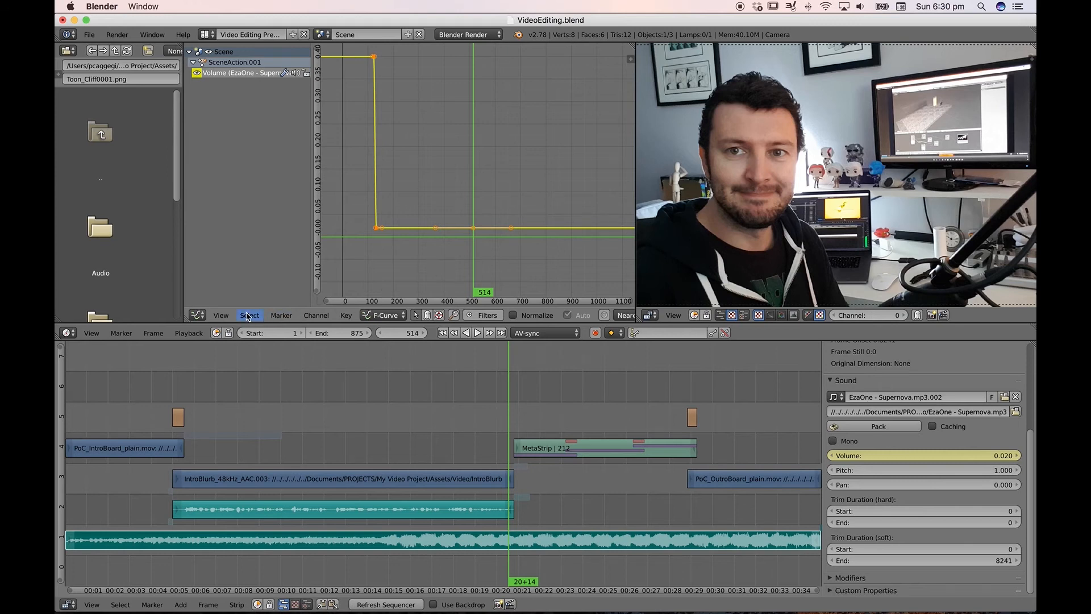
{"action": "left_click", "coordinate": [222, 315]}
{"action": "left_click", "coordinate": [277, 544]}
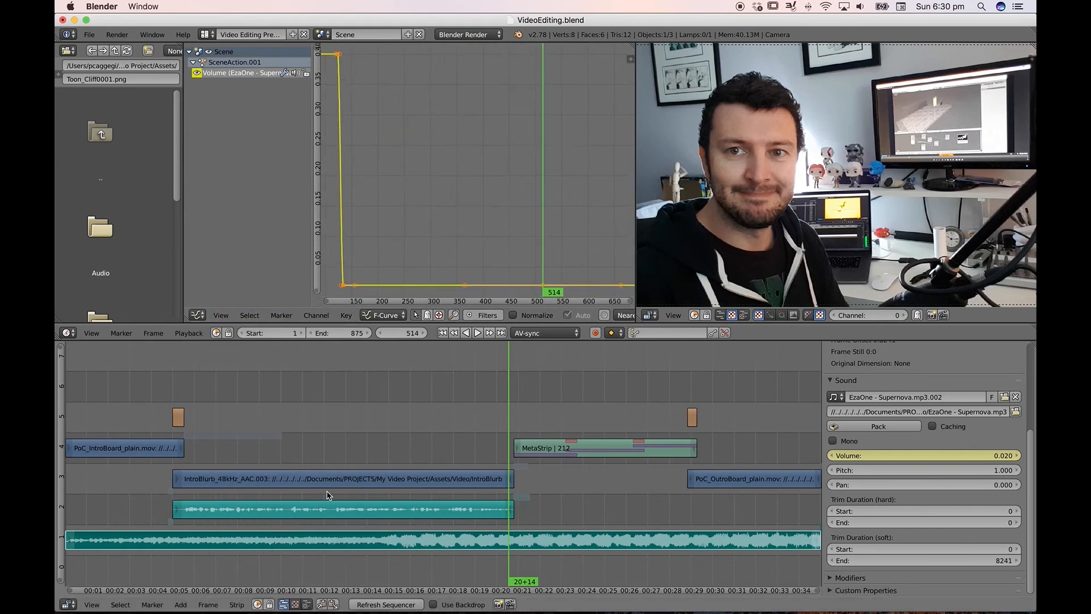
{"action": "scroll", "coordinate": [527, 215], "scroll_direction": "down", "scroll_amount": 3}
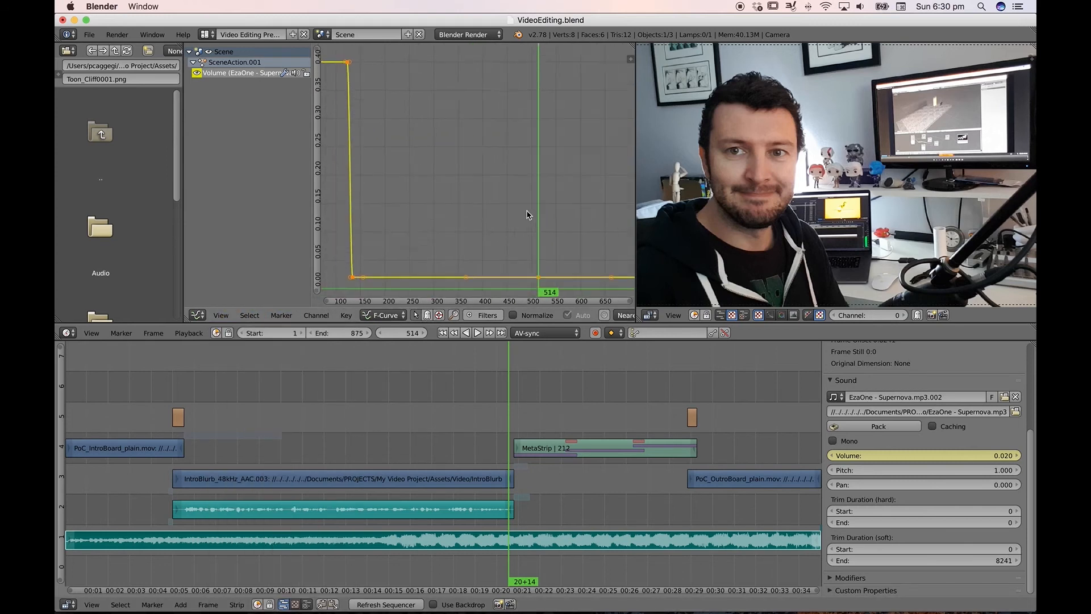
{"action": "scroll", "coordinate": [526, 214], "scroll_direction": "right", "scroll_amount": 2}
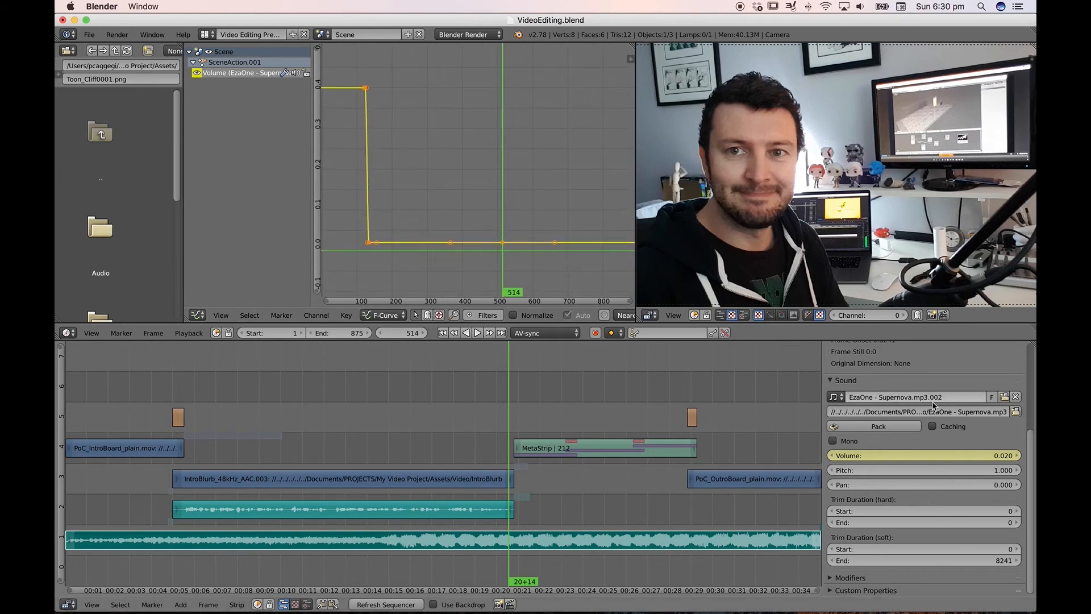
- Step forward to frame 521, where the meta strip begins, and keyframe the music volume at 0.4
{"action": "key", "text": "Right"}
{"action": "key", "text": "Right"}
{"action": "key", "text": "Right"}
{"action": "key", "text": "Right"}
{"action": "key", "text": "Right"}
{"action": "key", "text": "Right"}
{"action": "key", "text": "Right"}
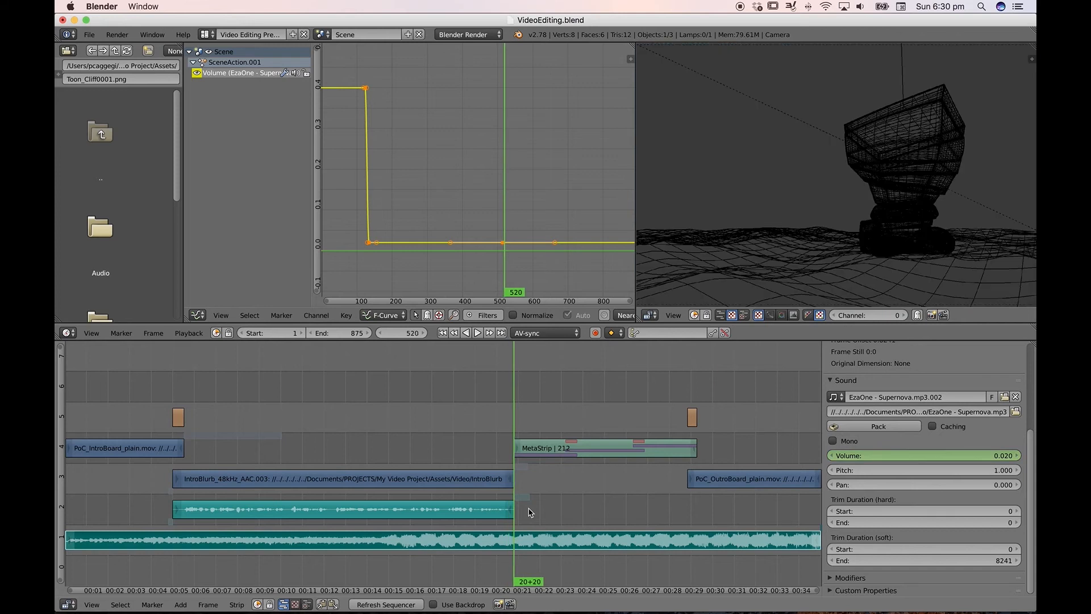
{"action": "left_click", "coordinate": [926, 457]}
{"action": "key", "text": "BackSpace"}
{"action": "key", "text": "Return"}
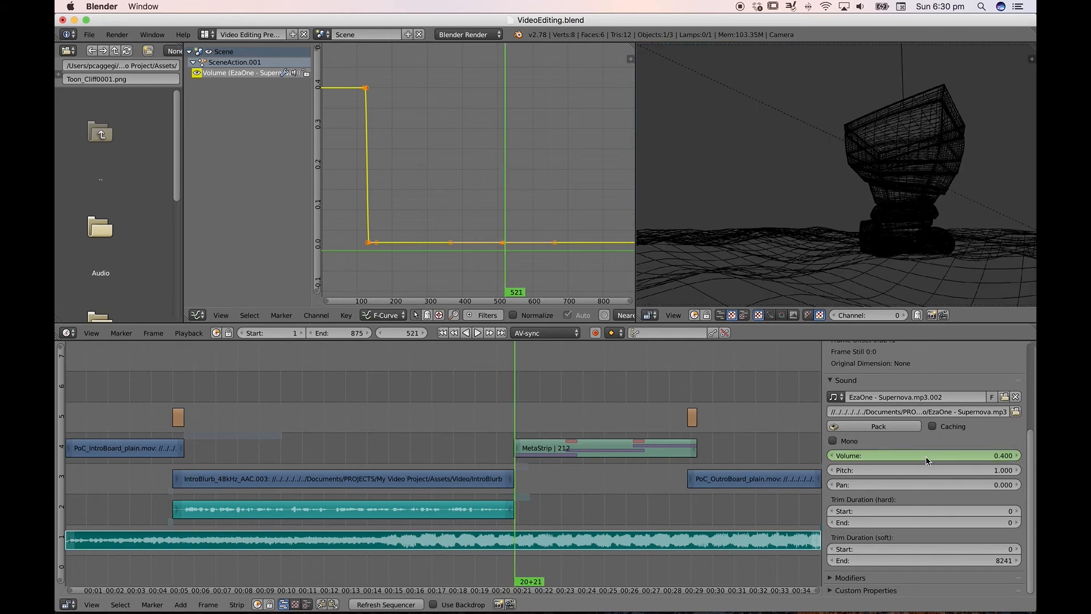
{"action": "key", "text": "i"}
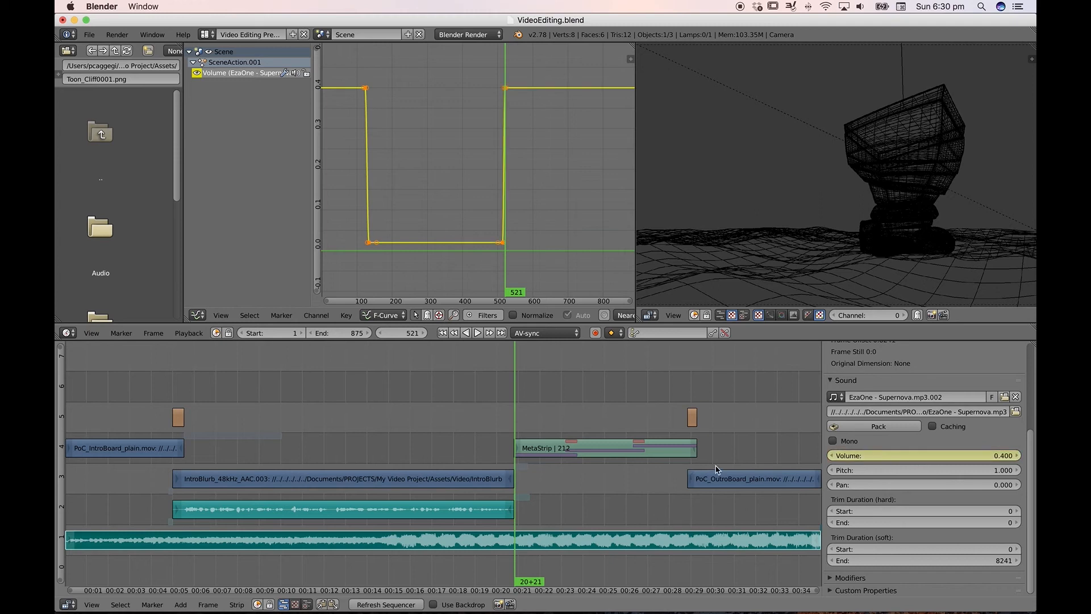
- Move the playhead to frame 825 over the outro clip and keyframe the music volume at 0.4
{"action": "scroll", "coordinate": [716, 467], "scroll_direction": "right", "scroll_amount": 2, "text": "ctrl"}
{"action": "left_click_drag", "start_coordinate": [781, 447], "coordinate": [756, 453]}
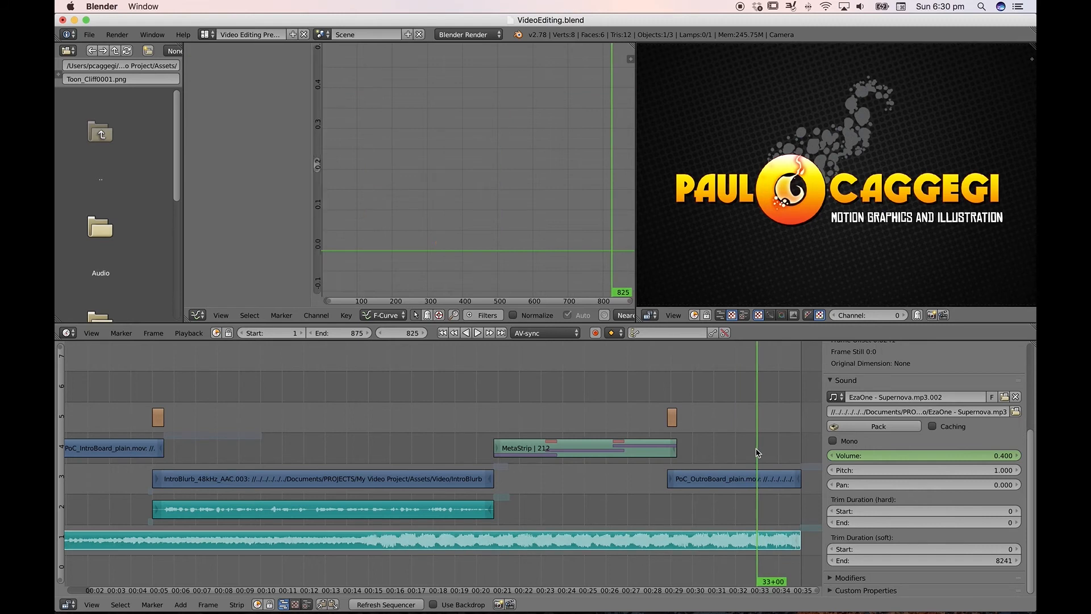
{"action": "left_click", "coordinate": [758, 535]}
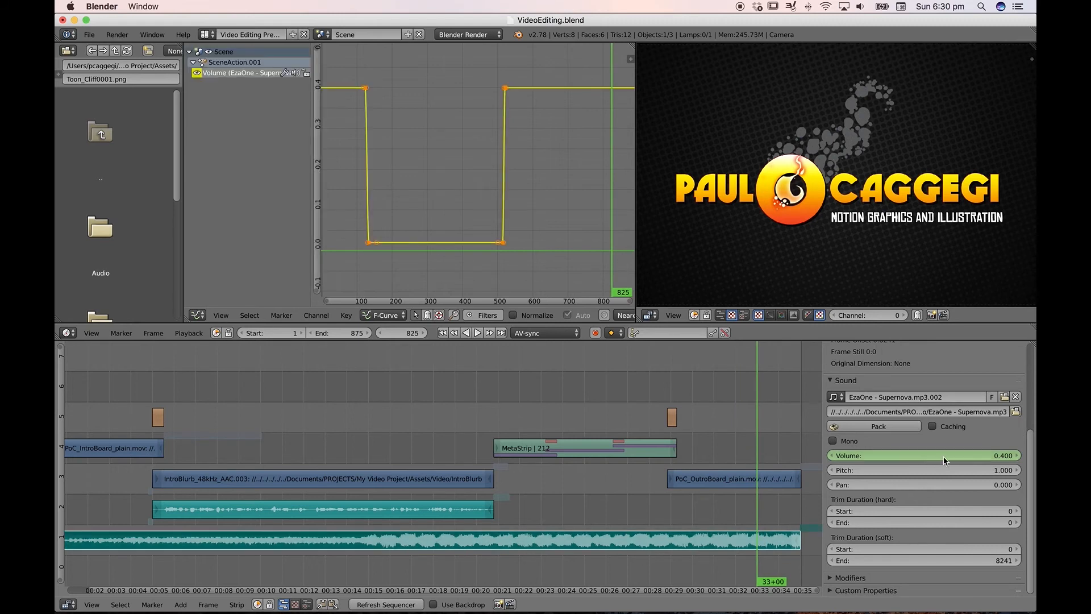
{"action": "key", "text": "i"}
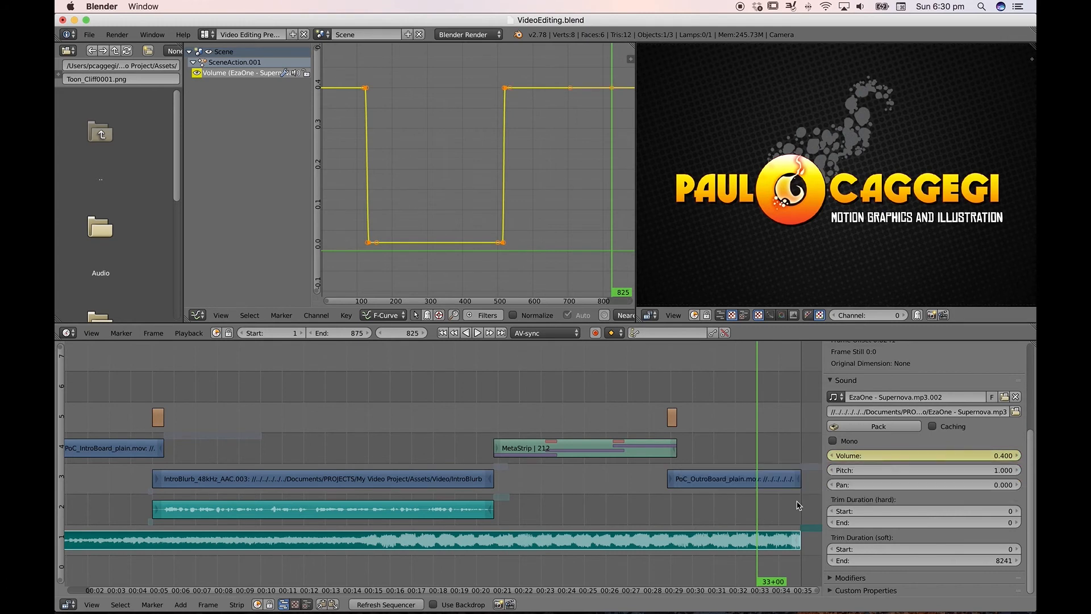
- Move the playhead to the end of the edit at frame 875 and keyframe the music volume at 0
{"action": "left_click", "coordinate": [798, 504]}
{"action": "left_click", "coordinate": [968, 456]}
{"action": "key", "text": "Return"}
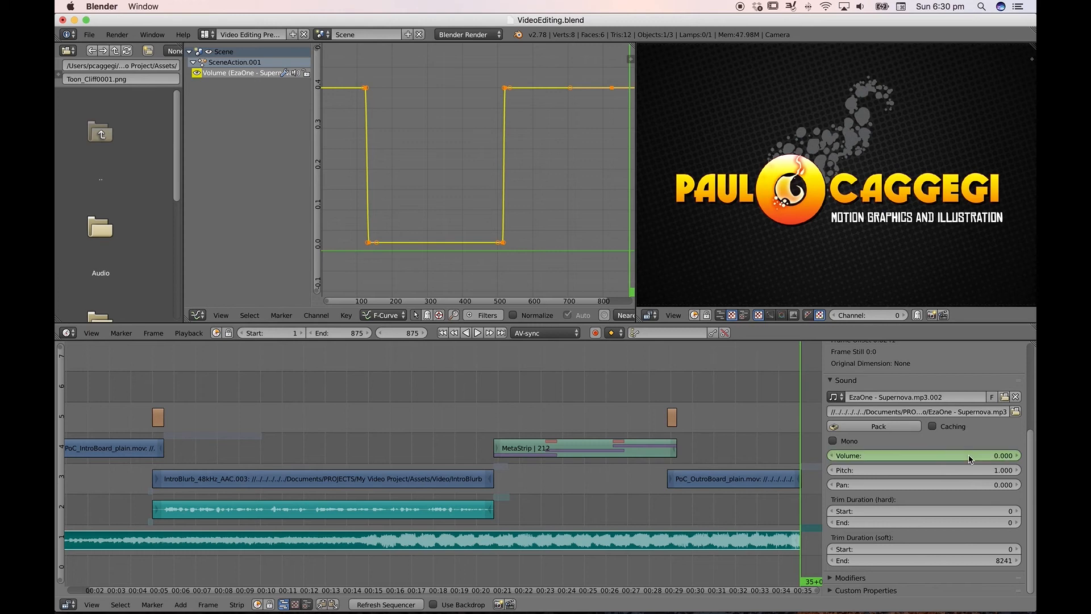
{"action": "key", "text": "i"}
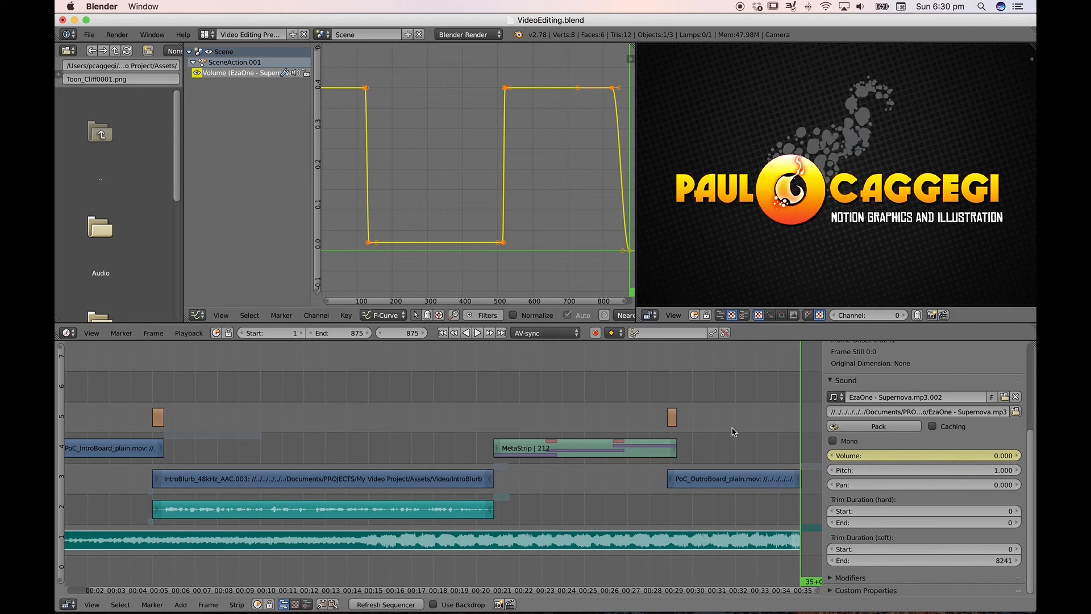
- Play the whole edit from the start to check the music volume changes, then stop and fit all strips in the sequencer
{"action": "key", "text": "XF86AudioRaiseVolume"}
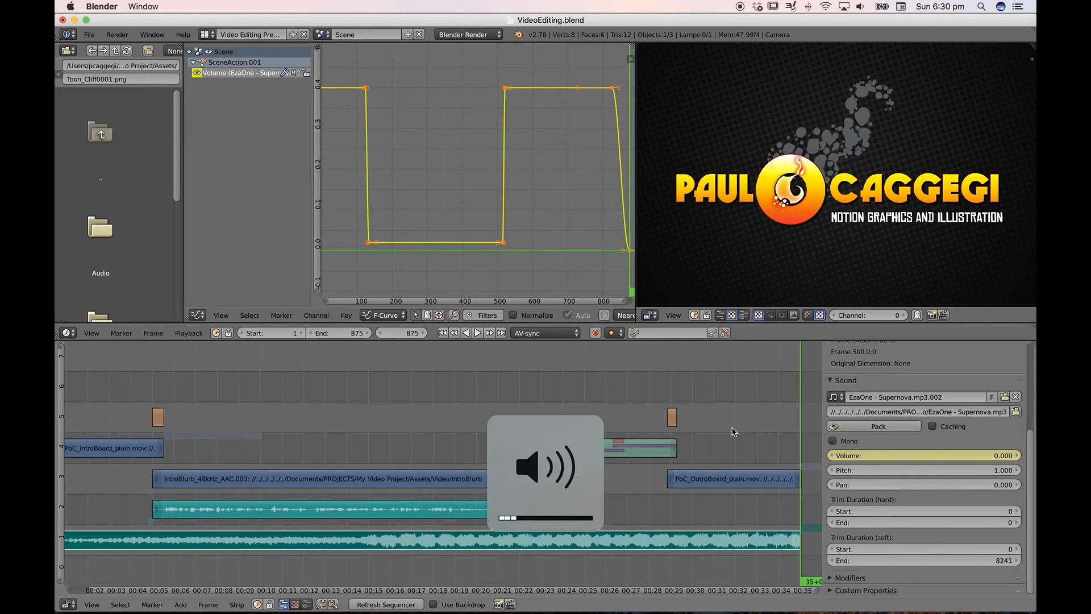
{"action": "key", "text": "shift+Left"}
{"action": "key", "text": "alt+a"}
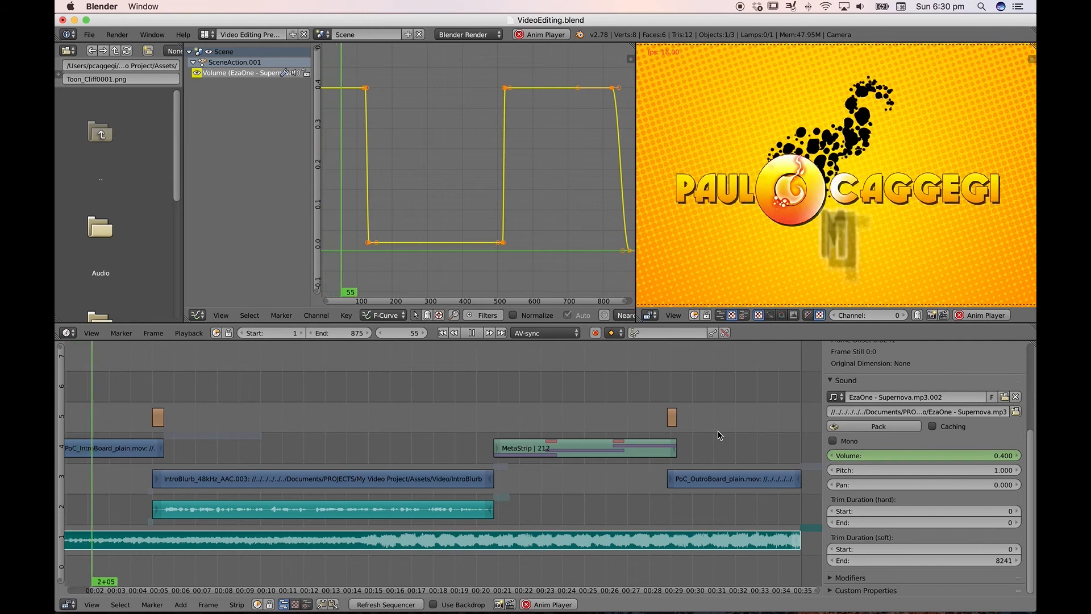
{"action": "key", "text": "XF86AudioRaiseVolume"}
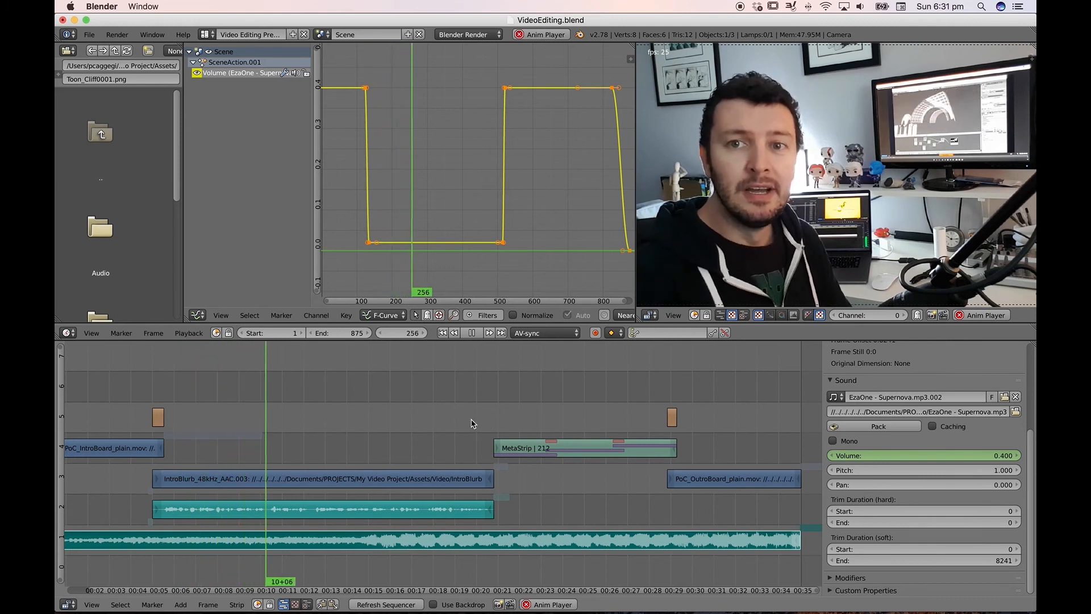
{"action": "key", "text": "Up"}
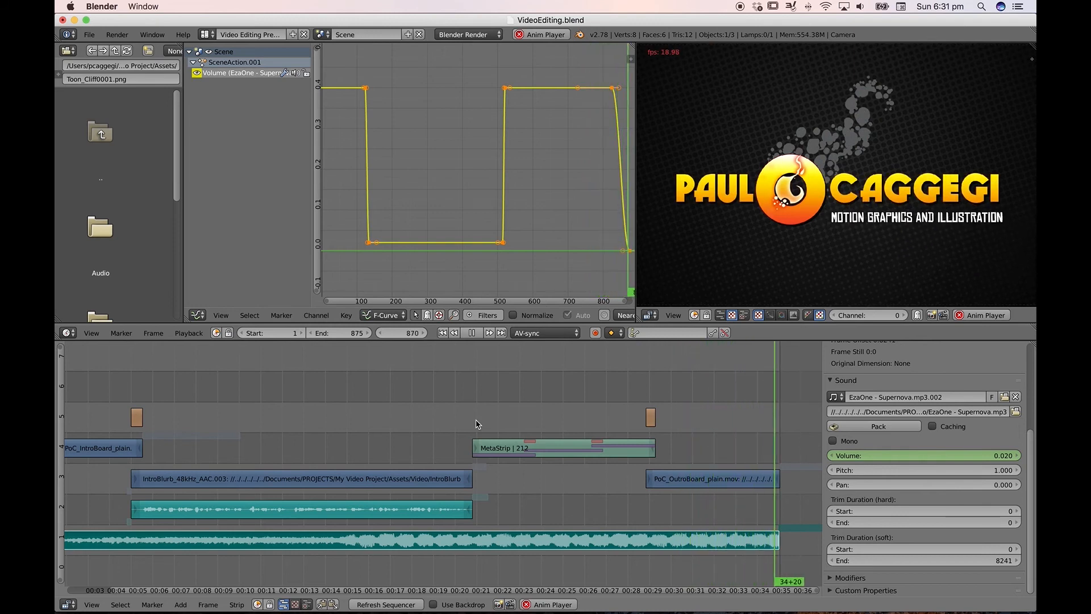
{"action": "key", "text": "alt+a"}
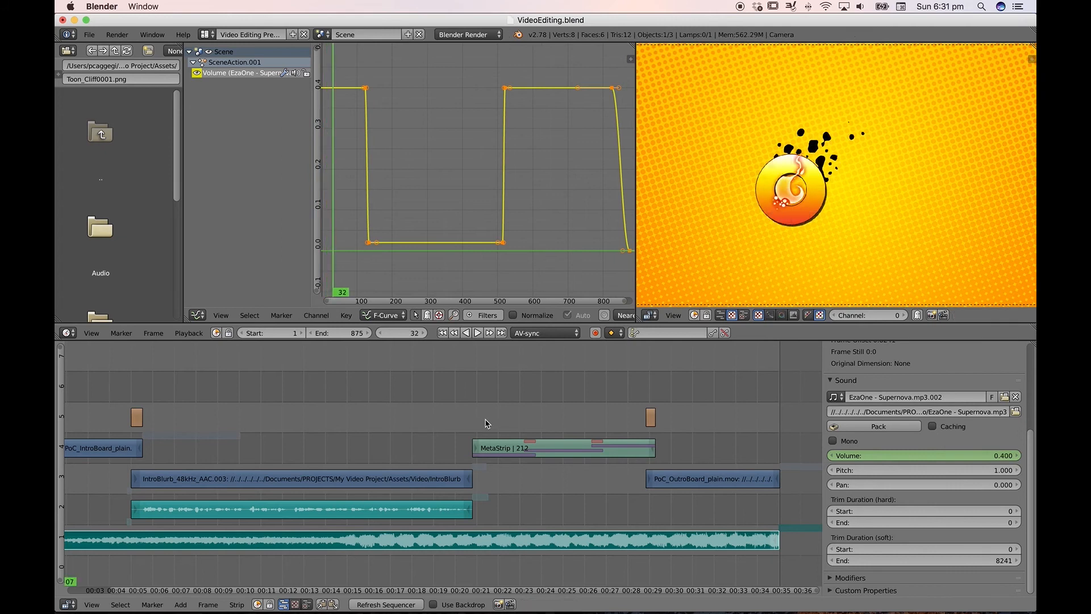
{"action": "key", "text": "Home"}
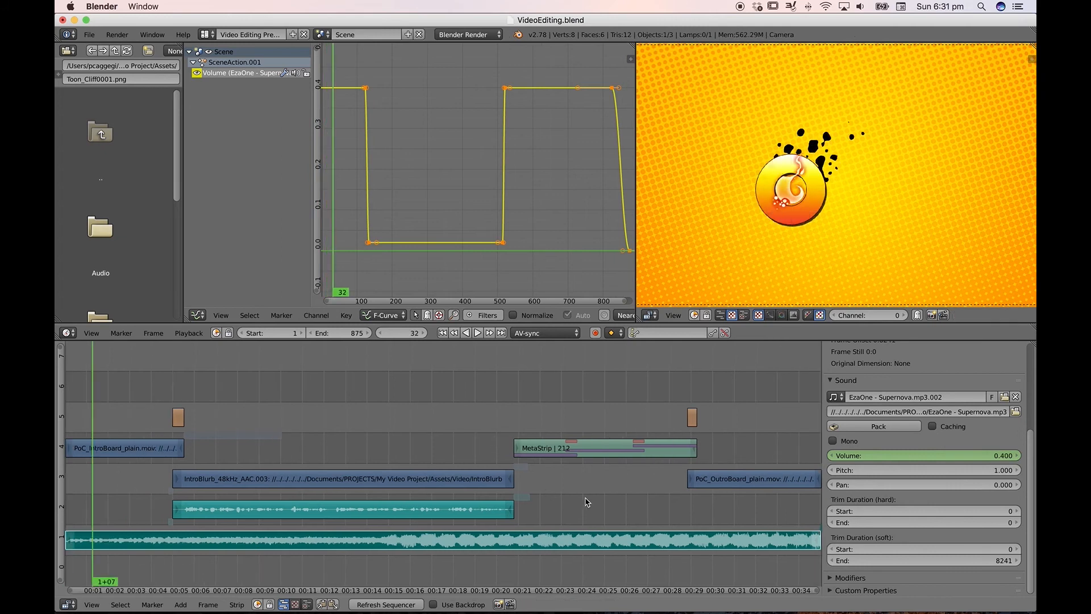
{"action": "key", "text": "Home"}
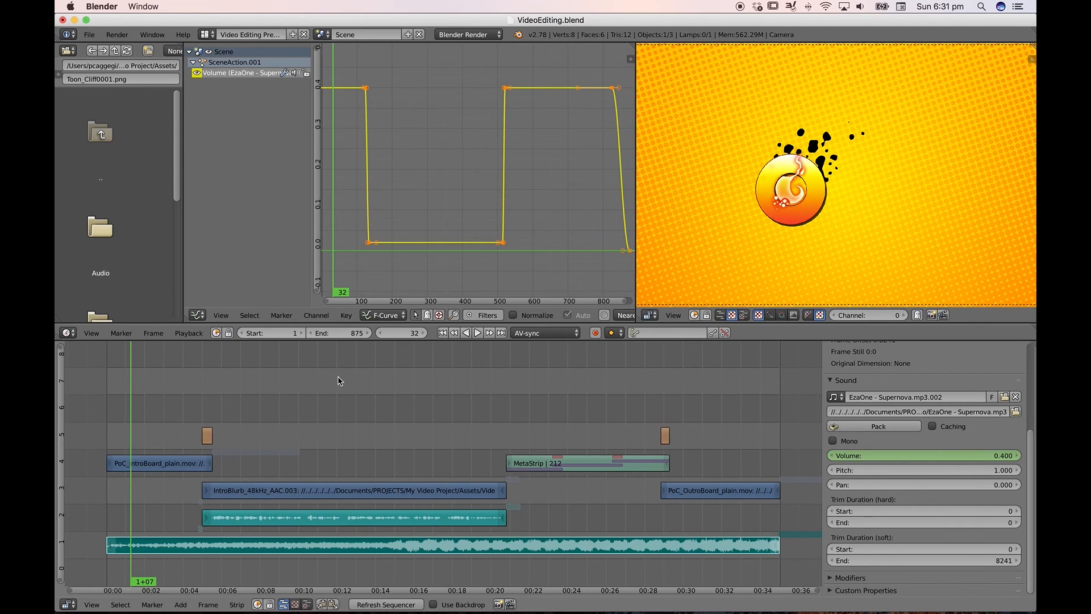
- Replace the Graph Editor with the Properties editor and adjust the widths of the file browser, Properties and preview areas
{"action": "left_click", "coordinate": [198, 316]}
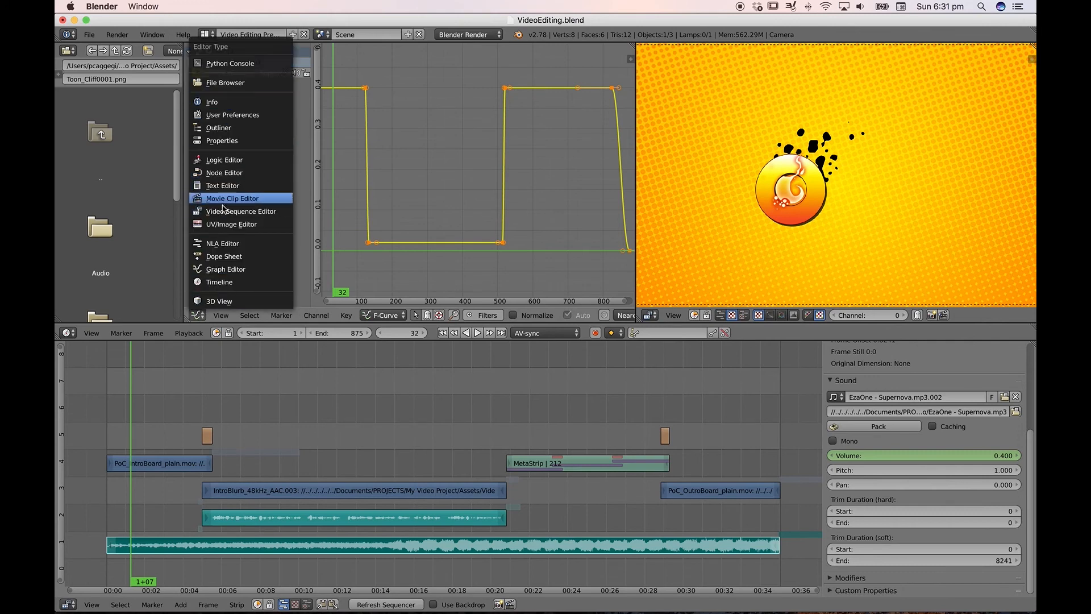
{"action": "left_click", "coordinate": [230, 140]}
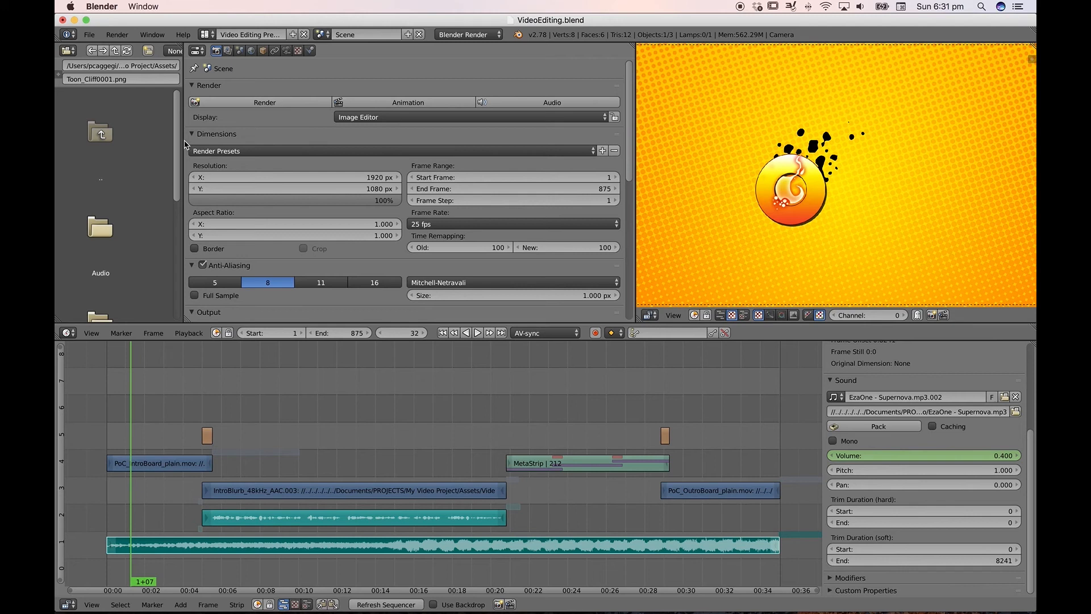
{"action": "left_click_drag", "start_coordinate": [185, 144], "coordinate": [310, 145]}
{"action": "left_click_drag", "start_coordinate": [635, 192], "coordinate": [606, 192]}
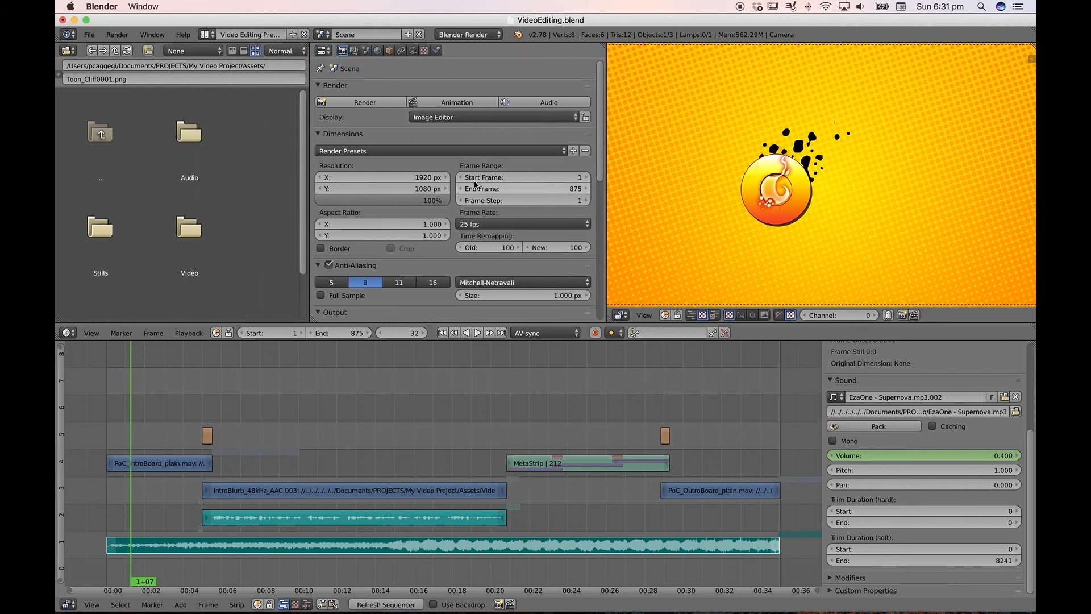
- Browse for the render output location and go to the Renders/Hi Res folder of the bookmarked My Video Project
{"action": "scroll", "coordinate": [390, 149], "scroll_direction": "down", "scroll_amount": 12}
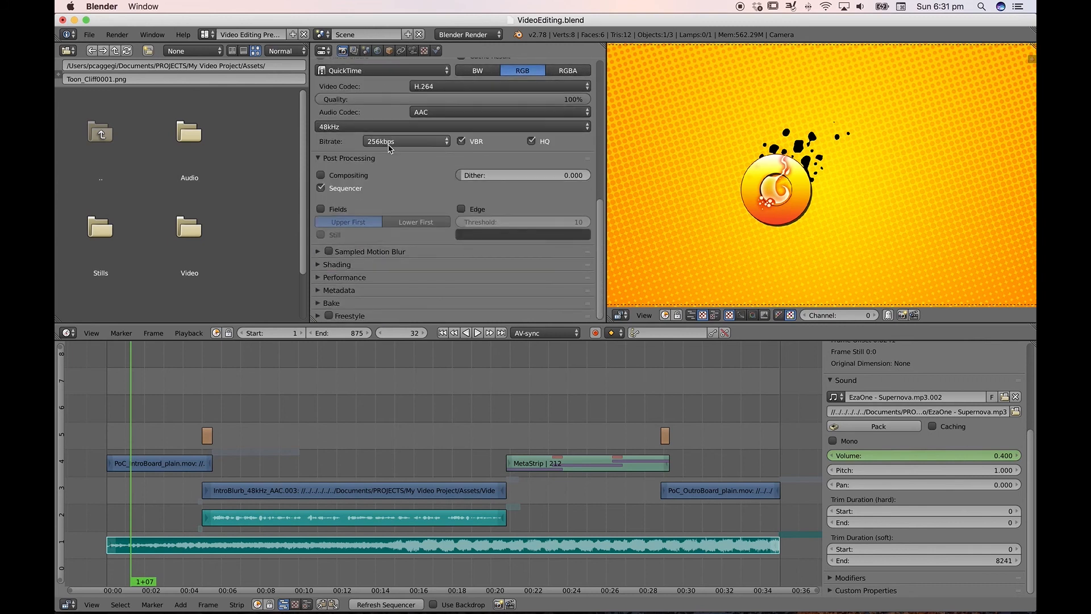
{"action": "scroll", "coordinate": [390, 149], "scroll_direction": "up", "scroll_amount": 8}
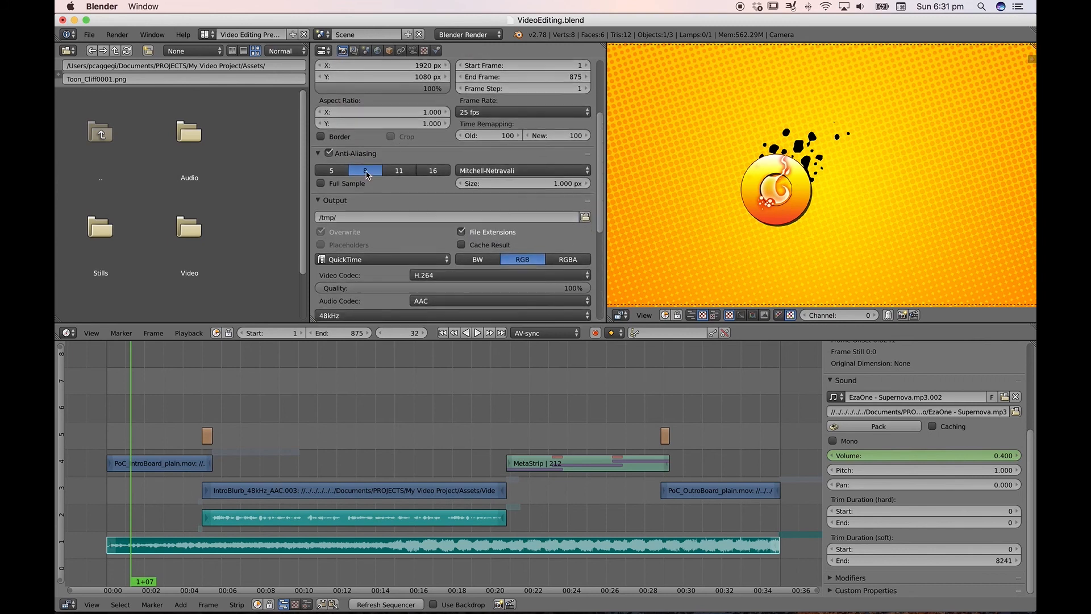
{"action": "scroll", "coordinate": [367, 208], "scroll_direction": "down", "scroll_amount": 1}
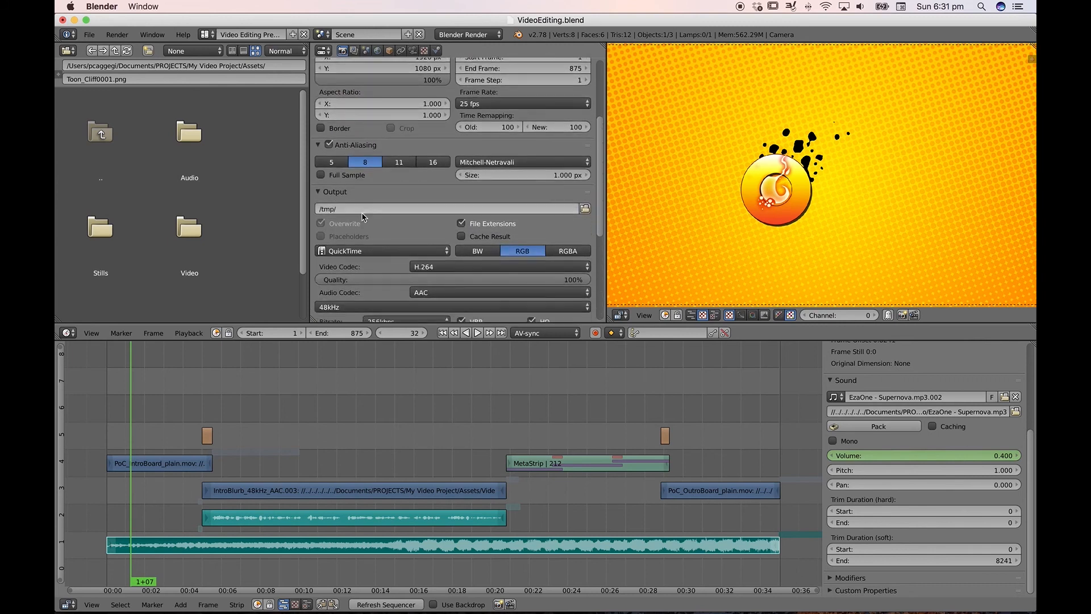
{"action": "left_click", "coordinate": [585, 210]}
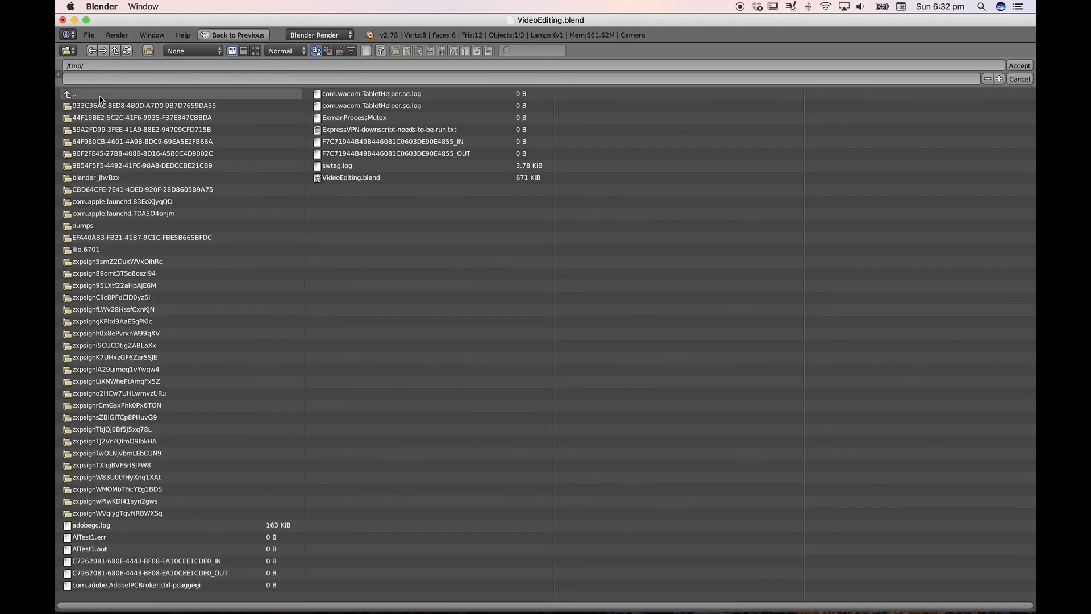
{"action": "left_click", "coordinate": [99, 96]}
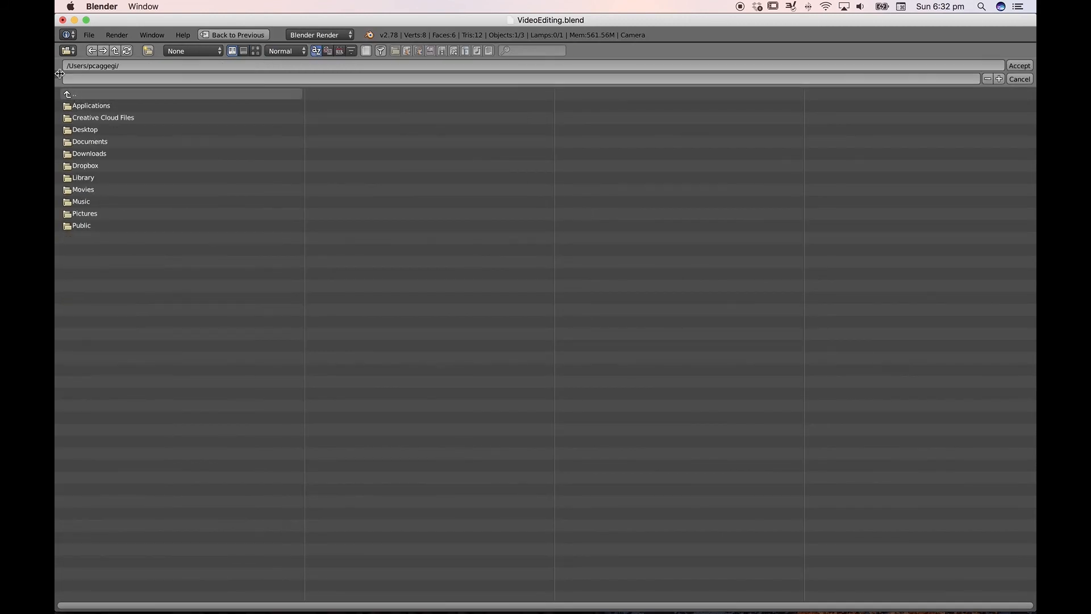
{"action": "key", "text": "t"}
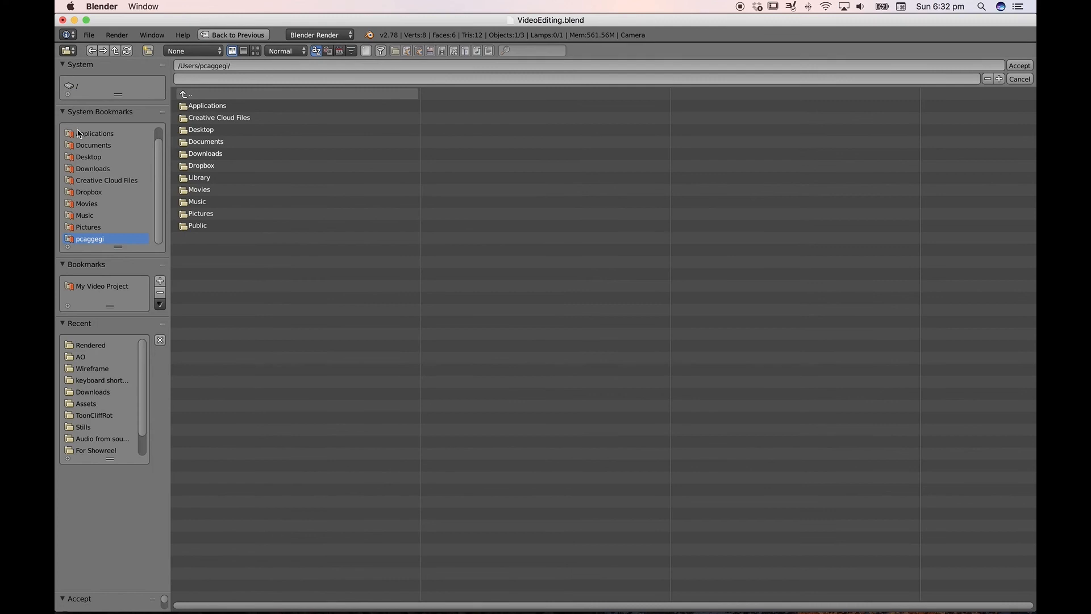
{"action": "left_click", "coordinate": [108, 287]}
{"action": "left_click", "coordinate": [204, 134]}
{"action": "left_click", "coordinate": [204, 108]}
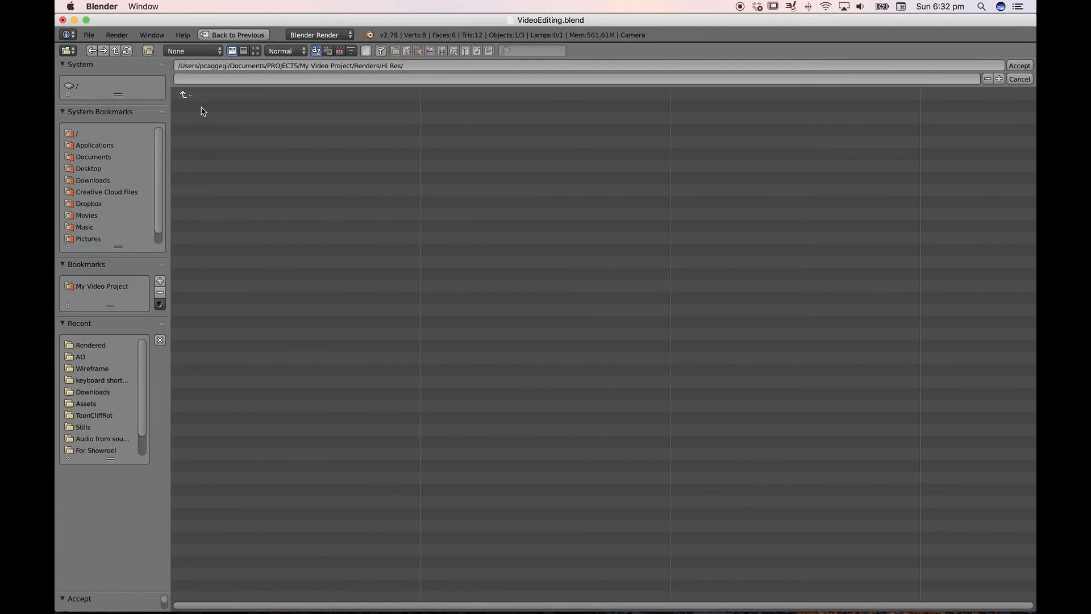
- Name the render output file ToonRenderExample and accept the path
{"action": "left_click", "coordinate": [229, 77]}
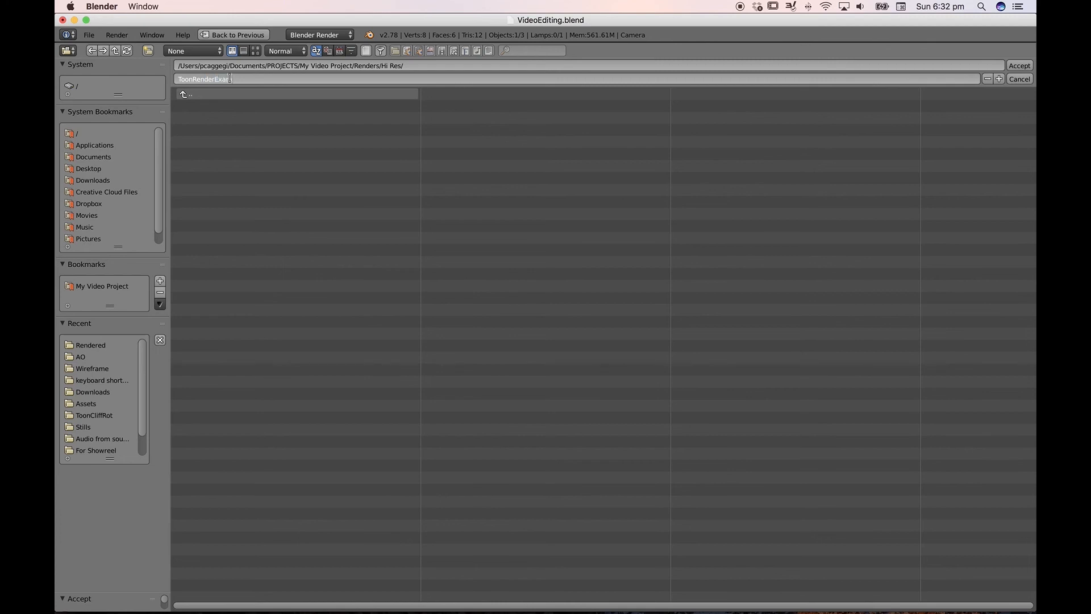
{"action": "type", "text": "ToonRenderExample"}
{"action": "key", "text": "Return"}
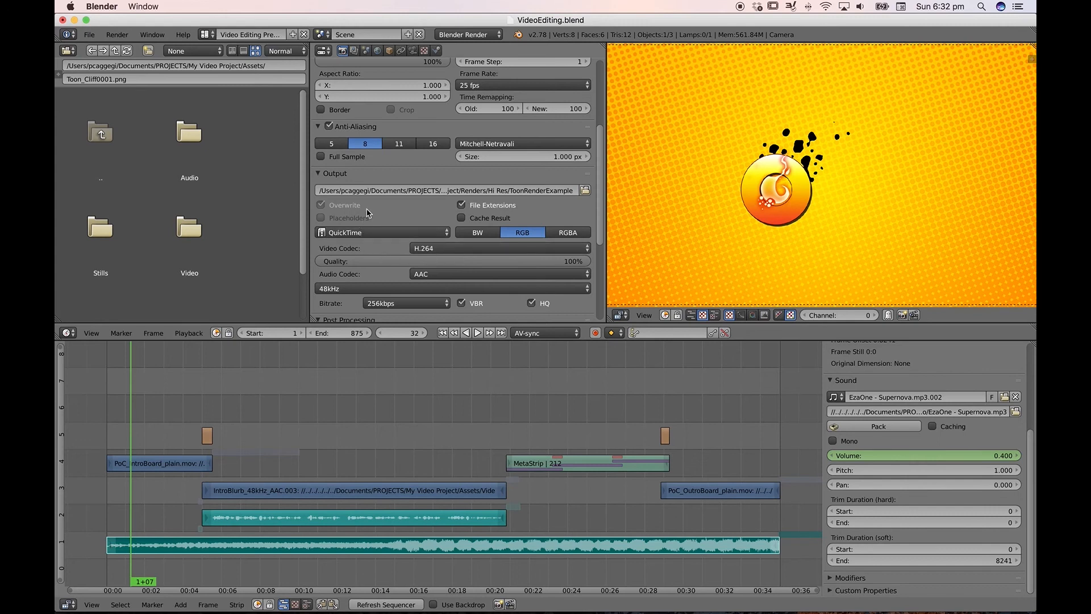
- Review the QuickTime output encoding settings and start rendering the full animation
{"action": "scroll", "coordinate": [368, 263], "scroll_direction": "down", "scroll_amount": 1}
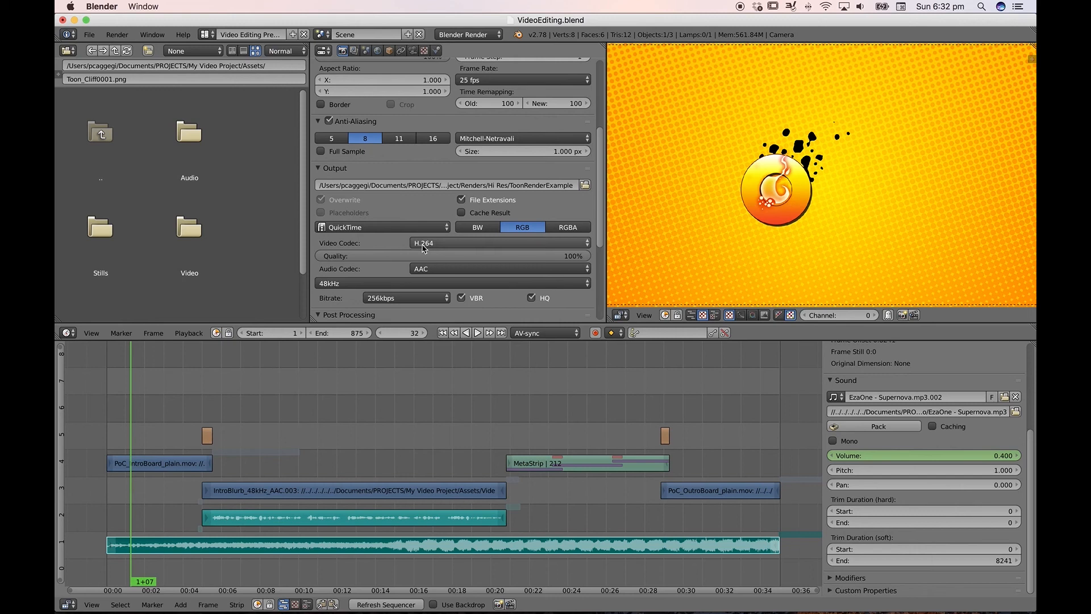
{"action": "scroll", "coordinate": [388, 248], "scroll_direction": "down", "scroll_amount": 1}
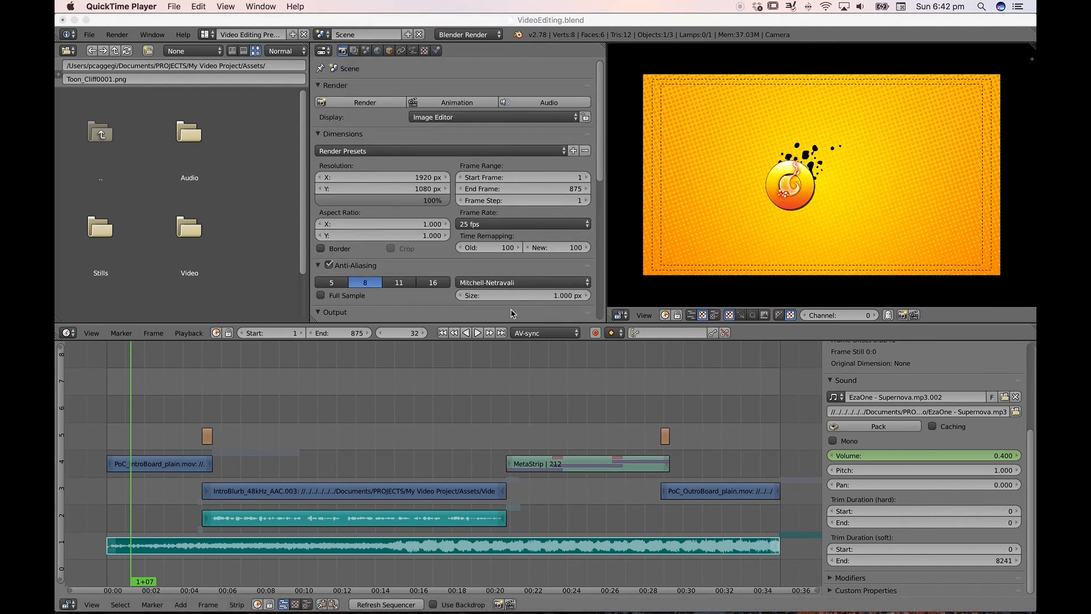
{"action": "left_click", "coordinate": [464, 105]}
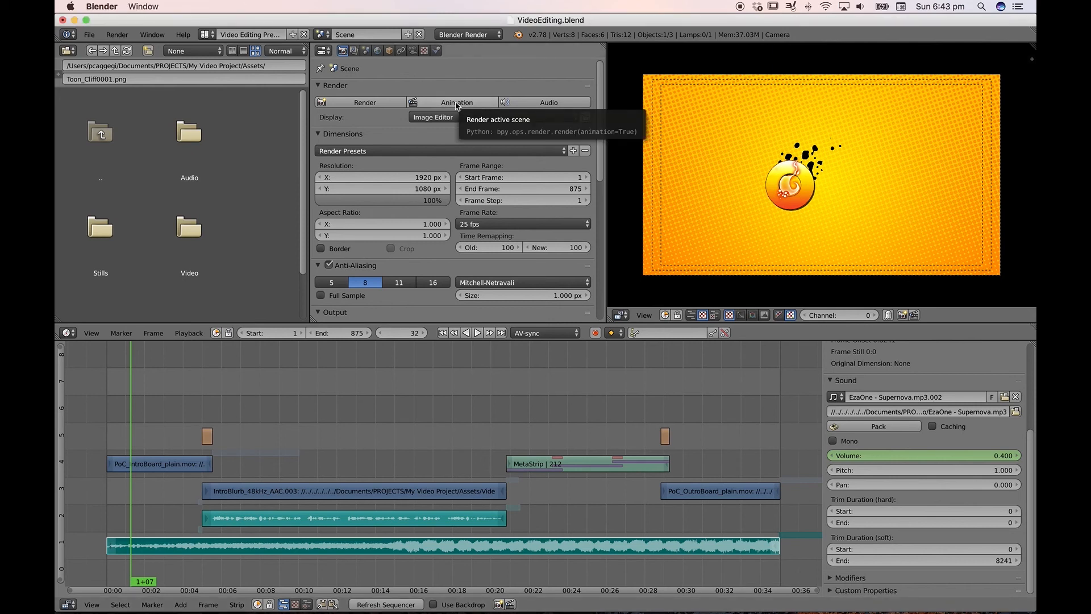
{"action": "left_click", "coordinate": [463, 105]}
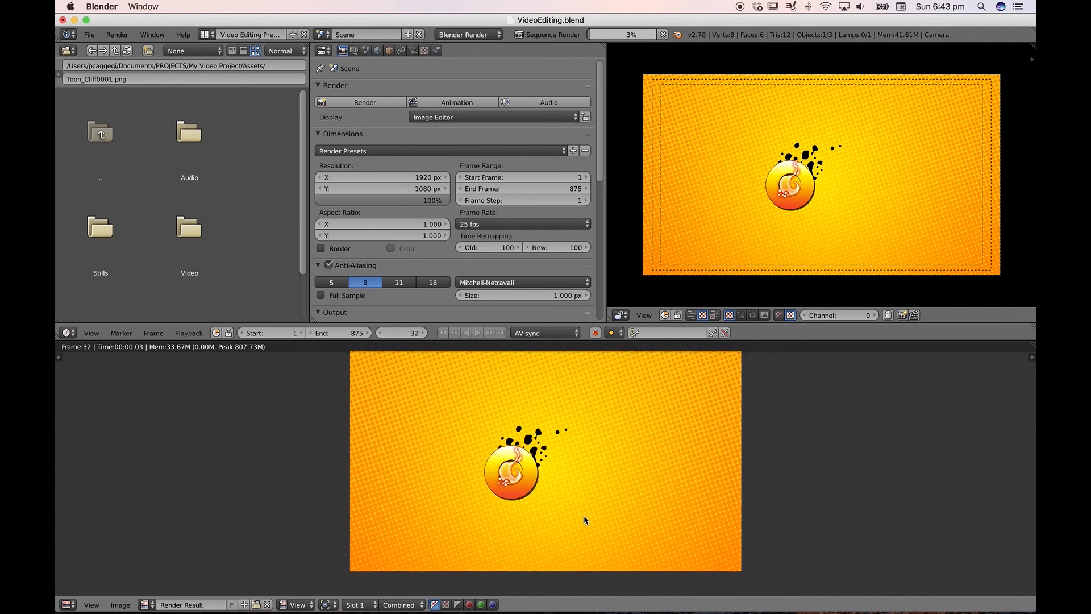
- Return the render display area to the Video Sequence Editor and turn the sequence preview into a UV/Image Editor showing Render Result
{"action": "left_click", "coordinate": [68, 603]}
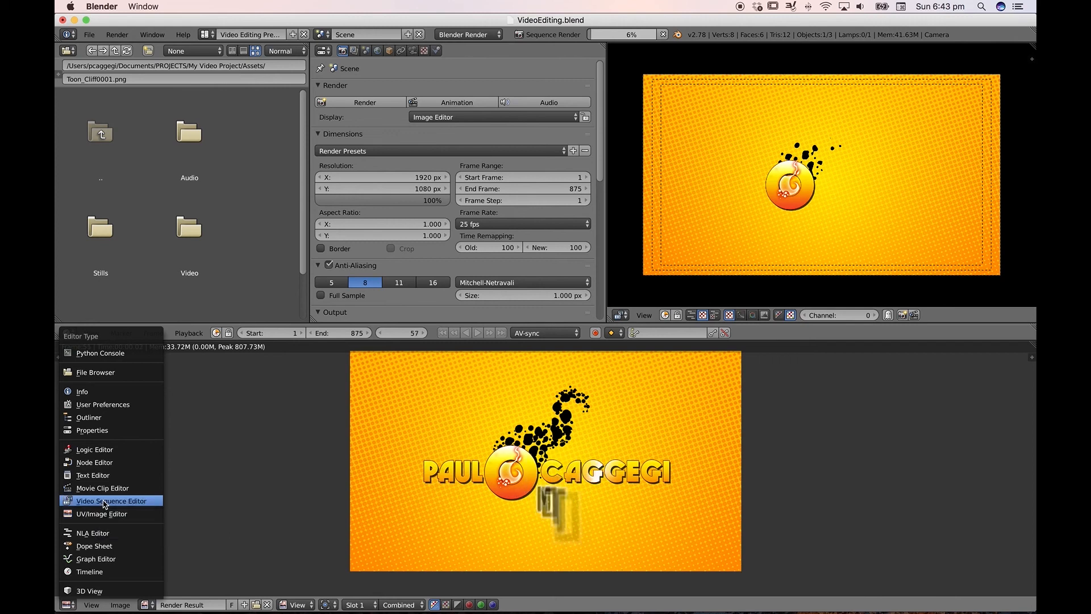
{"action": "left_click", "coordinate": [104, 502]}
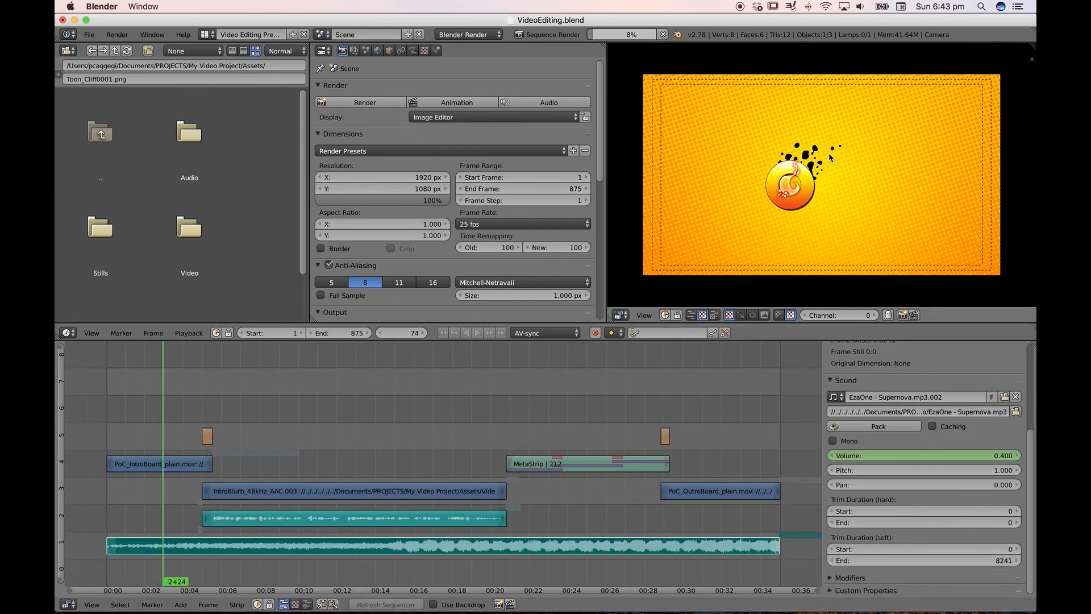
{"action": "left_click", "coordinate": [619, 315]}
{"action": "left_click", "coordinate": [645, 225]}
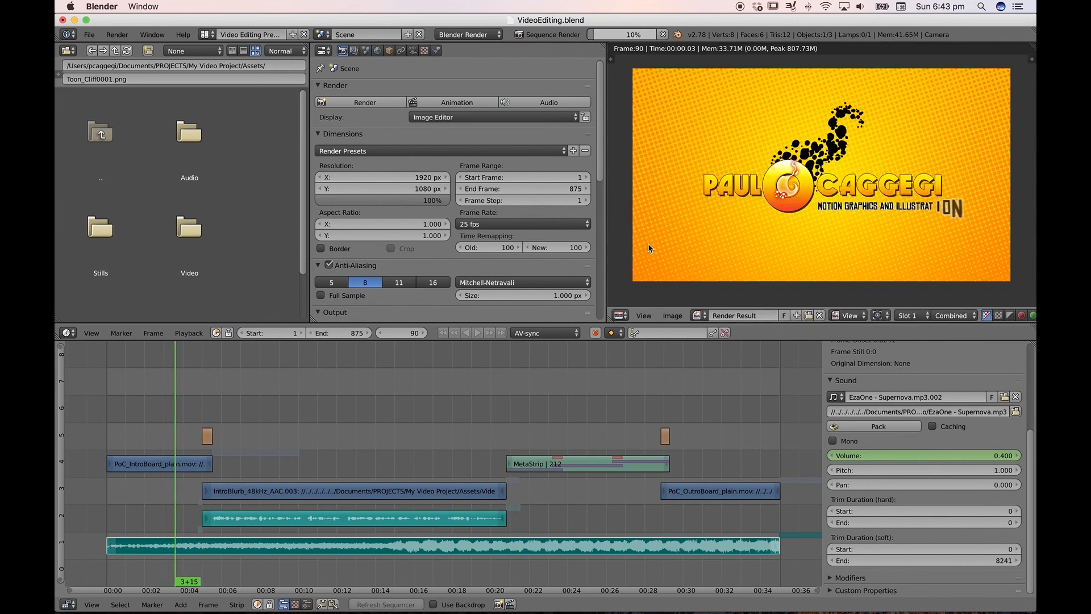
{"action": "left_click", "coordinate": [699, 315]}
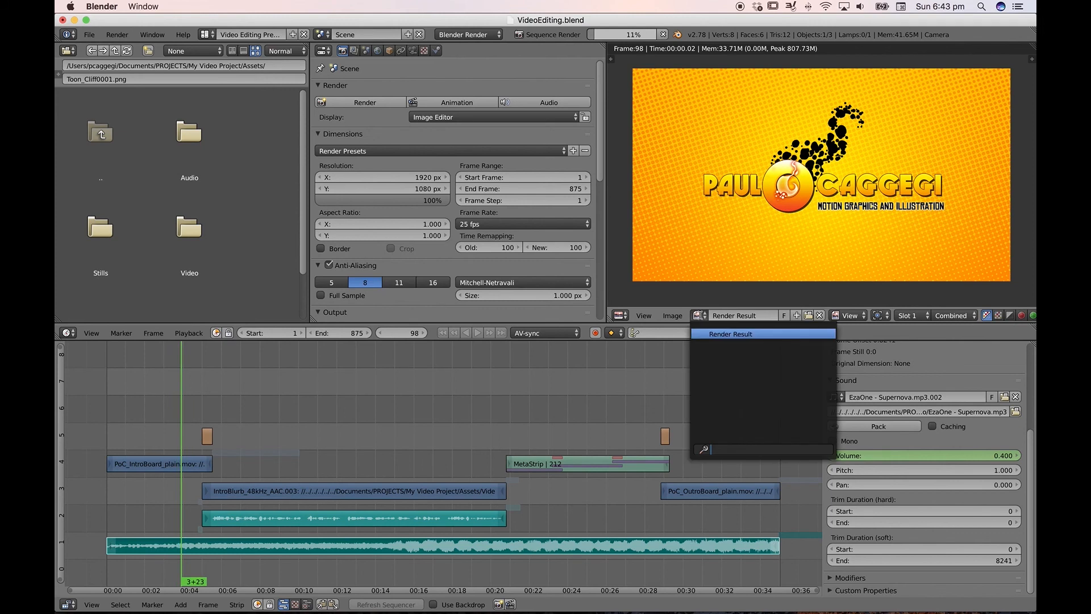
{"action": "left_click", "coordinate": [737, 335]}
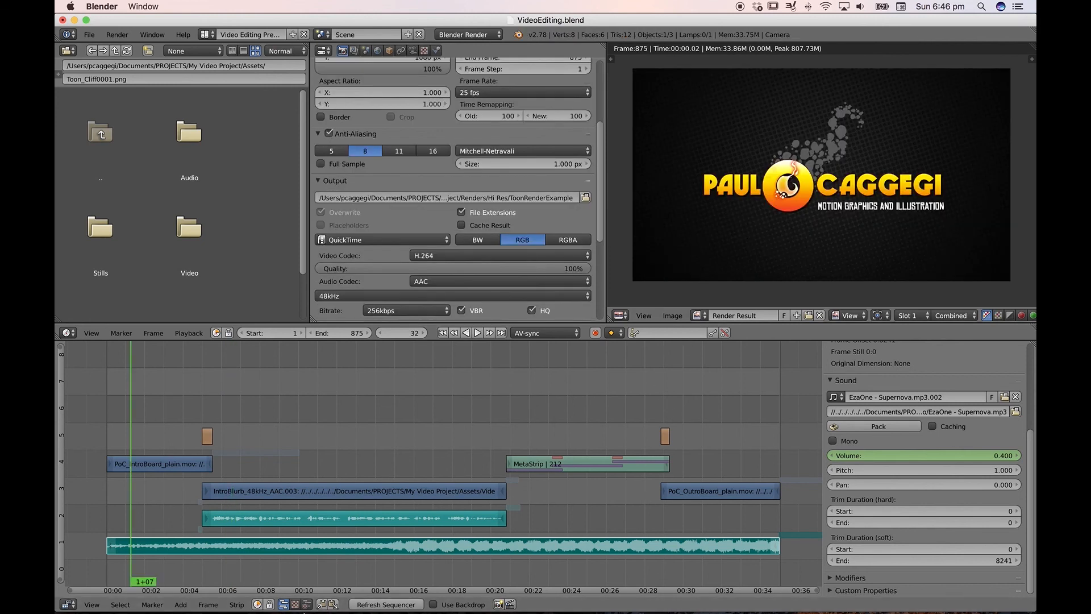
- Switch to Finder, select the rendered ToonRenderExample movie in Renders/Hi Res, and play its Quick Look preview, skipping ahead
{"action": "left_click", "coordinate": [127, 591]}
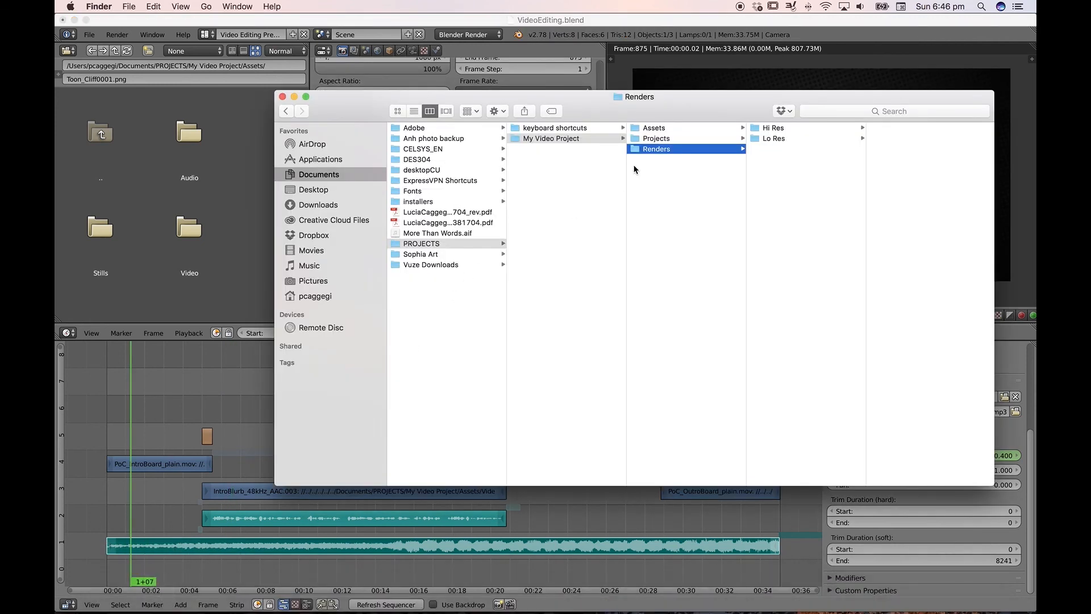
{"action": "left_click", "coordinate": [764, 129]}
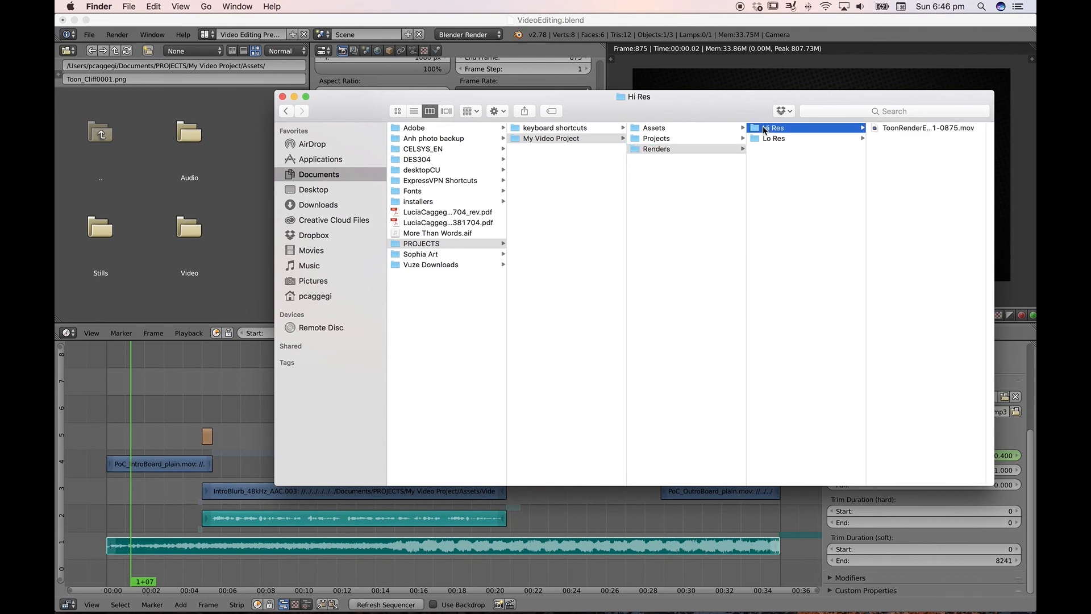
{"action": "left_click", "coordinate": [888, 128]}
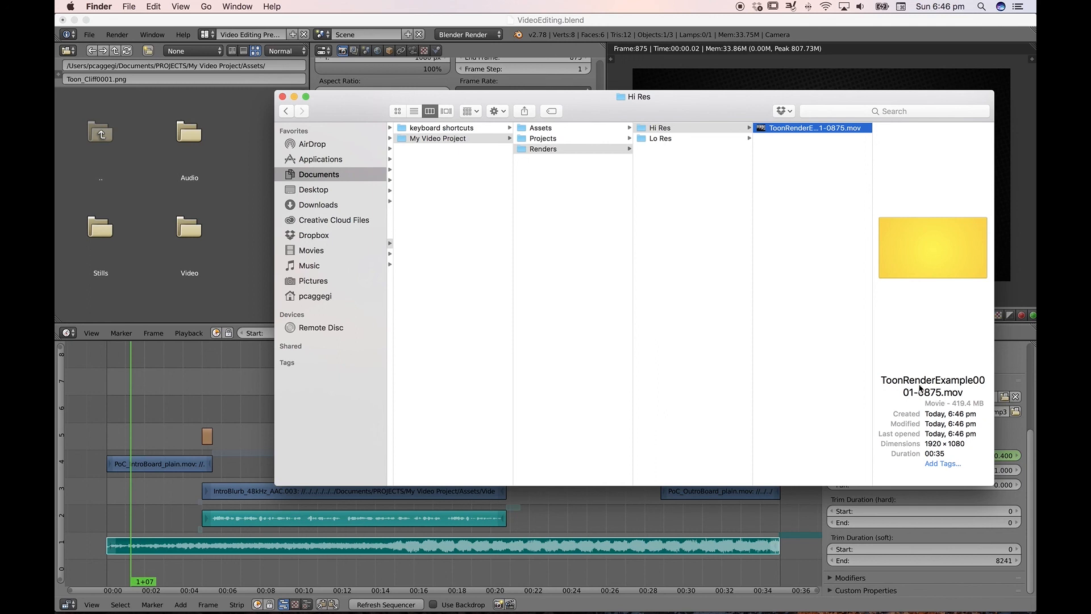
{"action": "key", "text": "space"}
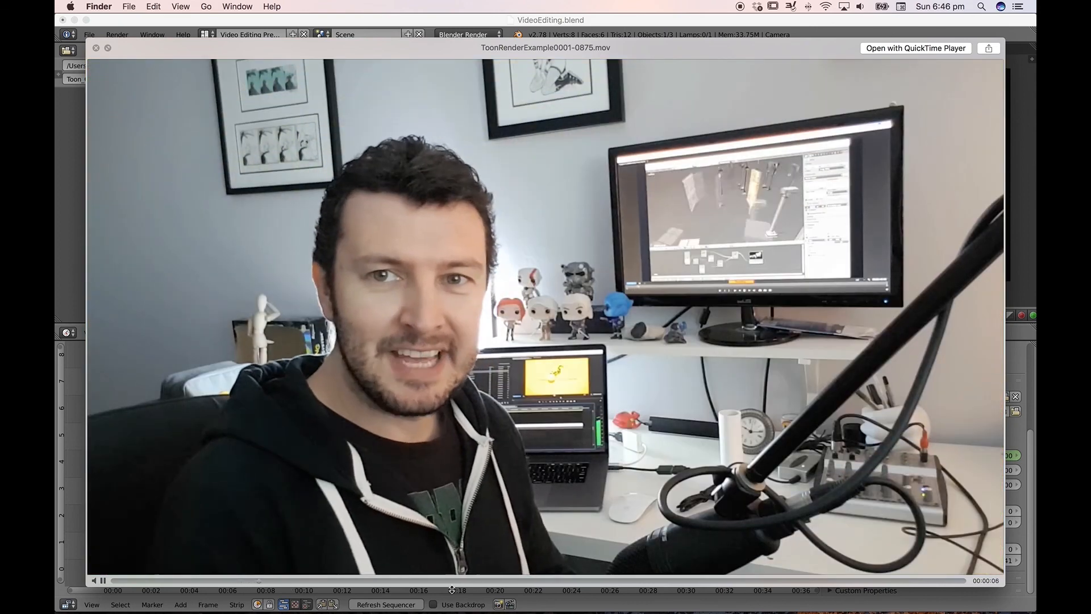
{"action": "left_click", "coordinate": [632, 580]}
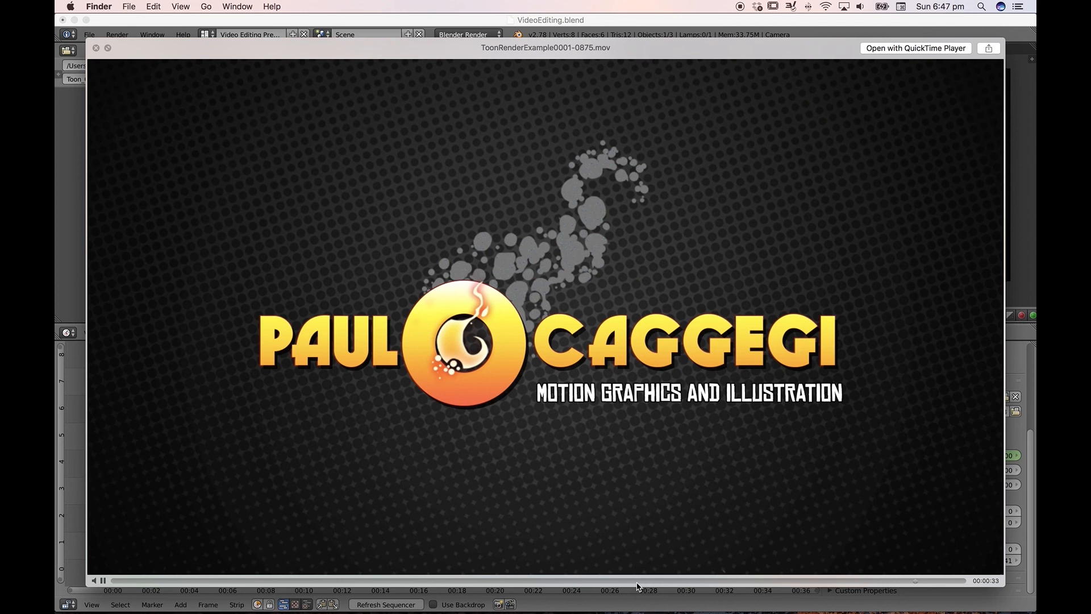
- Close the Quick Look preview of the rendered ToonRenderExample movie and reopen it to replay the movie from the start
{"action": "key", "text": "space"}
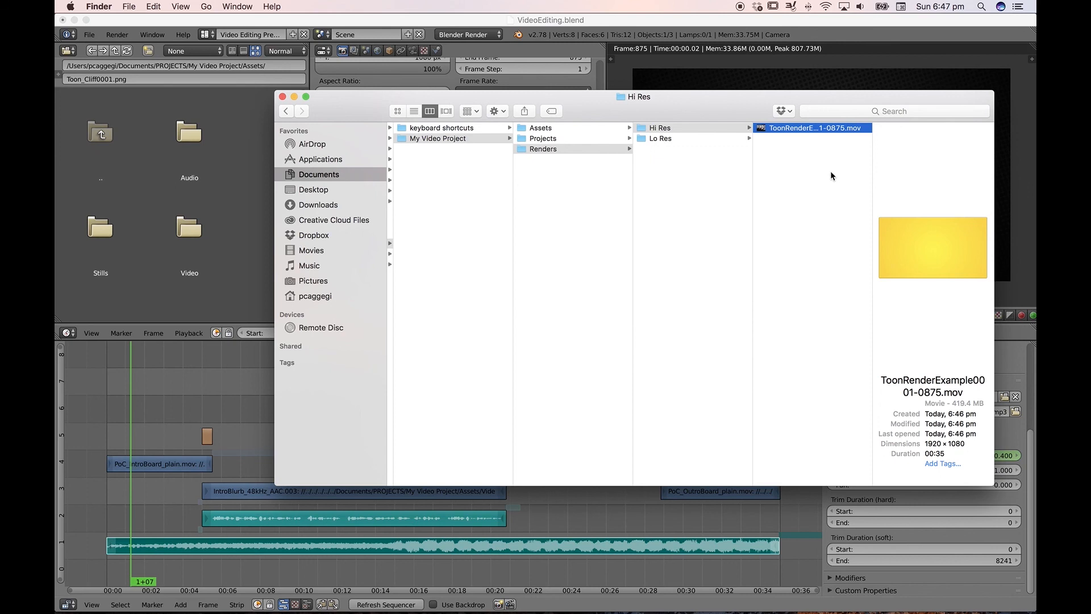
{"action": "key", "text": "space"}
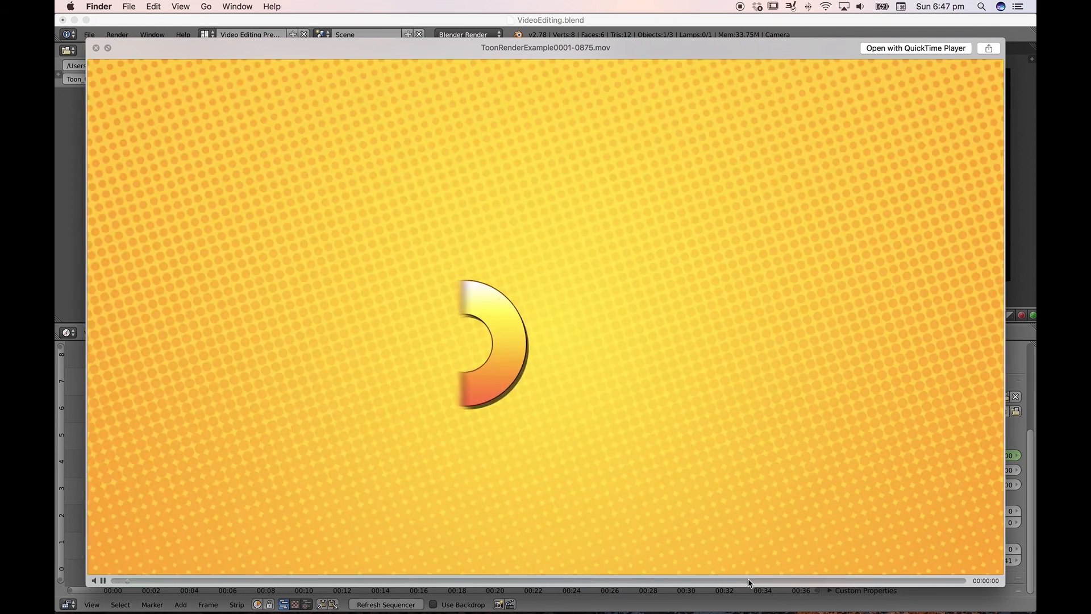
{"action": "mouse_move", "coordinate": [749, 583]}
{"action": "left_mouse_down"}
{"action": "mouse_move", "coordinate": [802, 581]}
{"action": "mouse_move", "coordinate": [686, 583]}
{"action": "mouse_move", "coordinate": [878, 580]}
{"action": "mouse_move", "coordinate": [657, 583]}
{"action": "mouse_move", "coordinate": [766, 589]}
{"action": "left_mouse_up"}
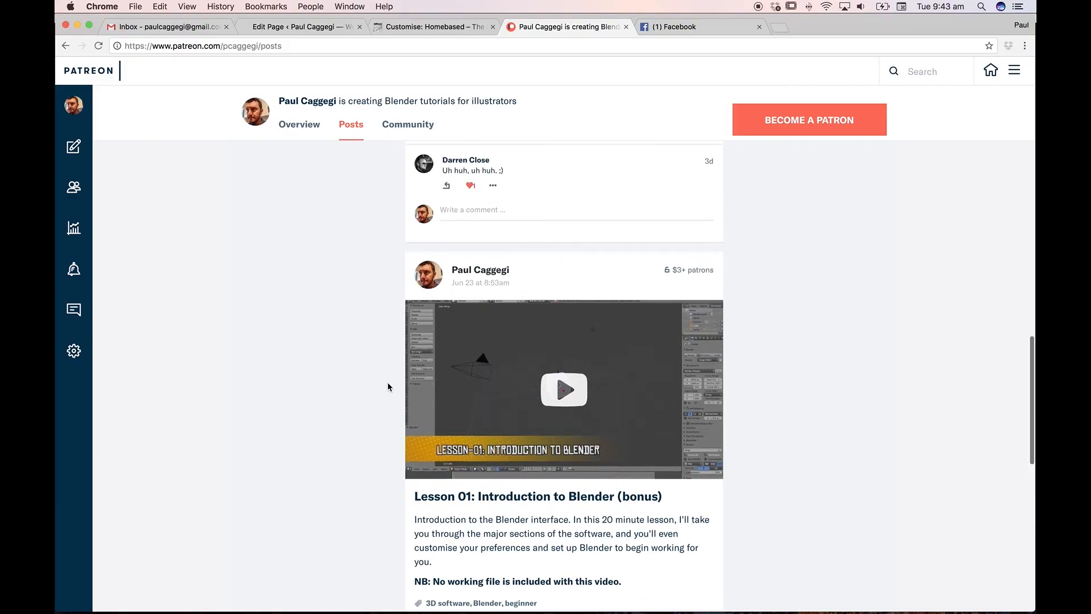
{"action": "scroll", "coordinate": [387, 385], "scroll_direction": "up", "scroll_amount": 6}
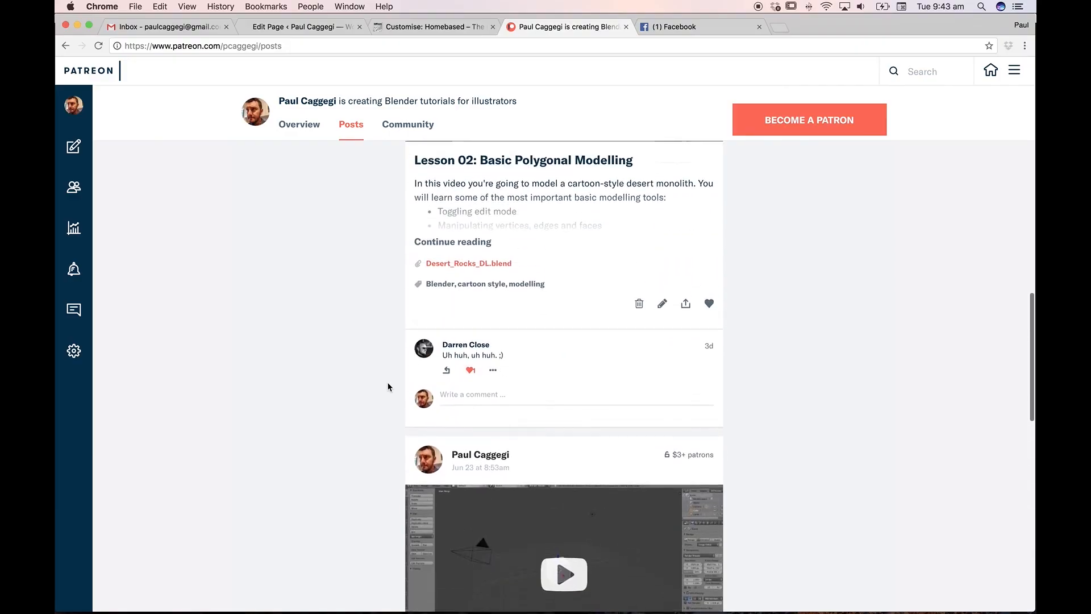
{"action": "scroll", "coordinate": [388, 386], "scroll_direction": "up", "scroll_amount": 1}
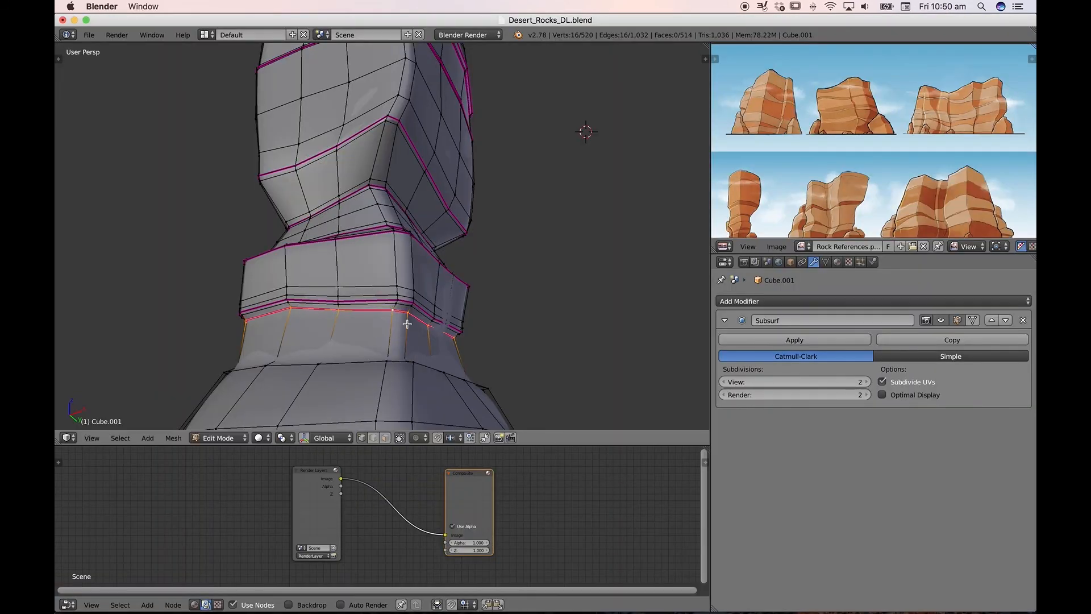
{"action": "key", "text": "ctrl+e"}
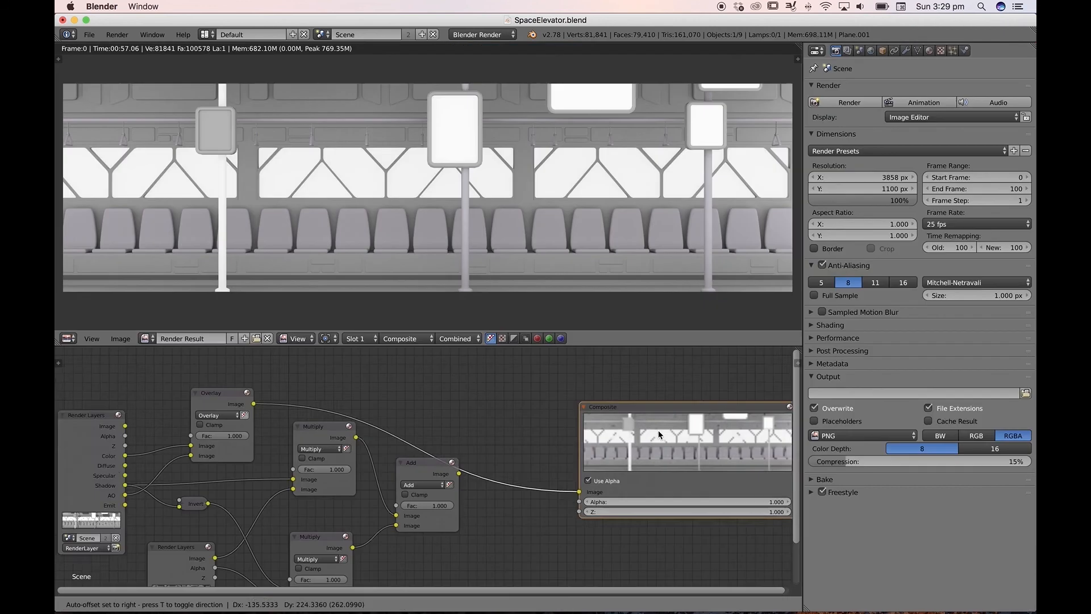
{"action": "scroll", "coordinate": [658, 430], "scroll_direction": "down", "scroll_amount": 2}
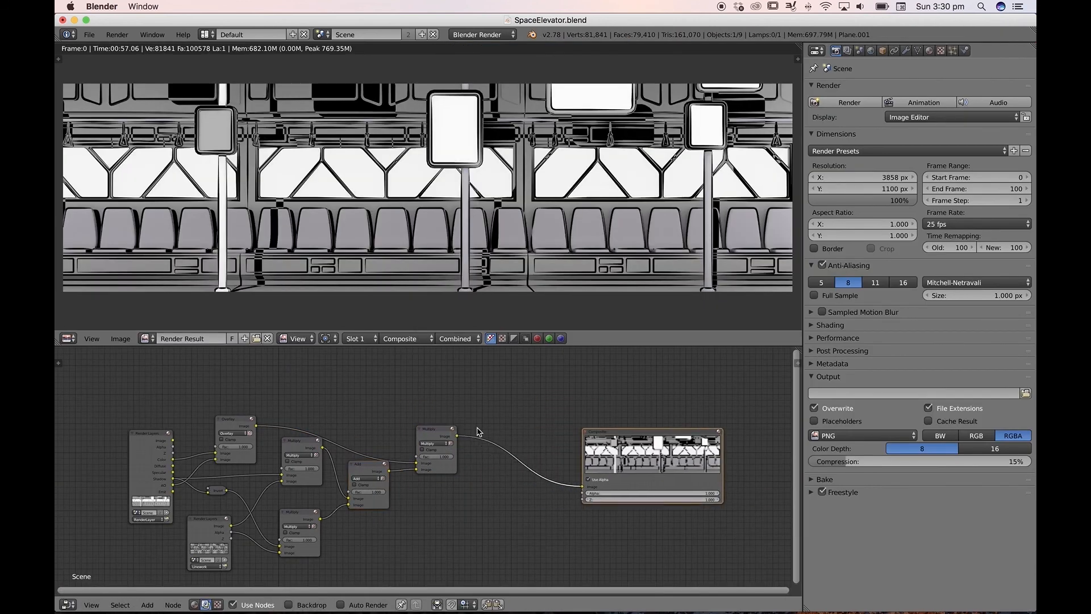
{"action": "middle_click_drag", "start_coordinate": [478, 432], "coordinate": [478, 409]}
{"action": "left_click_drag", "start_coordinate": [433, 415], "coordinate": [516, 444]}
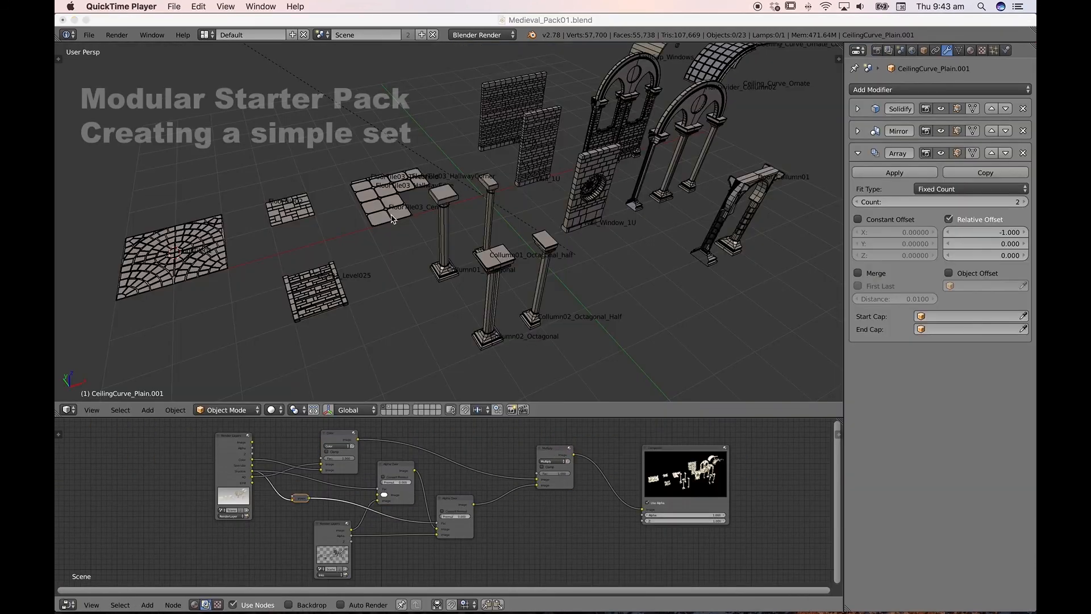